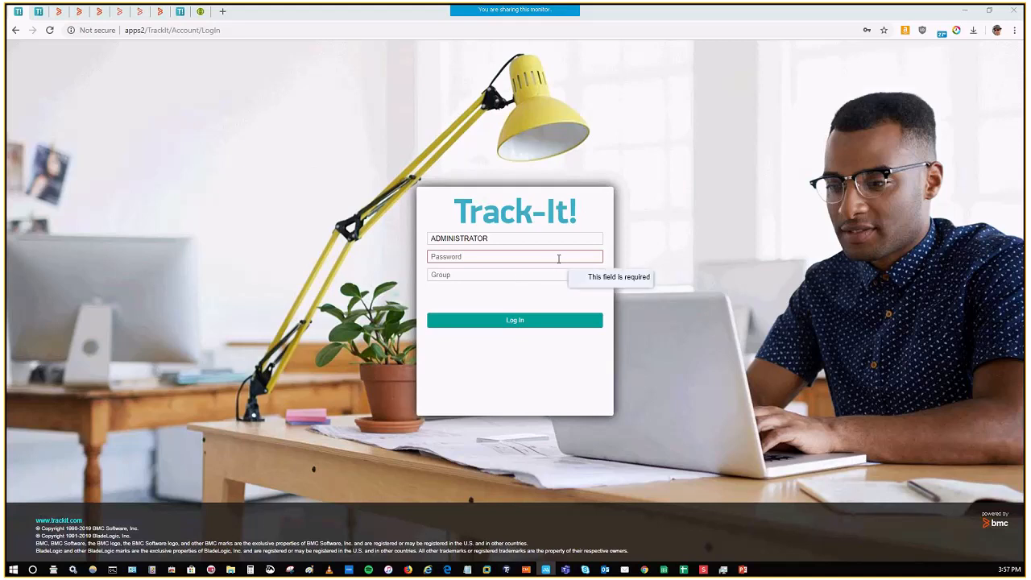
Step: Log in as ADMINISTRATOR with the account password and the SYSTEM ADMINISTRATION group
click(548, 240)
click(518, 261)
click(514, 274)
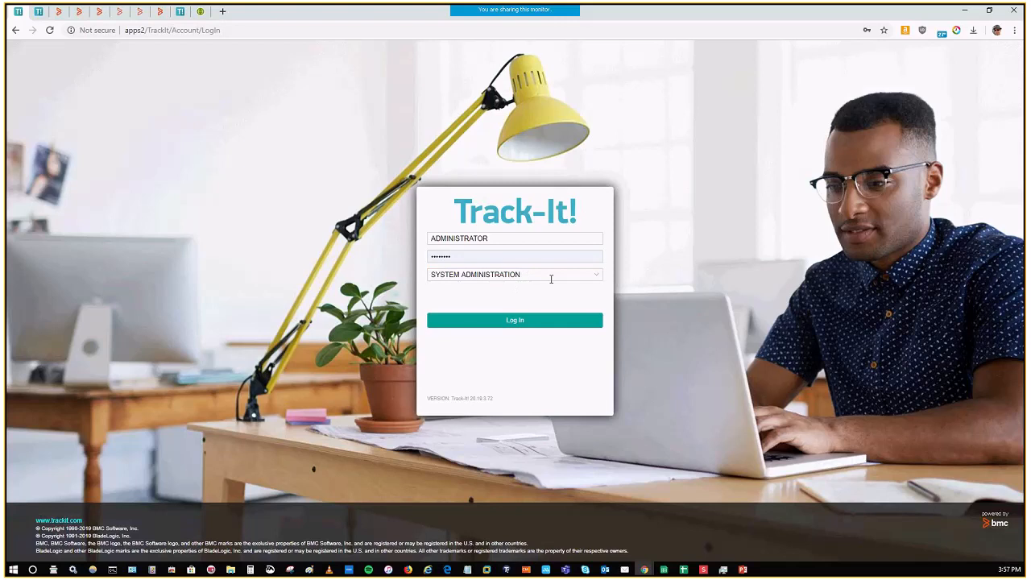
click(533, 275)
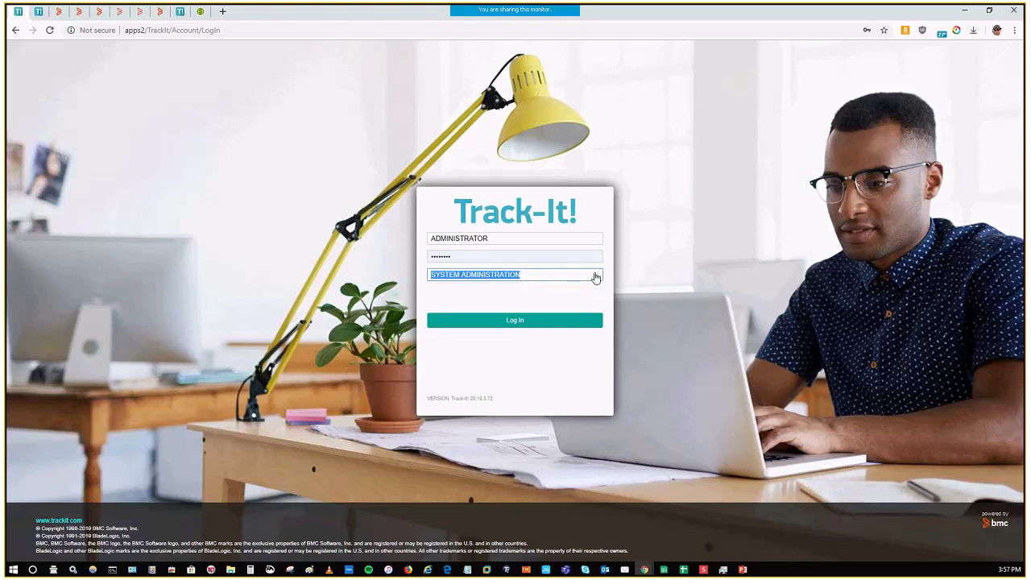
click(597, 277)
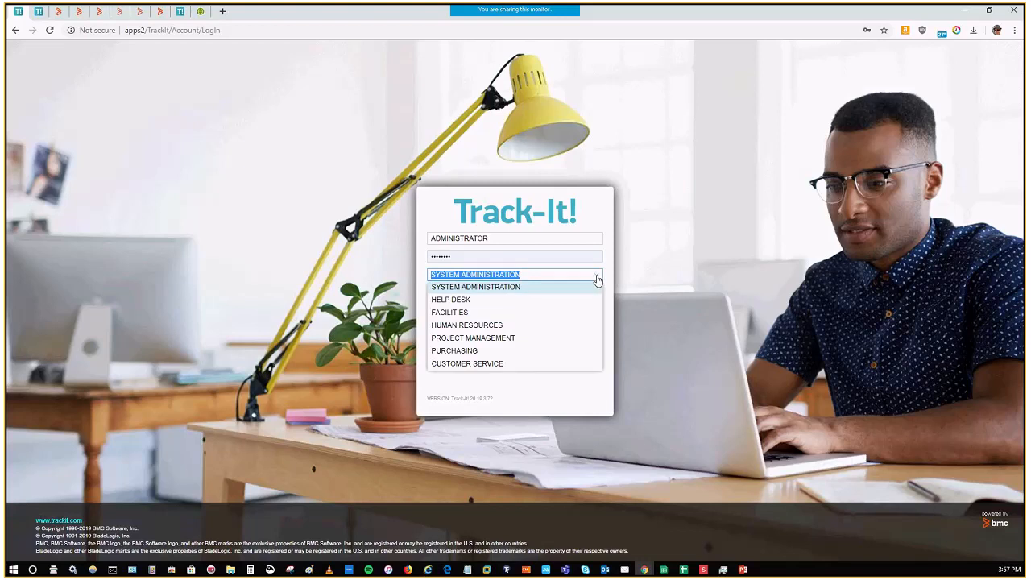
click(597, 280)
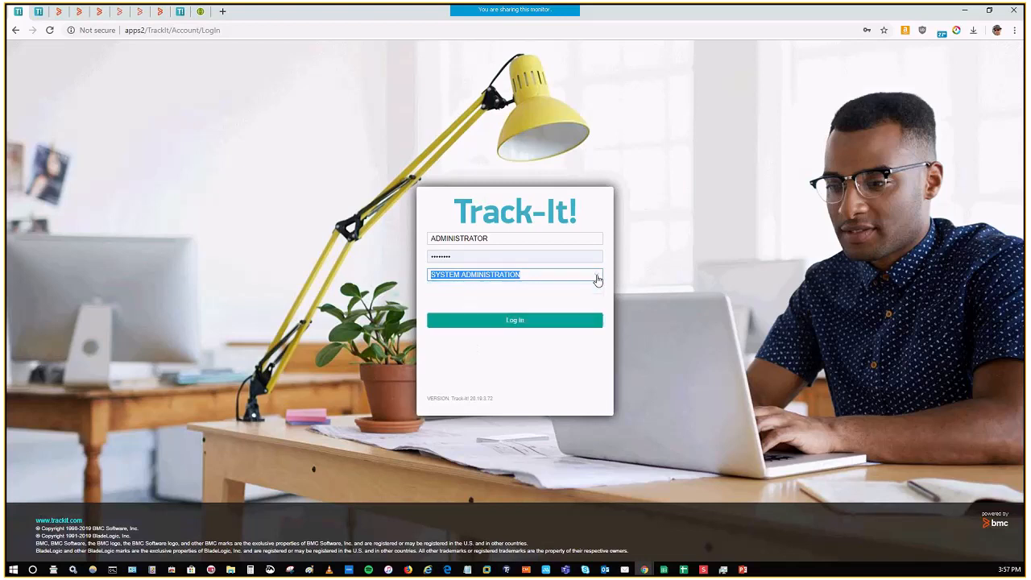
click(550, 298)
click(528, 320)
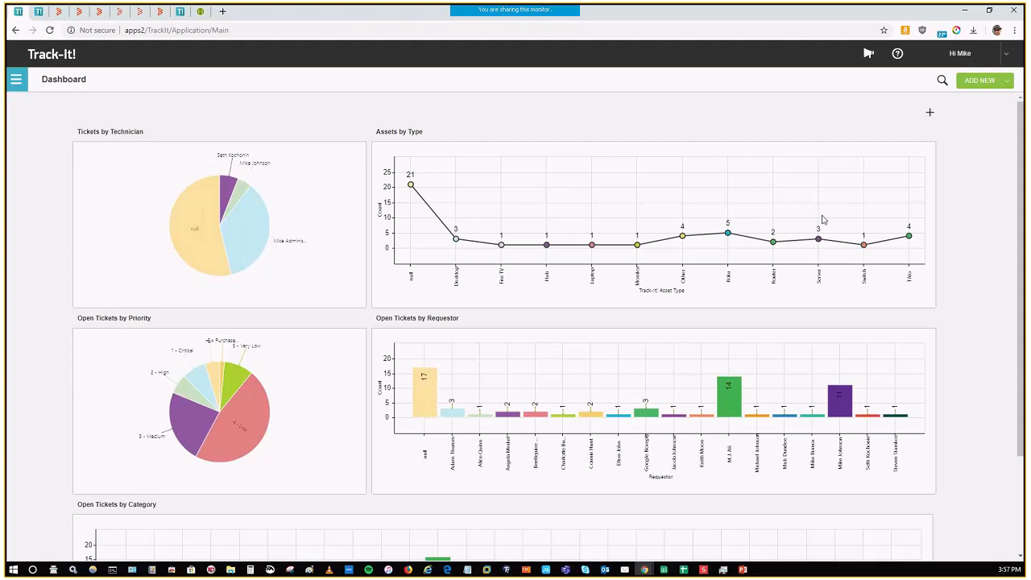
Step: Examine the dashboard's ticket and asset charts, plus the options for adding records and searching
scroll(997, 270, down, 2)
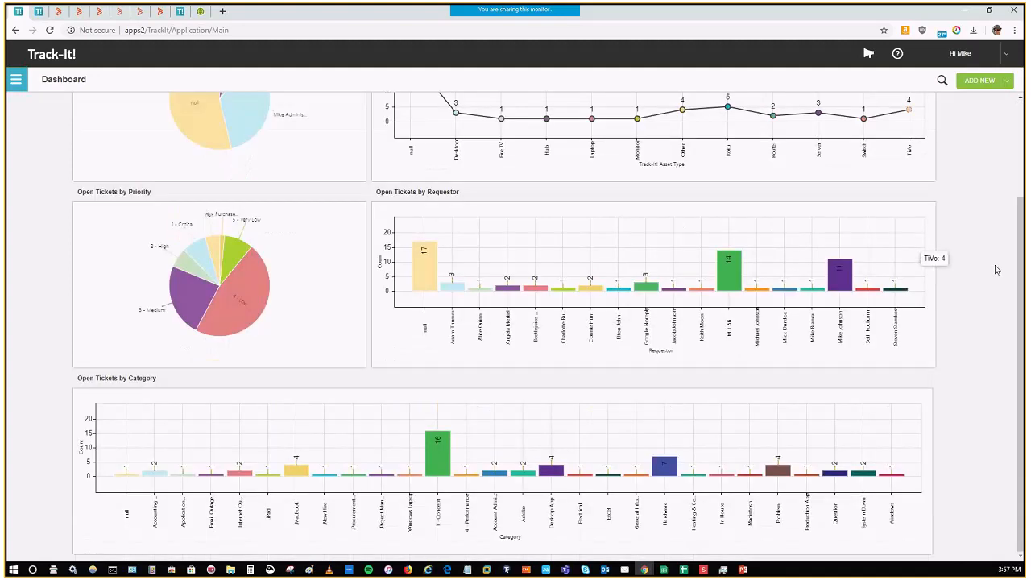
scroll(996, 270, up, 2)
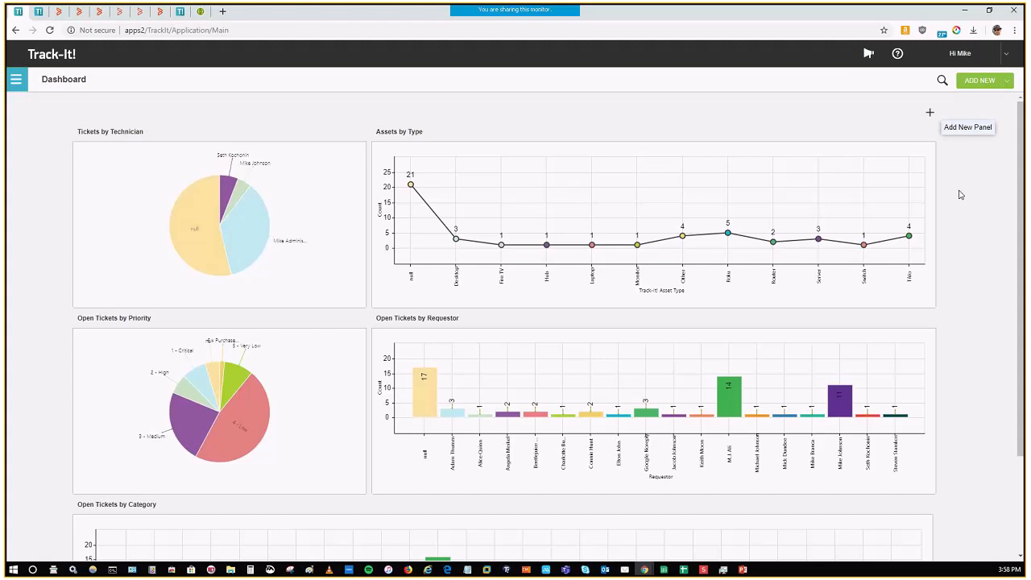
scroll(971, 219, down, 3)
scroll(971, 219, up, 3)
click(1007, 84)
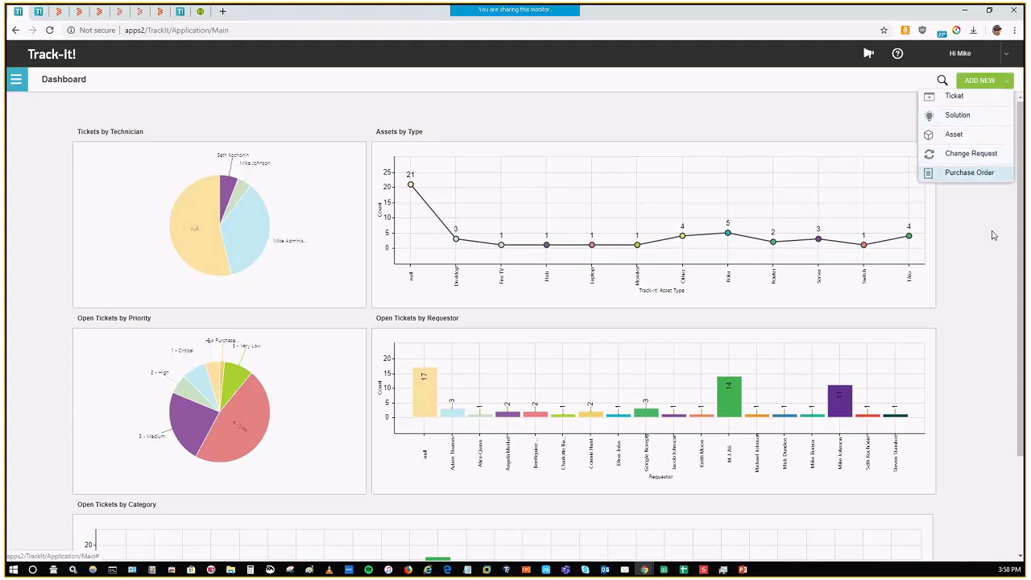
click(944, 82)
click(979, 136)
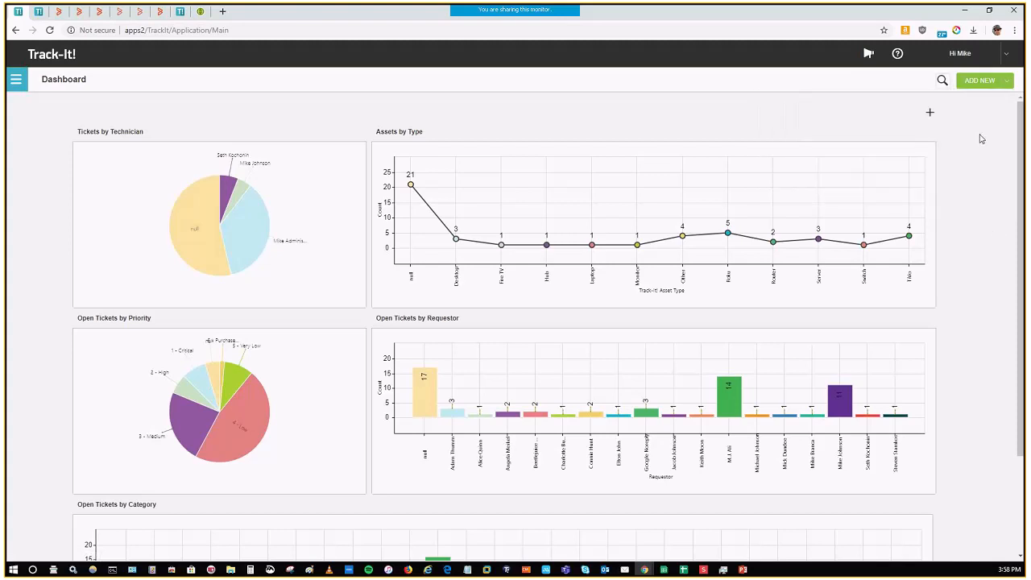
Step: Open the Getting Started overview, page through to the Quick start guide and close it
click(16, 80)
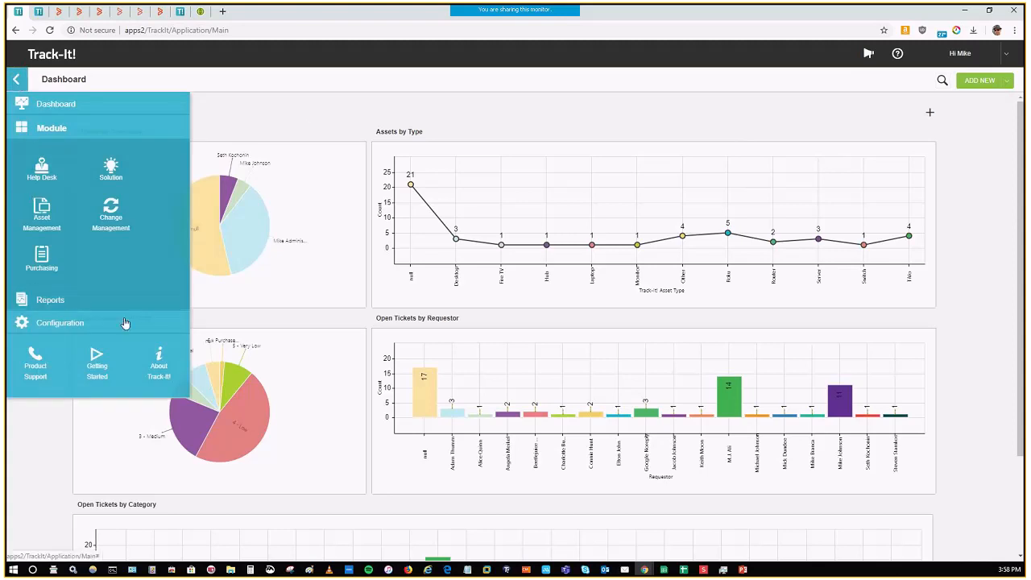
click(114, 370)
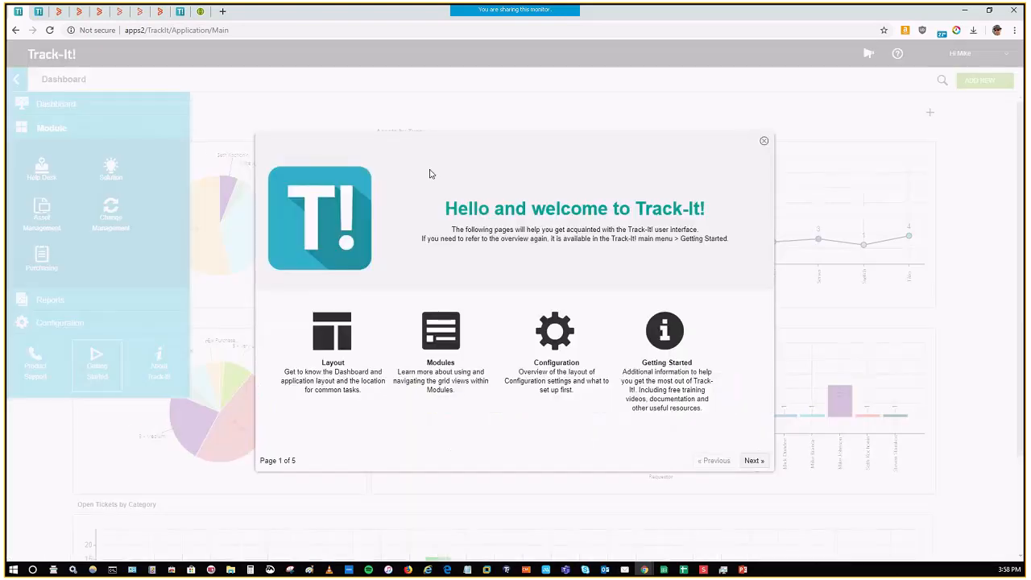
click(752, 460)
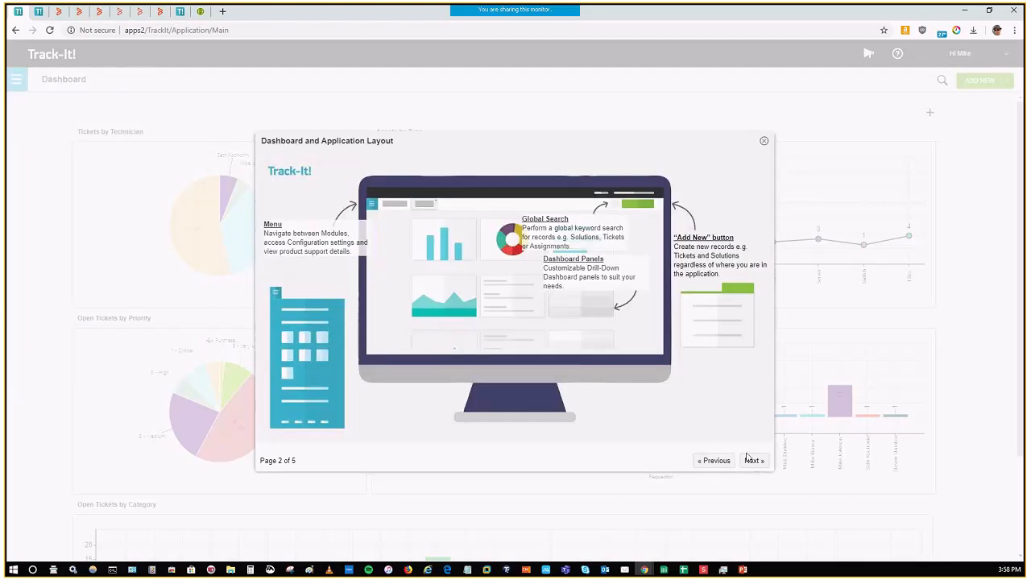
click(750, 461)
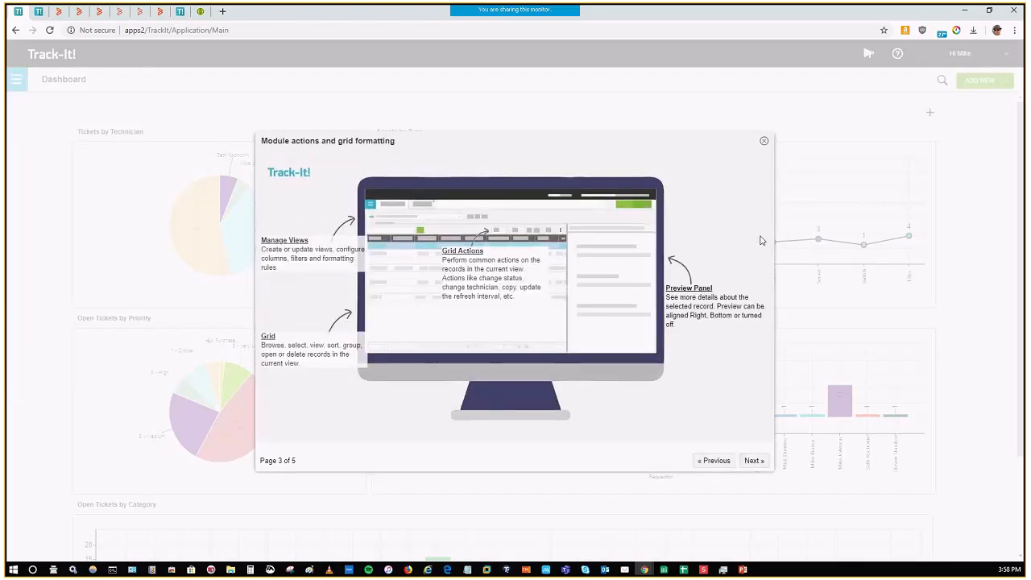
click(750, 461)
click(752, 462)
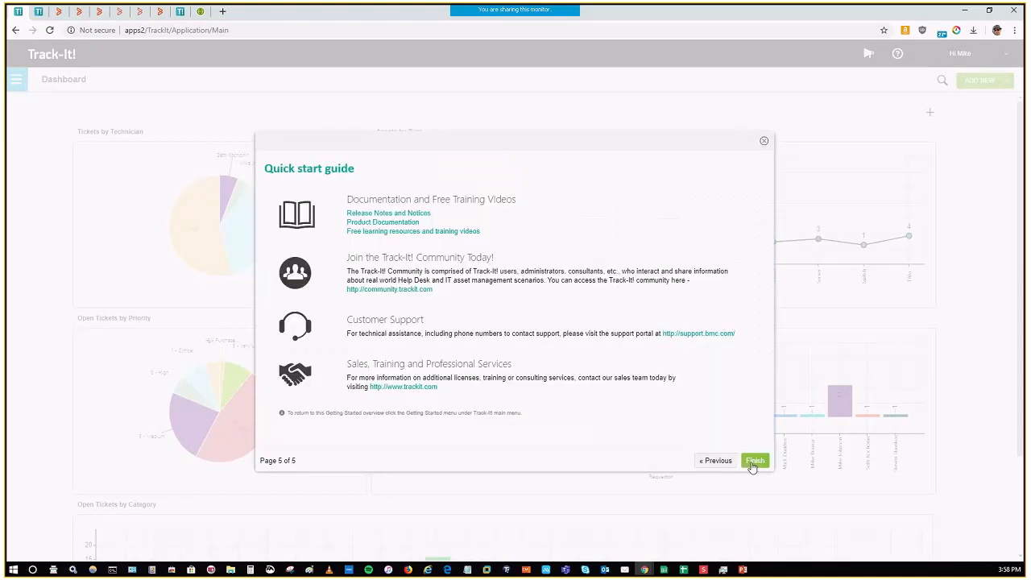
click(765, 143)
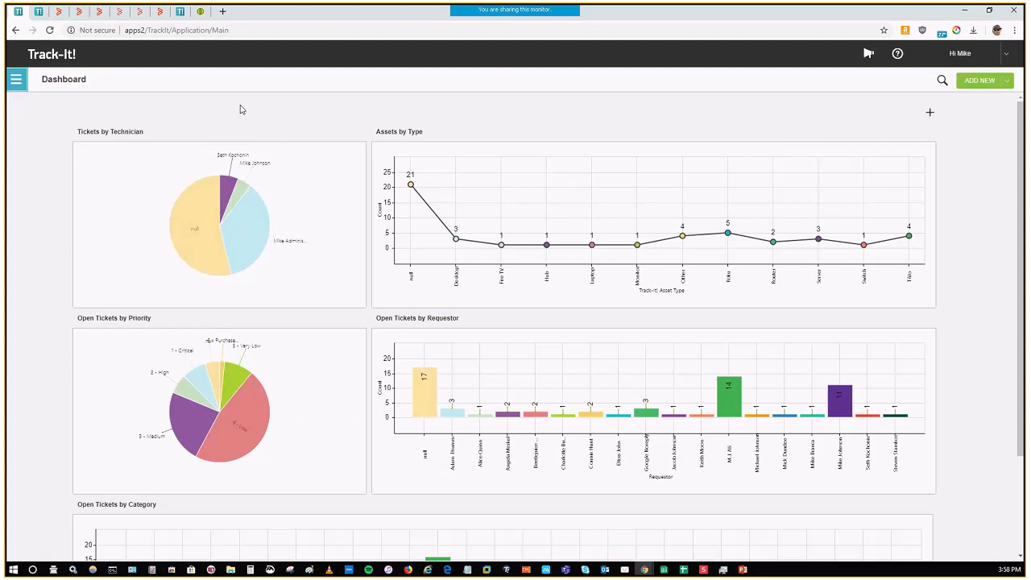
Step: Drill into the light blue slice of the Tickets by Technician chart, review its ticket list and close it
mouse_move(154, 153)
mouse_move(228, 194)
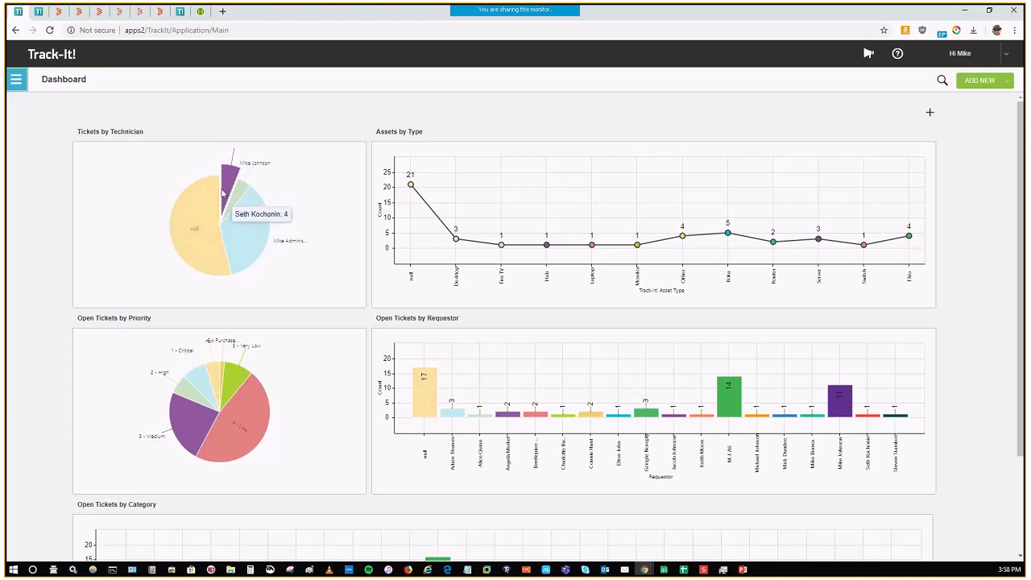
mouse_move(257, 233)
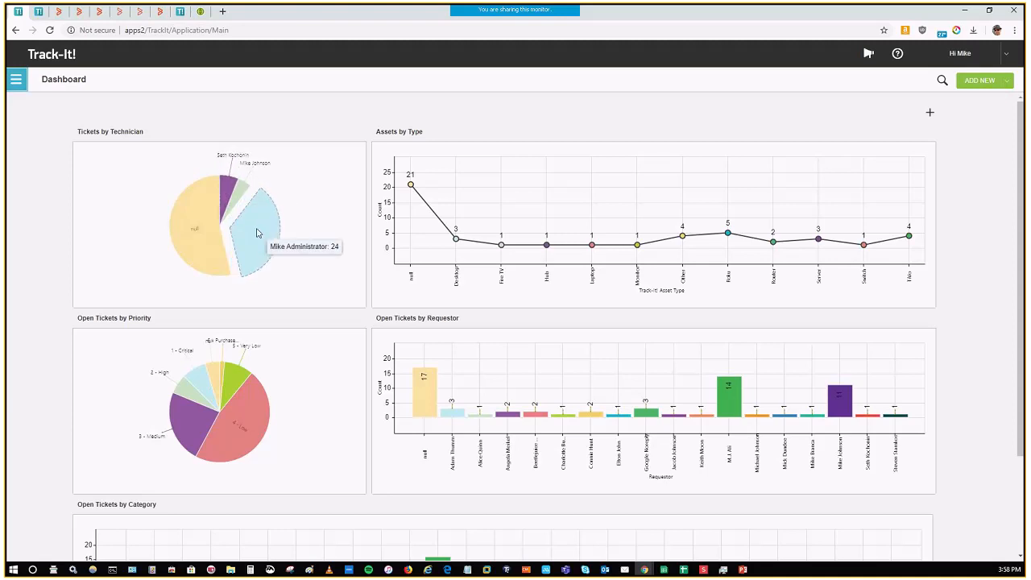
click(255, 234)
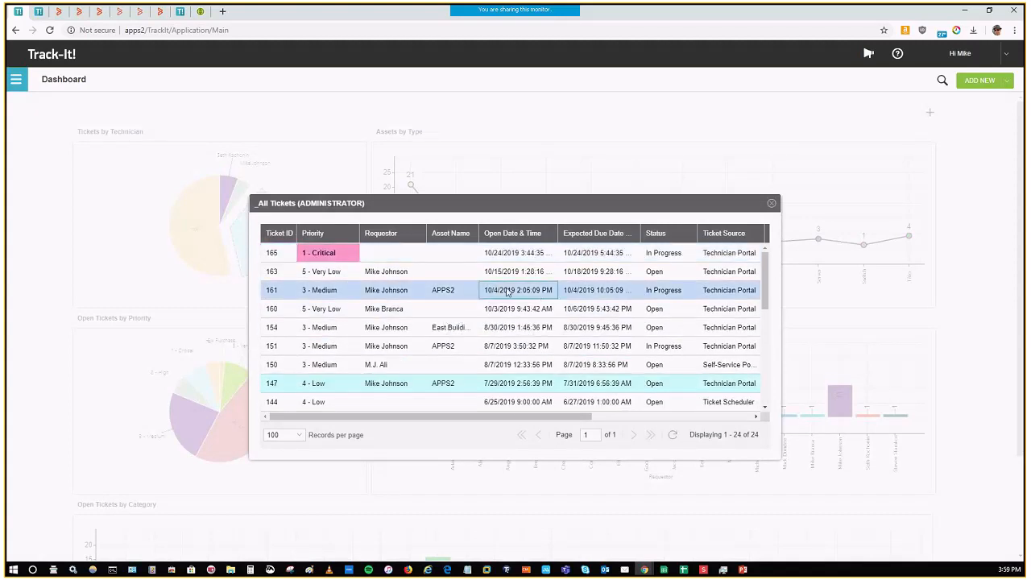
scroll(556, 298, down, 5)
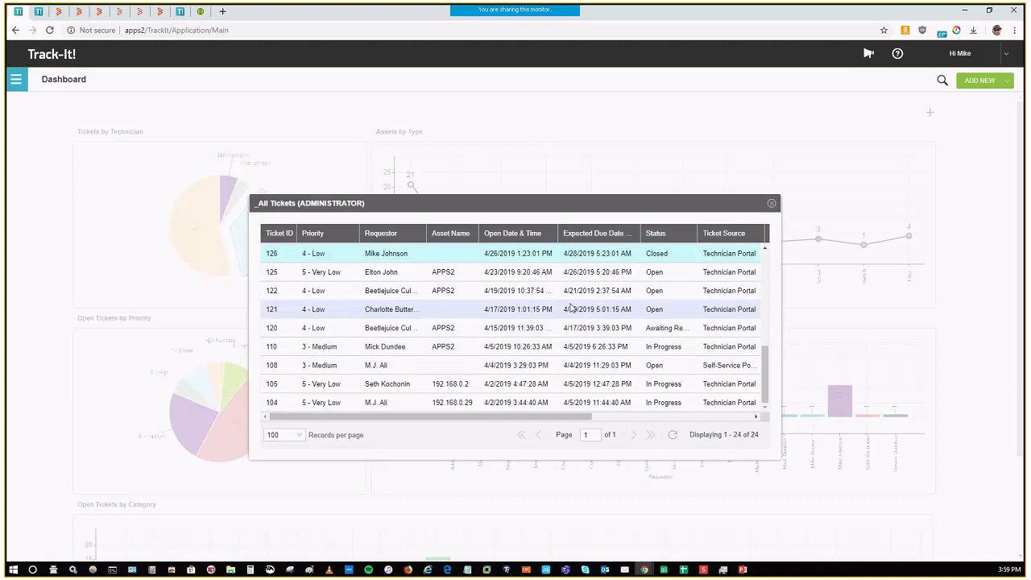
click(771, 203)
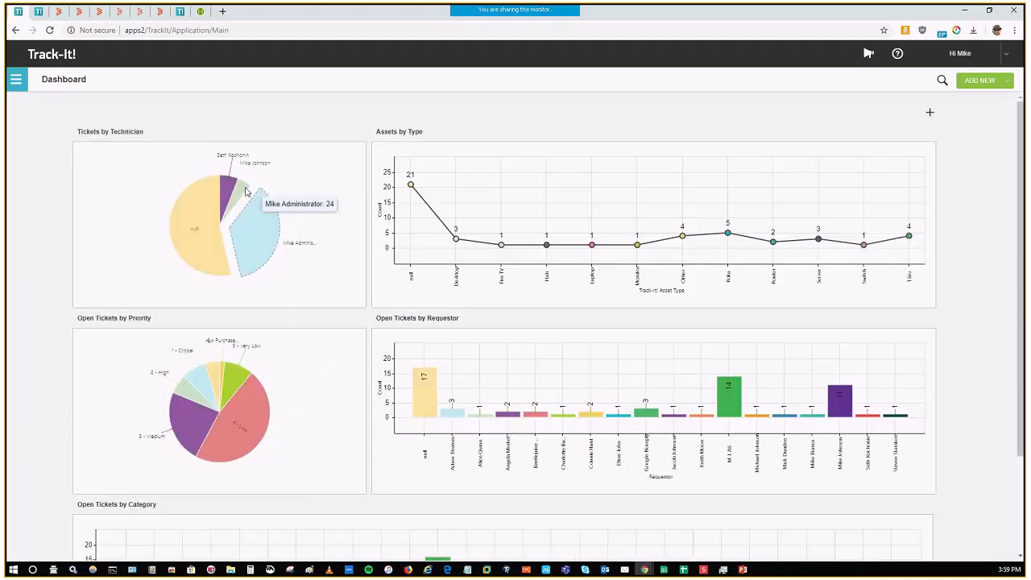
Step: Open the Help Desk module and look through the tickets in the _All Tickets view
click(16, 78)
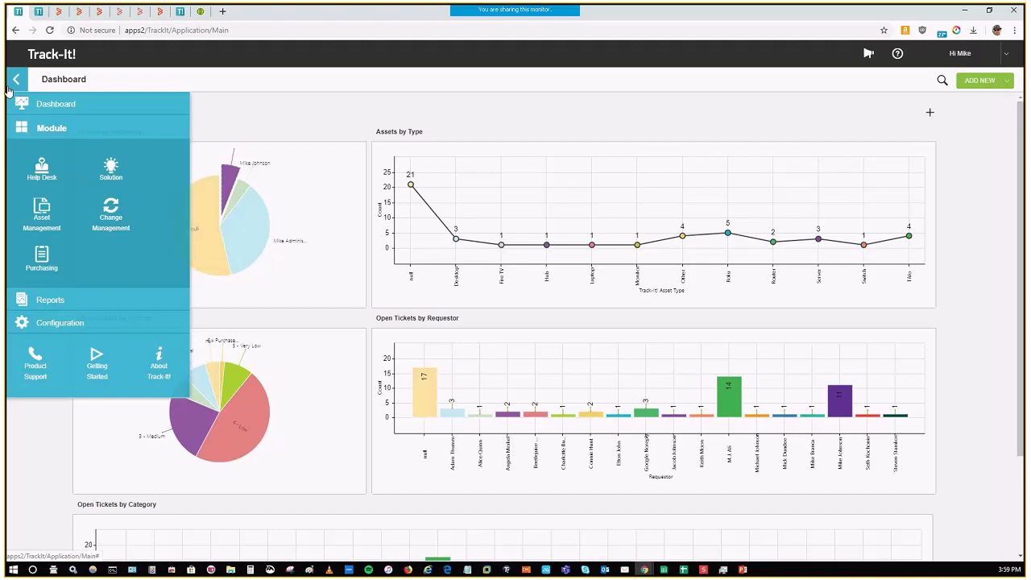
click(53, 176)
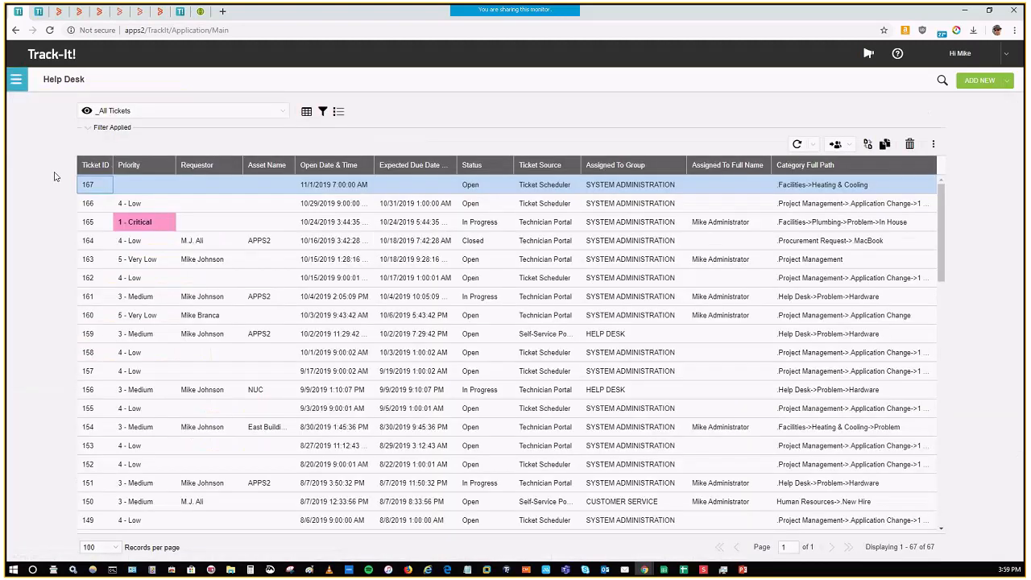
click(472, 337)
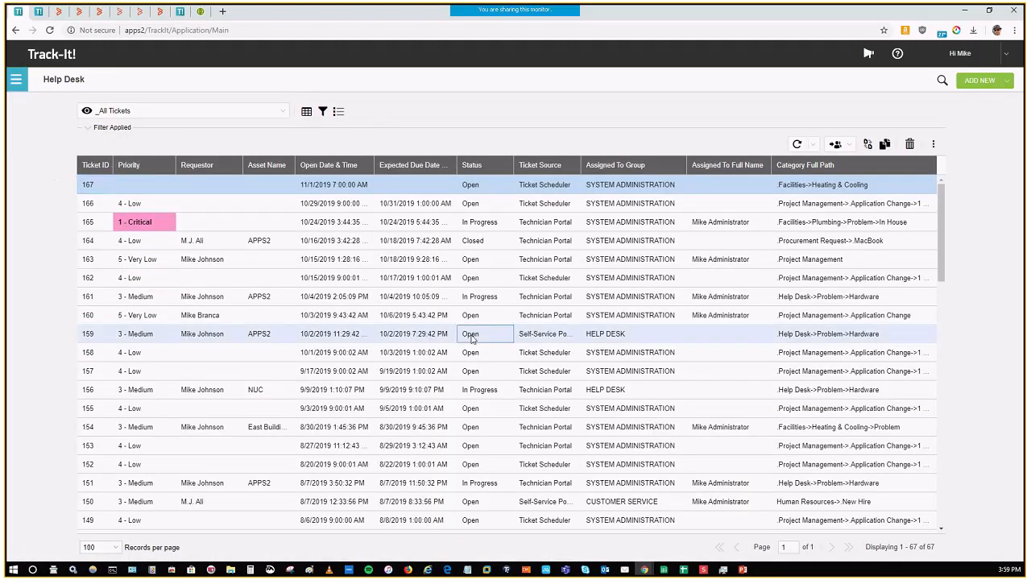
scroll(393, 342, down, 3)
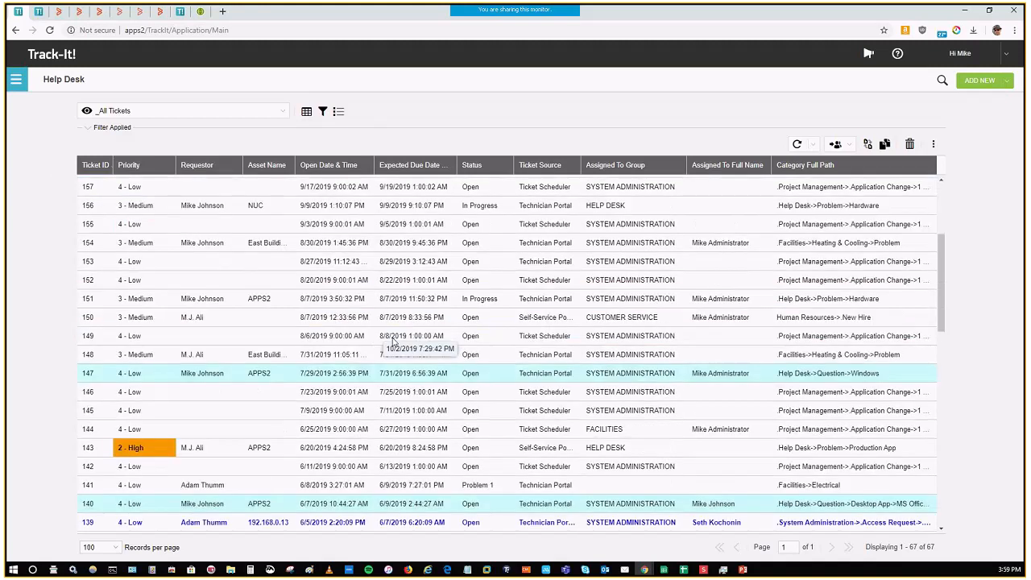
scroll(393, 343, up, 3)
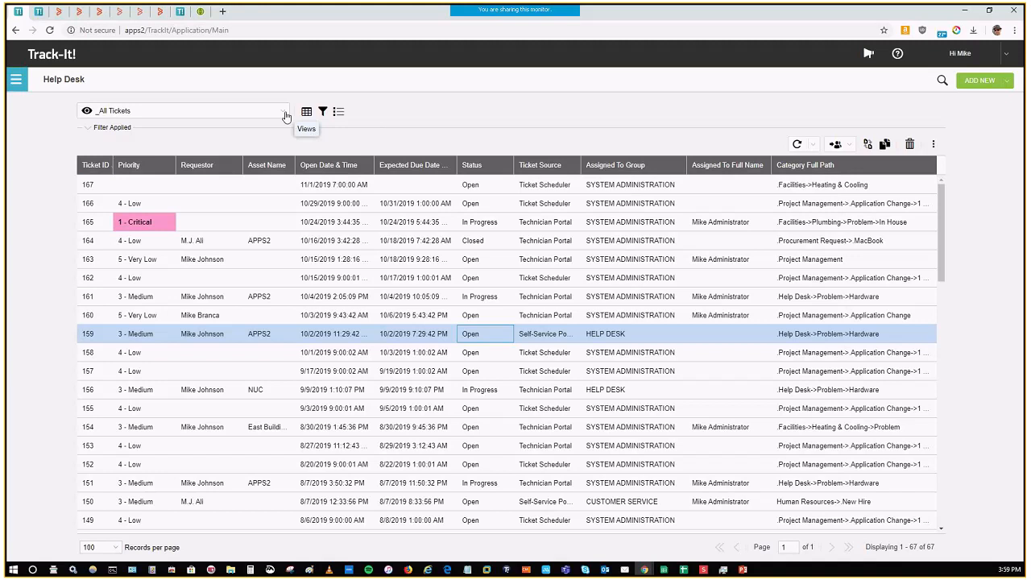
Step: Review the list of available Help Desk ticket views without switching from _All Tickets
click(285, 113)
scroll(208, 284, down, 1)
scroll(208, 284, down, 2)
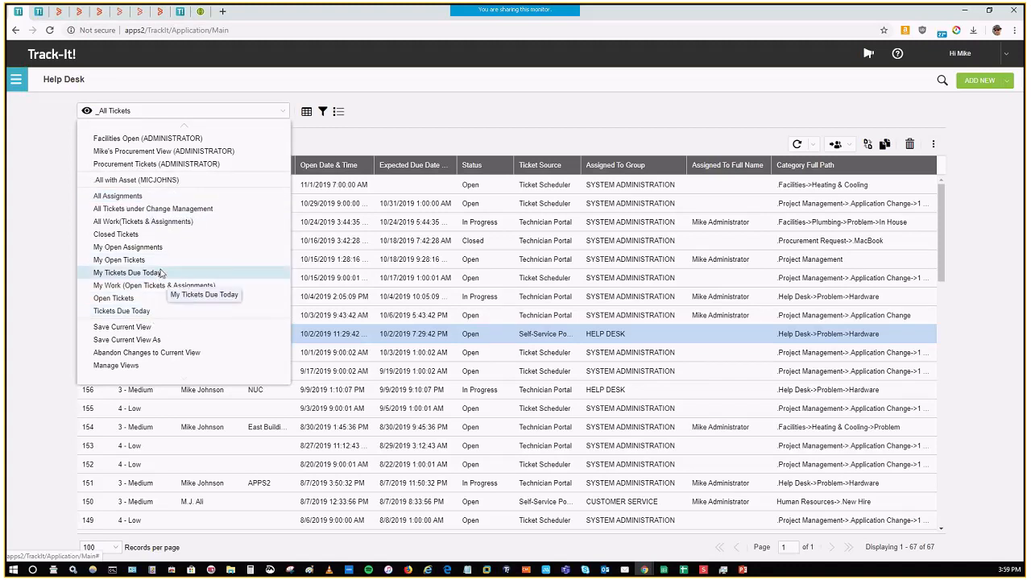
scroll(165, 258, up, 5)
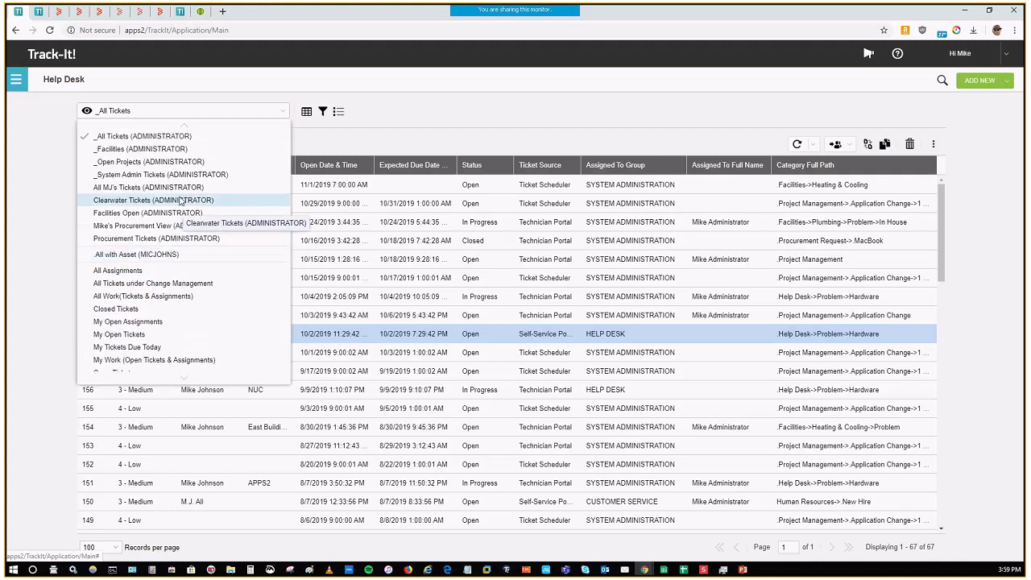
click(507, 261)
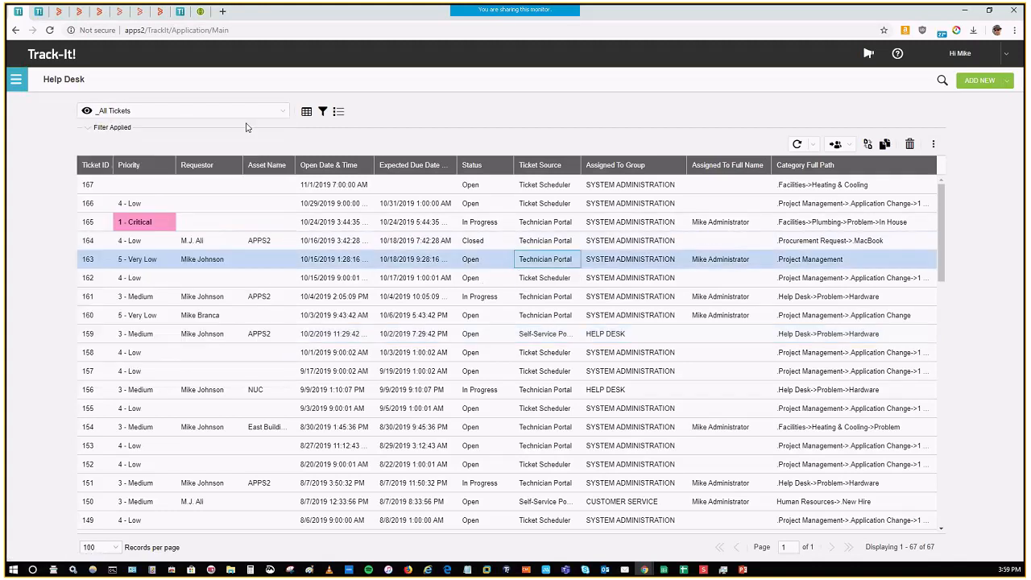
Step: Sort the tickets by Status in ascending order and move the Status column between Priority and Requestor
click(477, 167)
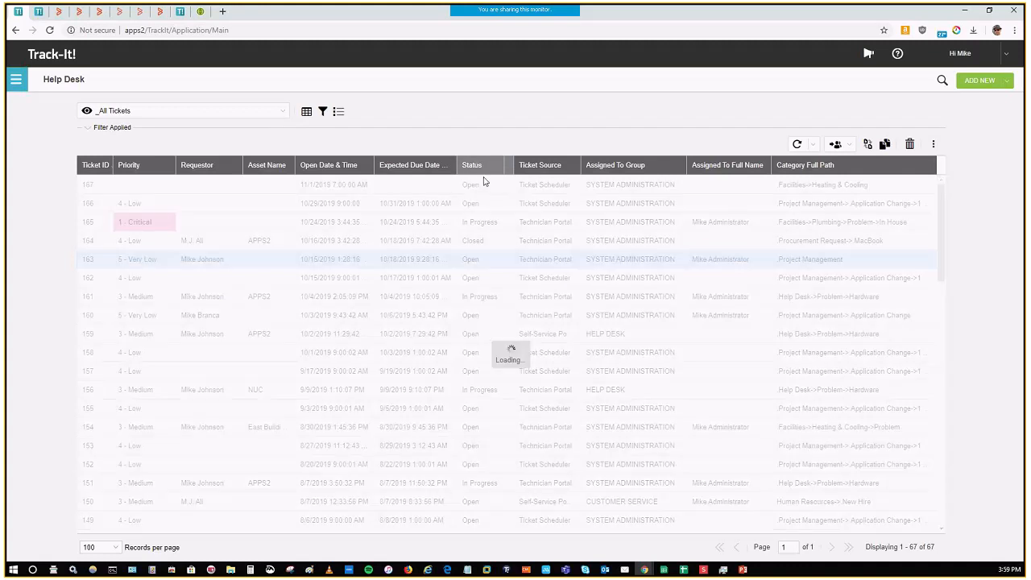
click(476, 165)
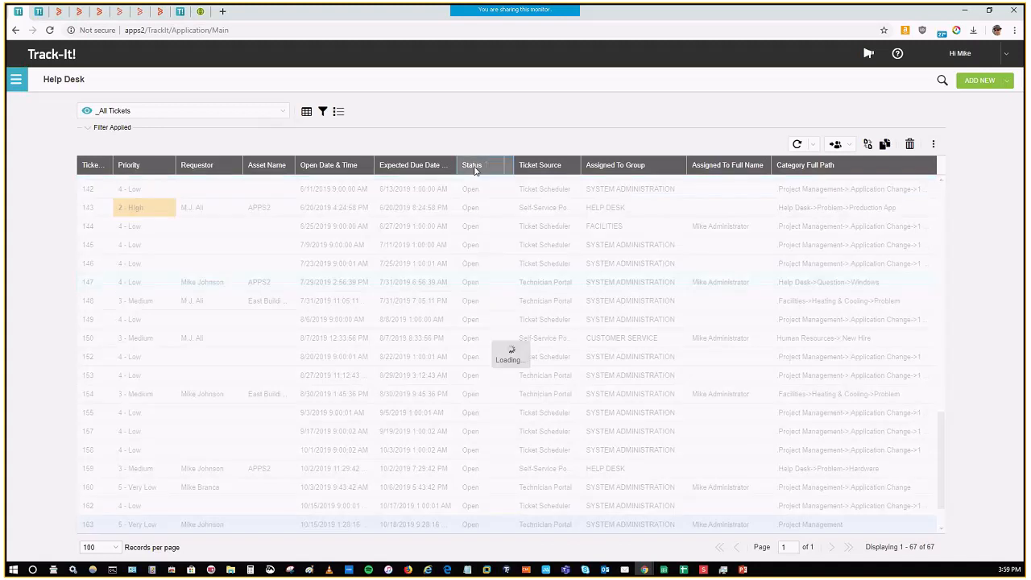
click(480, 166)
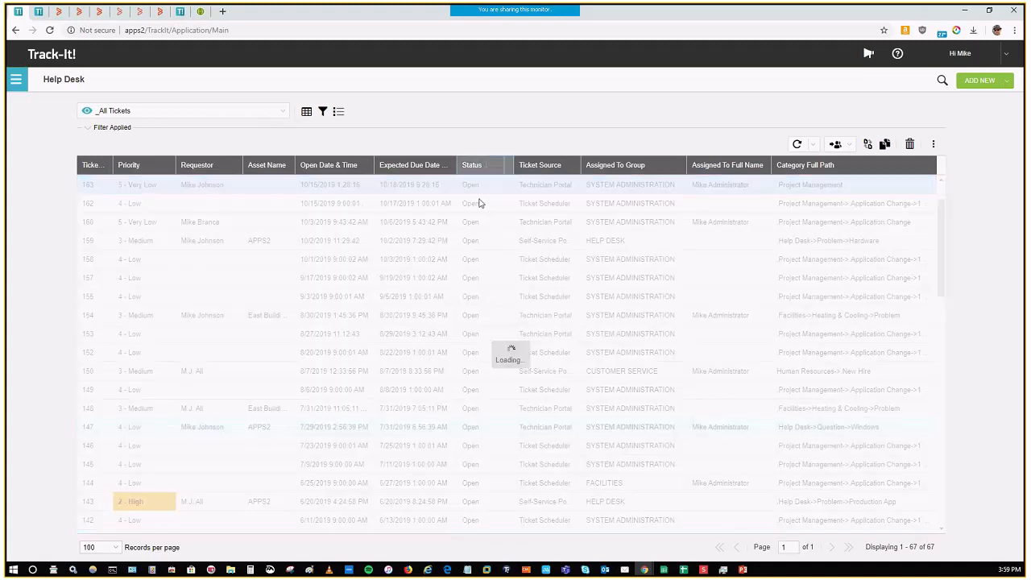
scroll(479, 194, up, 1)
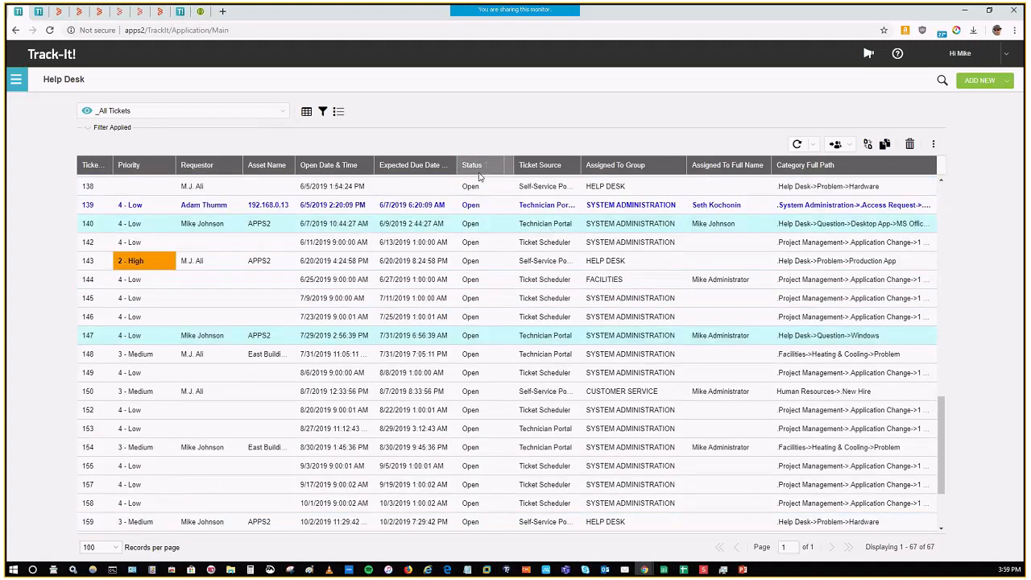
mouse_move(475, 166)
mouse_down()
mouse_move(340, 184)
mouse_move(194, 181)
mouse_up()
click(204, 298)
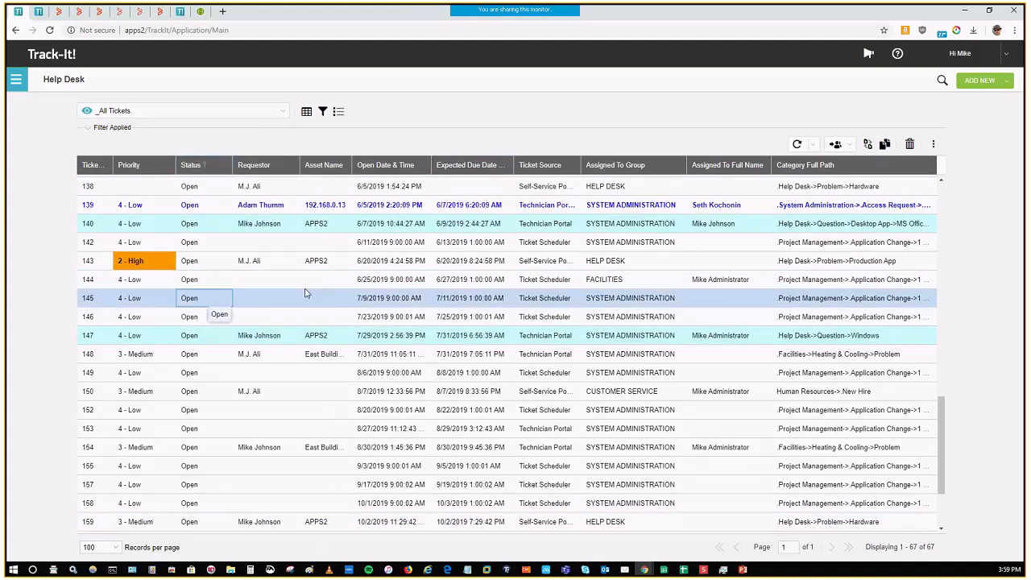
Step: Review the columns available for the ticket grid in Manage Columns and cancel without changing the selection
click(306, 112)
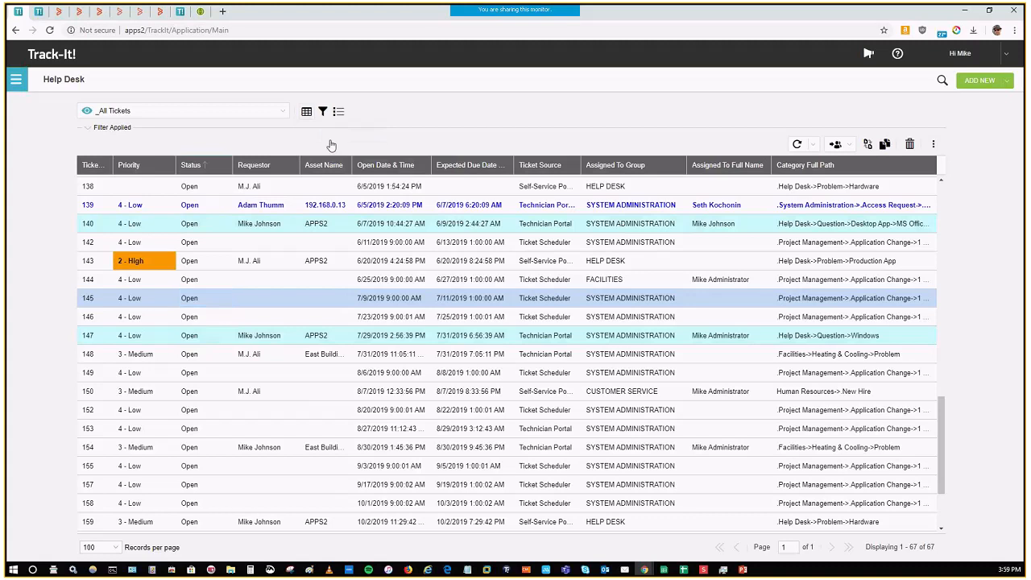
scroll(476, 279, down, 10)
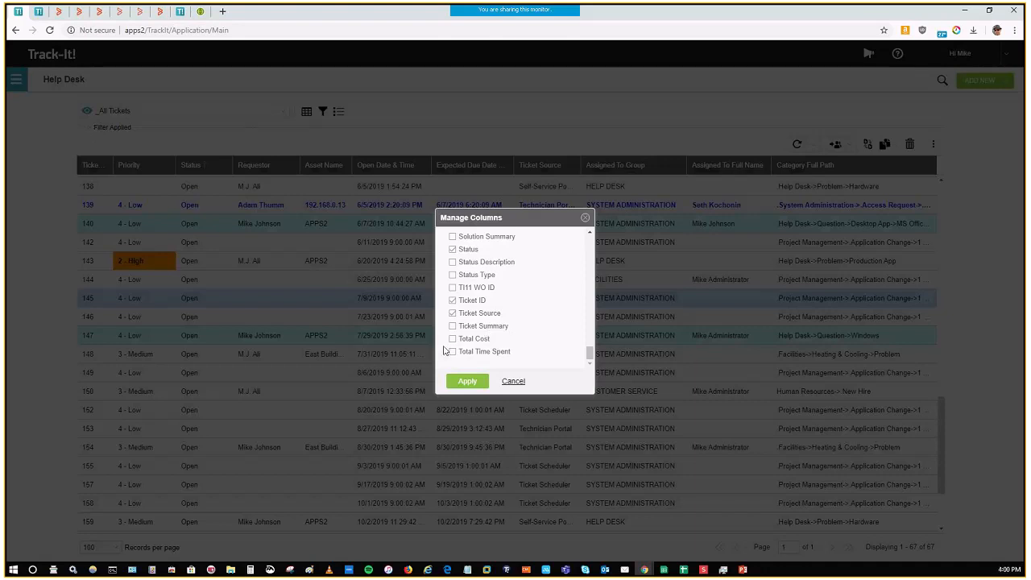
scroll(507, 282, up, 10)
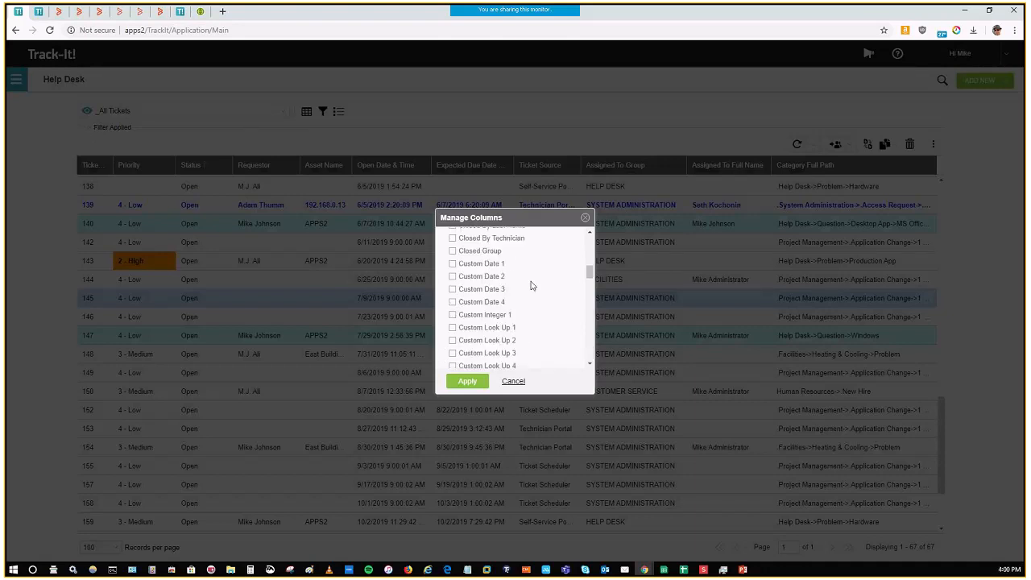
click(513, 381)
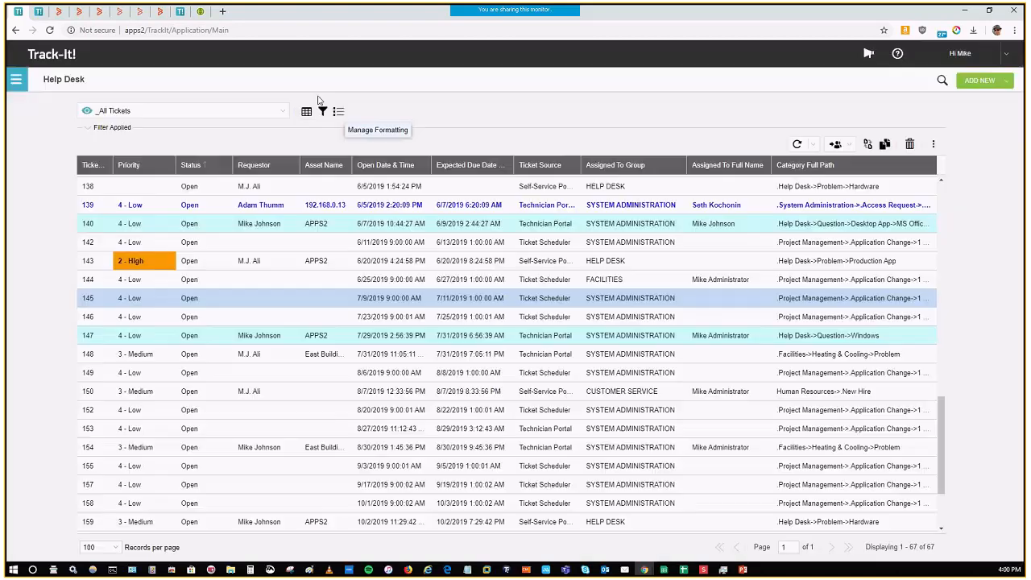
Step: Add a second condition on the Assigned To Group field to the ticket filter, combined with And
click(323, 111)
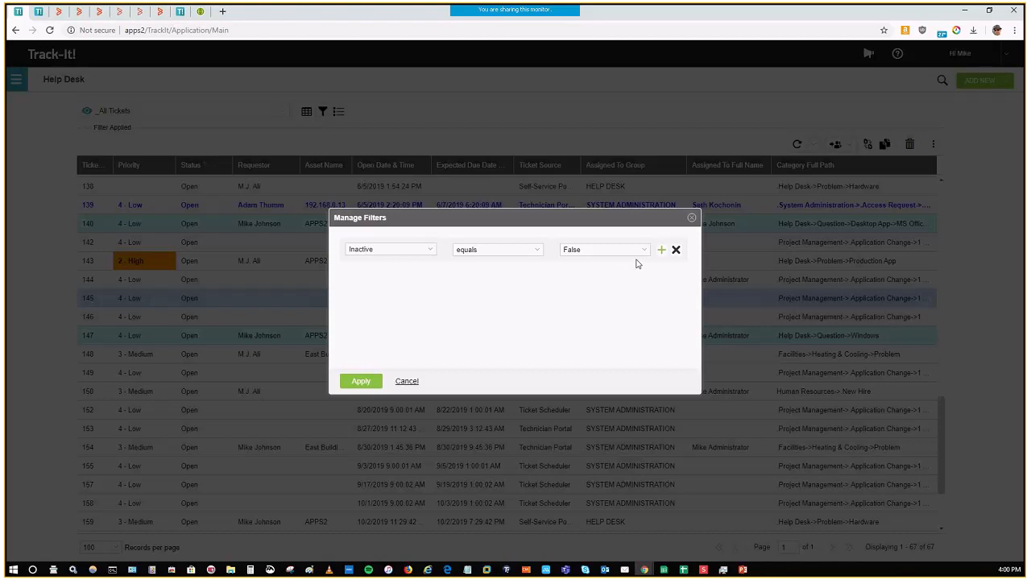
click(660, 250)
click(352, 270)
click(428, 292)
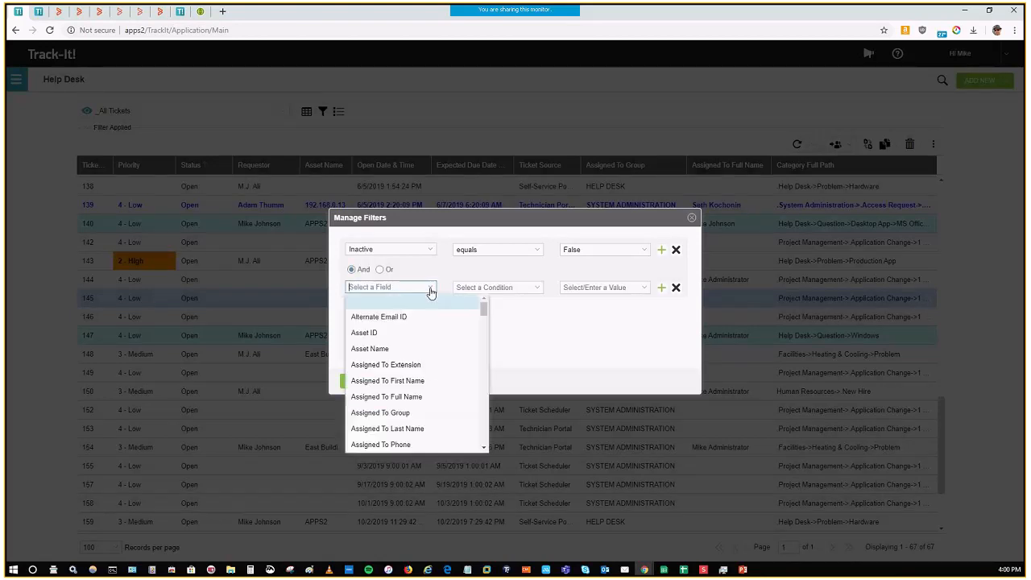
scroll(420, 321, down, 2)
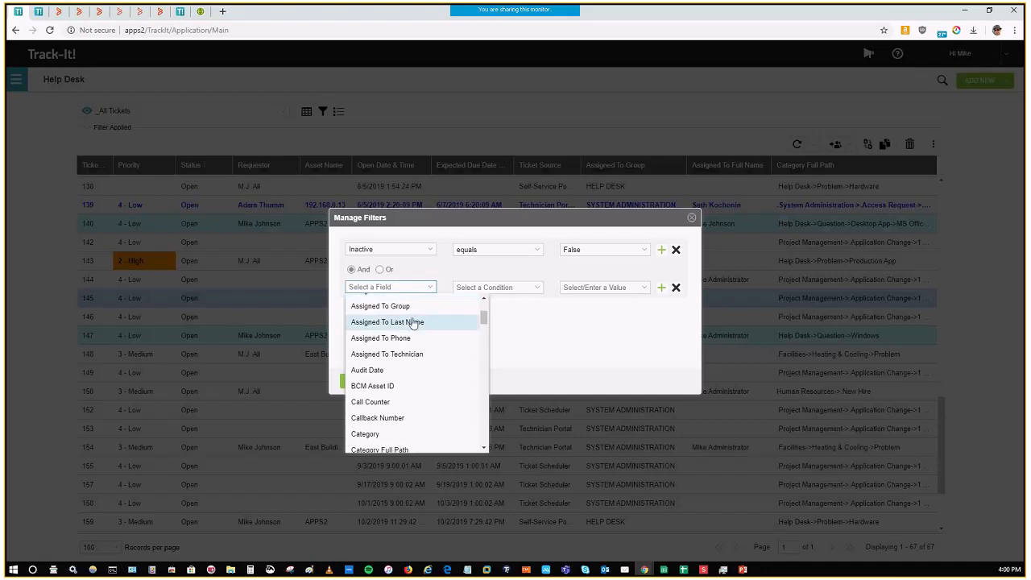
click(403, 307)
Step: Set the Assigned To Group condition to equals SYSTEM ADMINISTRATION and apply the filter
click(539, 290)
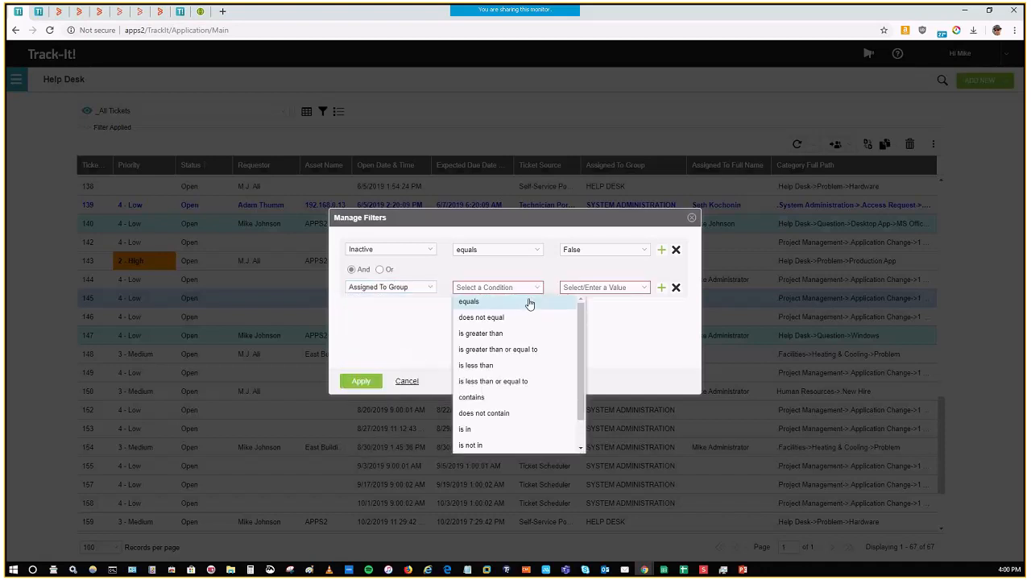
scroll(531, 346, down, 2)
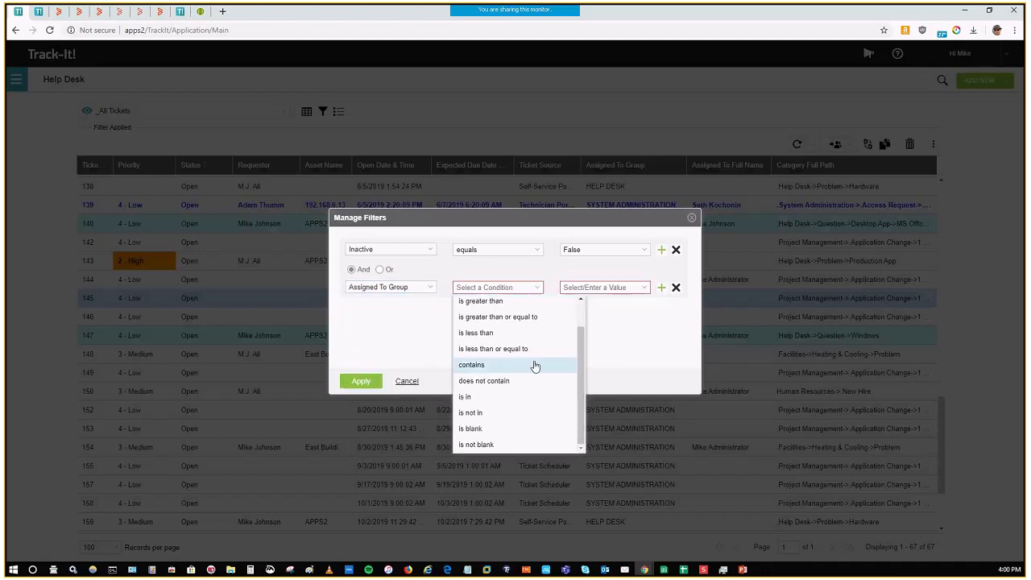
scroll(533, 327, up, 2)
click(522, 303)
click(644, 291)
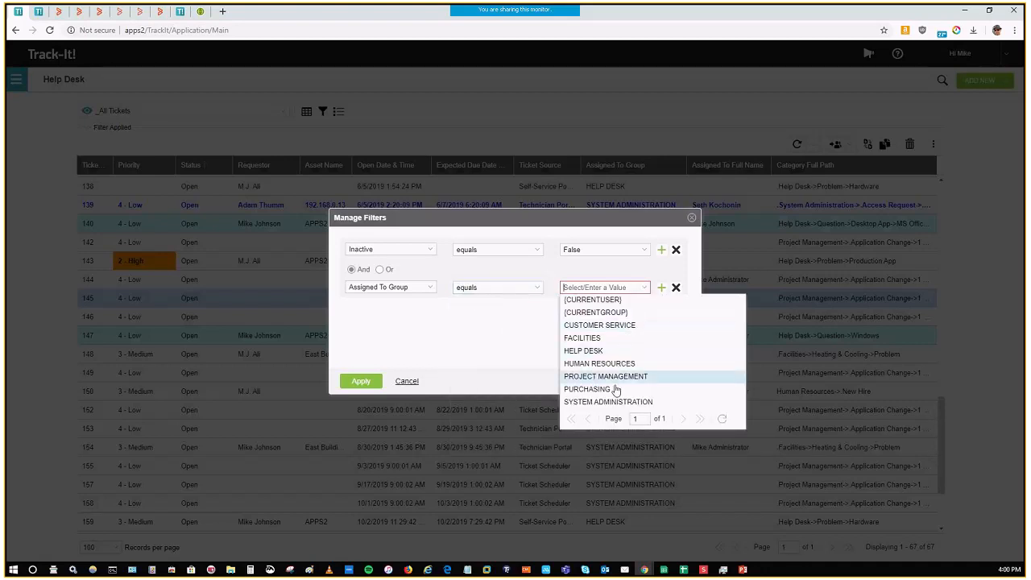
click(624, 401)
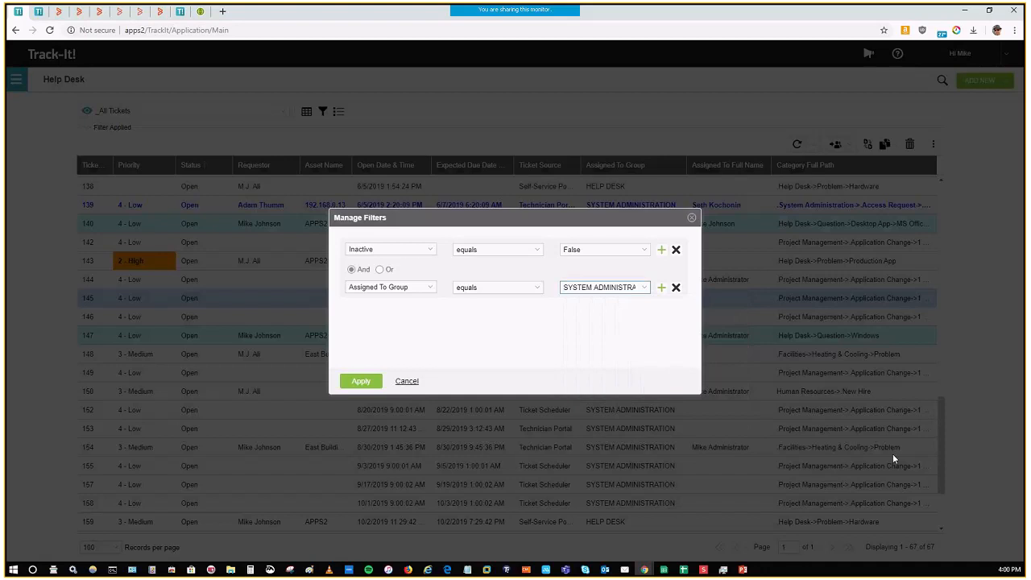
click(362, 383)
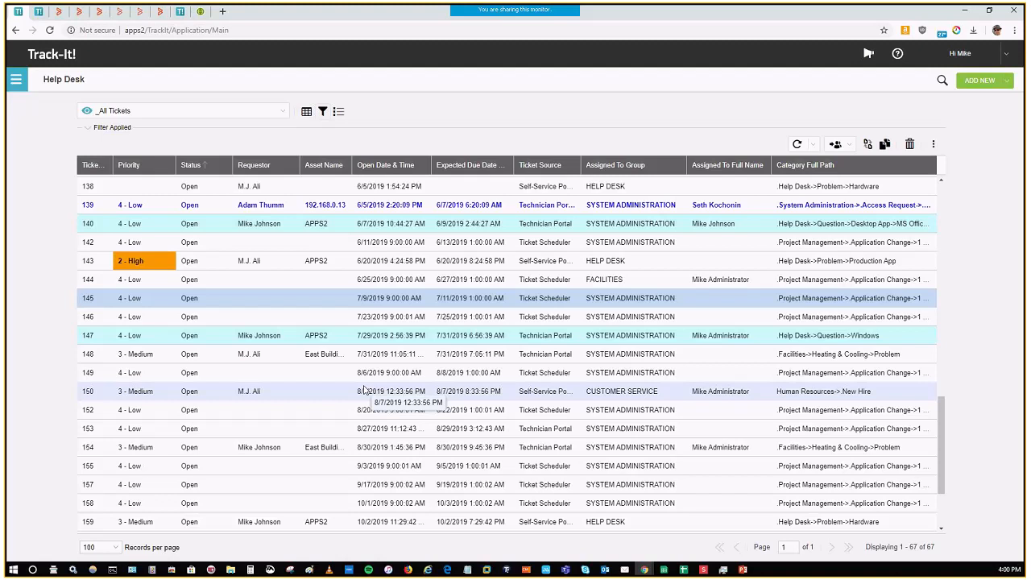
click(468, 321)
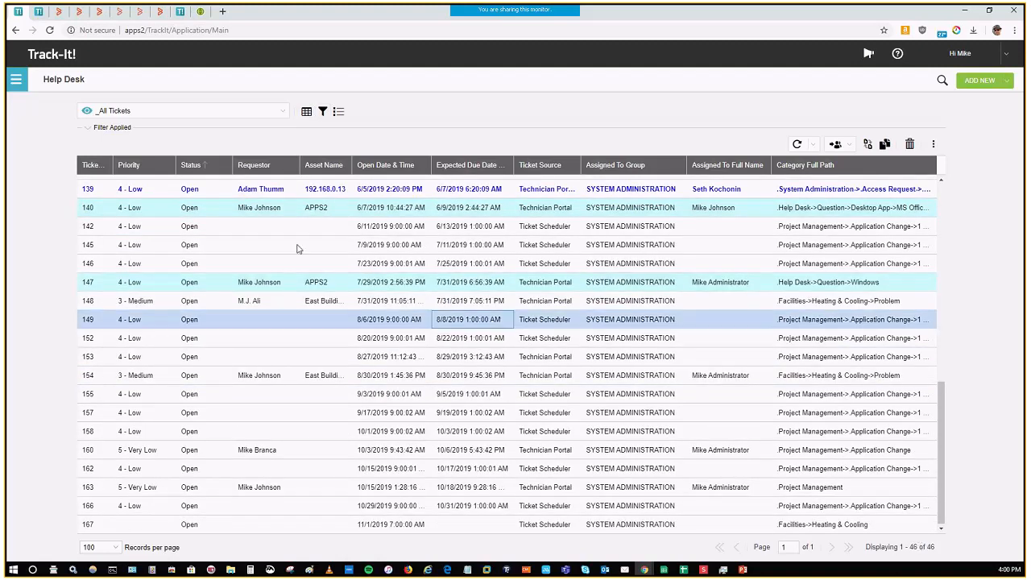
Step: Group the filtered tickets by Priority and collapse the priority groups
click(170, 165)
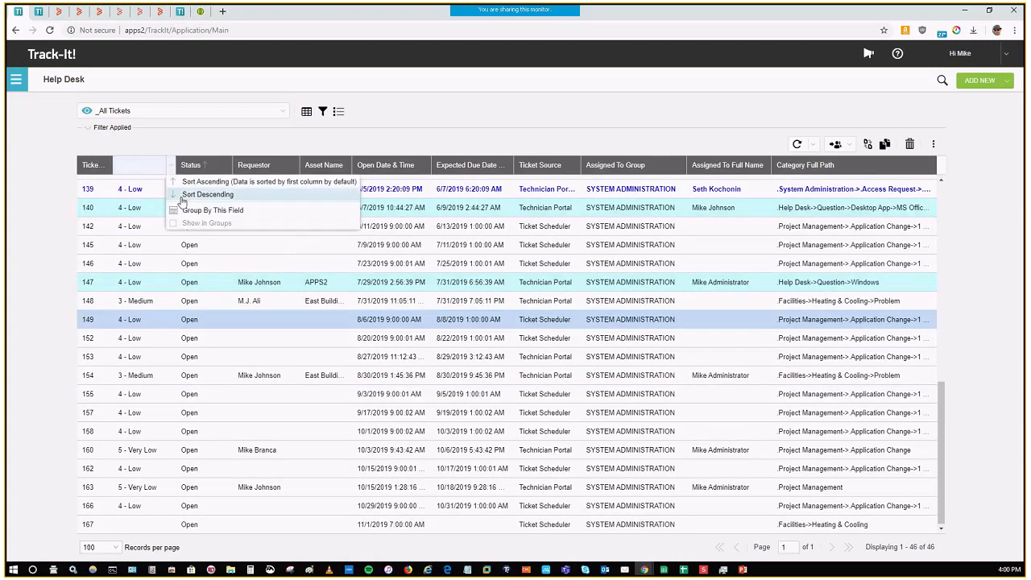
click(203, 210)
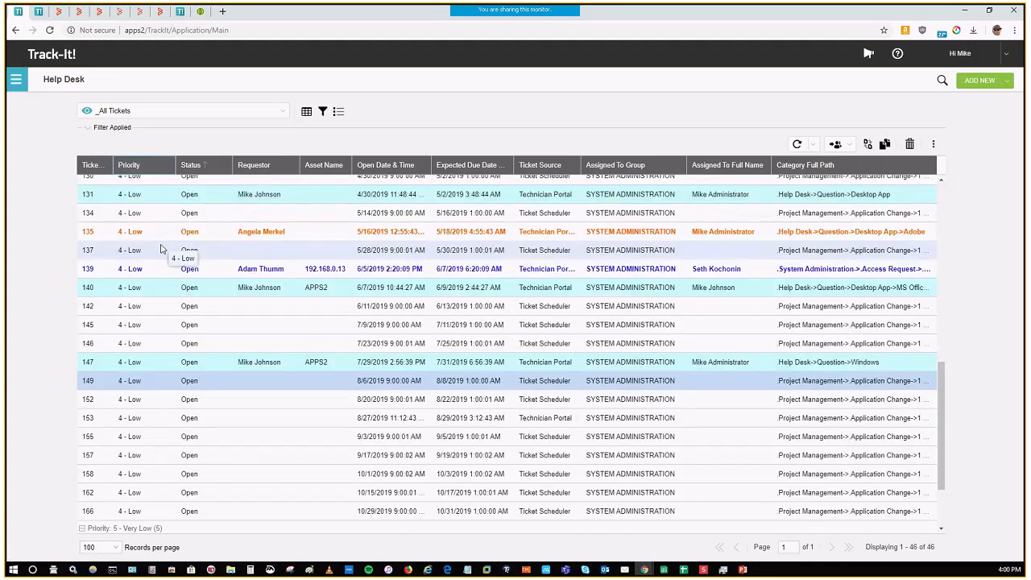
scroll(161, 250, up, 6)
click(92, 185)
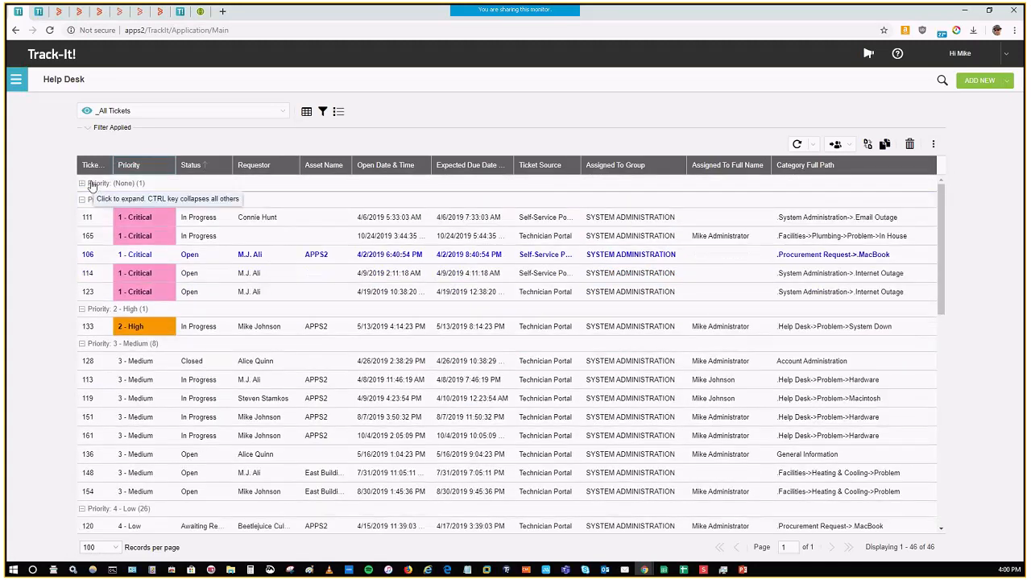
click(81, 200)
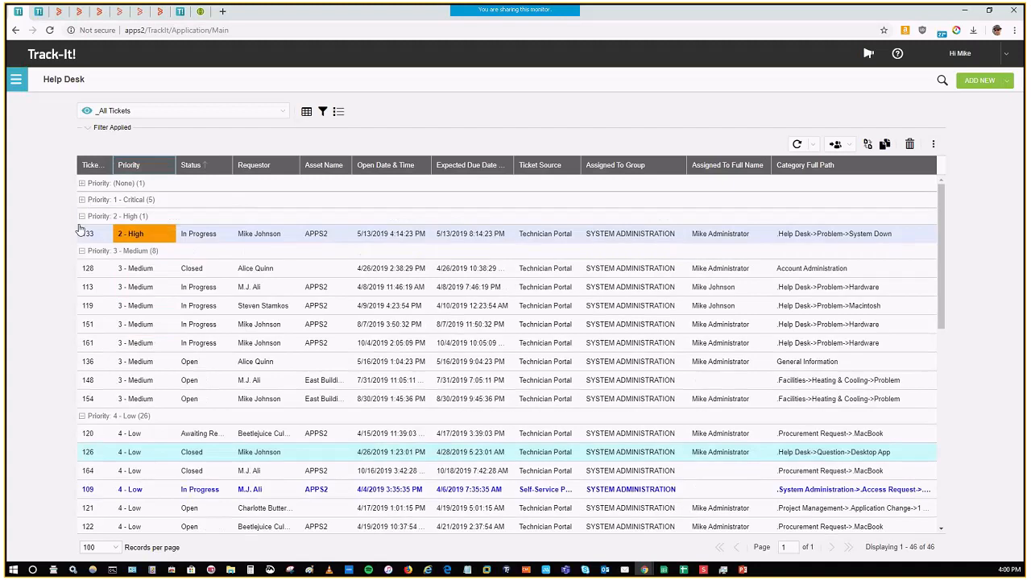
click(82, 217)
click(83, 233)
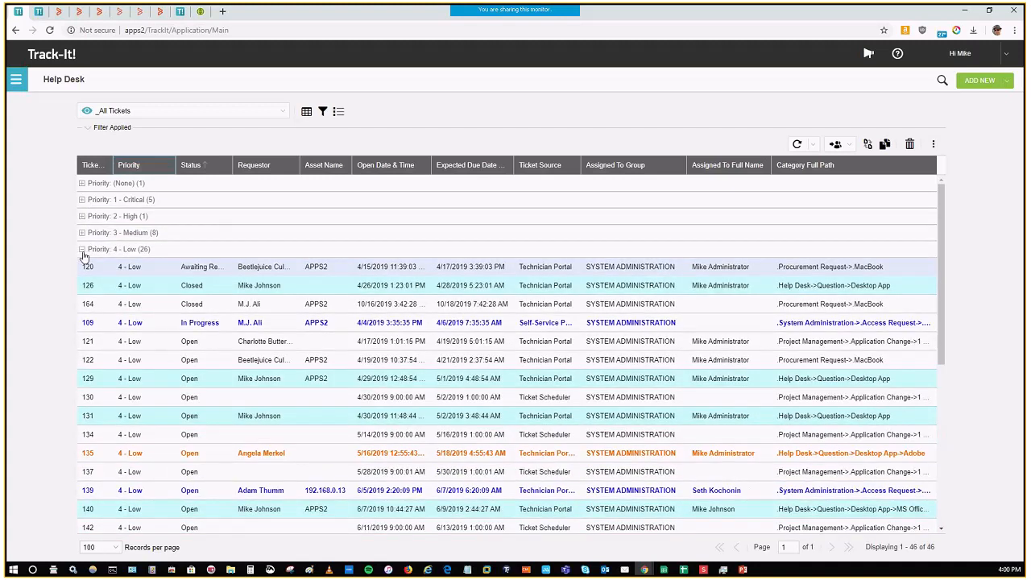
click(82, 250)
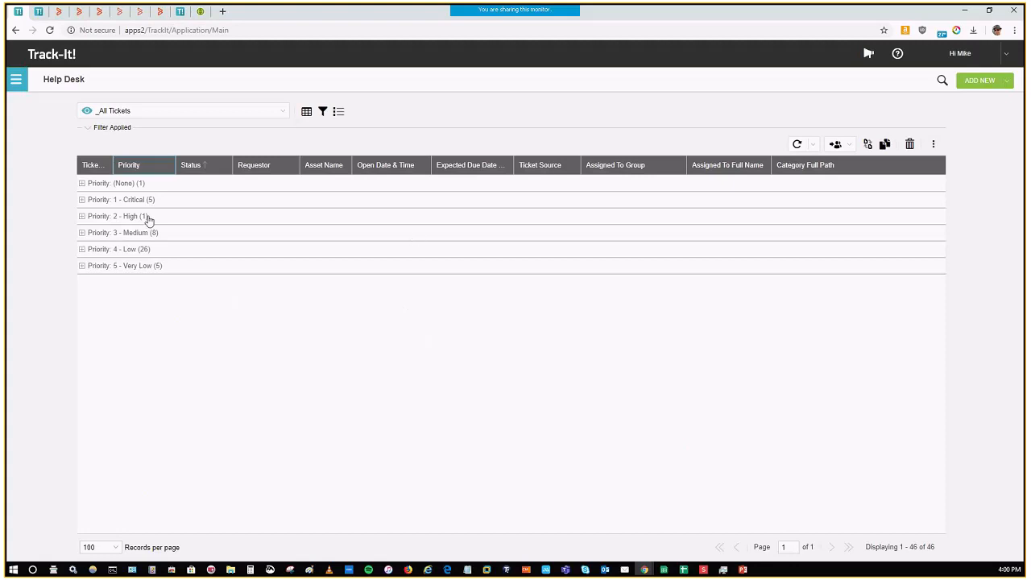
Step: Expand the 1 - Critical priority group and select ticket 106
click(82, 199)
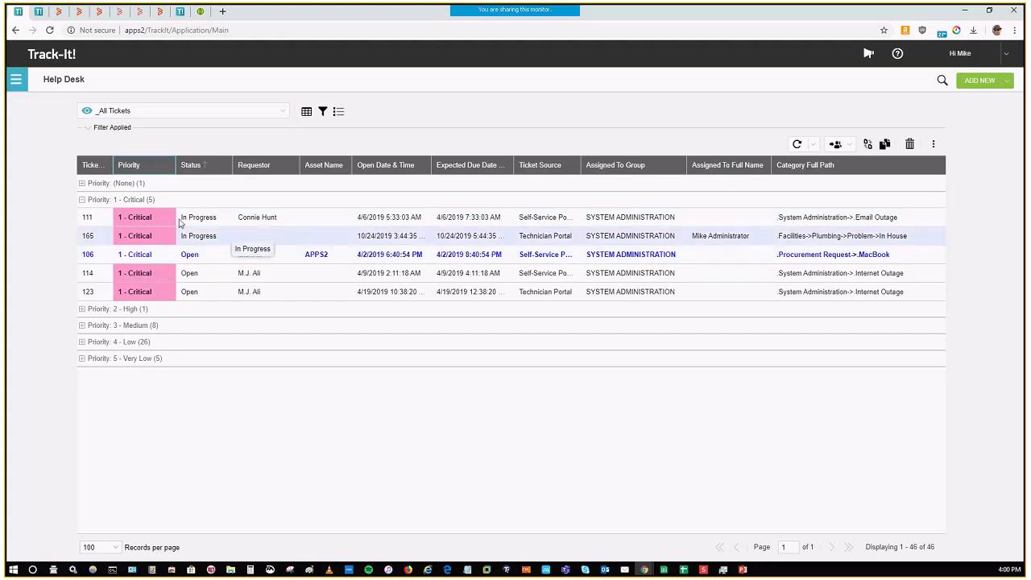
click(420, 258)
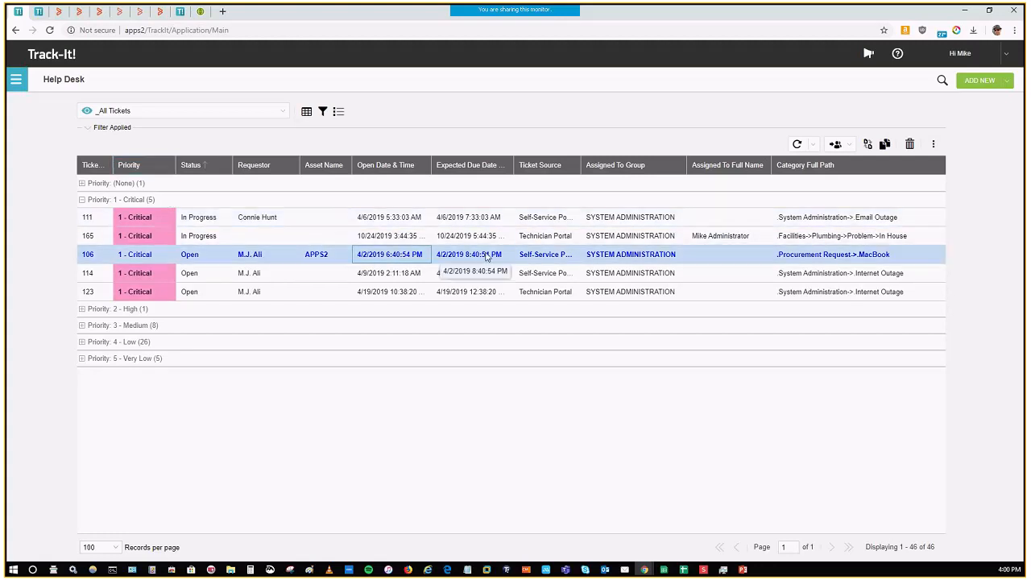
Step: Start saving the current view under a new name, choose public sharing available to all, and cancel
click(280, 114)
mouse_move(186, 380)
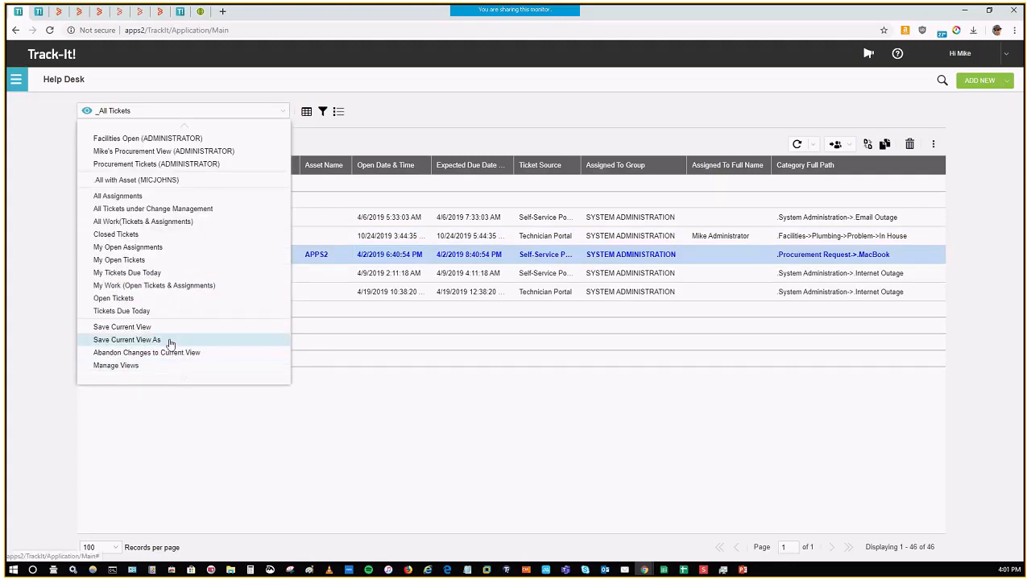
click(126, 340)
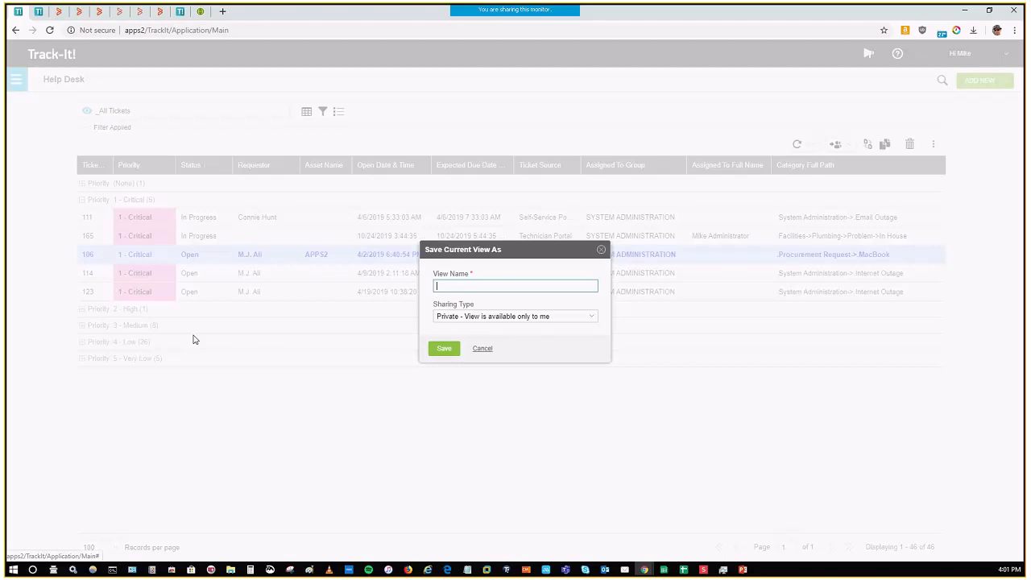
click(592, 319)
click(531, 343)
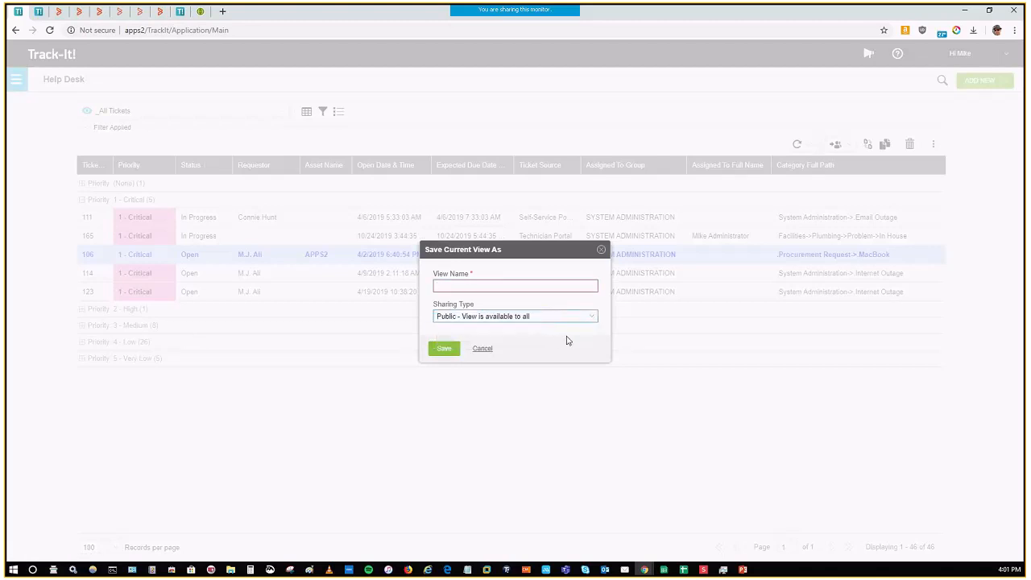
click(487, 348)
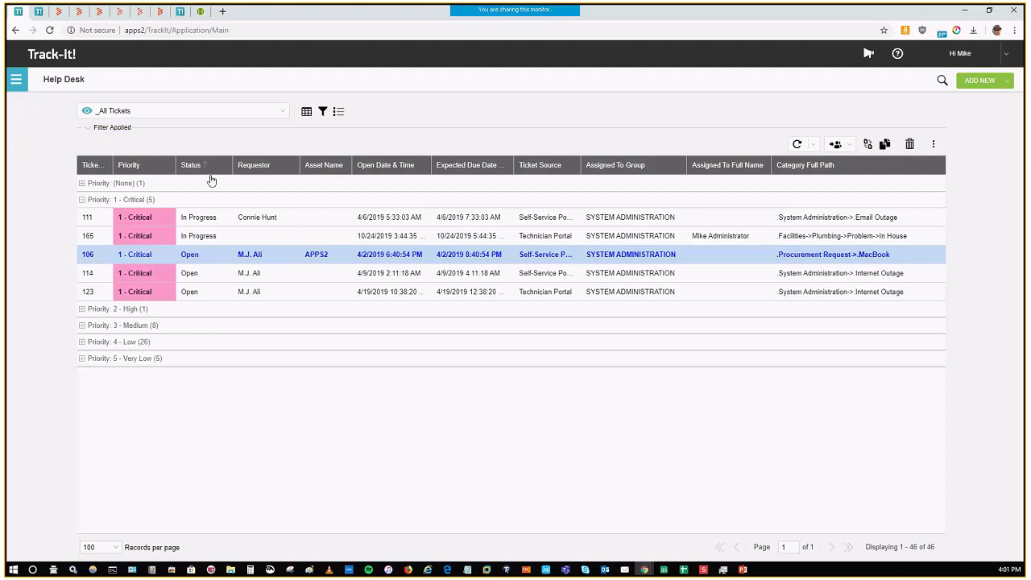
Step: Remove the Priority grouping so the tickets appear as a flat list
click(171, 166)
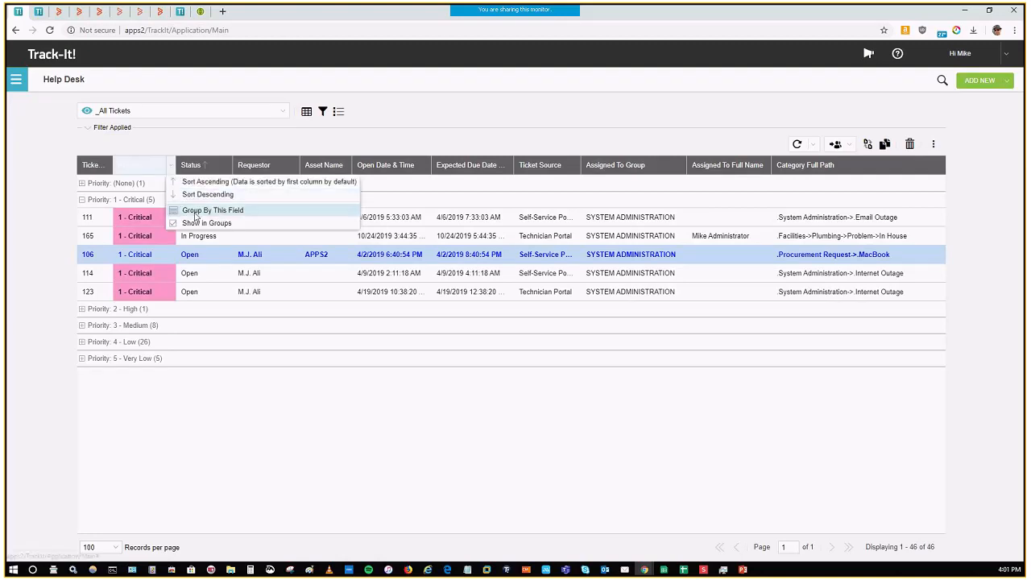
click(203, 211)
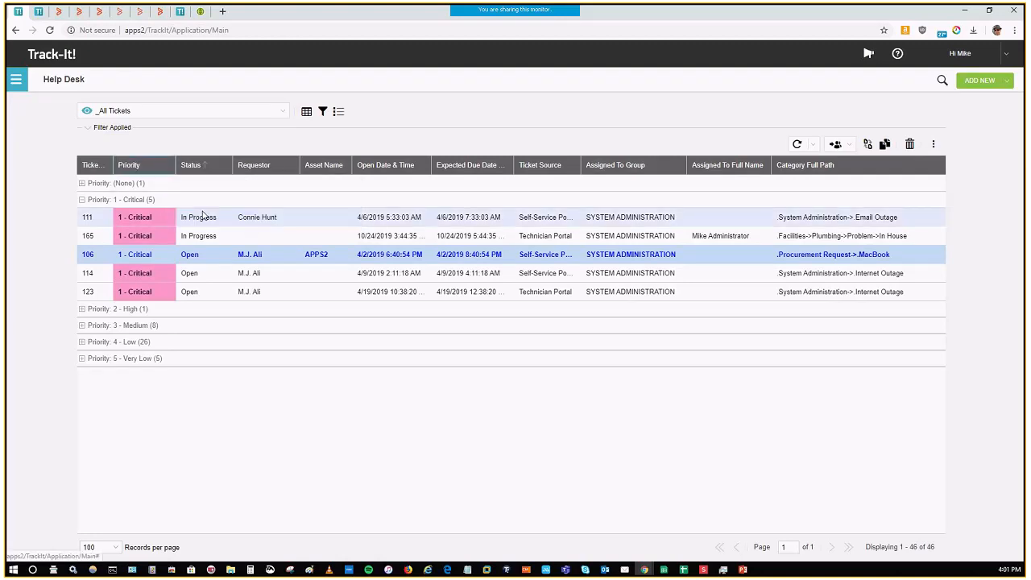
click(171, 166)
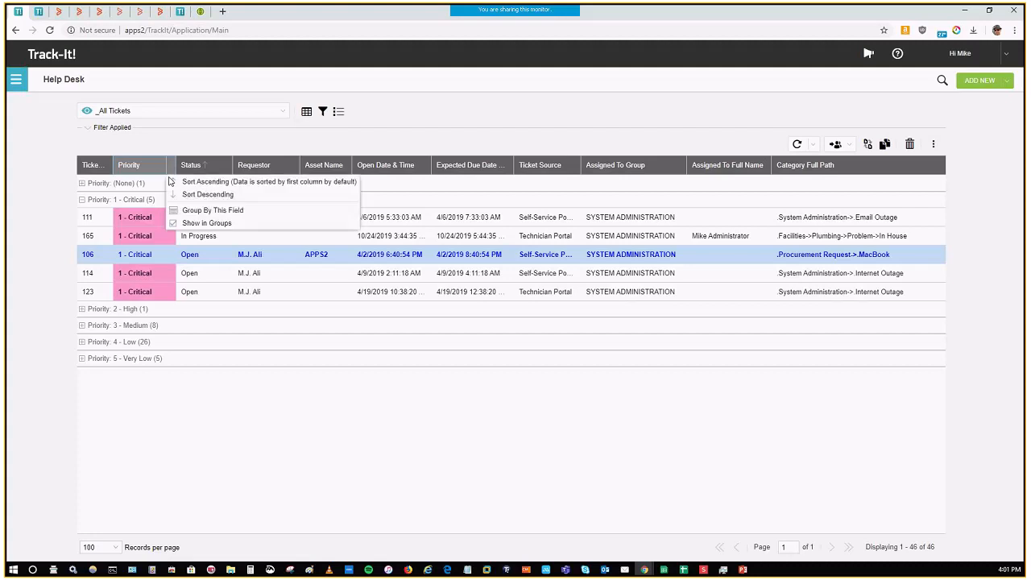
click(197, 223)
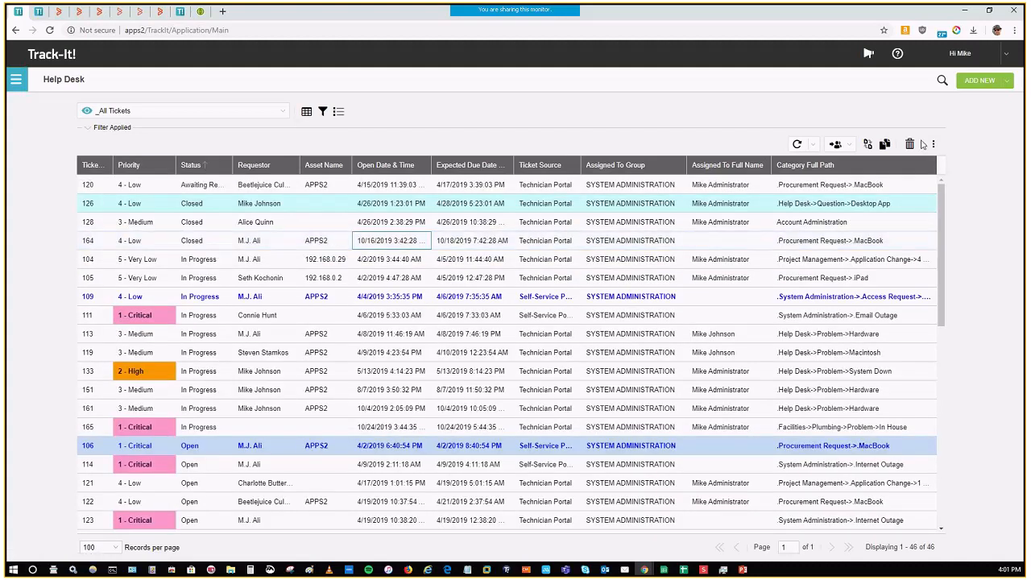
Step: Set the ticket grid's preview pane to Right and preview tickets 105 and 119
click(932, 144)
mouse_move(902, 160)
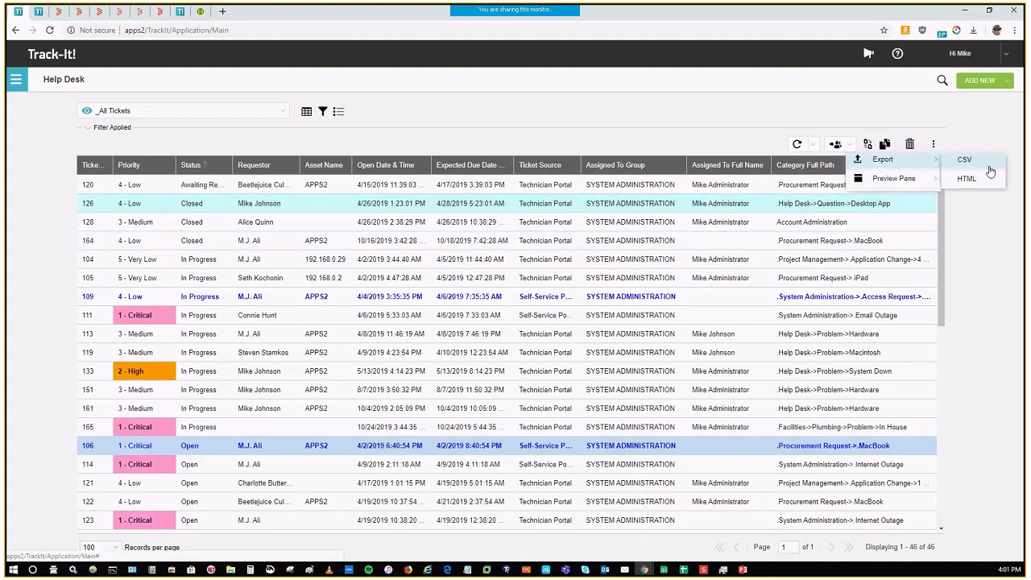
mouse_move(894, 178)
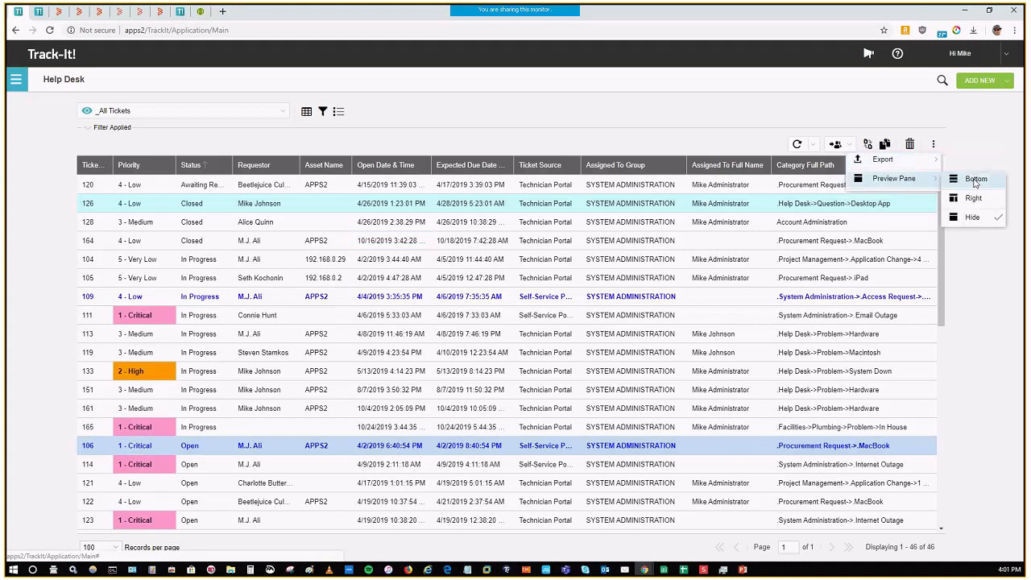
click(975, 200)
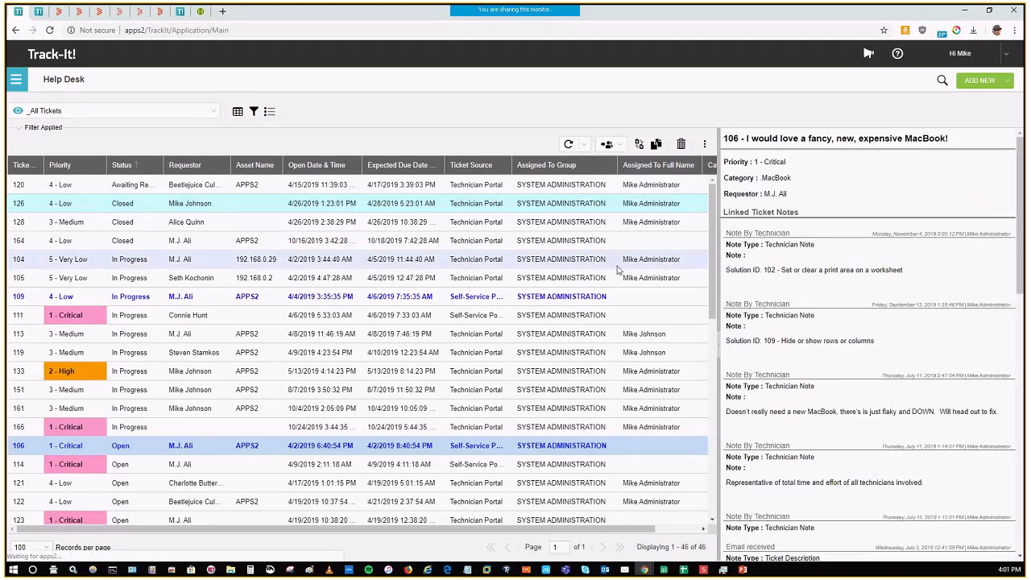
click(477, 278)
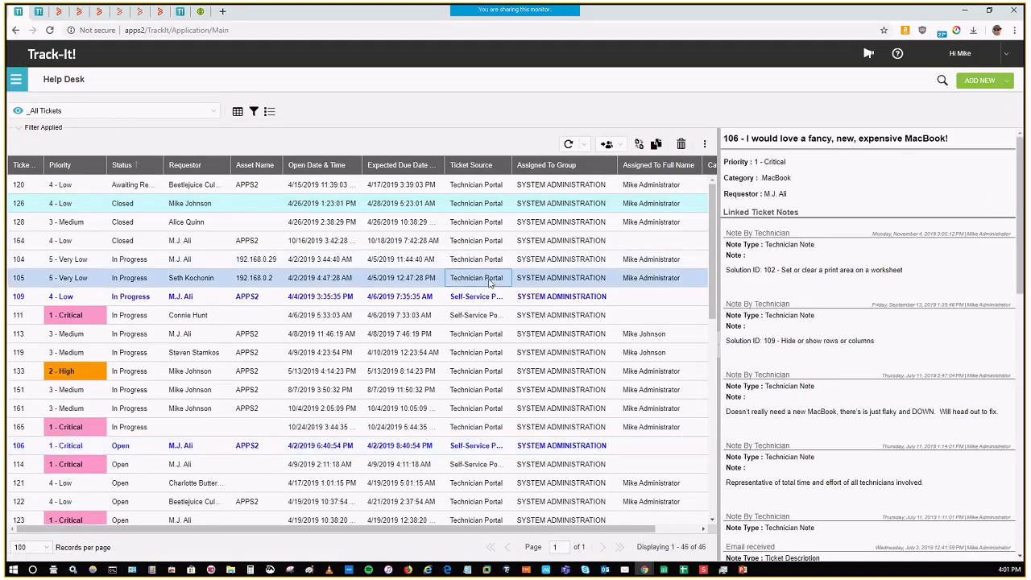
click(488, 355)
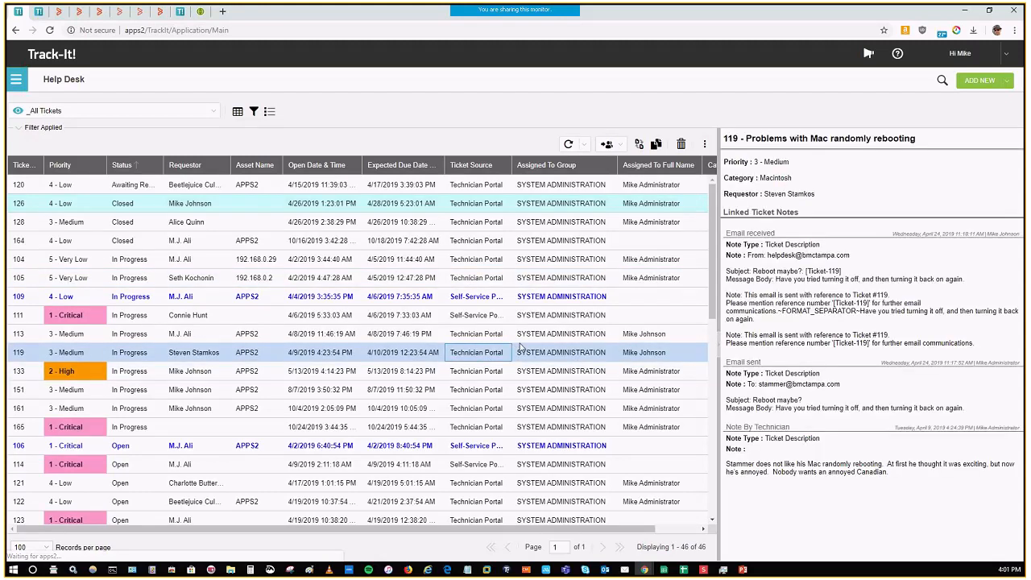
Step: Turn off the ticket grid's preview pane and view the available auto-refresh intervals
click(705, 145)
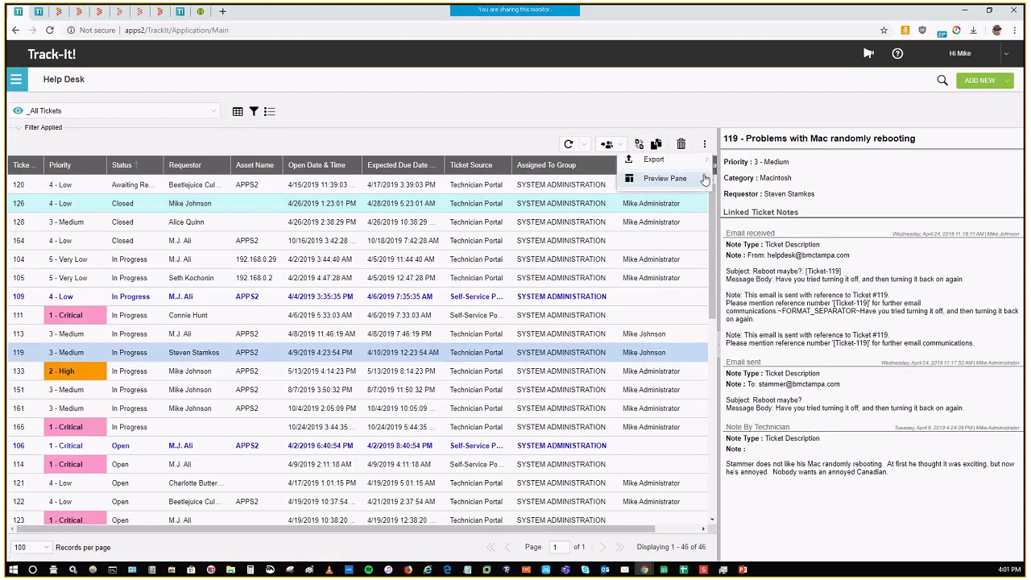
mouse_move(691, 178)
click(745, 217)
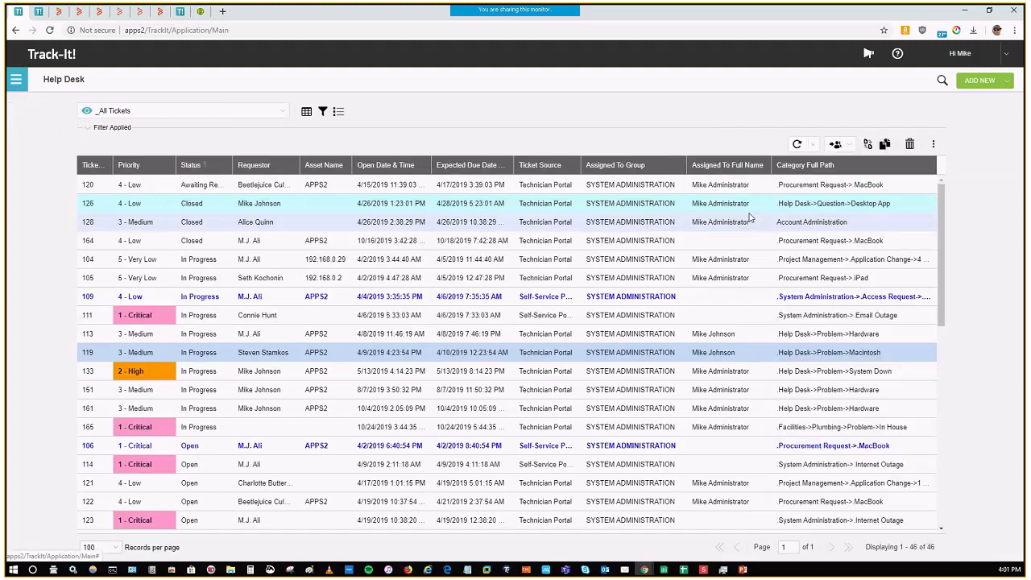
click(815, 147)
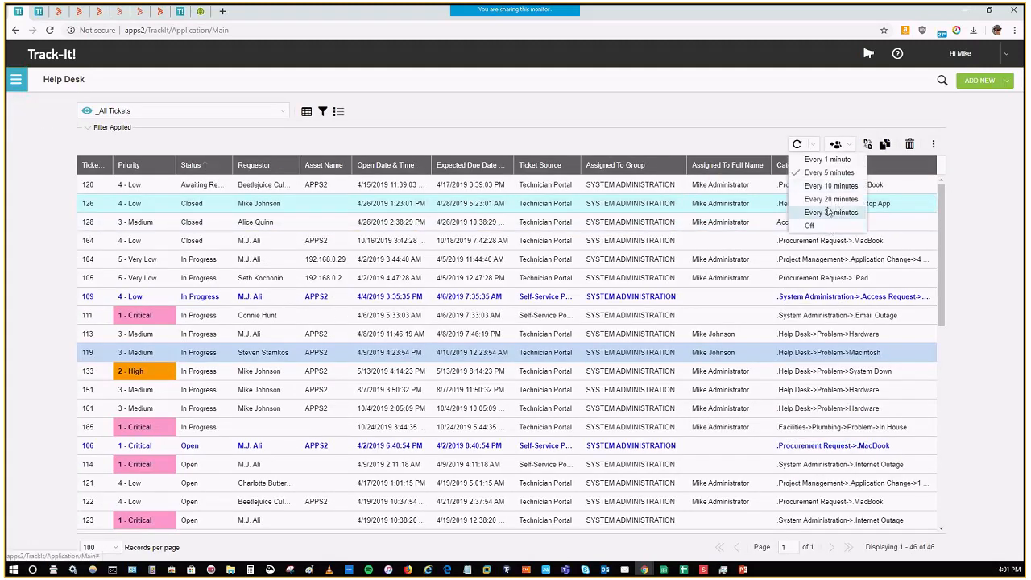
click(838, 144)
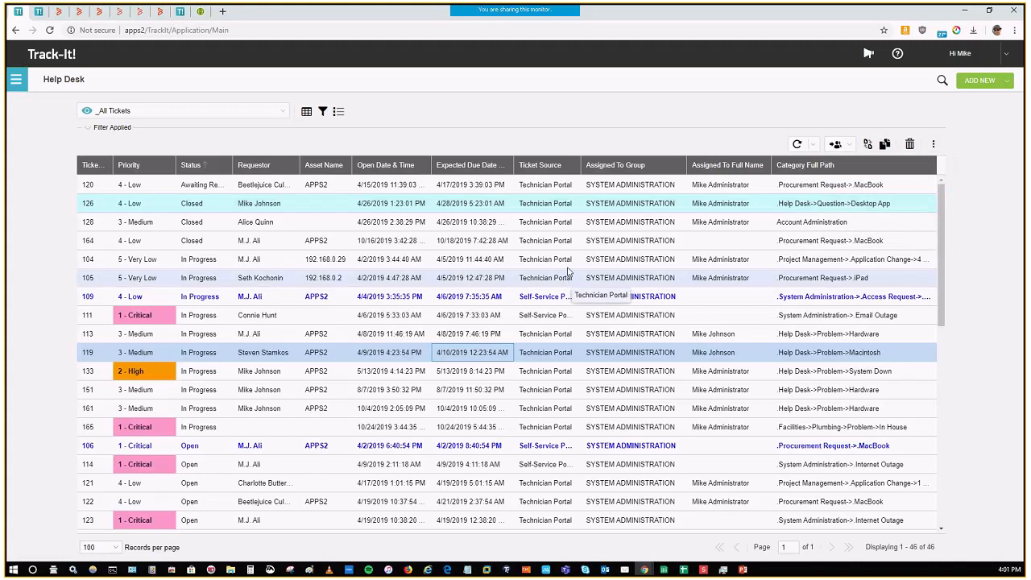
Step: Select tickets 128 through 119 together and view the options for assigning them
shift+click(531, 231)
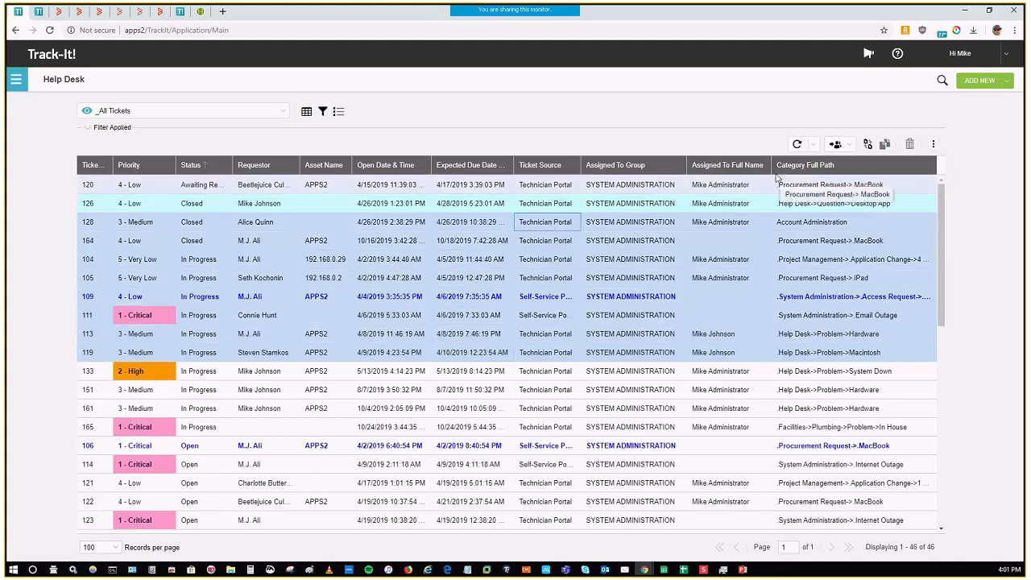
click(848, 146)
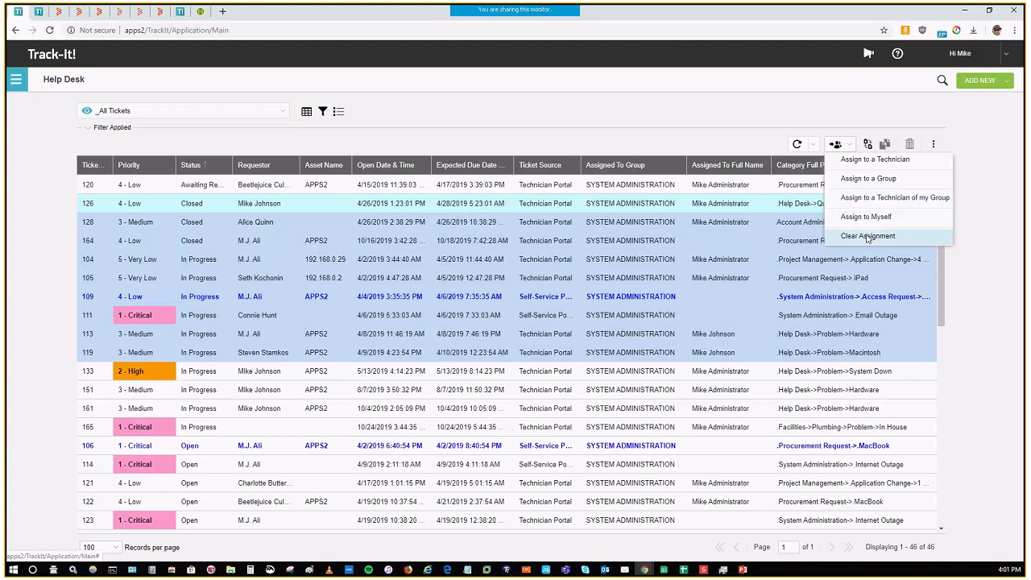
Step: Prepare a status change for the selected tickets with status Closed and note type Ticket Resolution, and make the note visible to the requestor
click(870, 145)
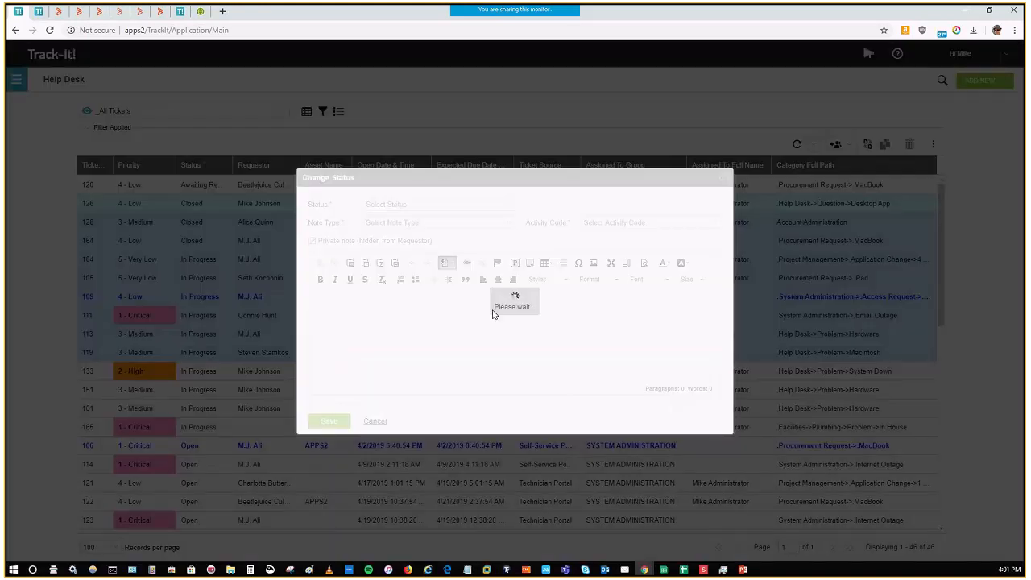
click(476, 205)
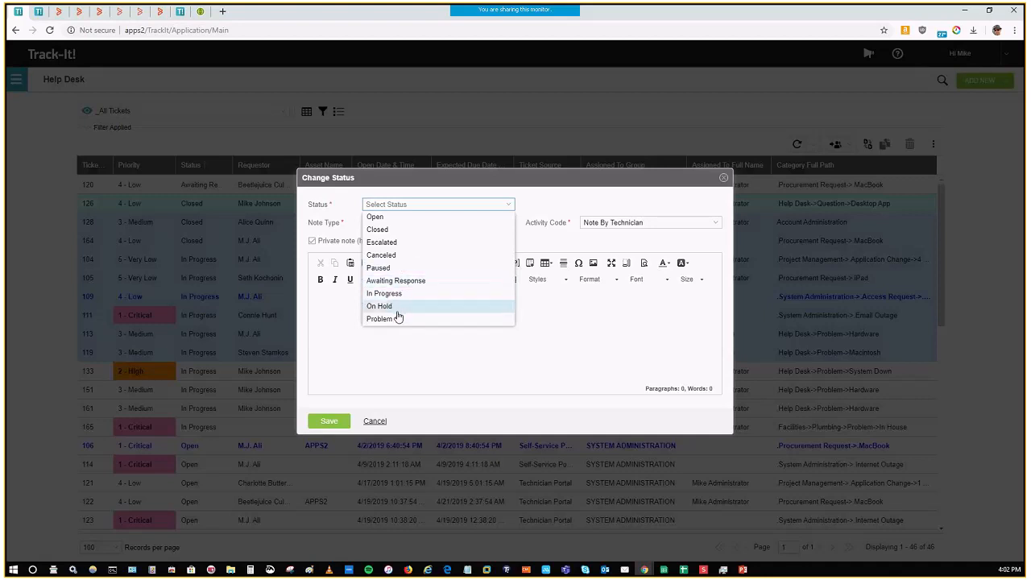
click(393, 229)
click(508, 231)
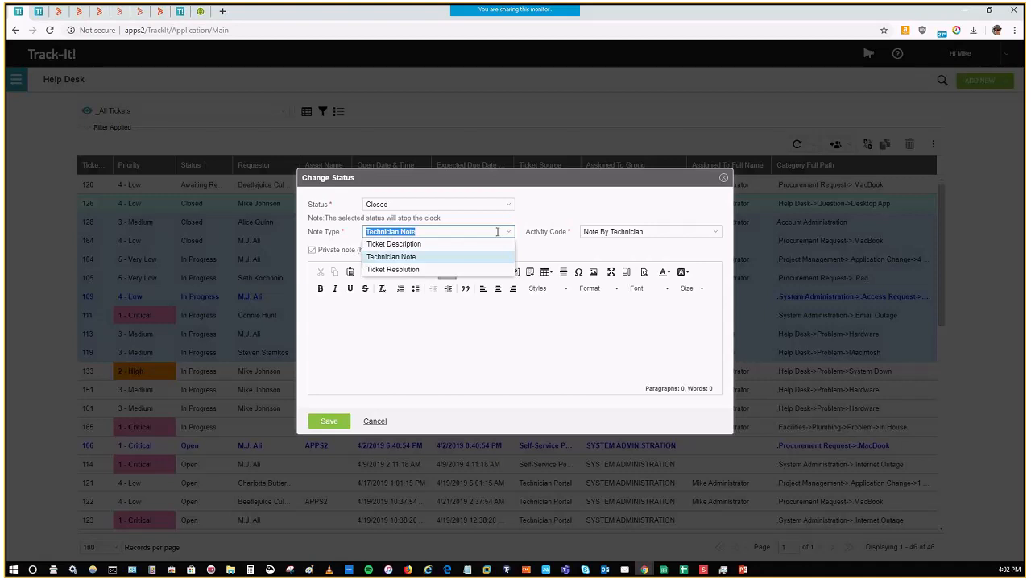
click(393, 269)
click(380, 328)
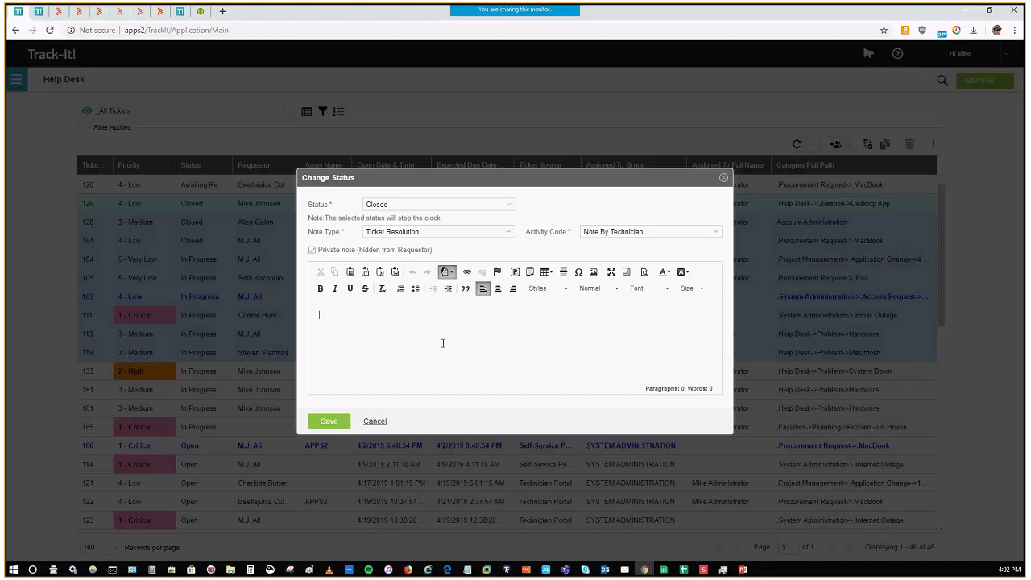
click(314, 251)
Step: Review the available statuses in the status change form and close it, discarding the changes
click(509, 209)
click(510, 209)
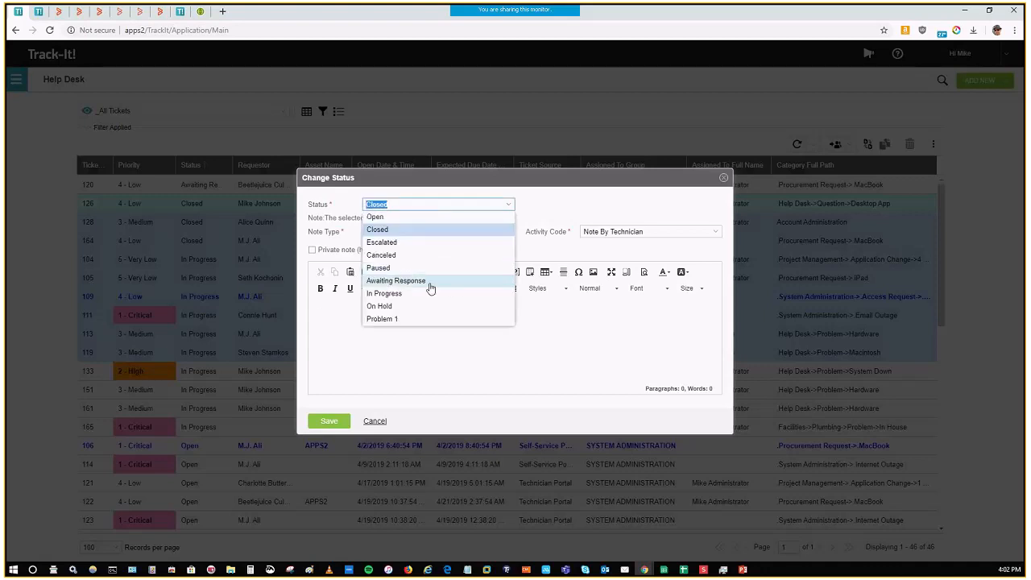
click(566, 323)
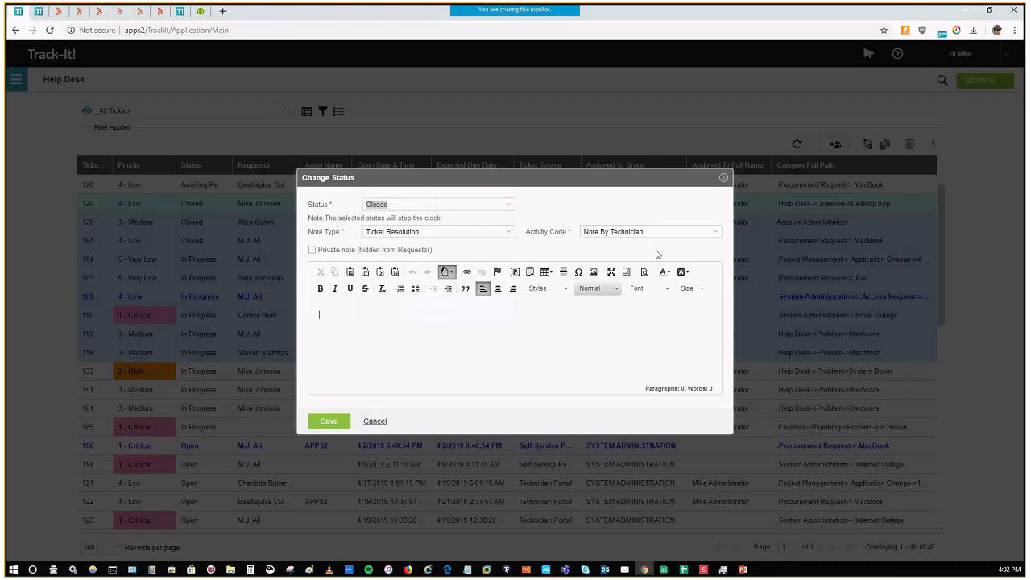
click(723, 179)
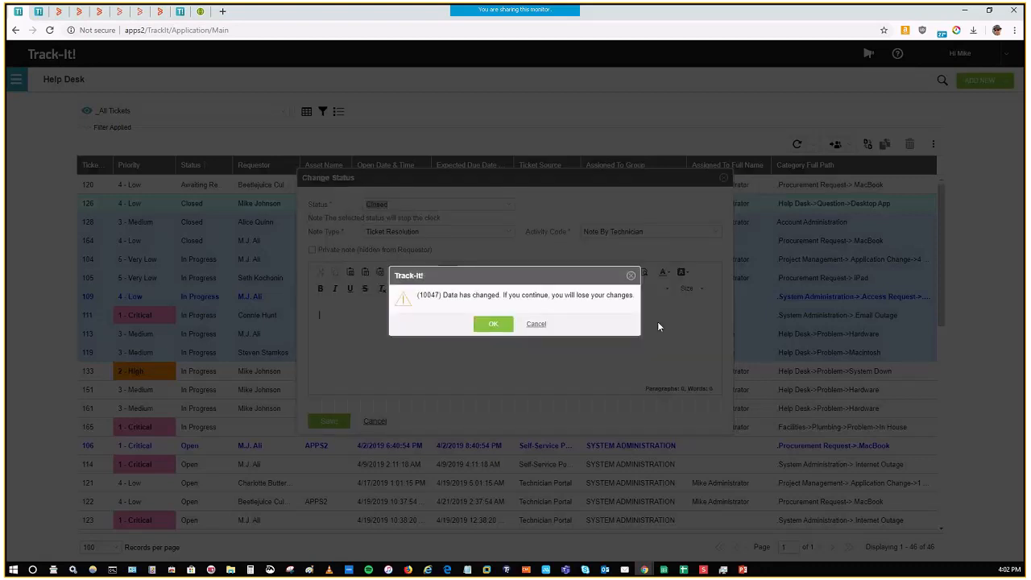
click(530, 325)
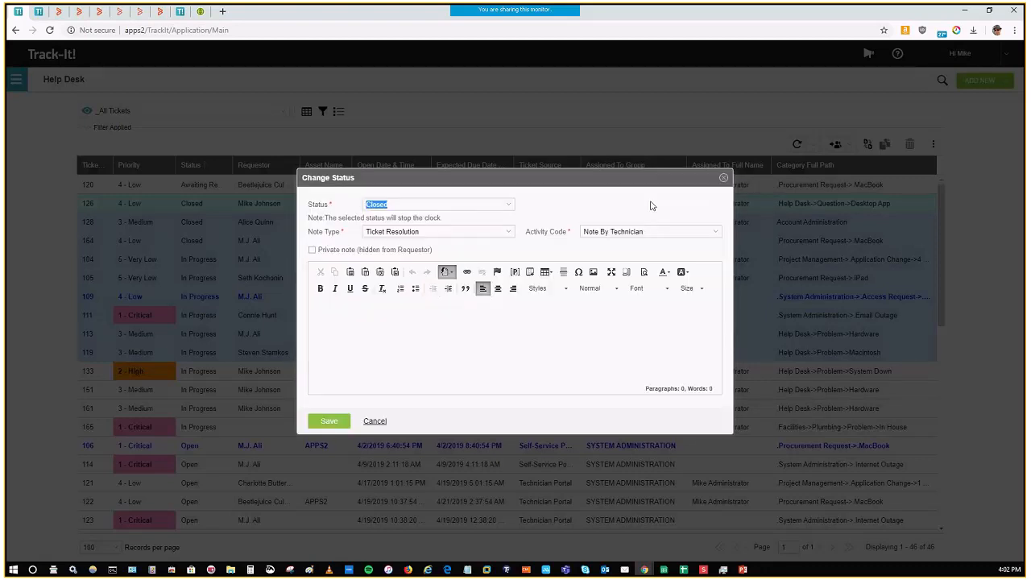
click(724, 179)
click(494, 325)
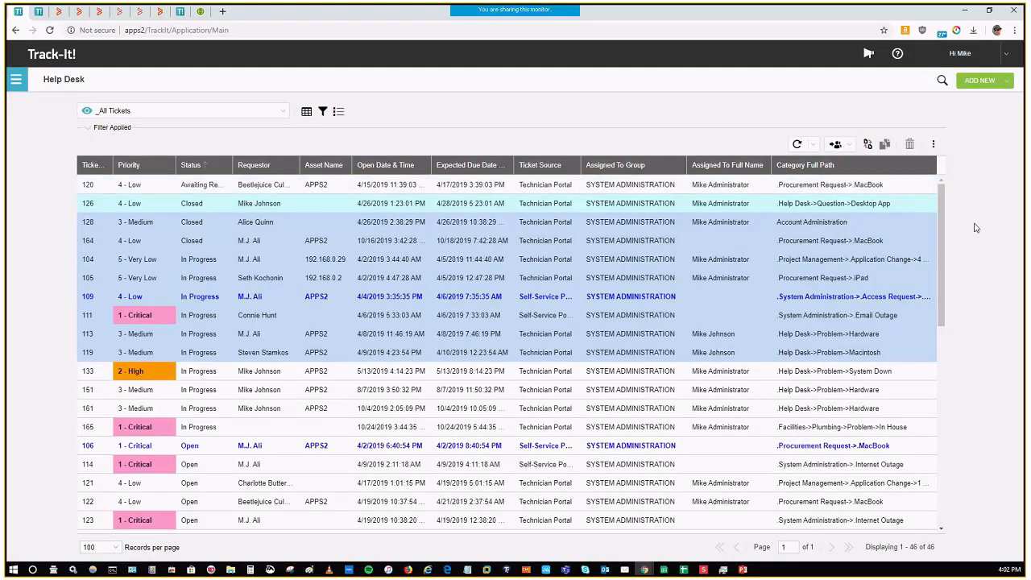
Step: Select only ticket 164 and view the grid's additional actions
click(663, 242)
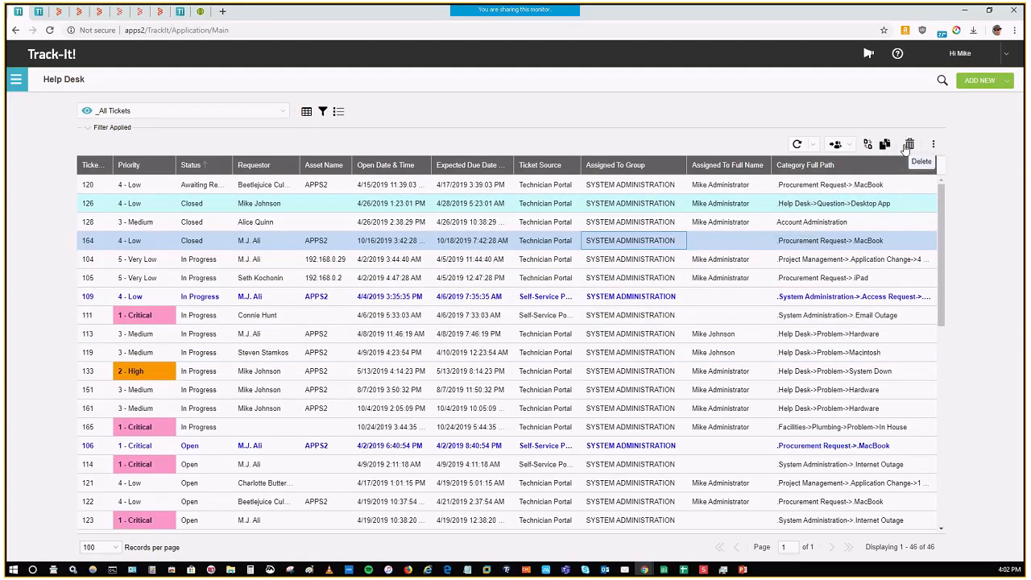
click(934, 145)
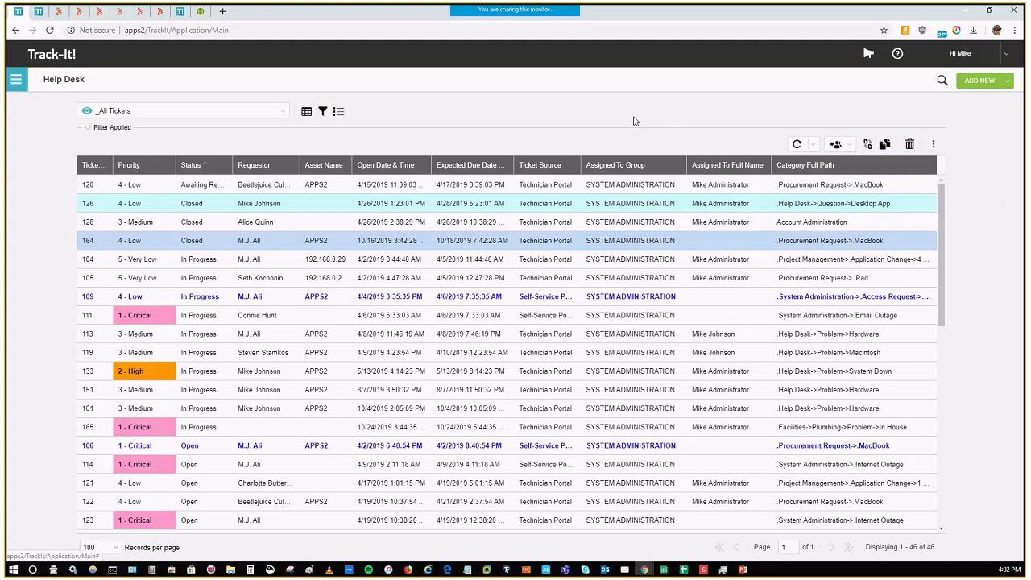
Step: Open the Asset Management module, discarding the unsaved Help Desk changes
click(15, 79)
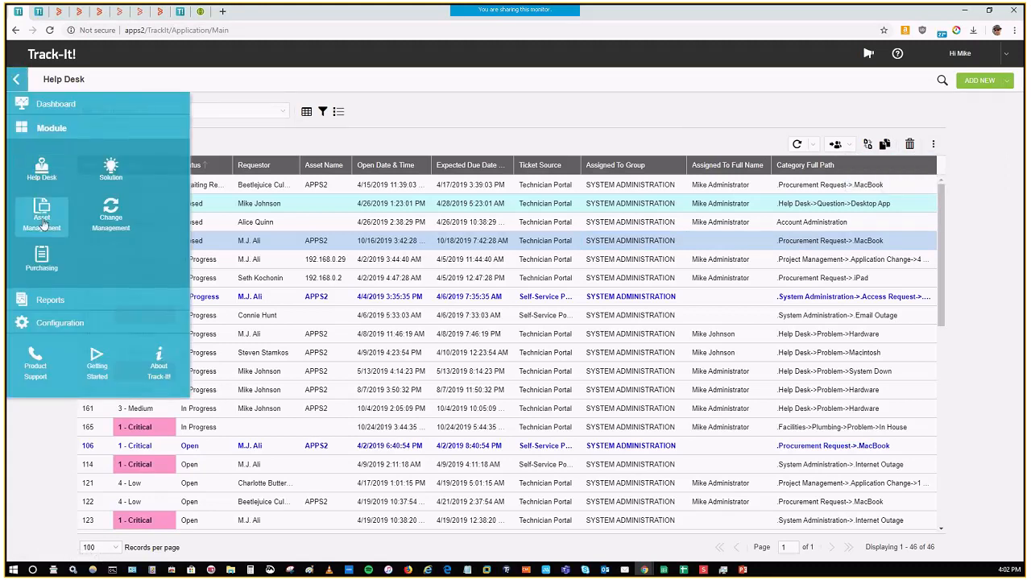
click(43, 221)
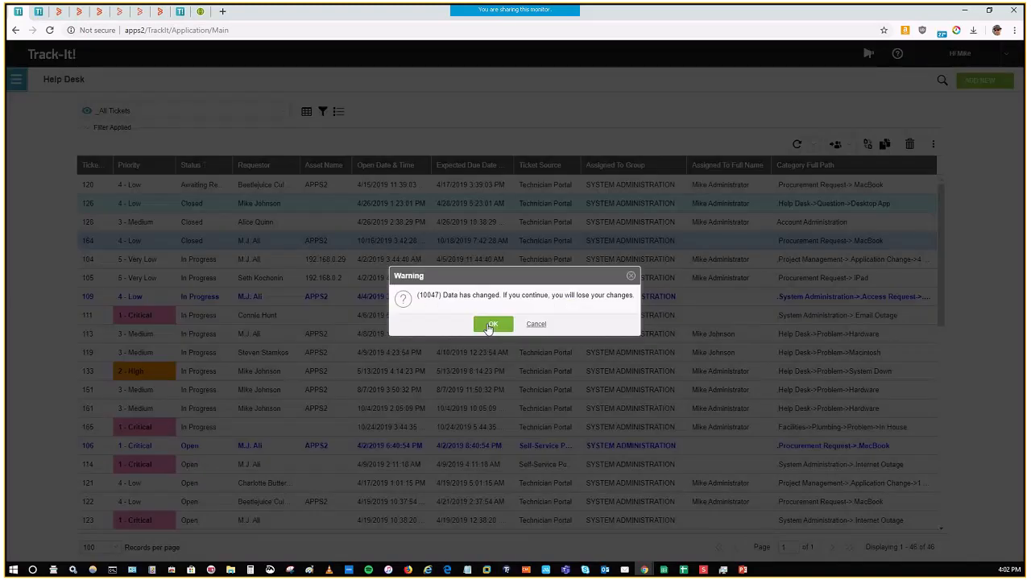
click(491, 324)
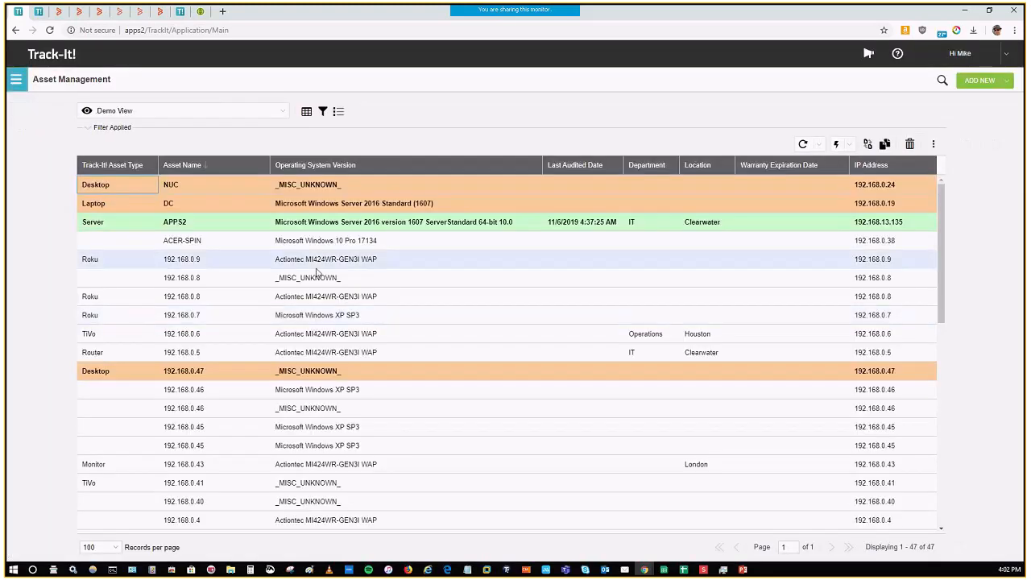
Step: Open the Solution module and view the Google Apps article about attaching an email to a Google Calendar event
click(16, 79)
click(113, 173)
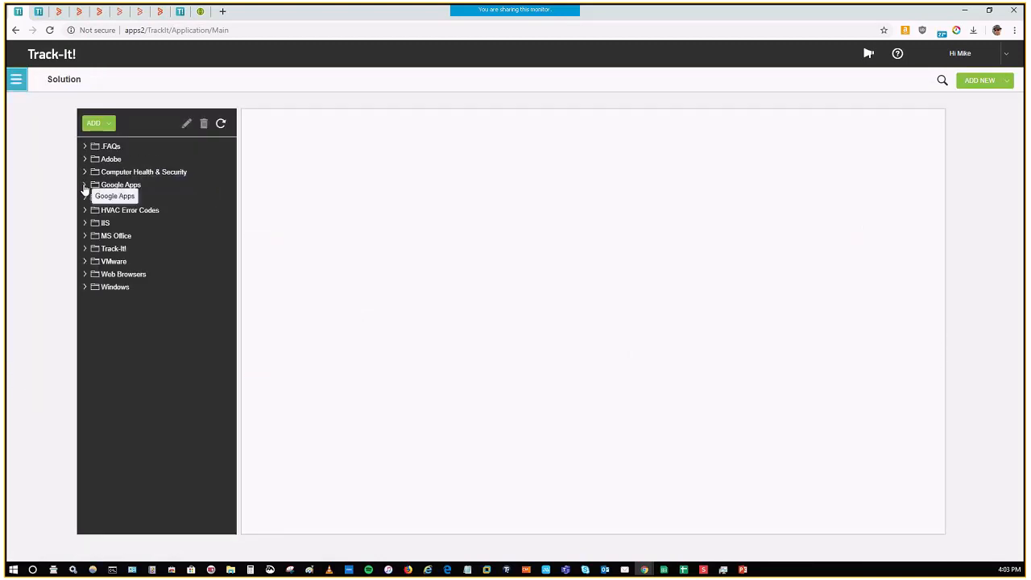
click(85, 186)
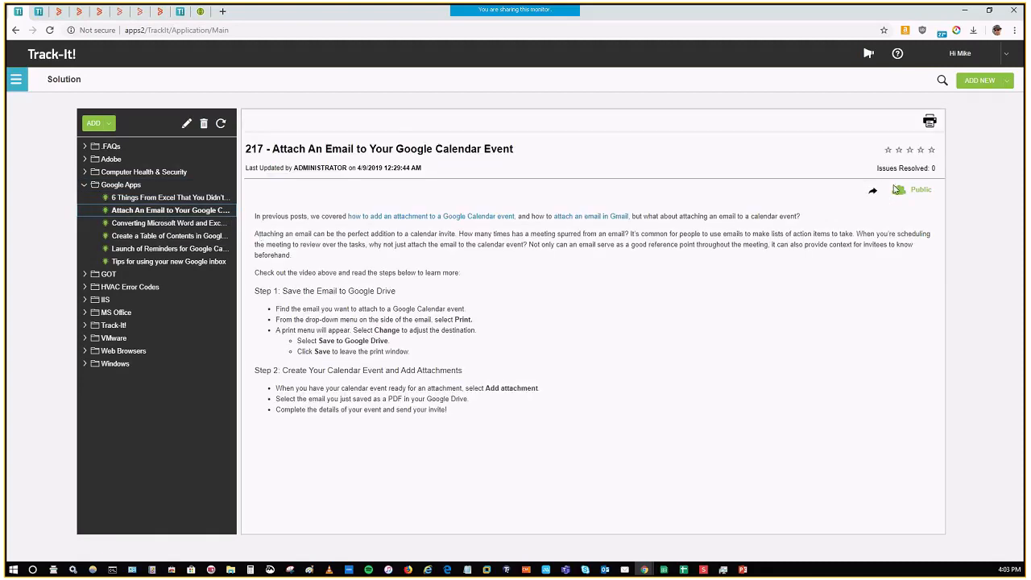
Step: Expand the Computer Health & Security folder and read the article on removing the MiMail.D worm virus
click(111, 172)
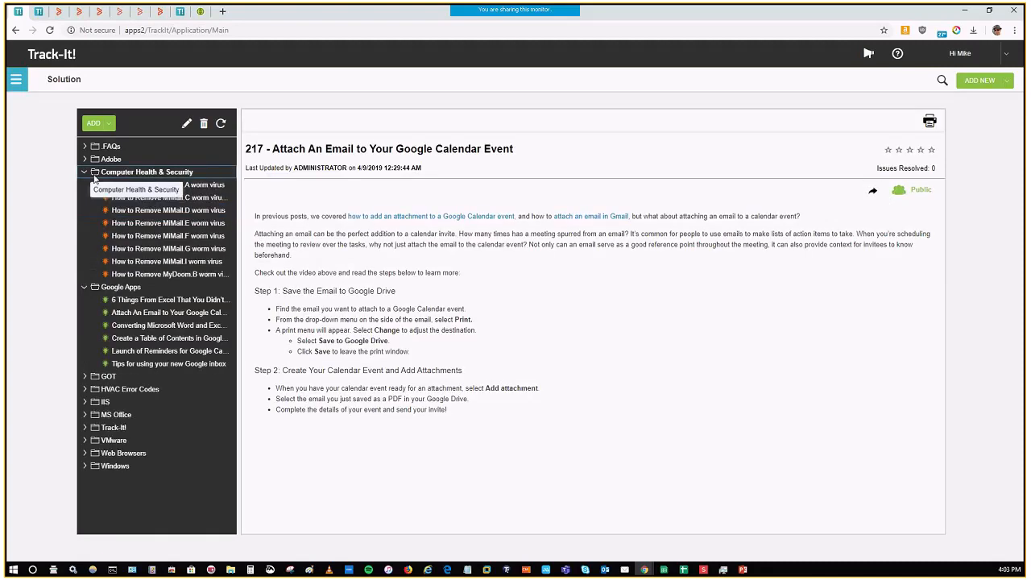
click(174, 215)
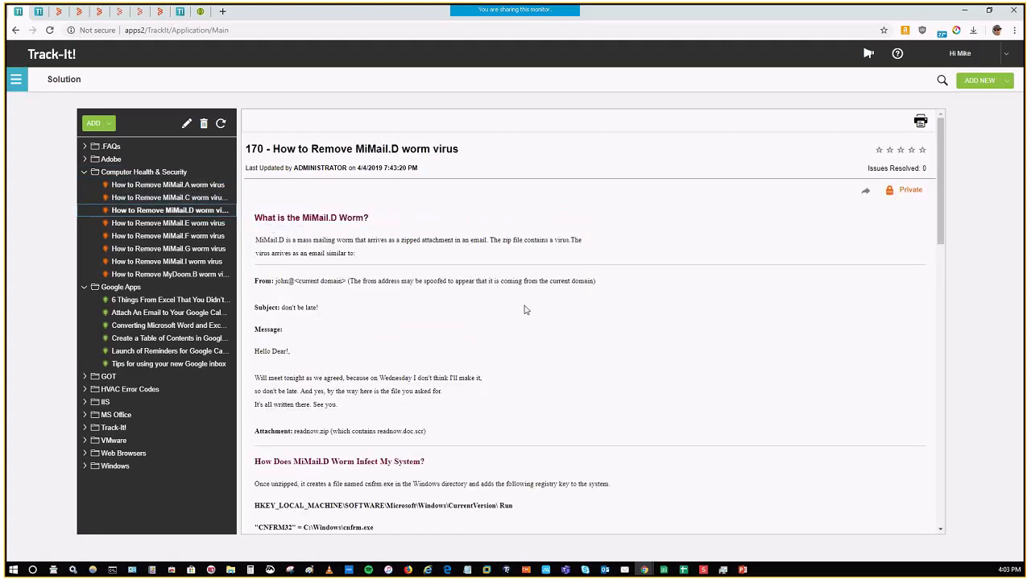
scroll(524, 310, down, 3)
scroll(525, 310, up, 3)
Step: Open the Incoming and Outgoing Emails settings in the application configuration
click(21, 84)
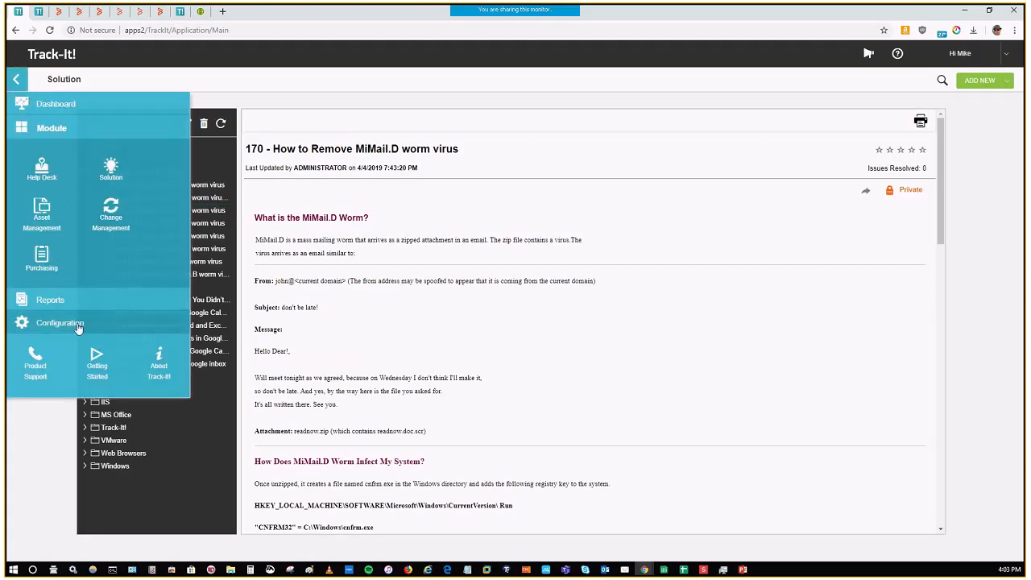
click(78, 328)
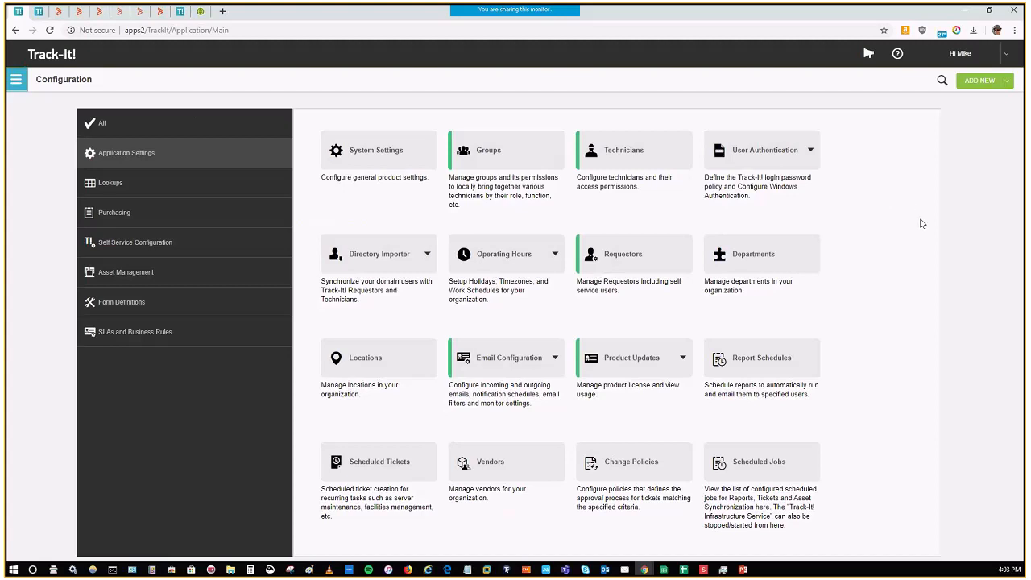
mouse_move(540, 372)
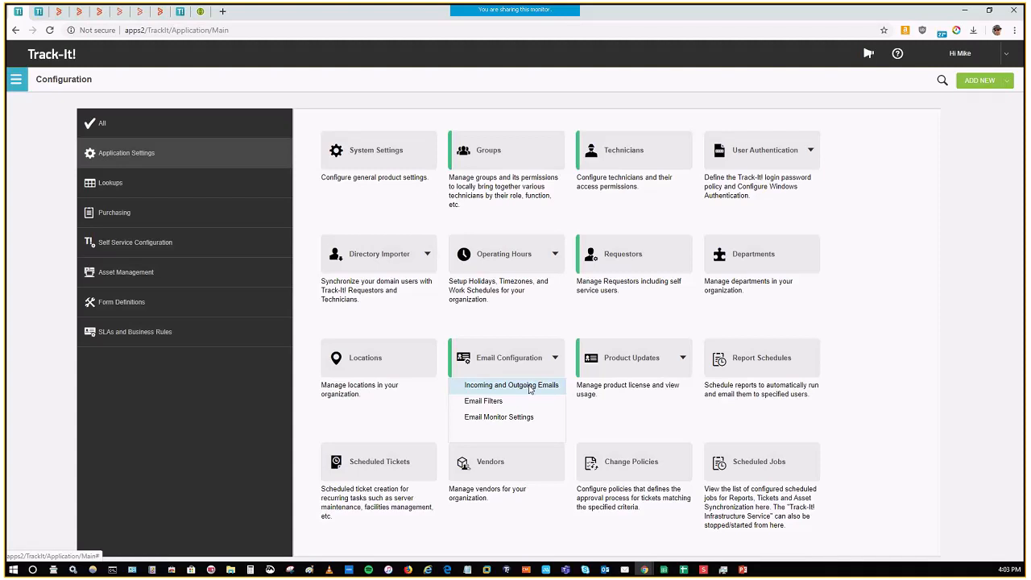
click(529, 389)
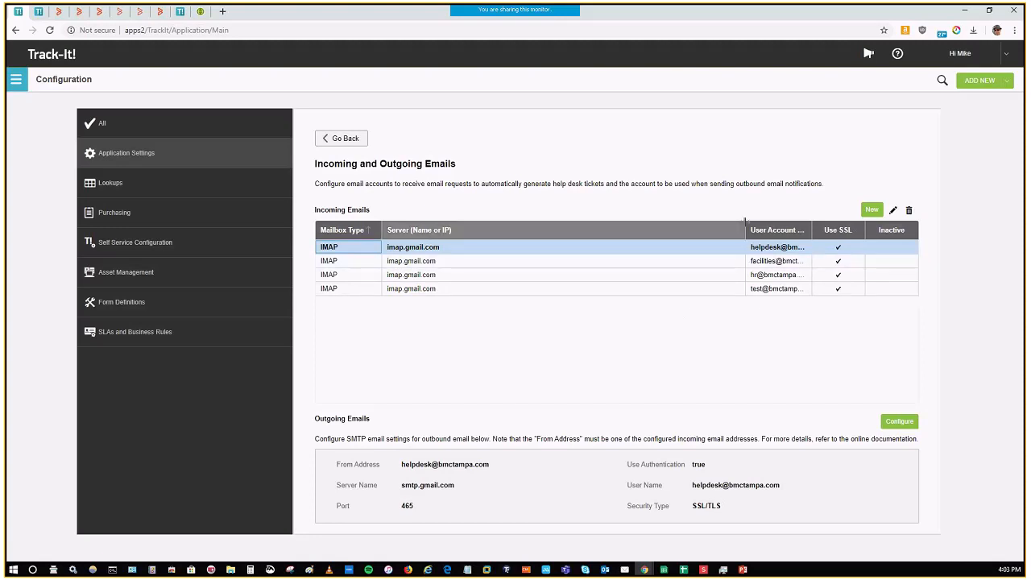
Step: Widen the User Account Name column in the incoming emails list and go through the facilities, HR and test mailboxes
drag(742, 226, 706, 227)
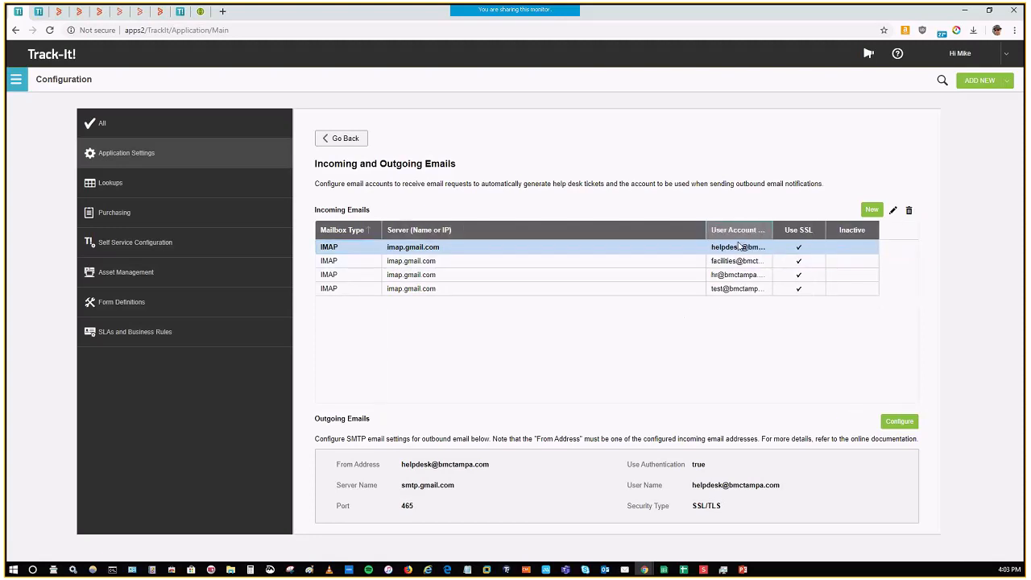
drag(776, 230, 807, 229)
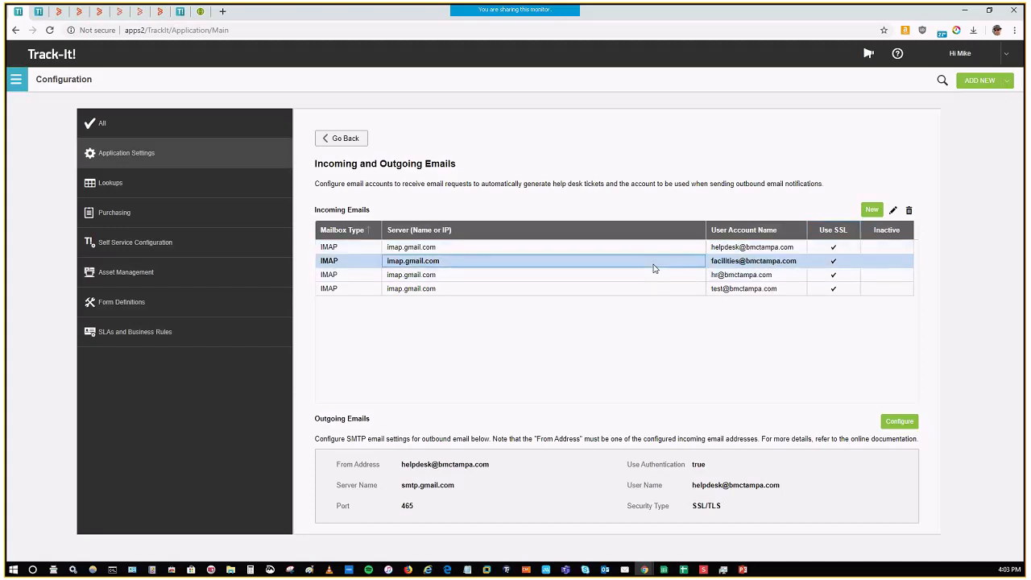
click(656, 275)
click(654, 290)
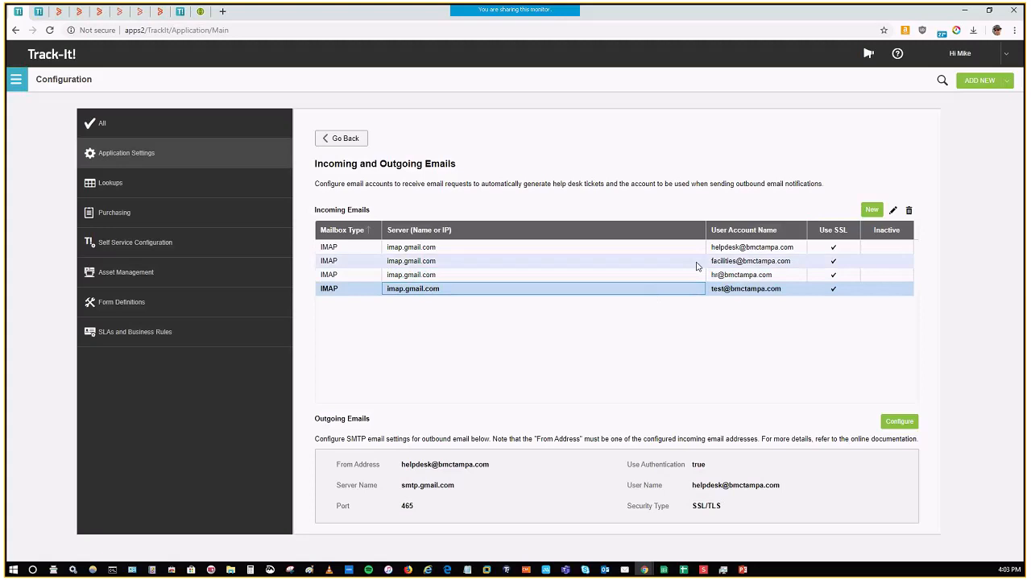
Step: Open the help desk IMAP mailbox for editing, test its connection, and close it without saving
double_click(636, 250)
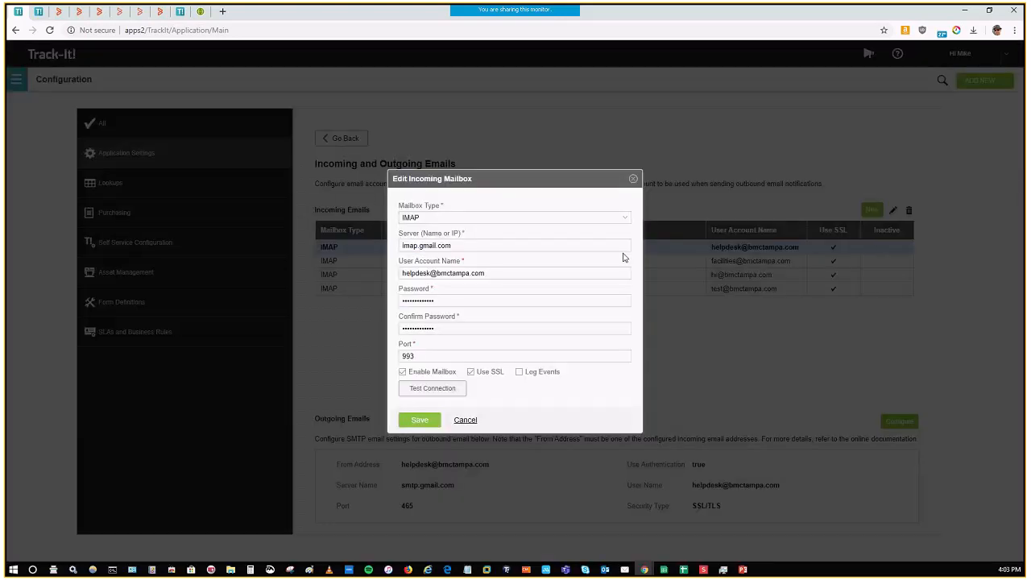
triple_click(490, 248)
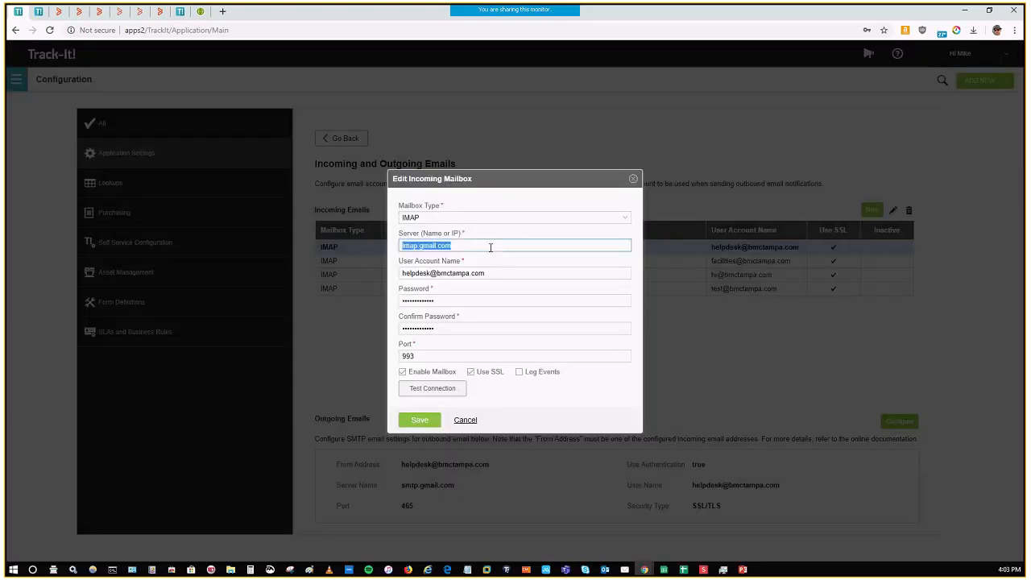
click(535, 245)
click(439, 392)
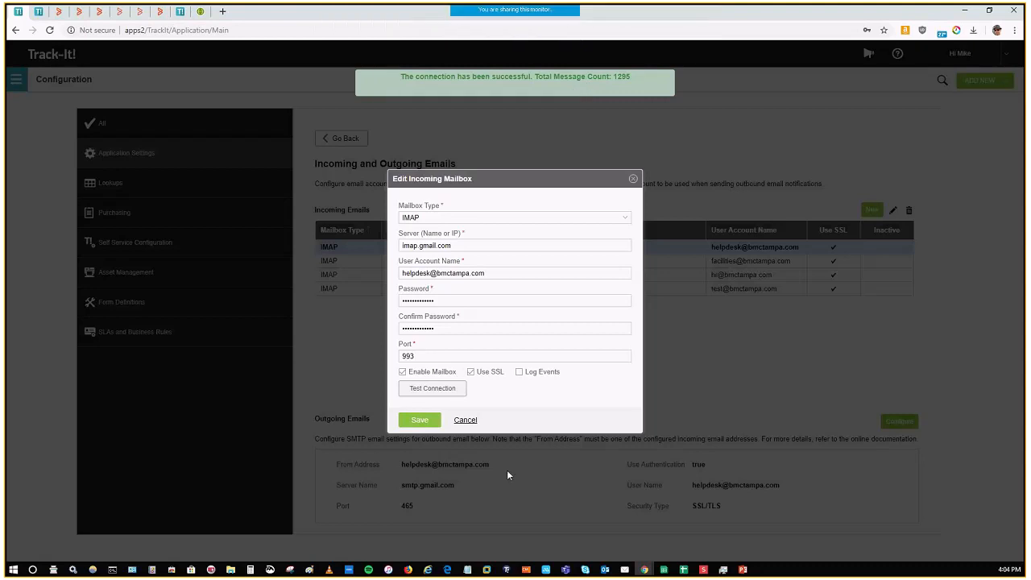
click(467, 423)
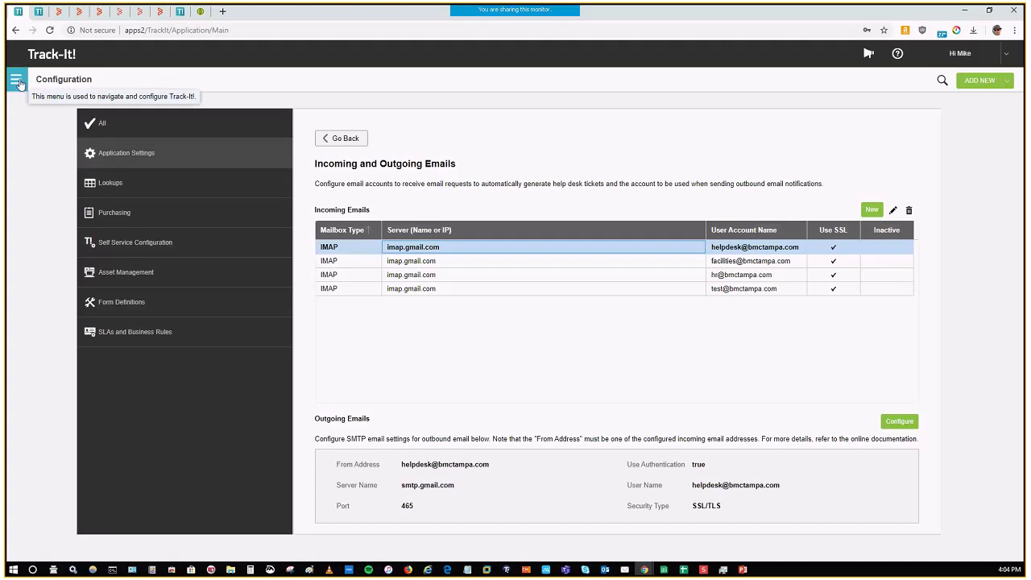
Step: Leave the Incoming and Outgoing Emails settings and return to the Application Settings overview
click(16, 80)
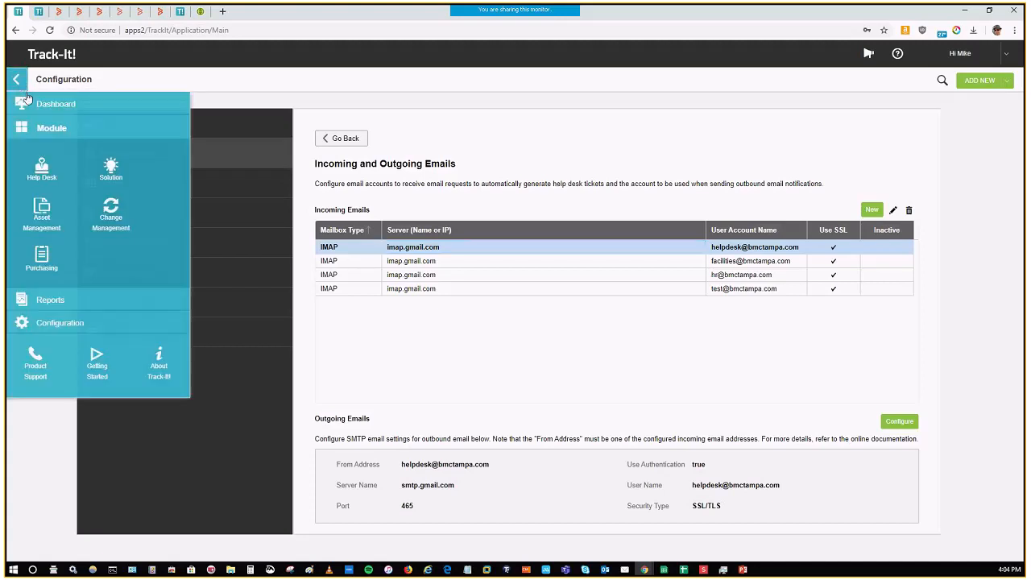
click(335, 144)
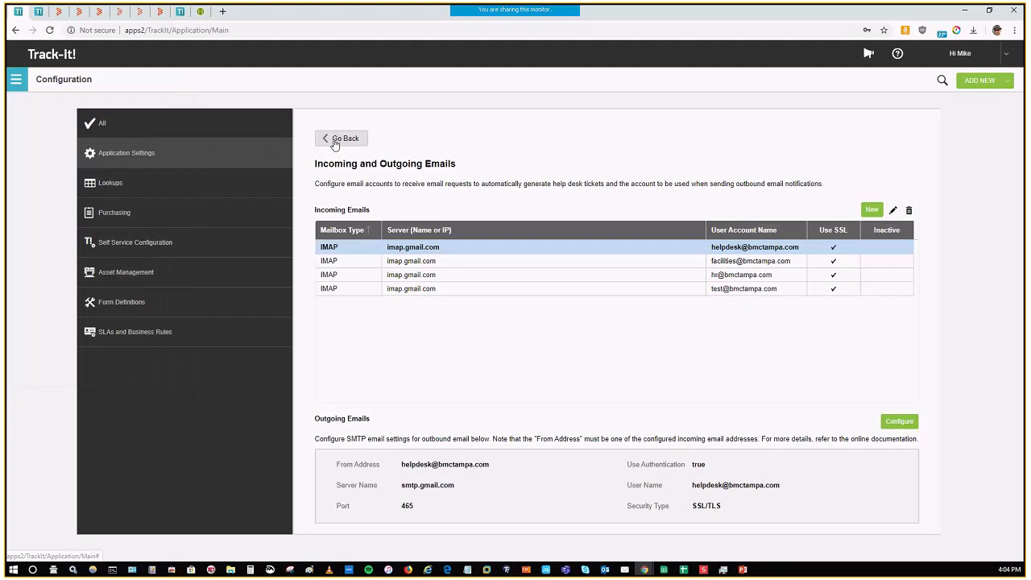
click(342, 139)
click(981, 84)
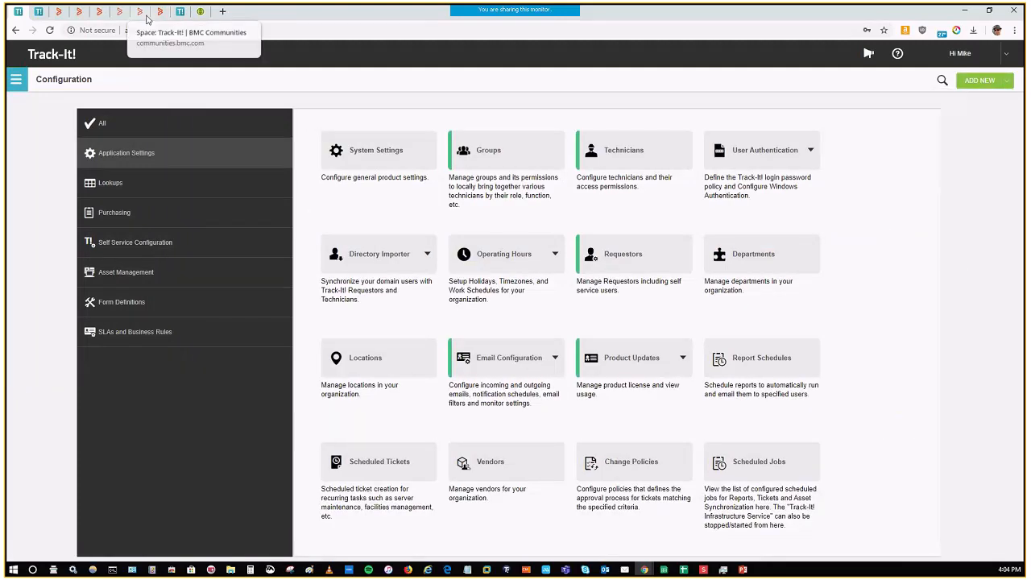
Step: Log in to the Self Service portal with the saved account password and highlight the Exchange Server crash announcement
click(40, 13)
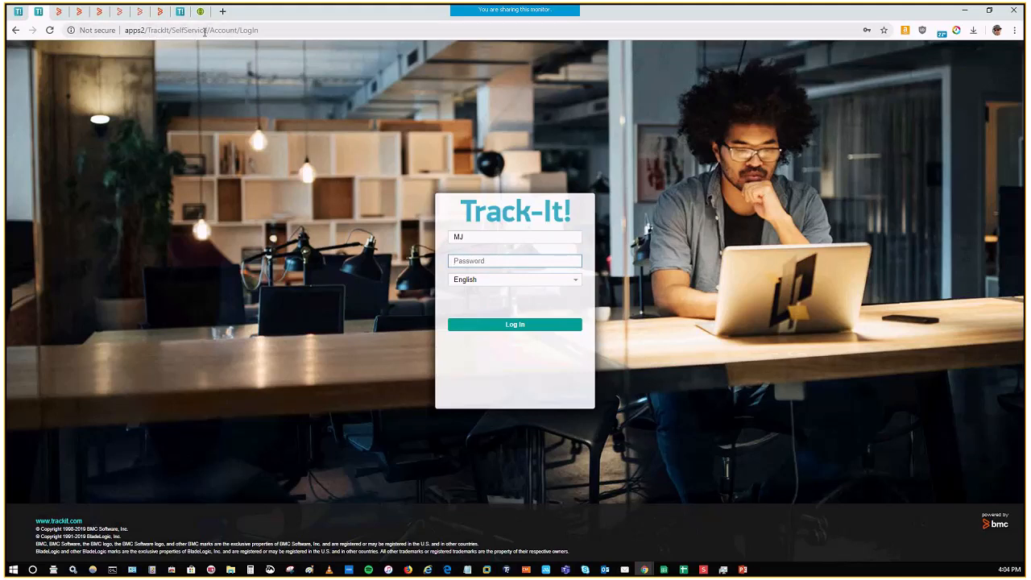
drag(210, 31, 240, 30)
click(490, 262)
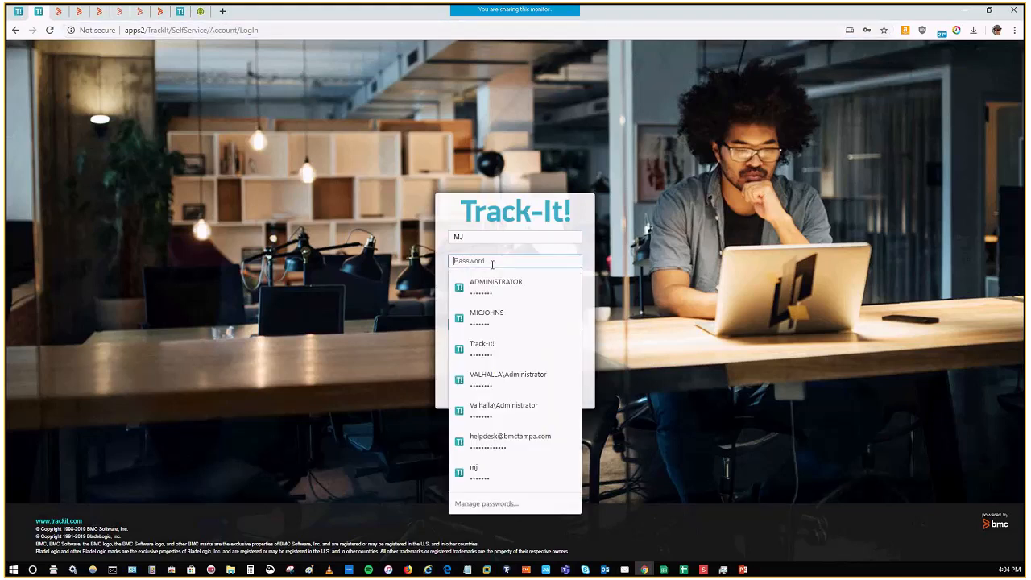
click(498, 469)
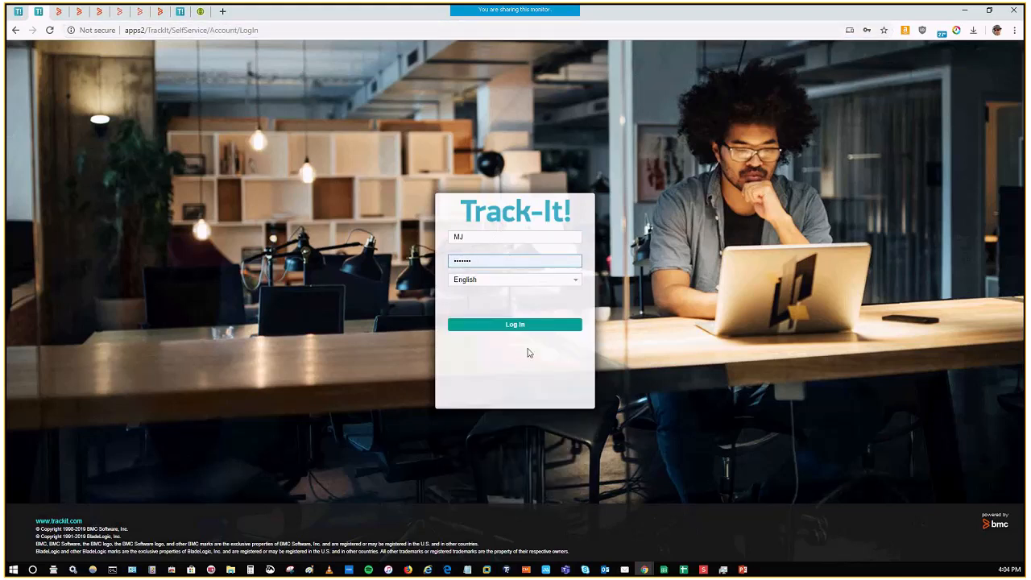
click(508, 330)
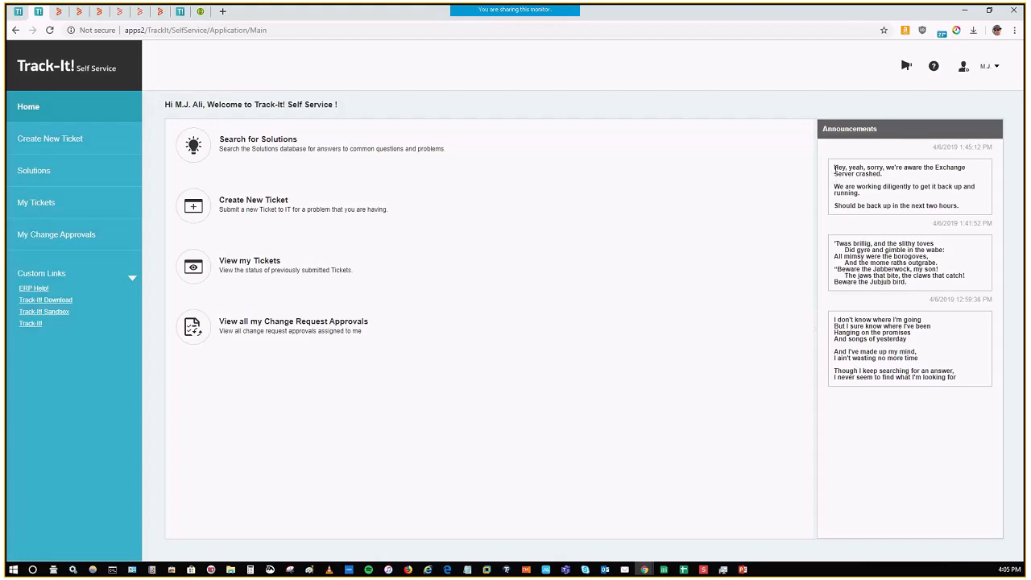
drag(834, 167, 960, 208)
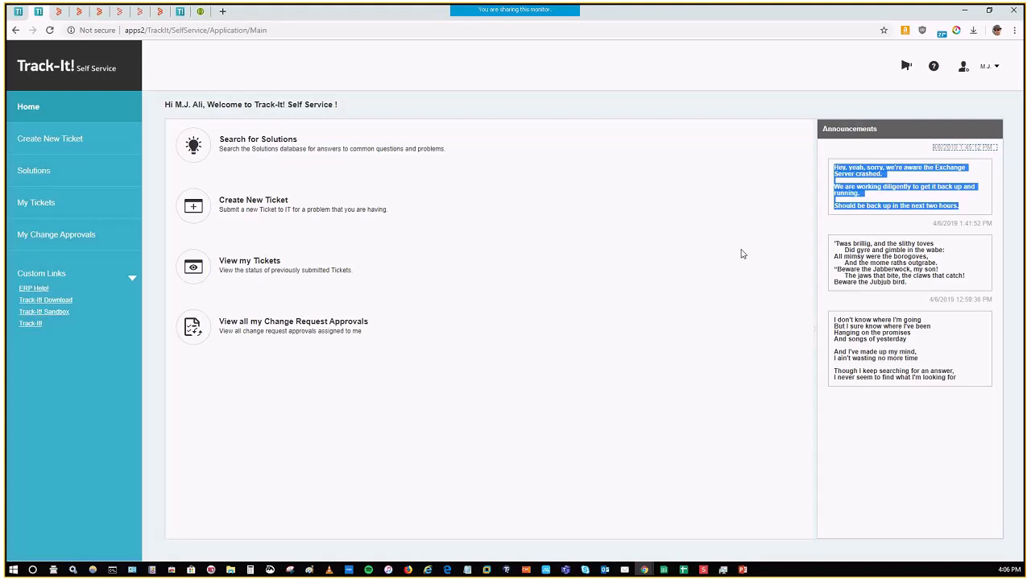
Step: Search the Self Service solutions for "EXCEL print area" using all words and phrases
click(265, 143)
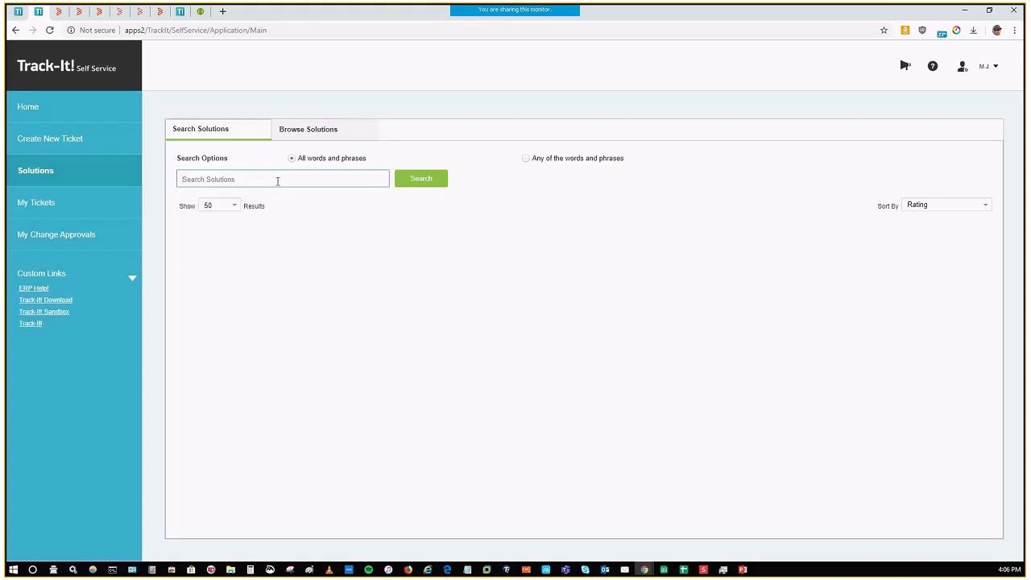
click(284, 180)
text(EXCEL print area)
key(Return)
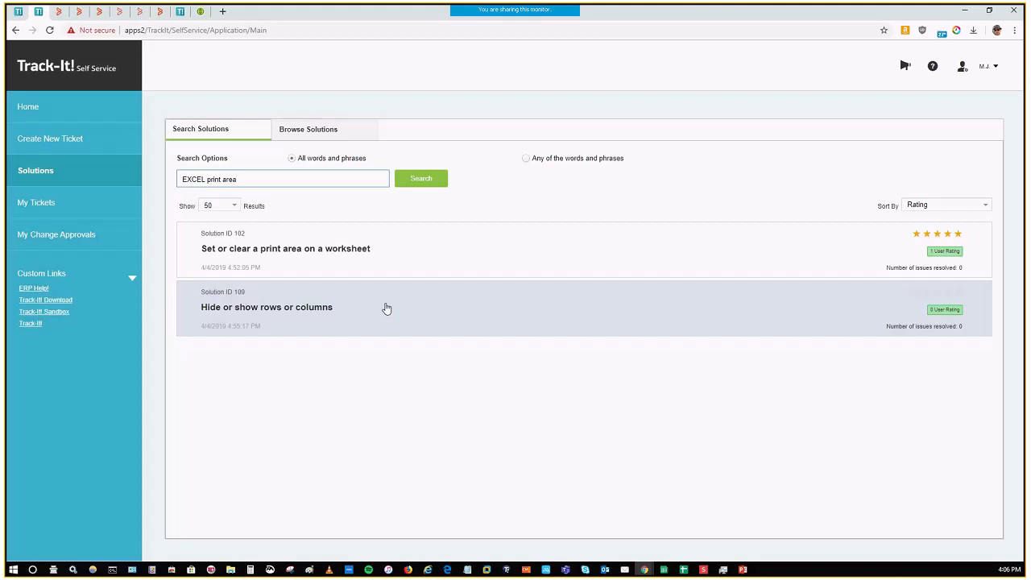
Step: Read the solution on setting or clearing a worksheet print area, and check the sort options of the search results
click(368, 258)
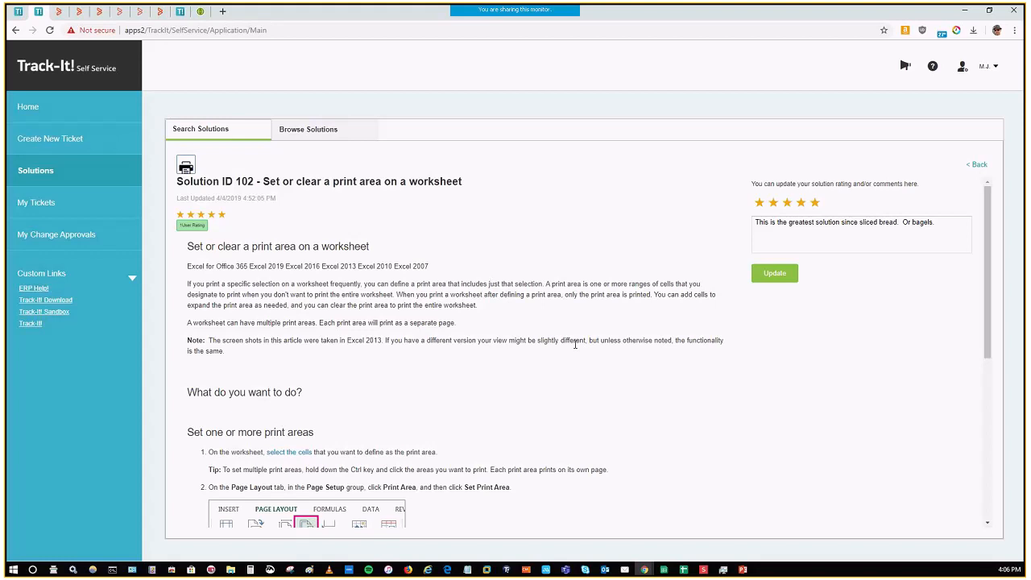
scroll(575, 352, down, 3)
scroll(575, 353, up, 3)
scroll(536, 337, down, 9)
scroll(538, 329, up, 1)
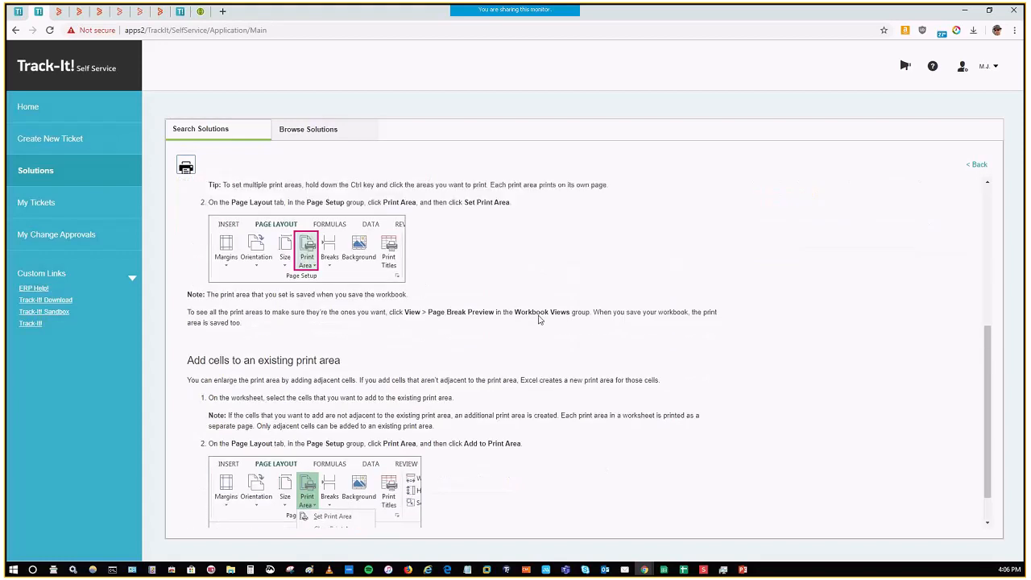
scroll(540, 320, up, 7)
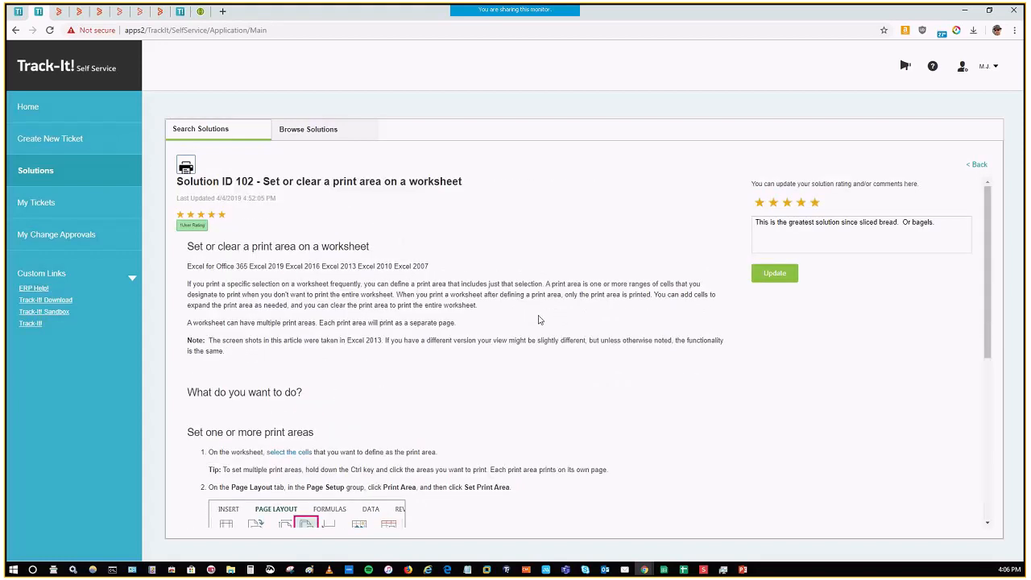
click(974, 164)
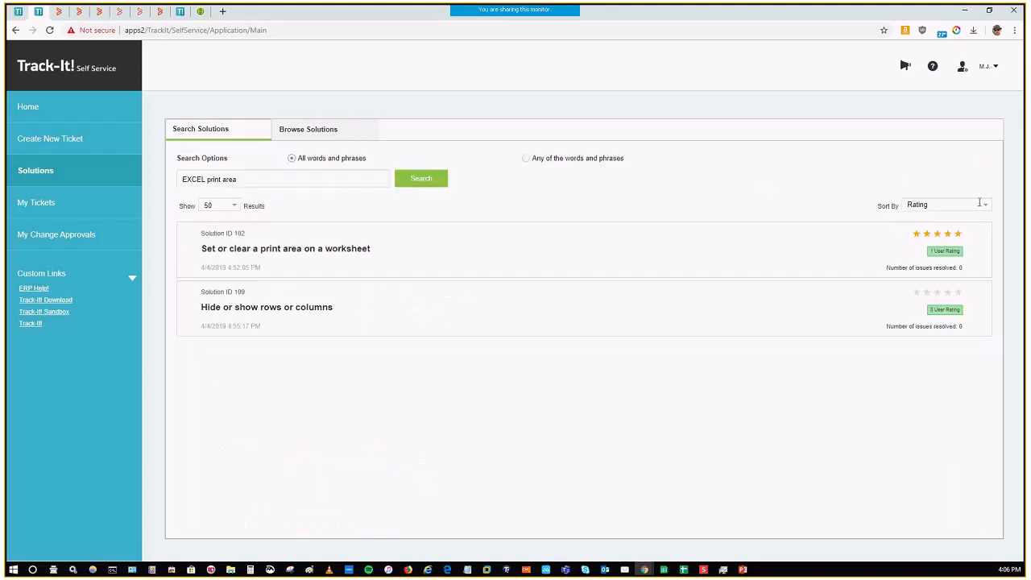
click(985, 205)
click(820, 185)
Step: Browse the solutions under the PowerPoint topic, read the Collaborate in PowerPoint article and return to the topic's list
click(322, 135)
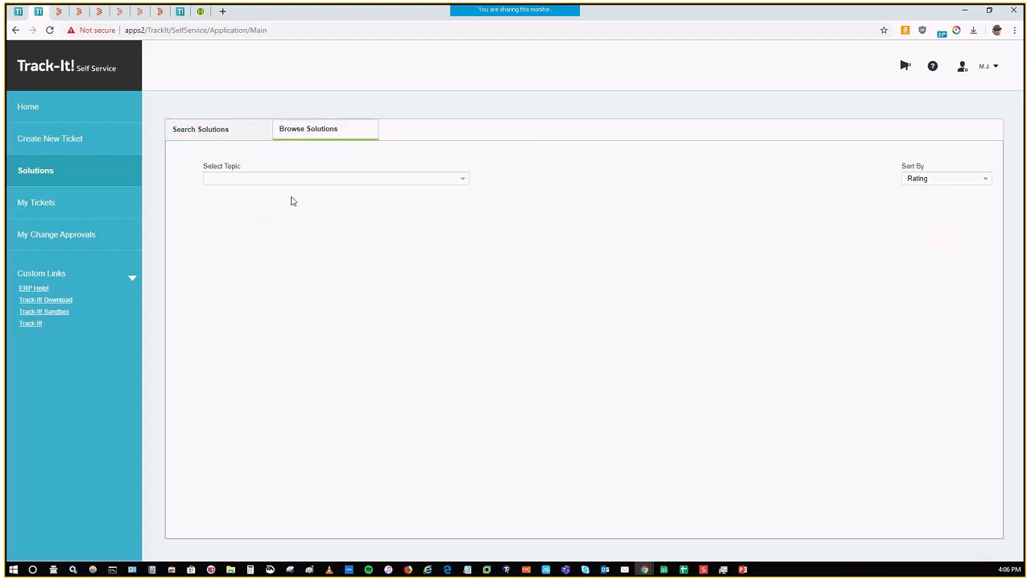
click(463, 180)
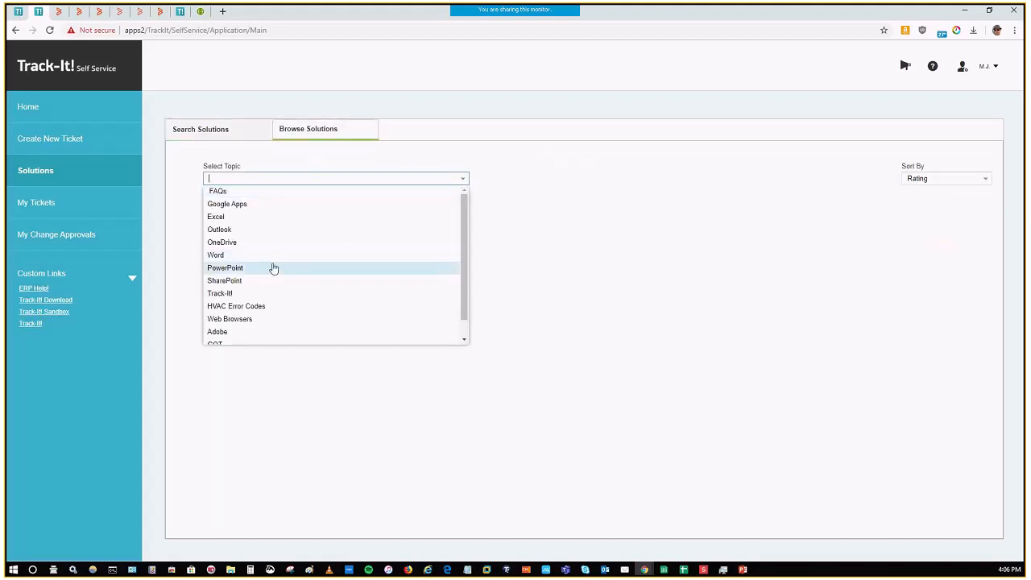
click(274, 268)
click(386, 329)
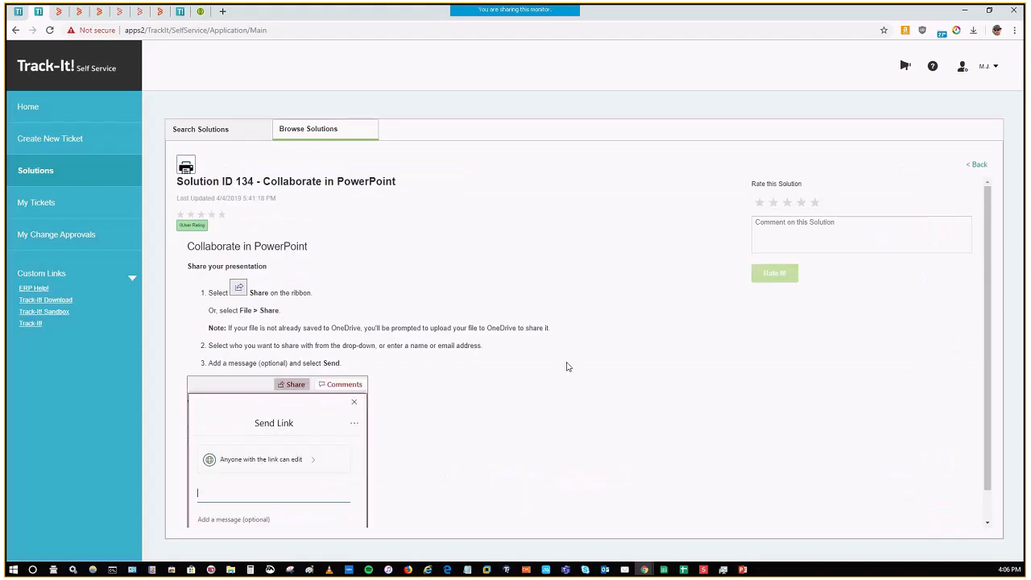
scroll(566, 367, down, 1)
scroll(293, 280, up, 1)
click(223, 137)
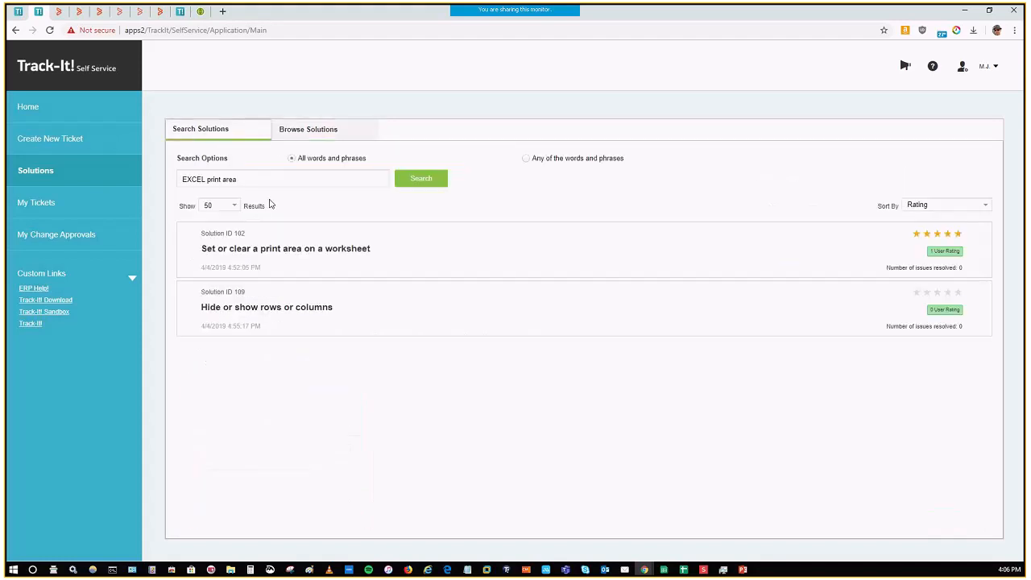
click(313, 137)
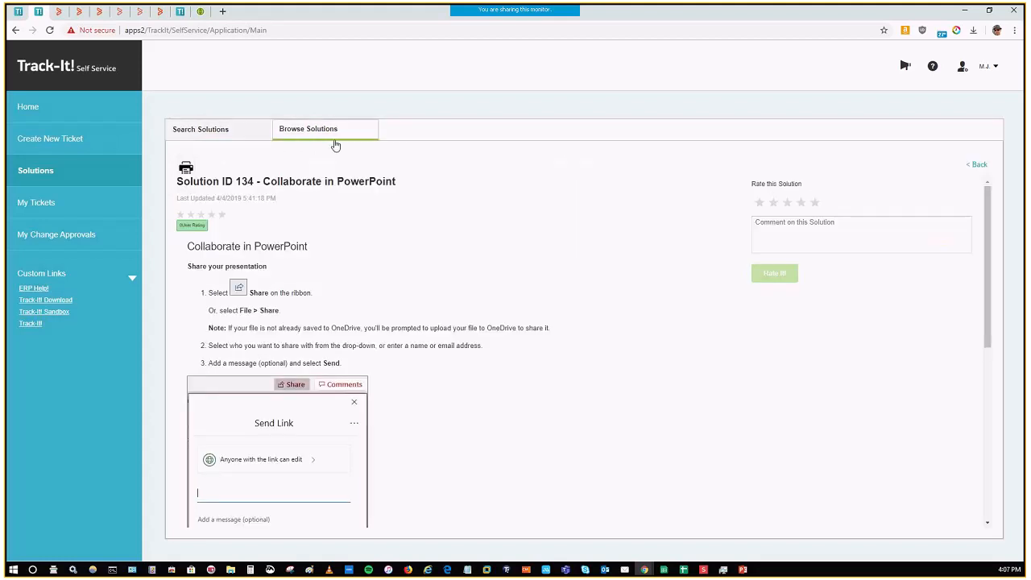
click(978, 165)
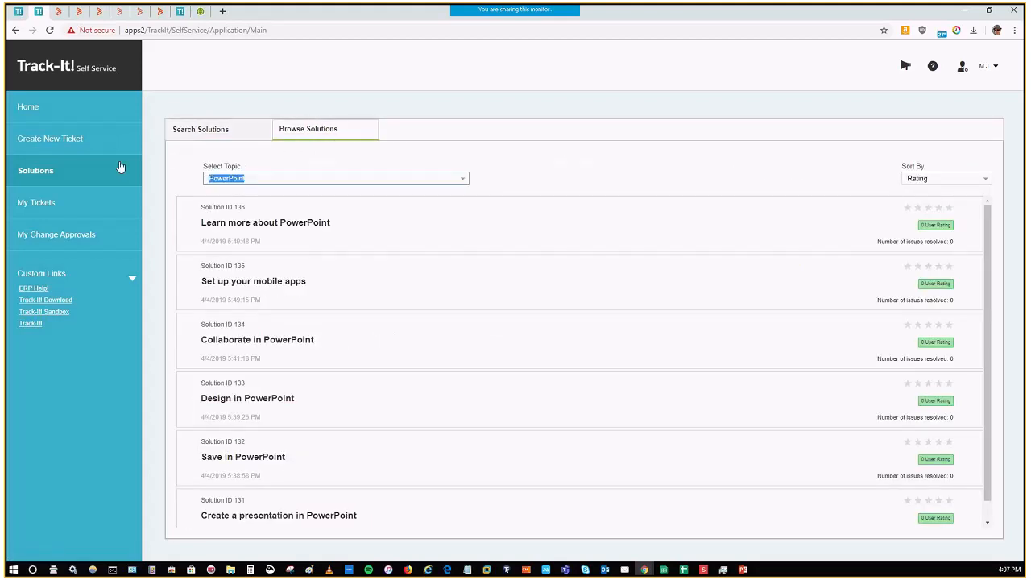
Step: Open a new ticket from the Self Service home page and go through its Summary, Note and Callback Number fields
click(44, 114)
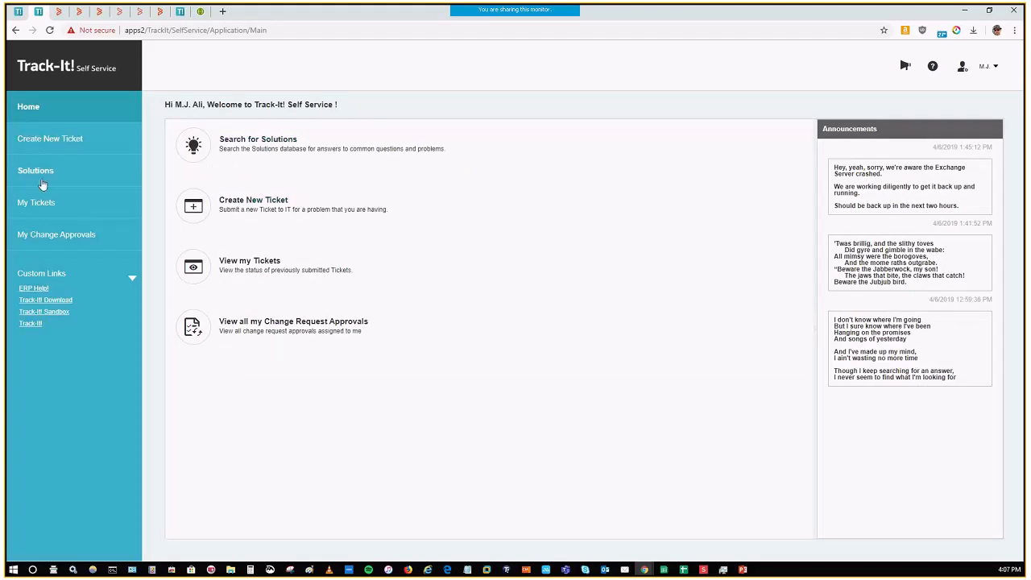
click(245, 228)
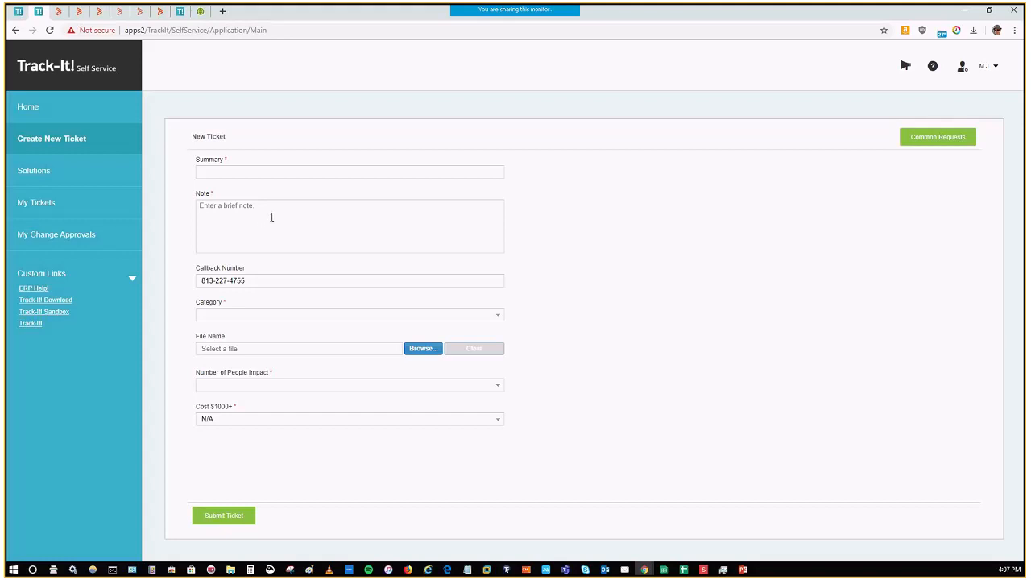
click(265, 171)
click(271, 220)
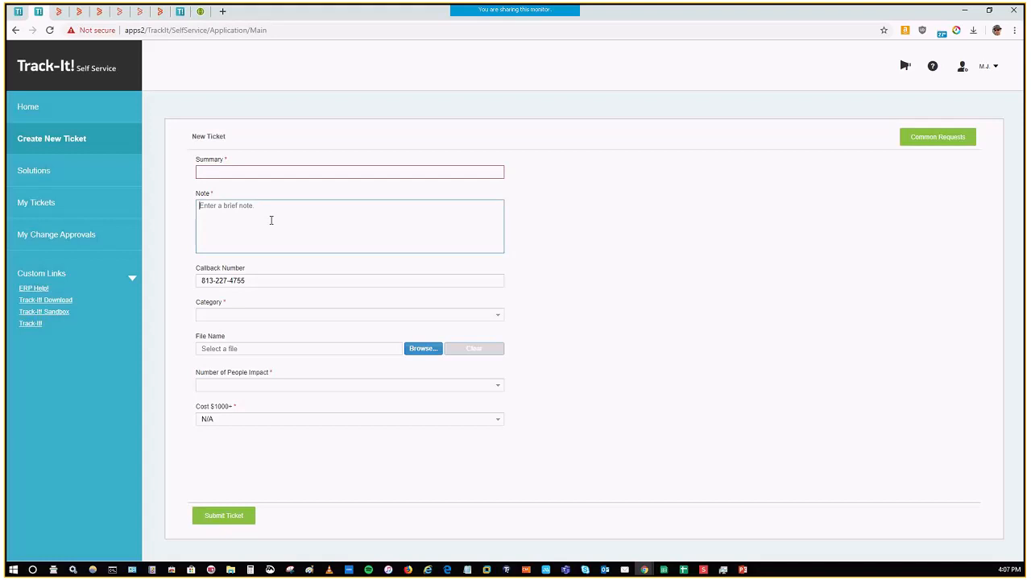
triple_click(266, 278)
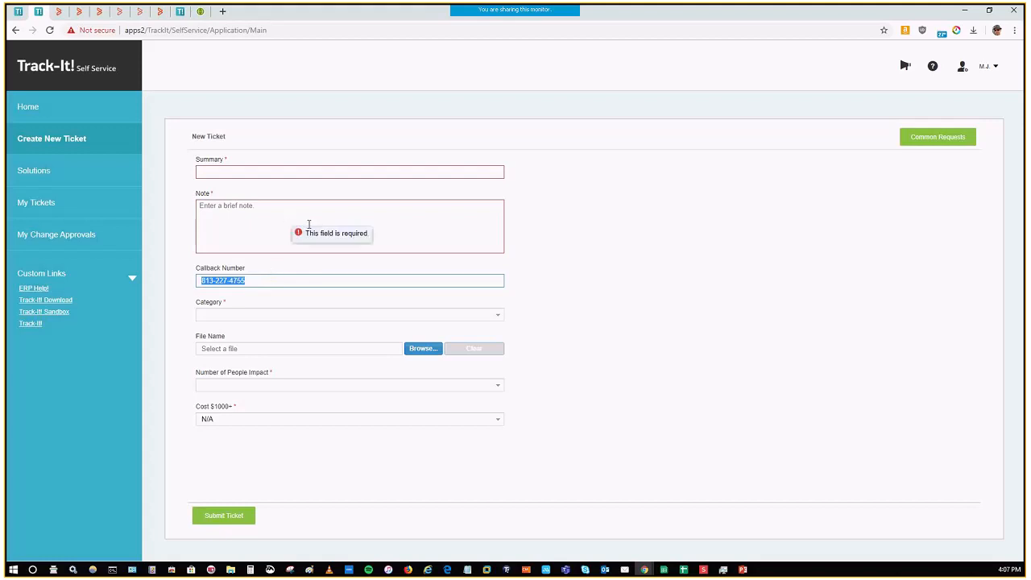
click(272, 282)
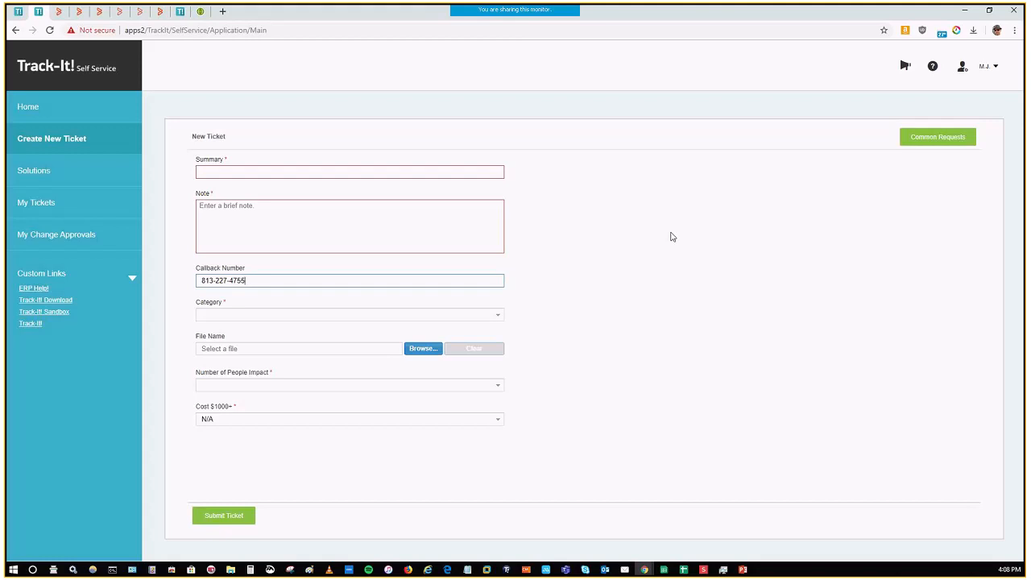
Step: Set the new ticket's category to Desktop App under Help Desk > Question
click(500, 316)
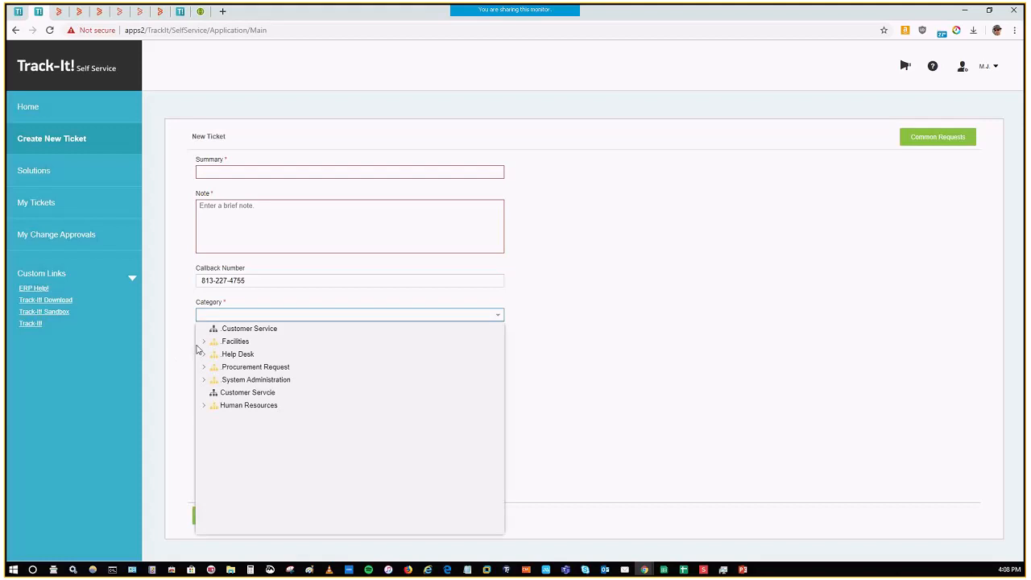
click(205, 356)
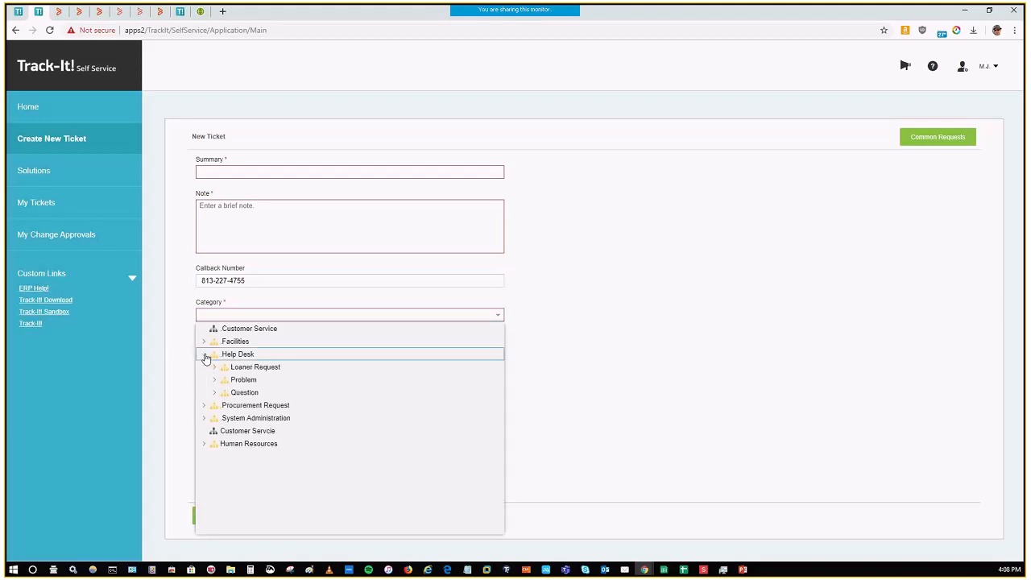
click(220, 395)
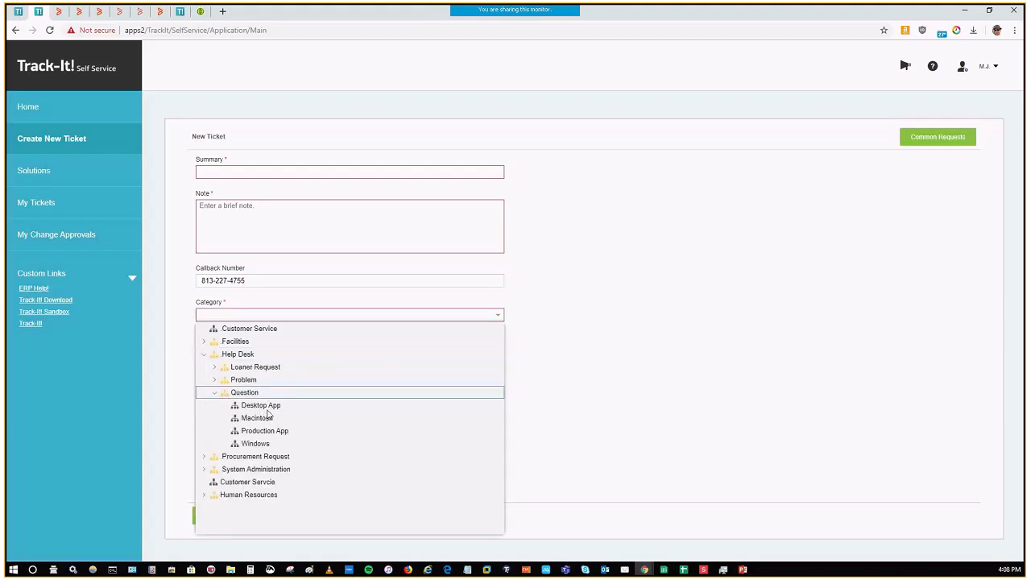
click(268, 407)
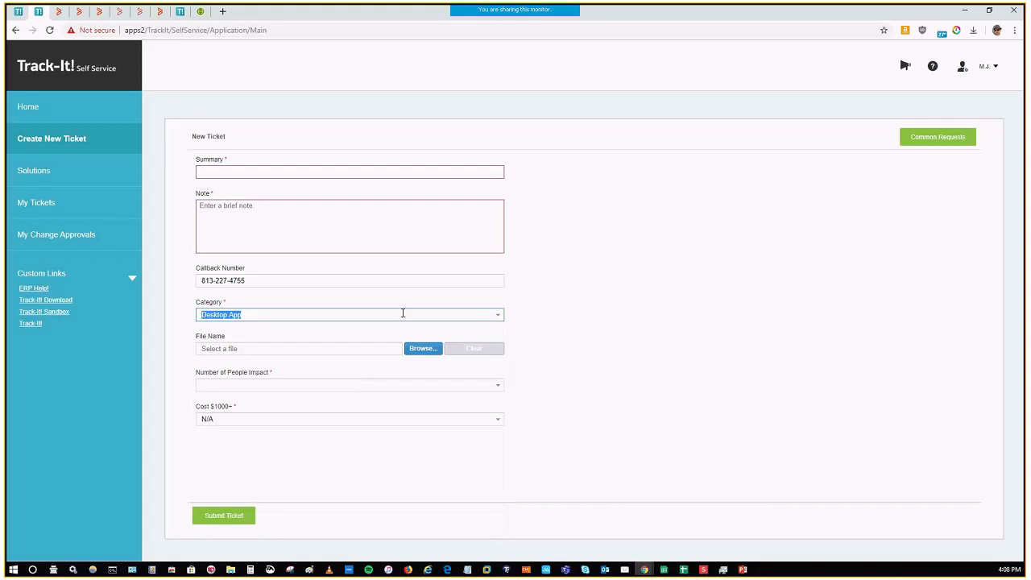
Step: Look through the Help Desk Problem and System Administration categories, and set the ticket's category to Facilities > Plumbing > Problem
click(485, 313)
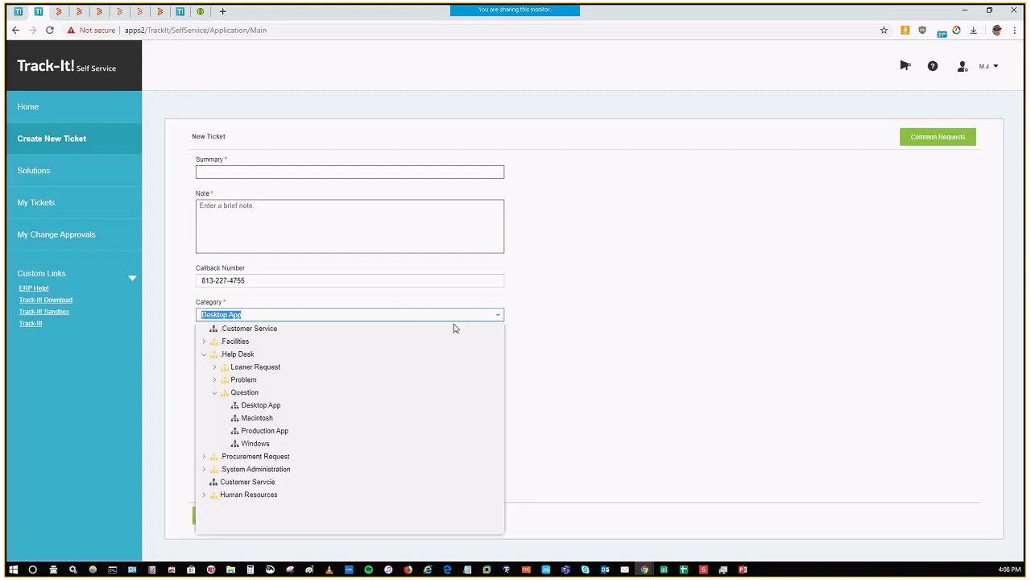
click(215, 381)
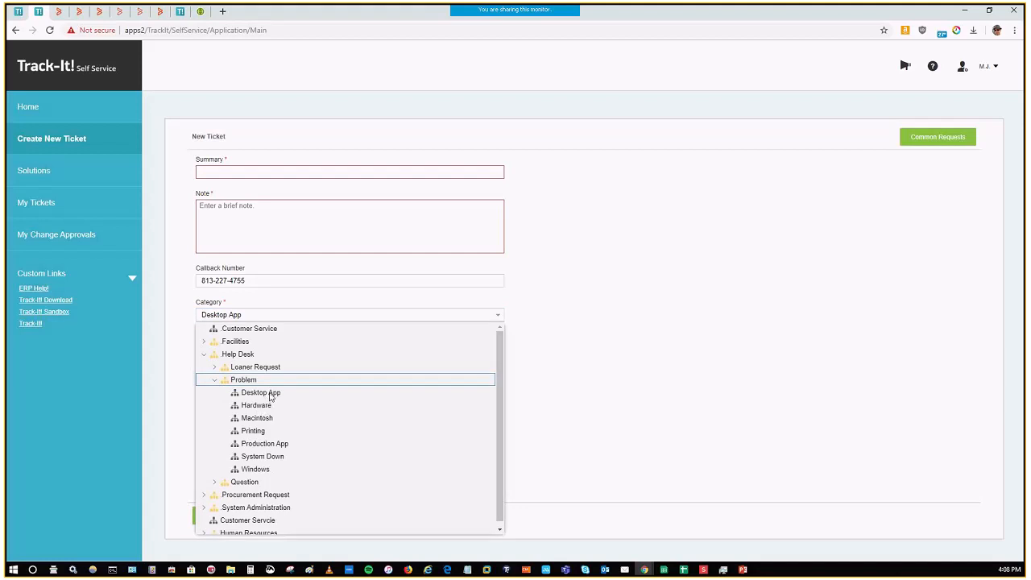
click(204, 356)
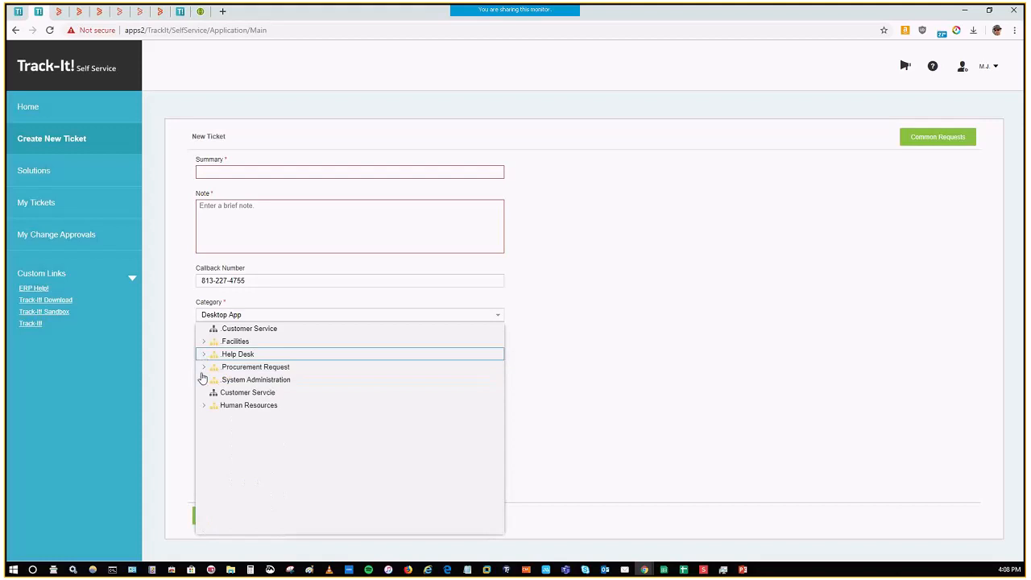
click(204, 379)
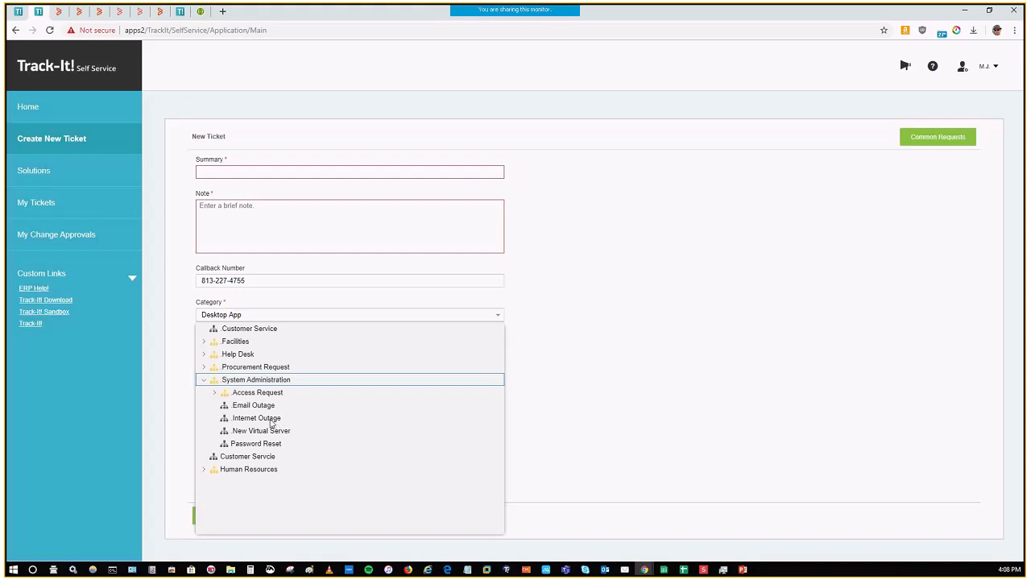
click(204, 343)
click(214, 394)
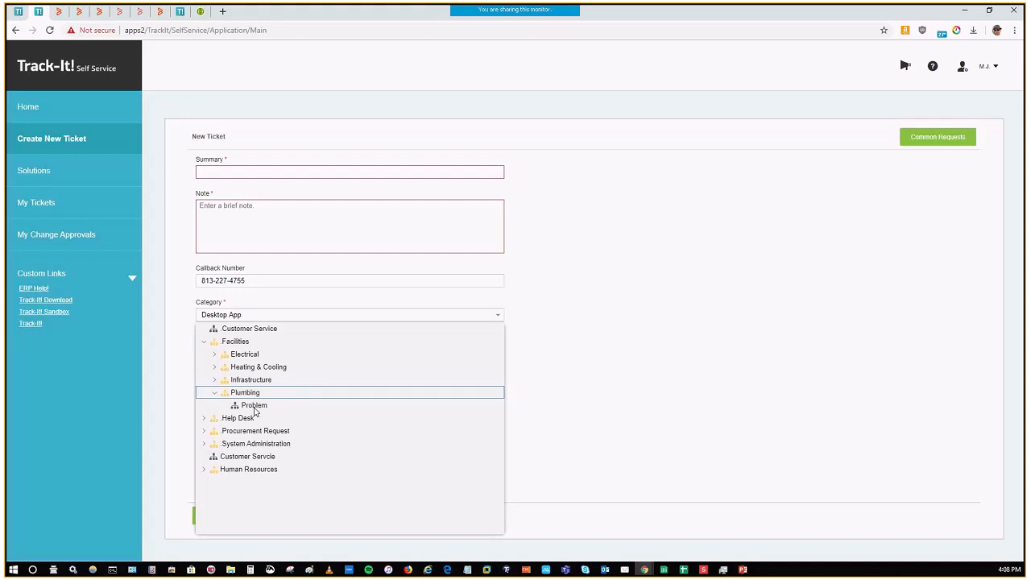
click(253, 406)
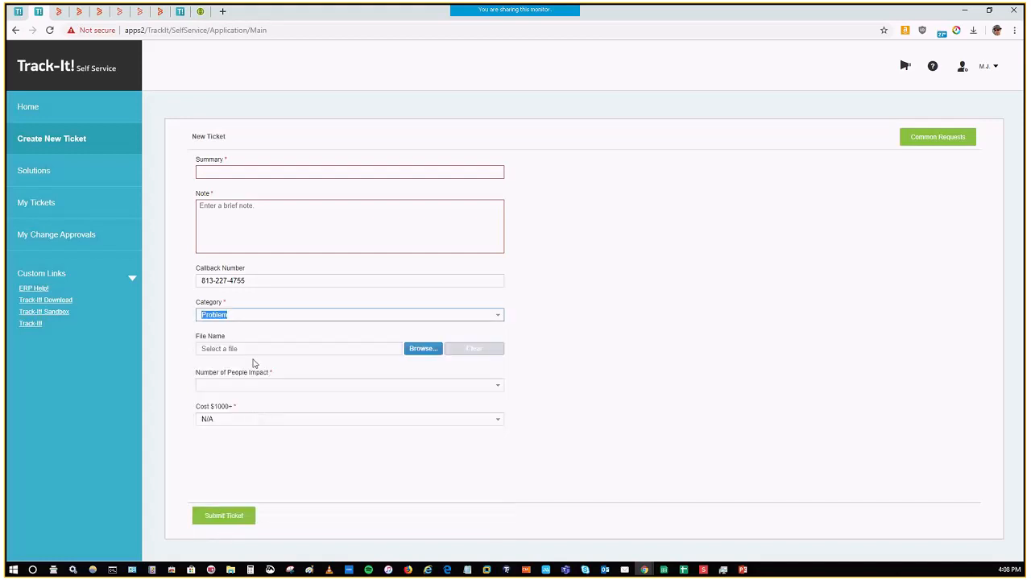
Step: Look through the ticket category tree's Help Desk and Human Resources branches and close the list without choosing a category
click(497, 317)
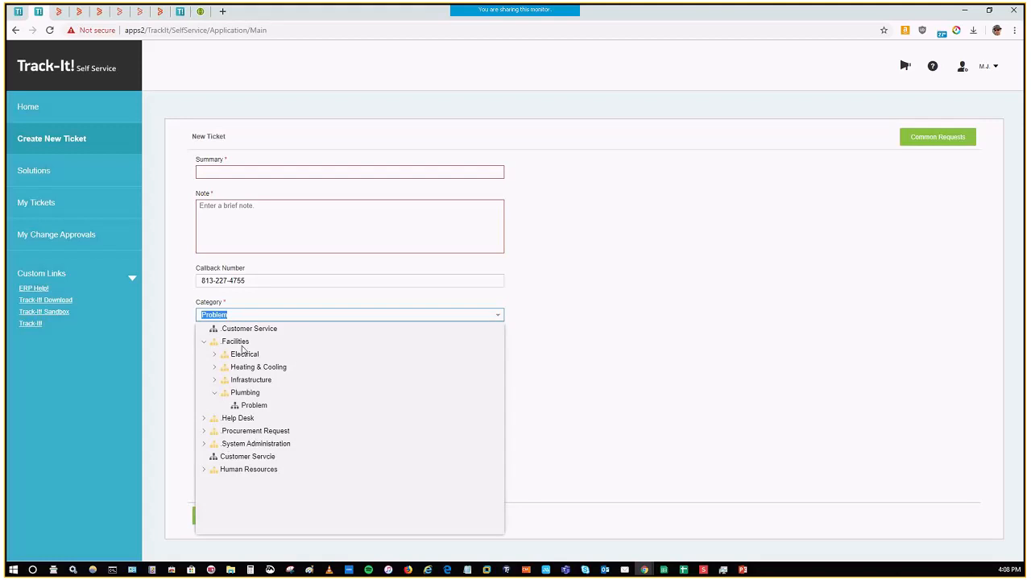
click(205, 418)
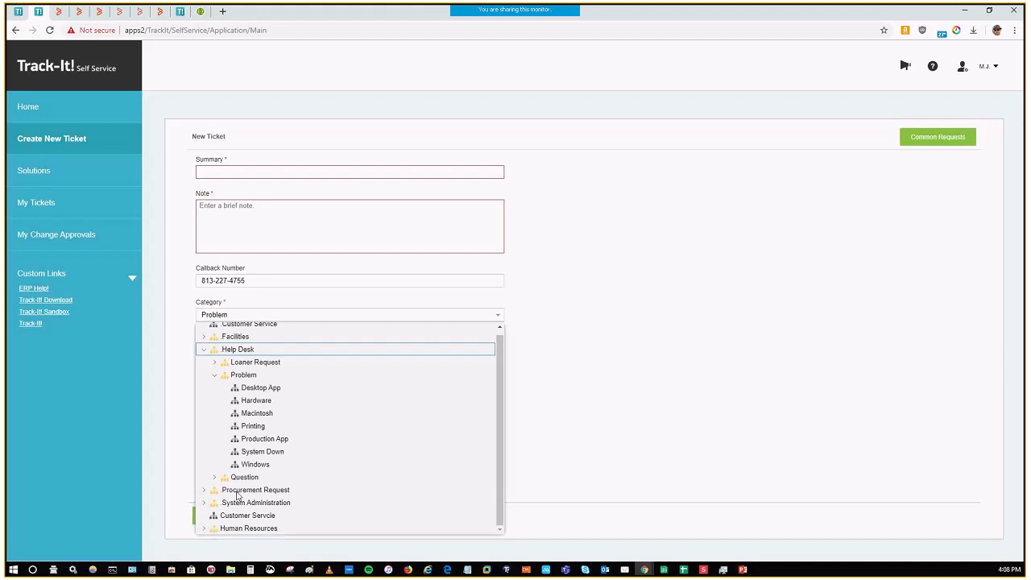
click(205, 529)
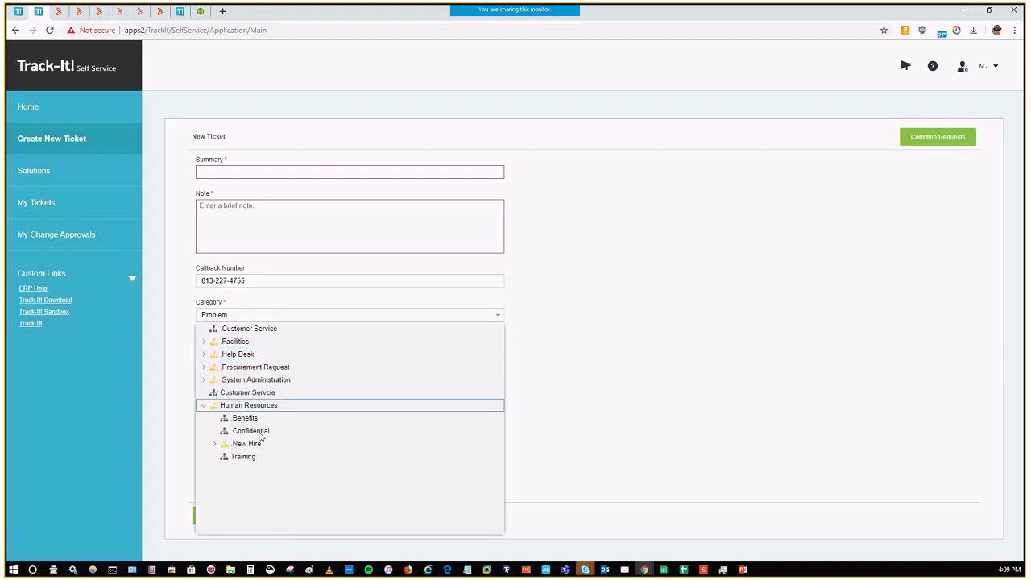
click(204, 405)
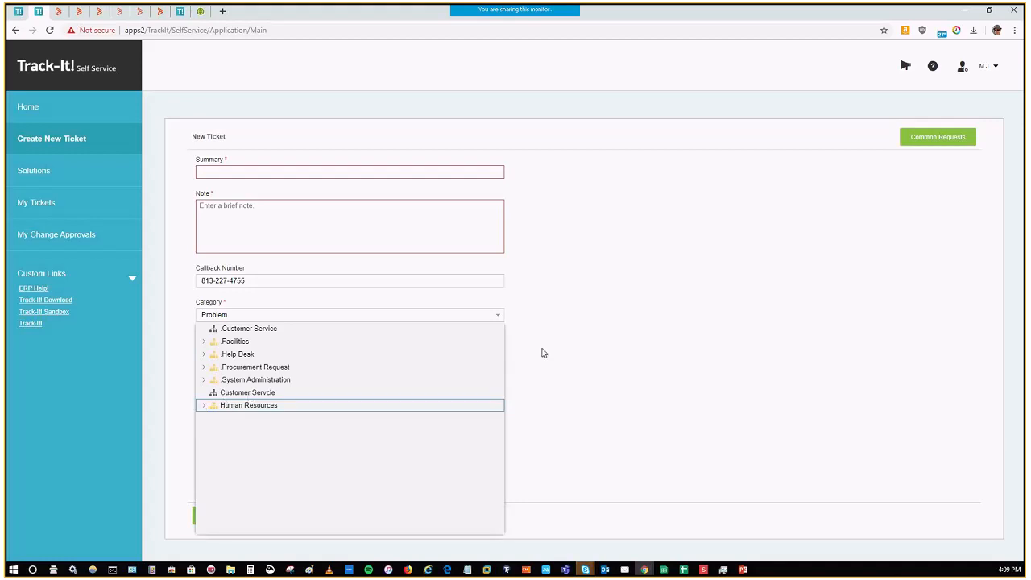
click(602, 337)
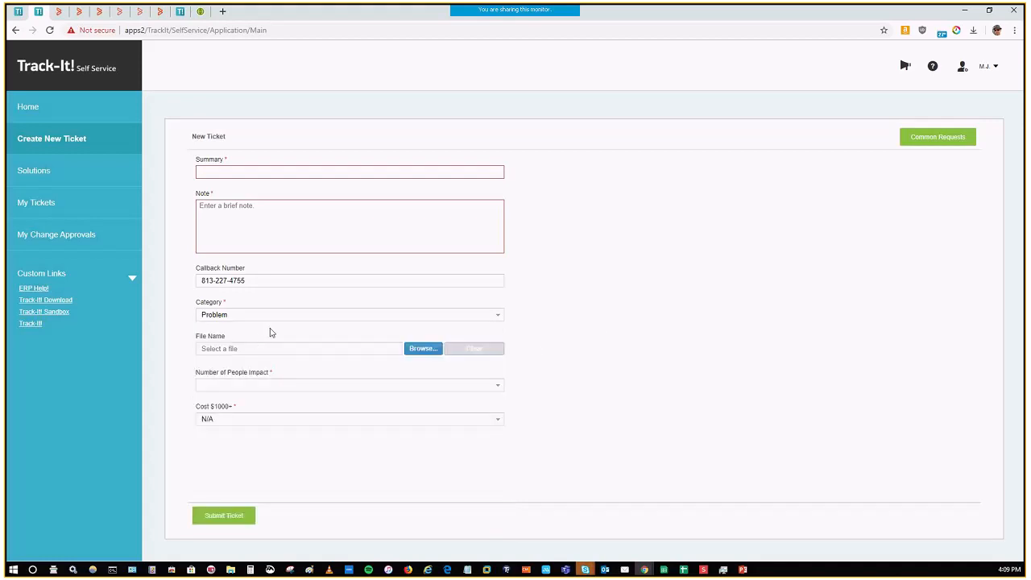
Step: Try Everybody! as the ticket's Number of People Impact and reset the field to blank
click(330, 386)
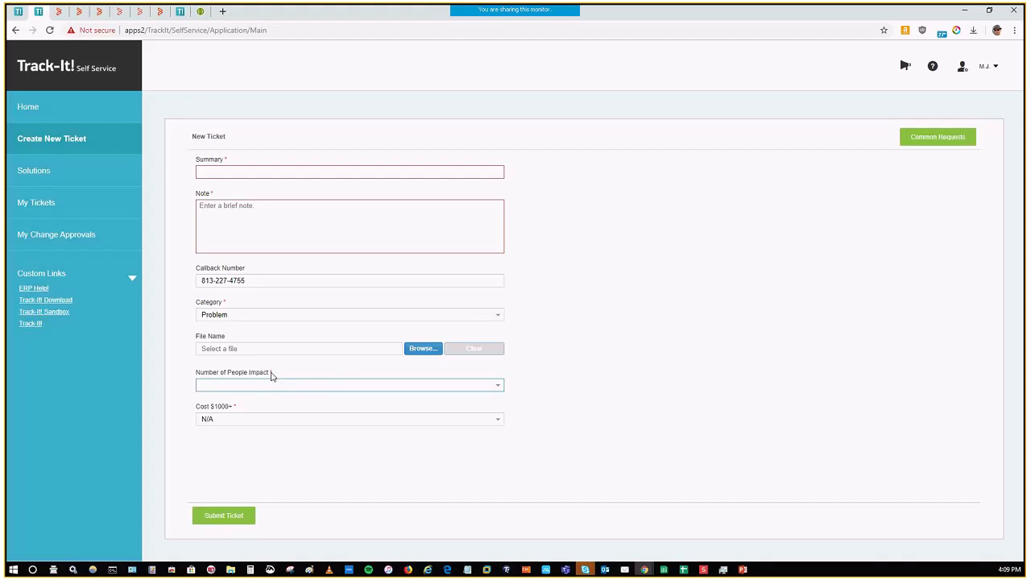
click(498, 385)
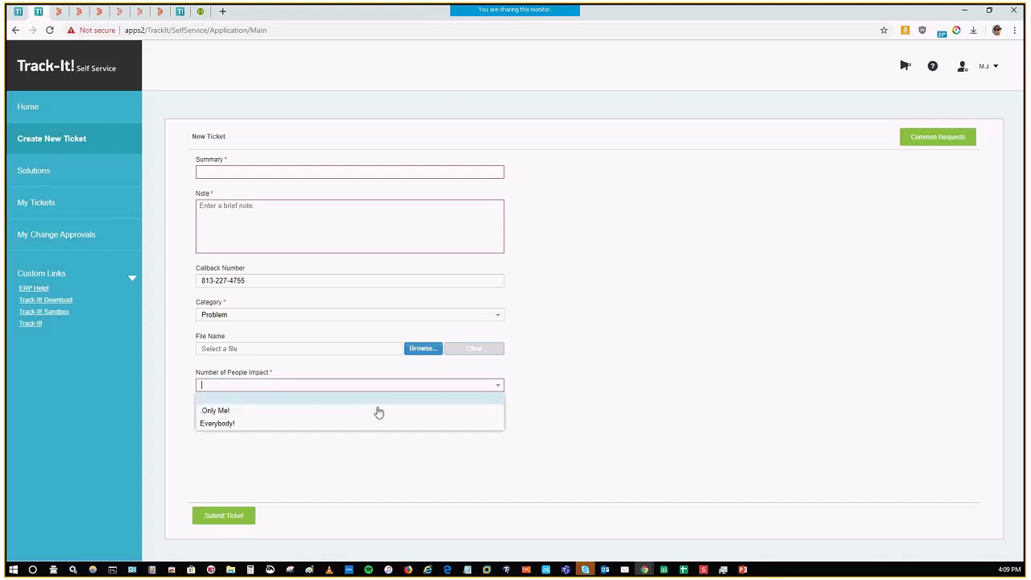
click(245, 426)
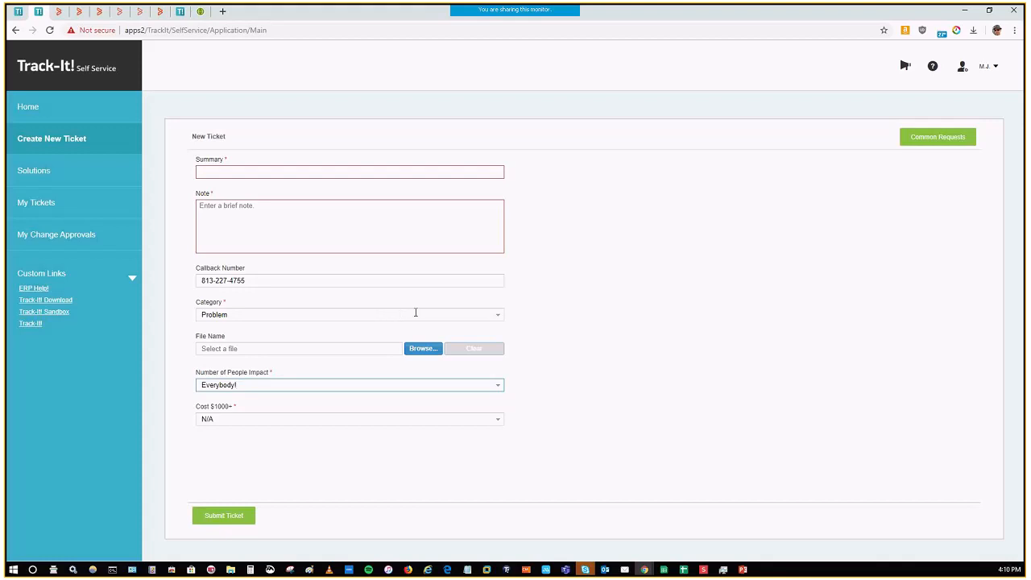
click(311, 420)
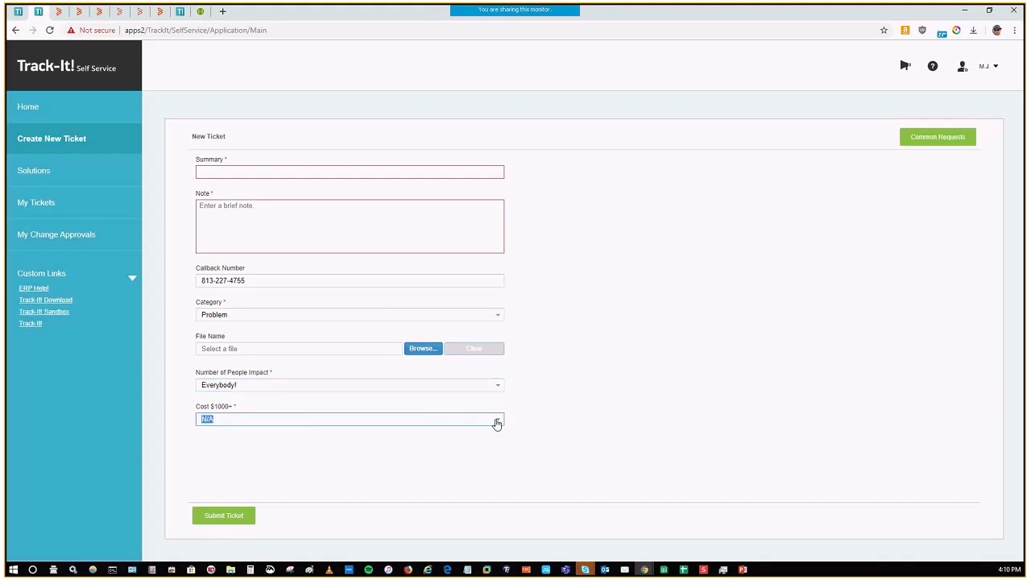
click(497, 387)
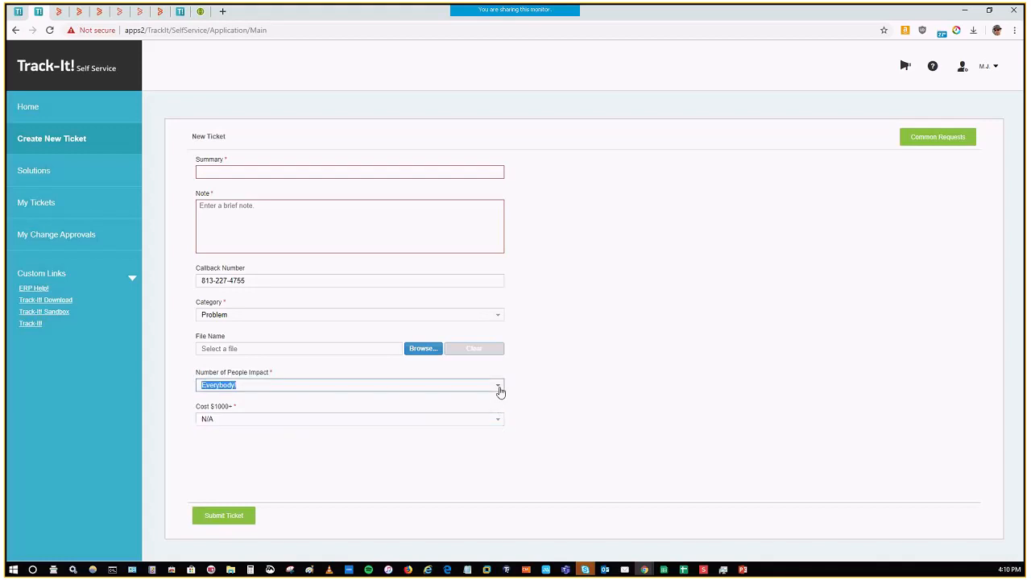
click(351, 403)
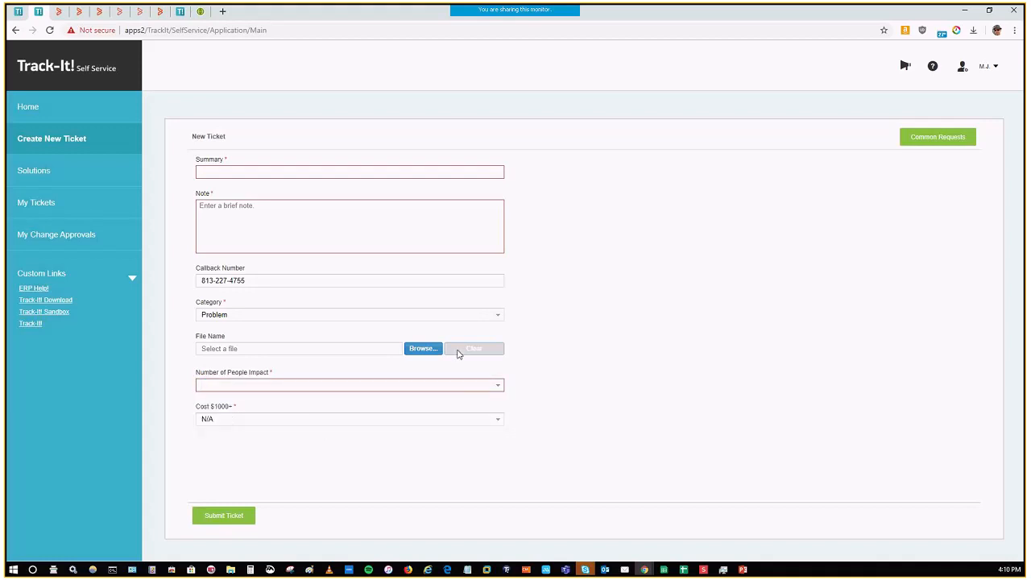
Step: Set the new ticket's category to Procurement Request > .MacBook and its Cost $1000+ field to Yes
click(497, 319)
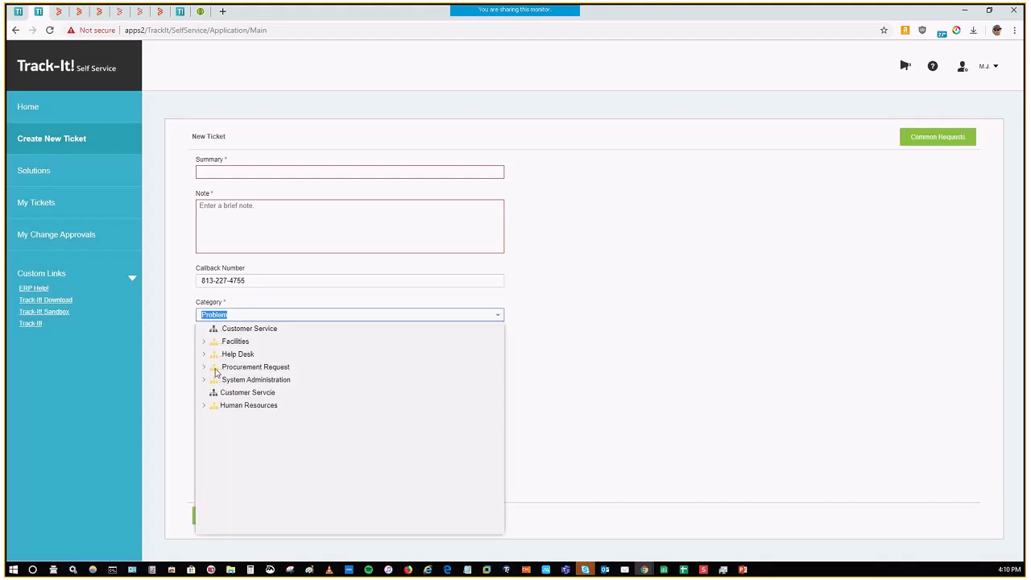
click(203, 367)
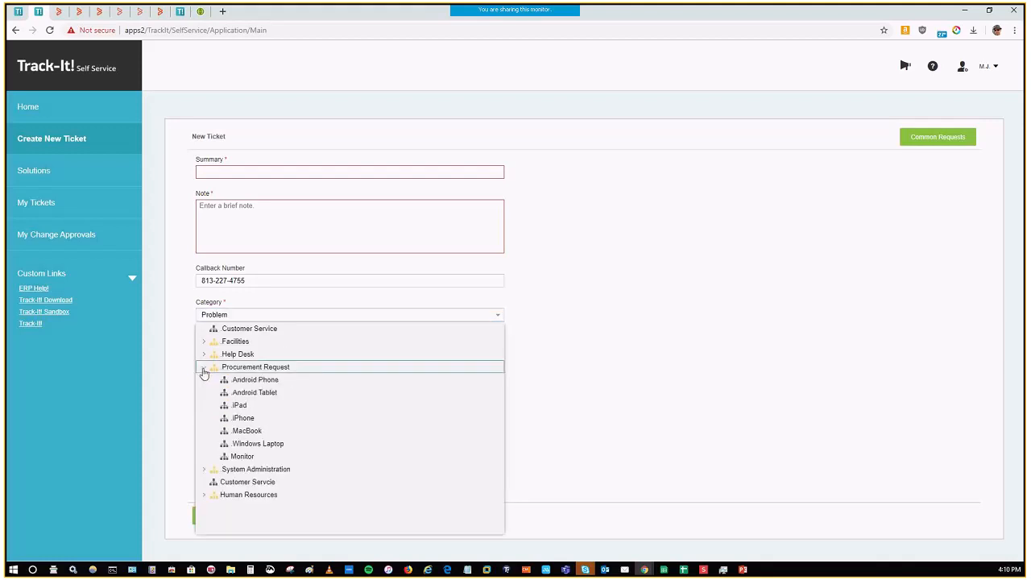
click(249, 431)
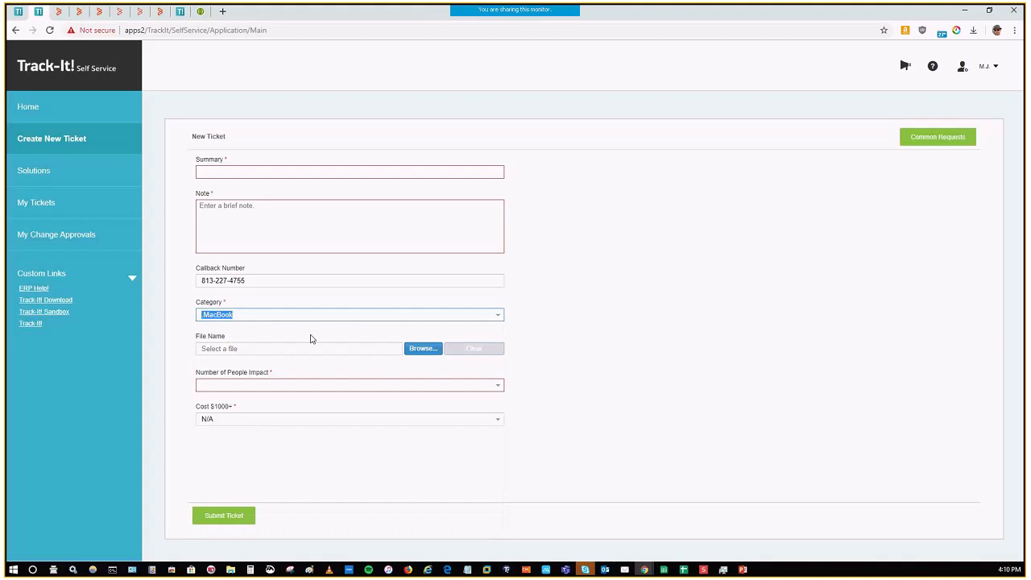
click(495, 422)
click(375, 418)
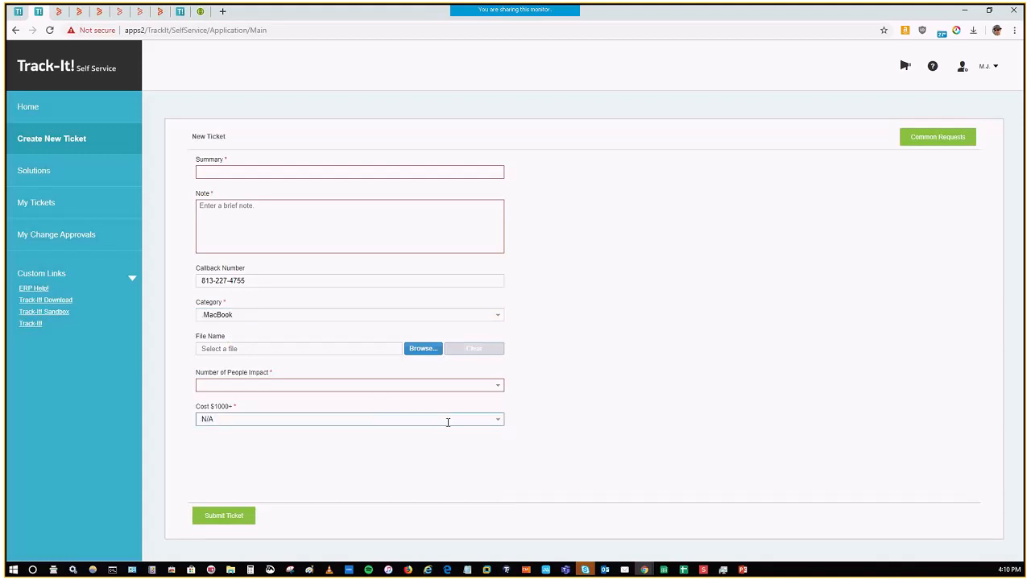
click(500, 421)
click(274, 450)
Step: Look through the common requests available for the new ticket, including New Hire, and close the list without applying one
click(922, 142)
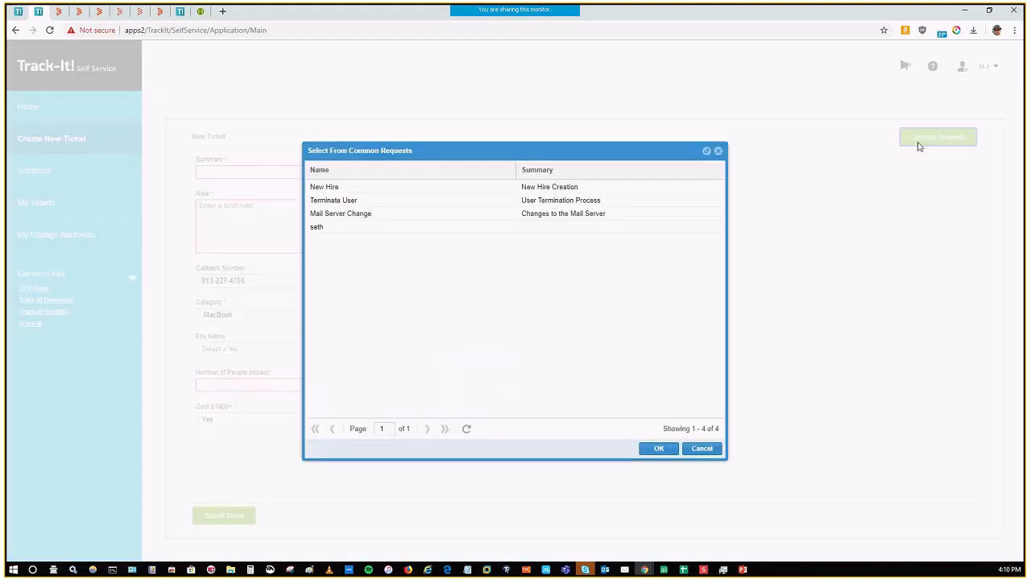
click(549, 212)
click(561, 188)
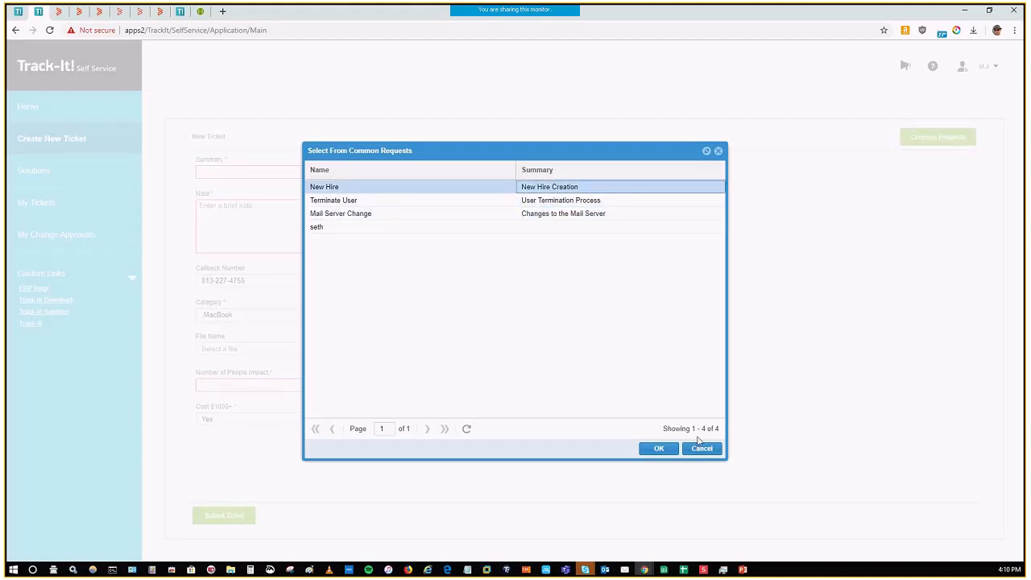
click(700, 445)
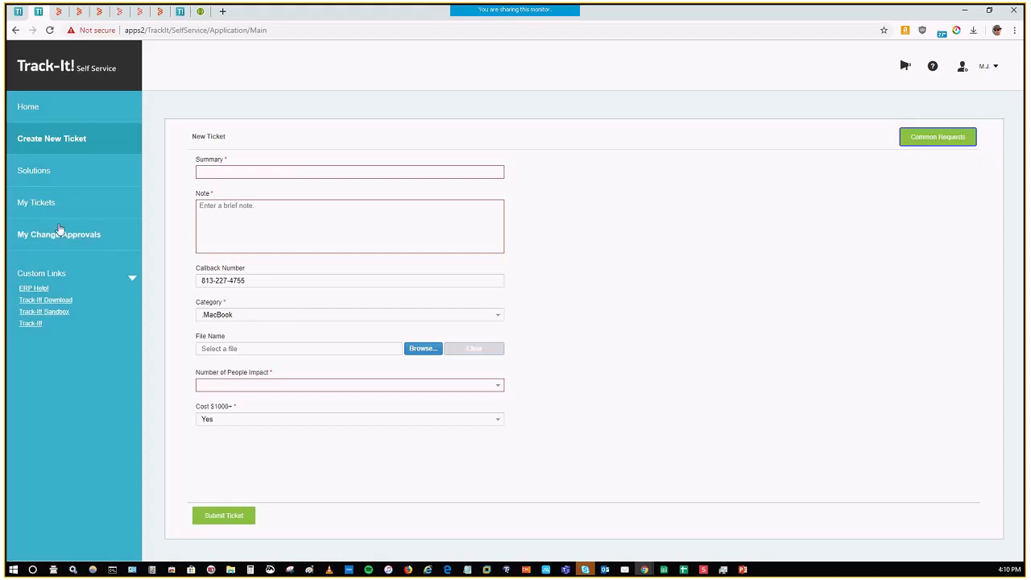
Step: Open the ticket about merging two PDF files from My Tickets and examine its additional details and notes area
click(99, 208)
click(509, 316)
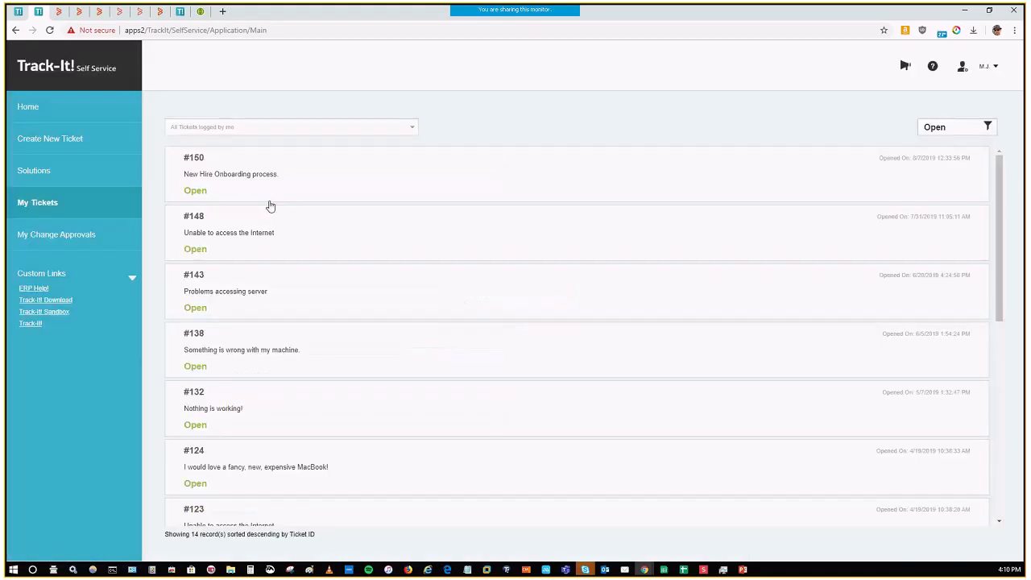
scroll(338, 451, down, 2)
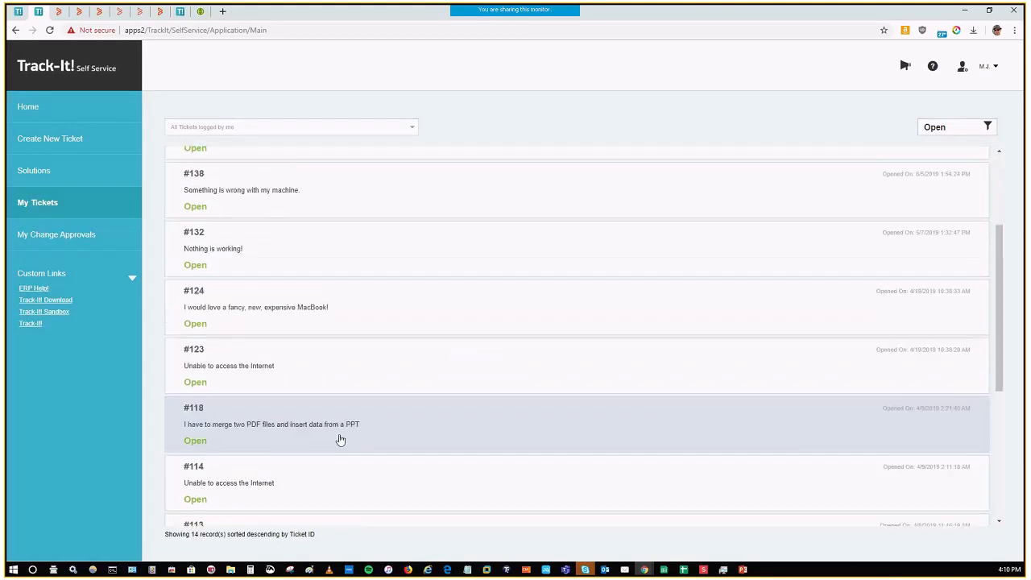
click(340, 440)
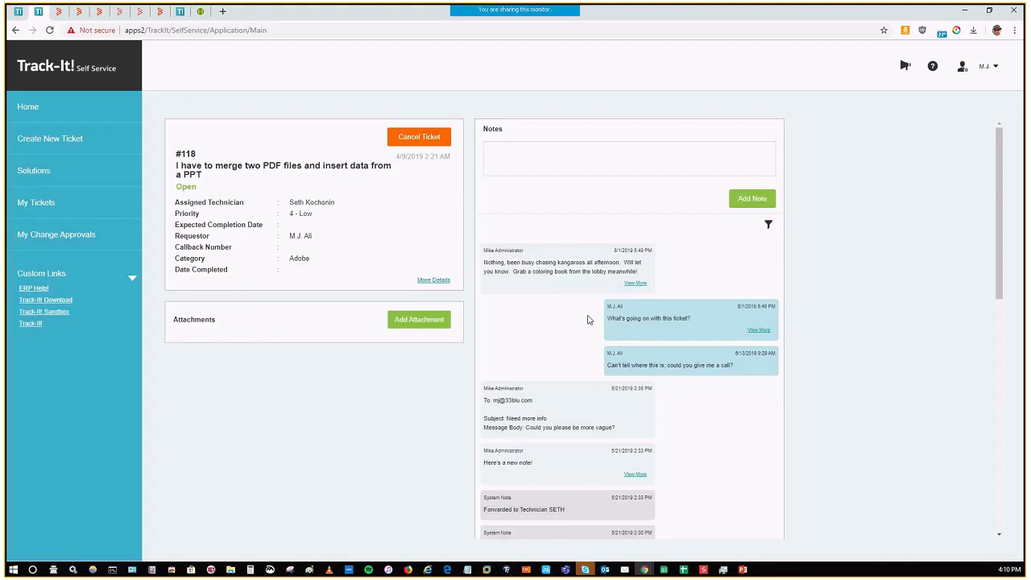
click(440, 282)
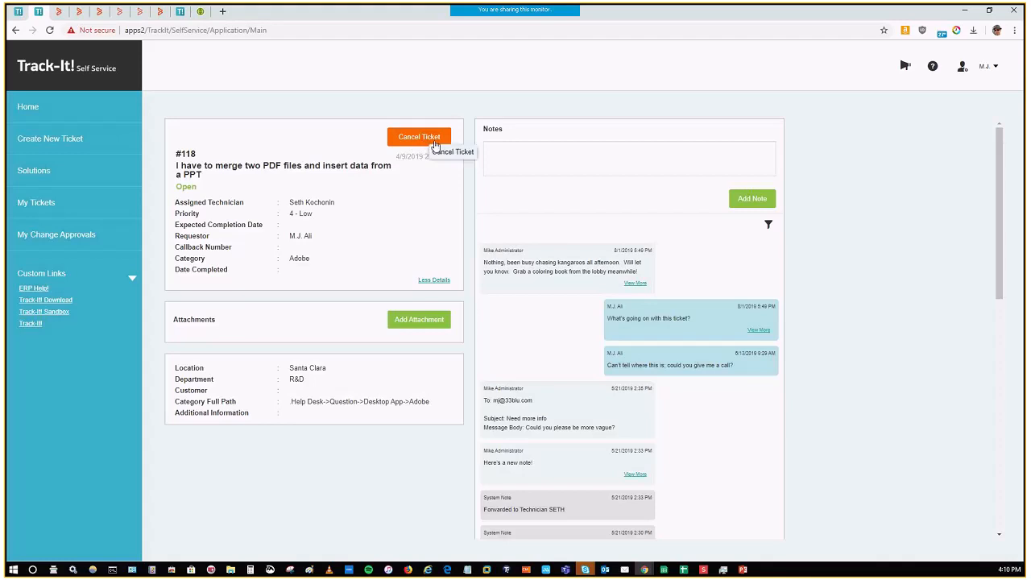
click(551, 149)
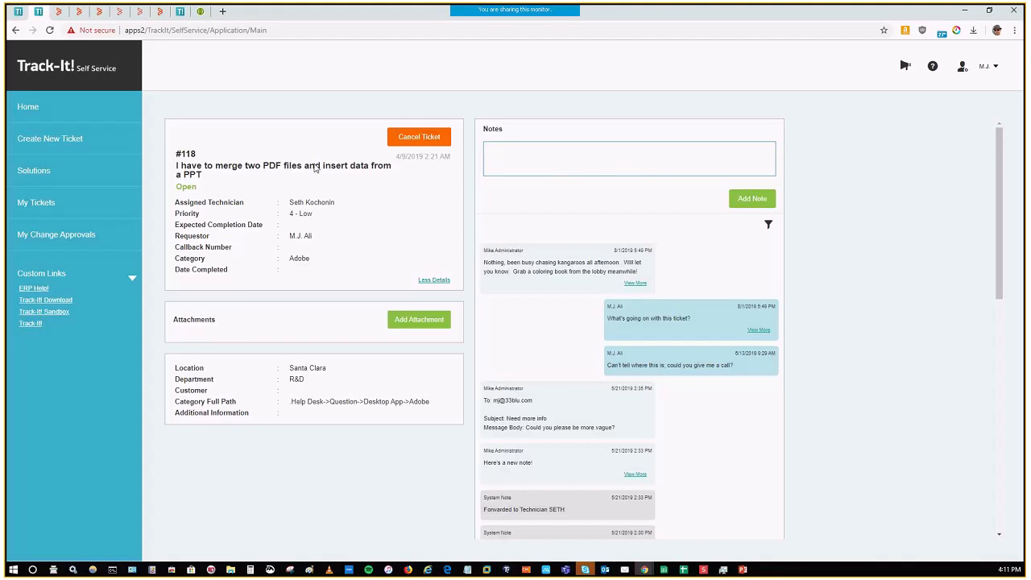
Step: Return to My Tickets, filter the list to All Tickets logged for my Department and look through it
click(50, 207)
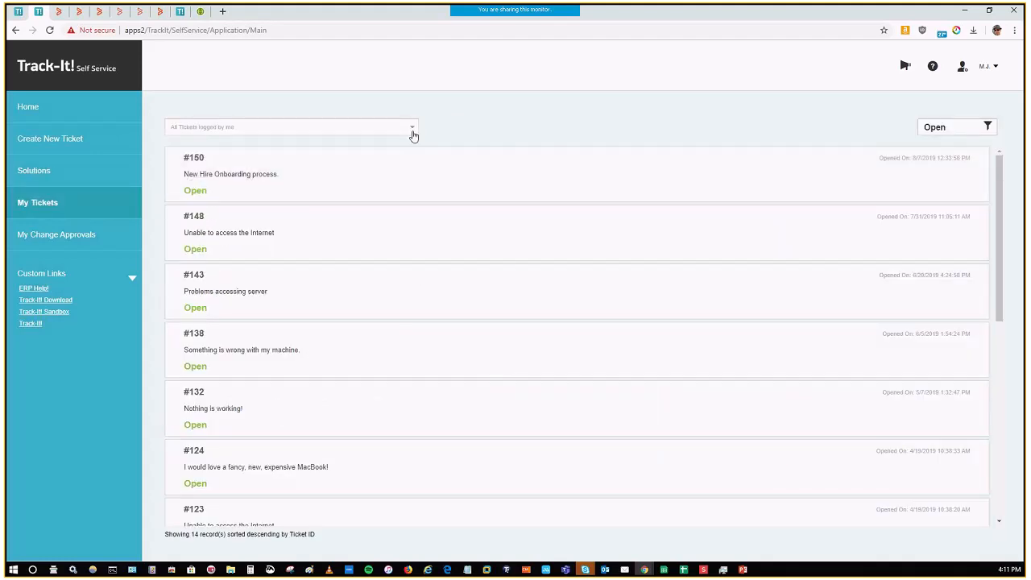
click(412, 134)
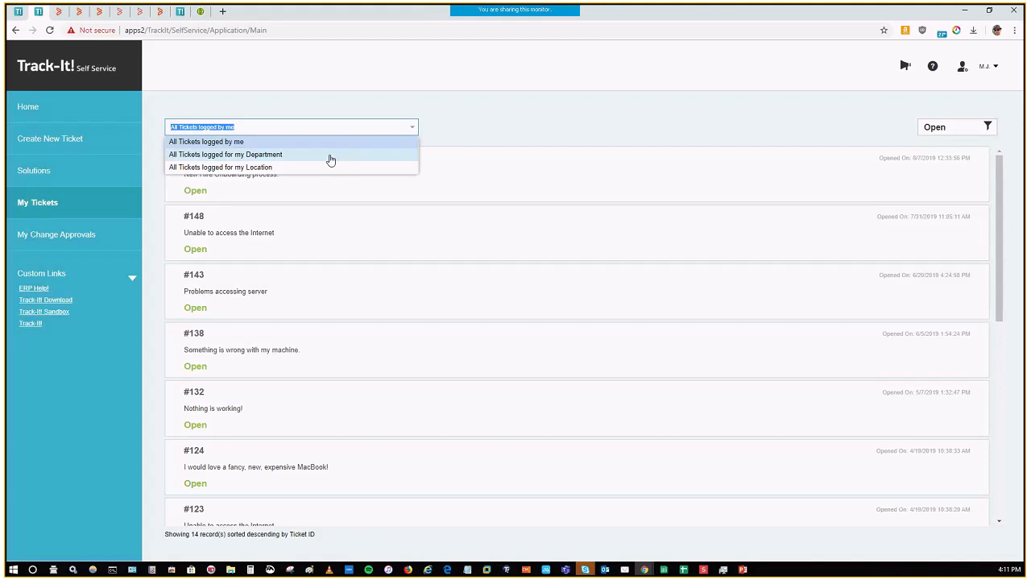
click(282, 145)
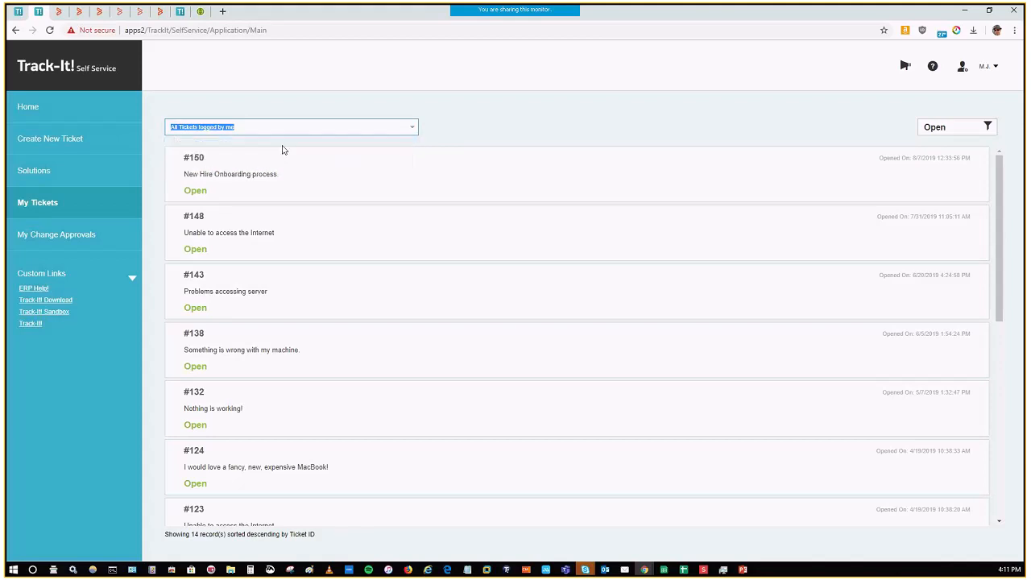
click(411, 129)
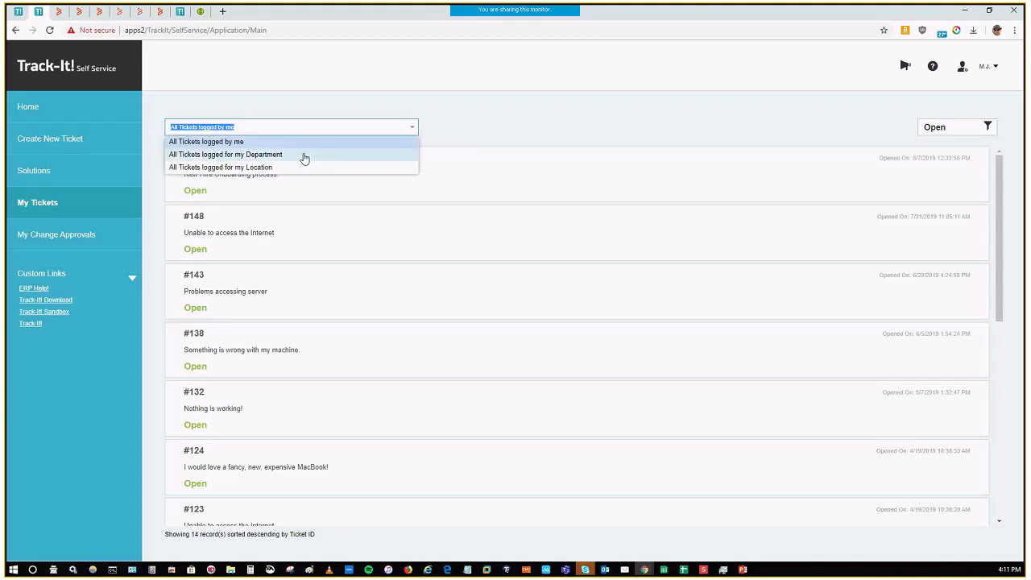
click(304, 154)
scroll(822, 338, down, 3)
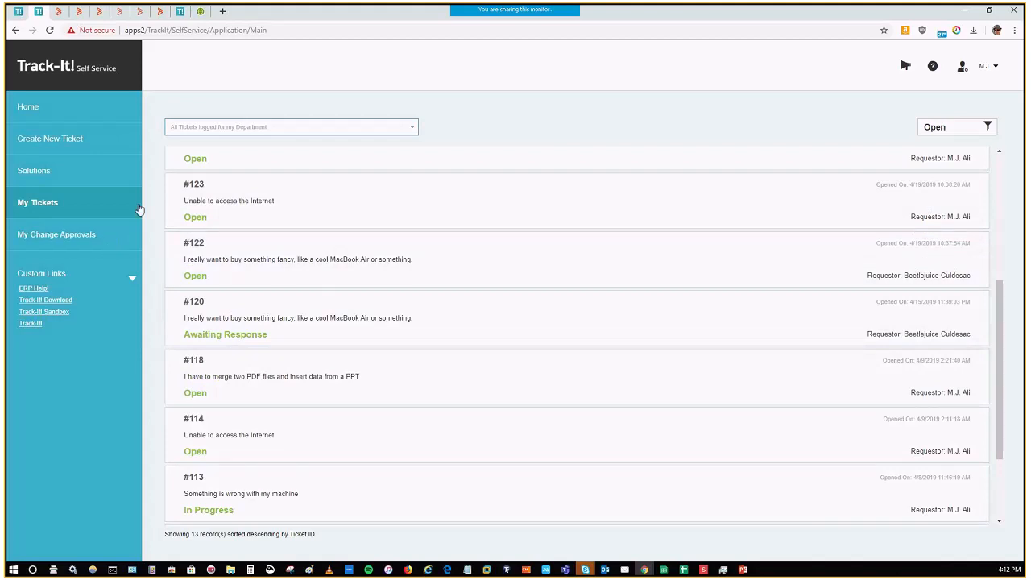
Step: Open the Accounting Share access request in My Change Approvals, review its linked ticket with full details and close that ticket
click(89, 239)
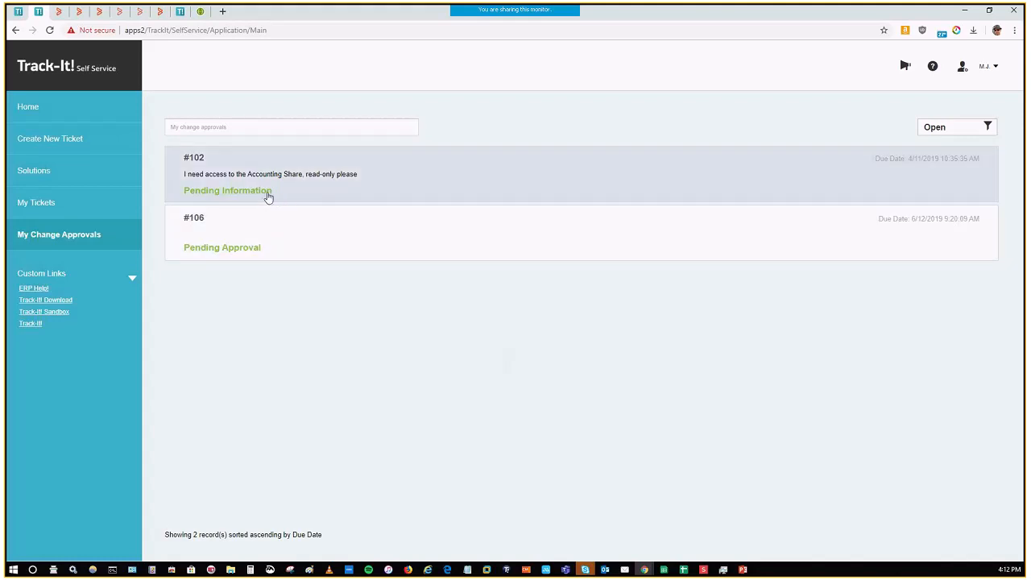
click(277, 195)
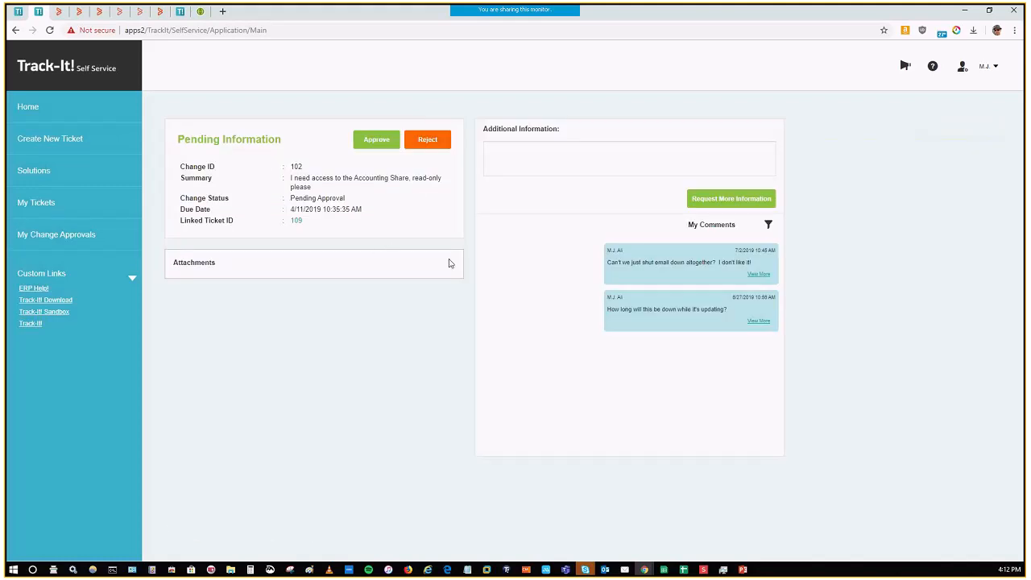
click(297, 223)
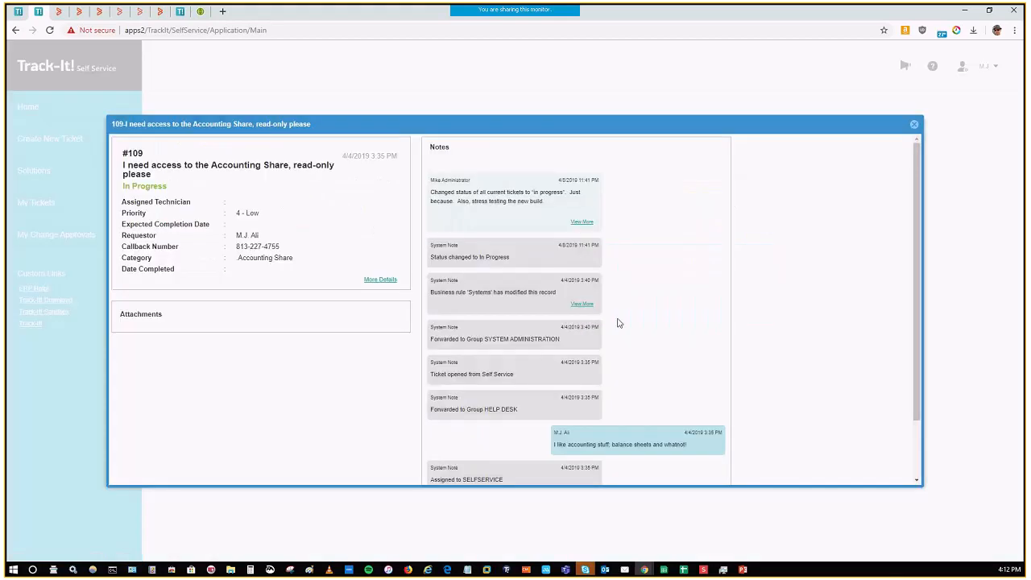
scroll(620, 324, down, 1)
scroll(628, 327, up, 1)
click(383, 282)
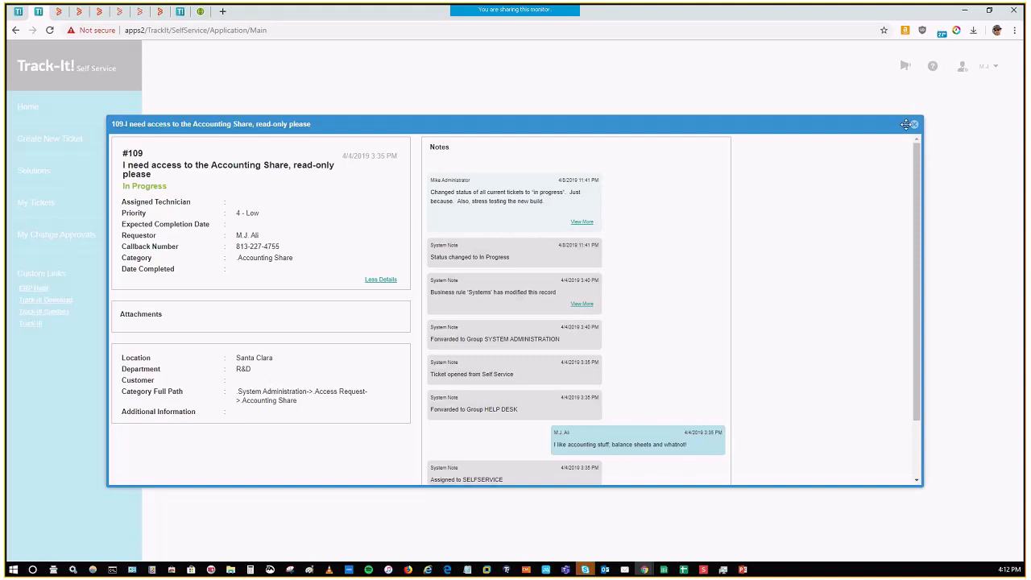
click(914, 126)
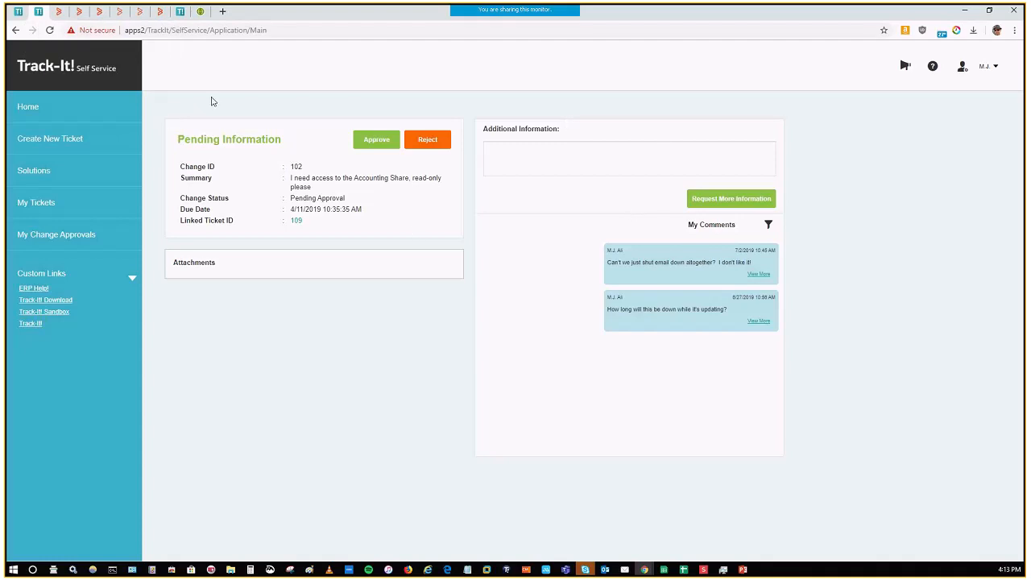
Step: Switch to the Track-It! technician portal and open the Groups list in Application Settings
click(18, 13)
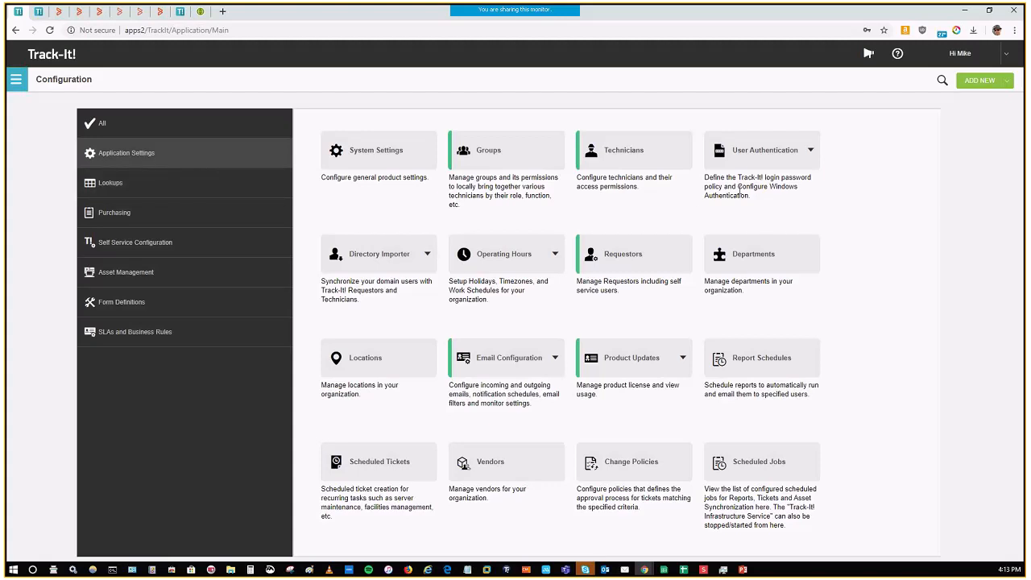
click(536, 195)
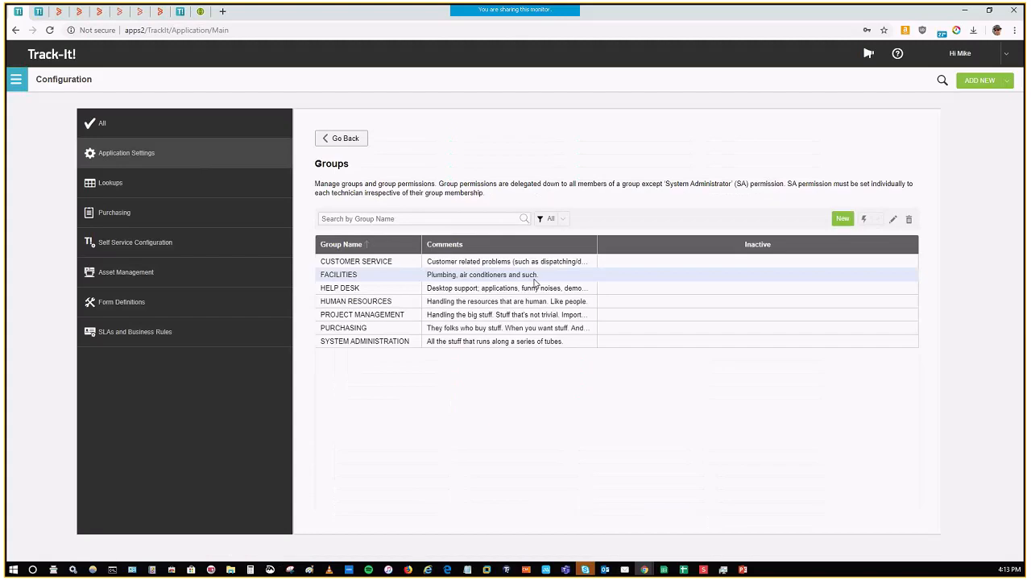
Step: Leave the Groups list and open the record of the second technician in the Technicians list
click(433, 302)
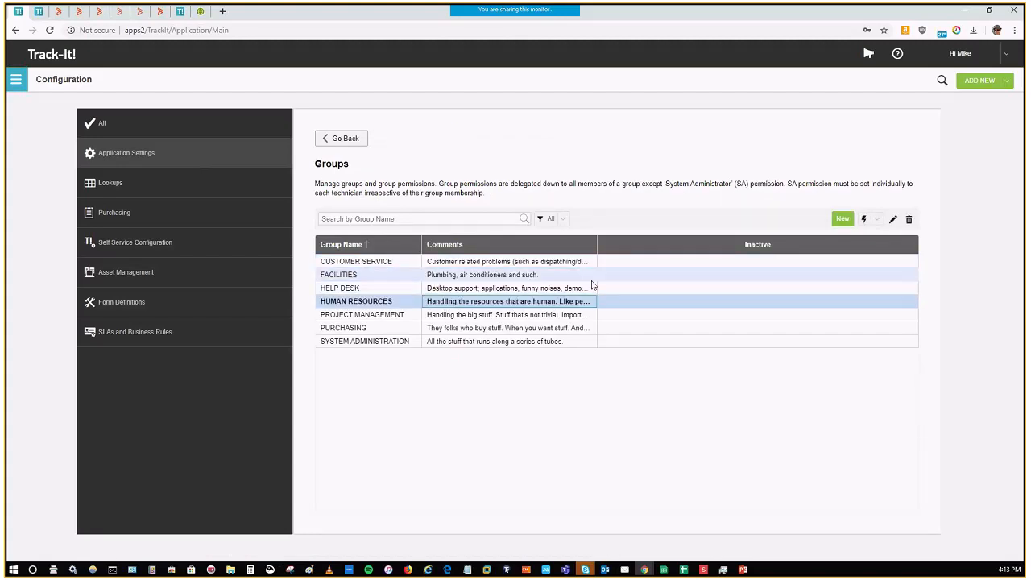
click(357, 141)
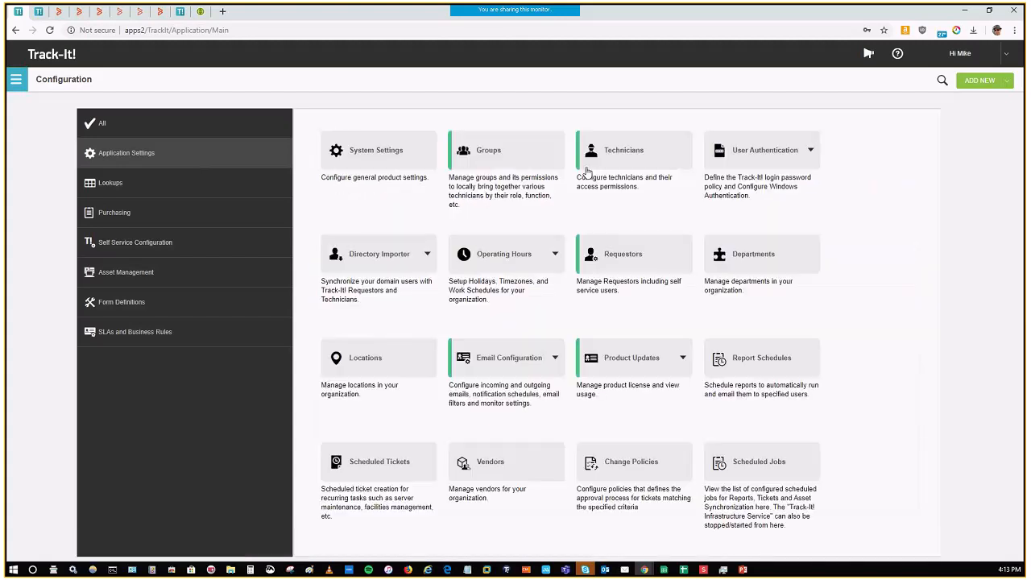
click(627, 158)
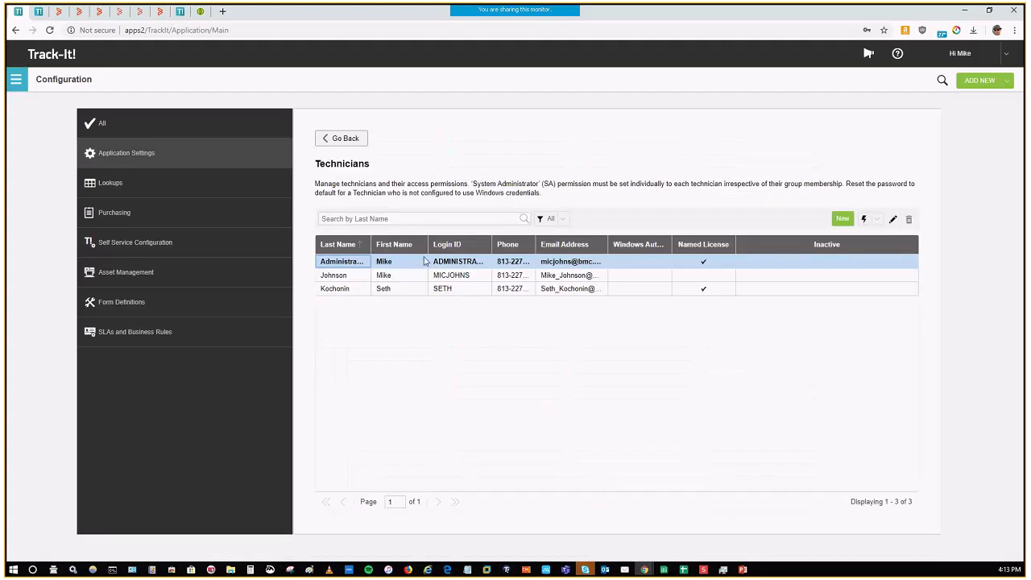
double_click(408, 277)
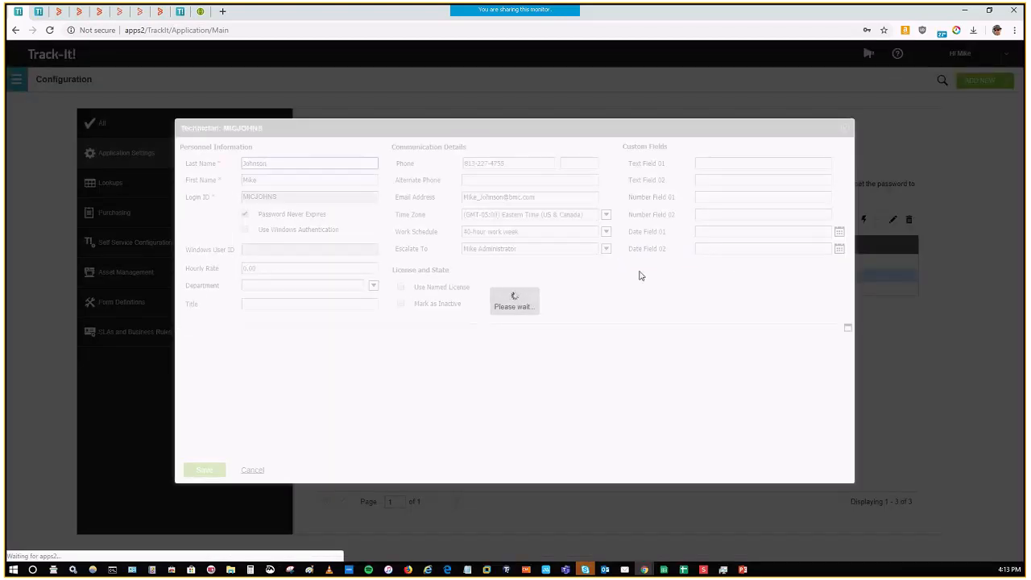
Step: Review the technician's Use Named License option and the Assign and Remove actions for groups, then close the record without saving
click(401, 288)
click(400, 289)
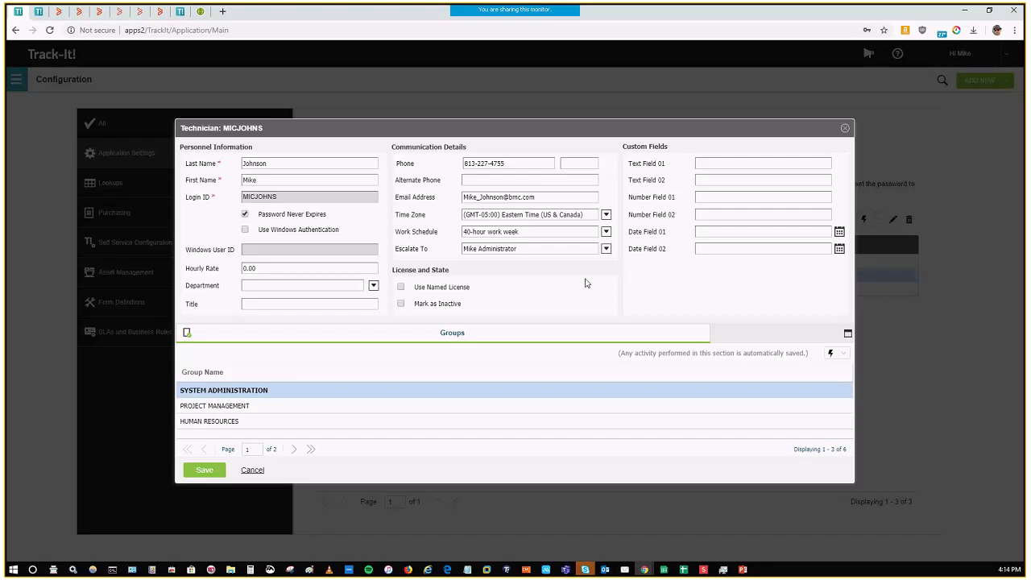
click(380, 405)
click(842, 355)
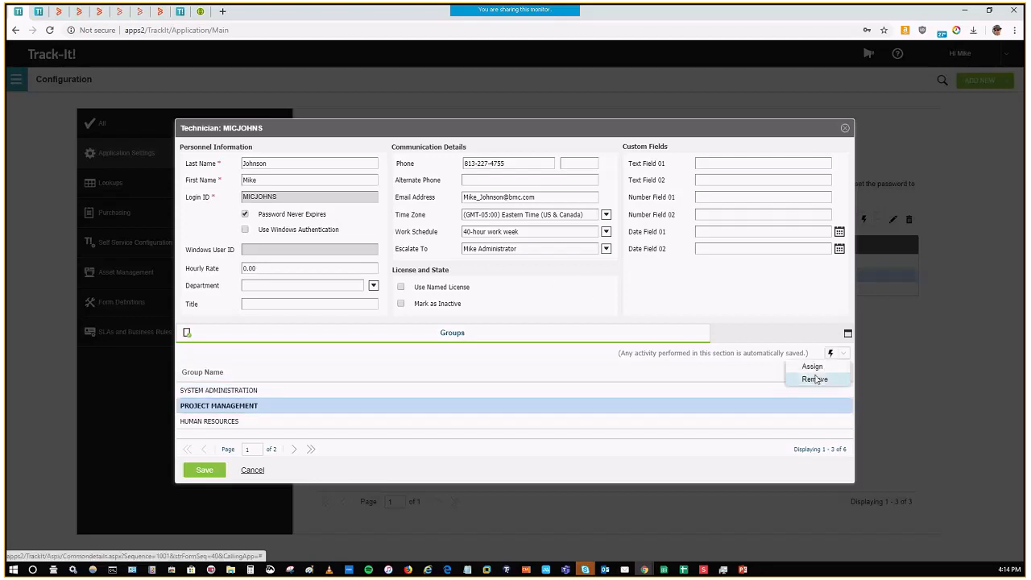
click(731, 195)
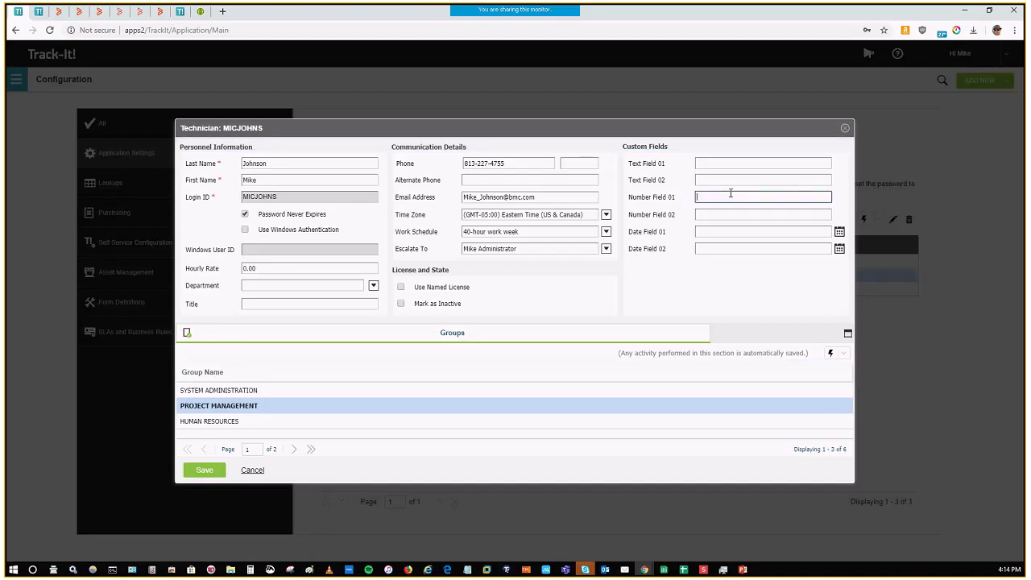
click(845, 128)
click(566, 100)
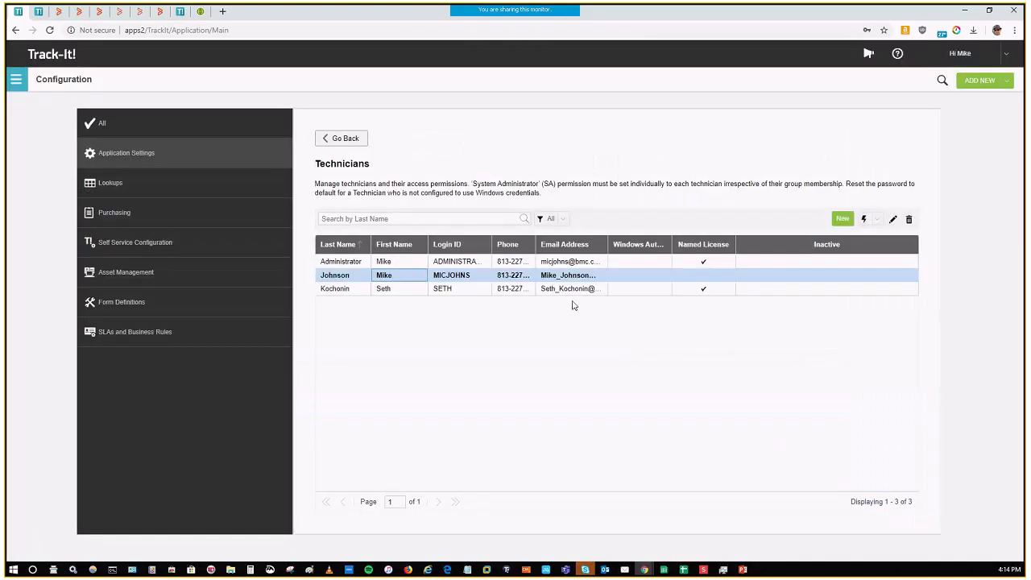
Step: Open the same technician's permissions and review the System Administrator option and the list of groups
click(877, 220)
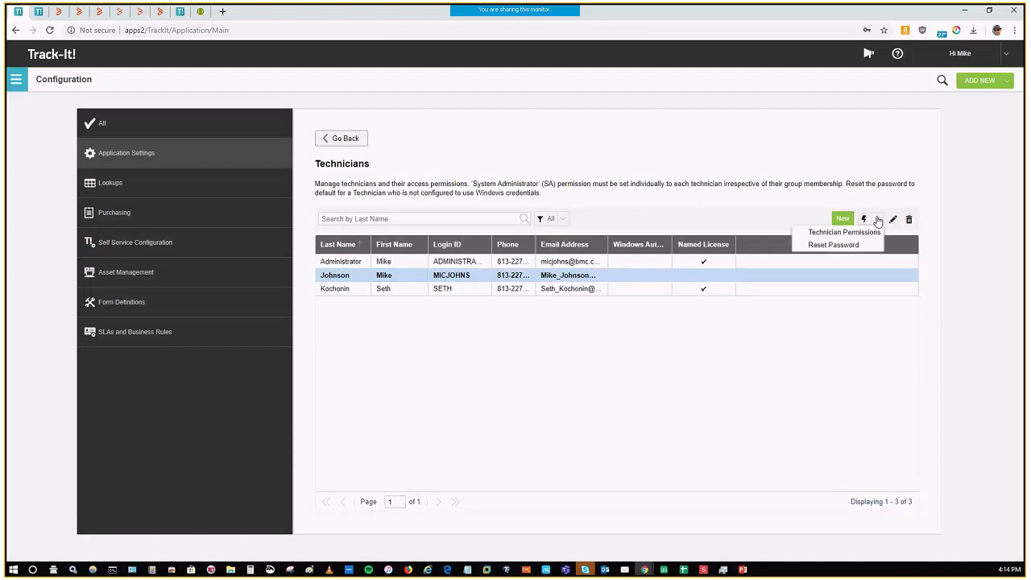
click(846, 232)
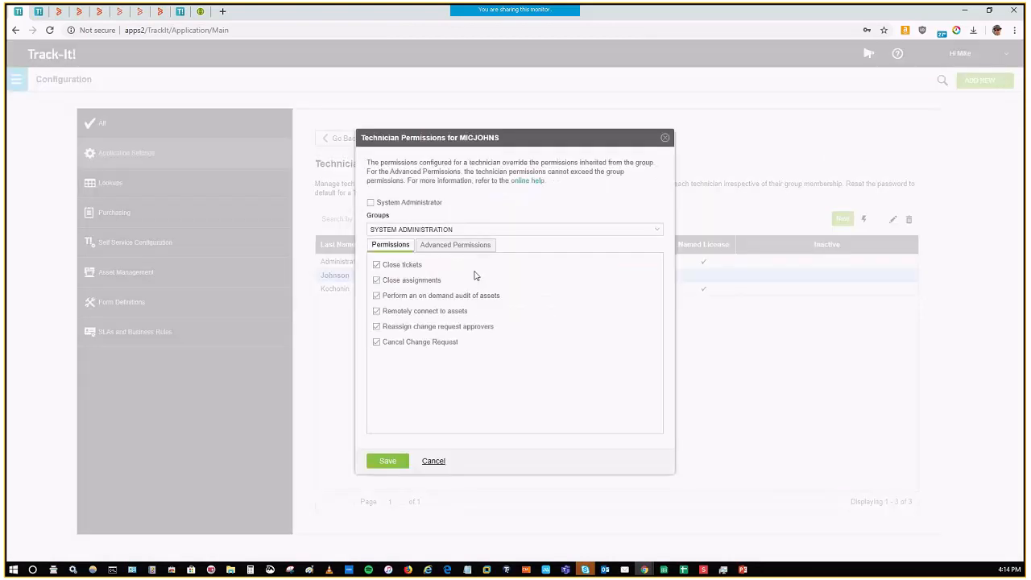
click(377, 203)
click(399, 207)
click(405, 208)
click(411, 208)
click(656, 231)
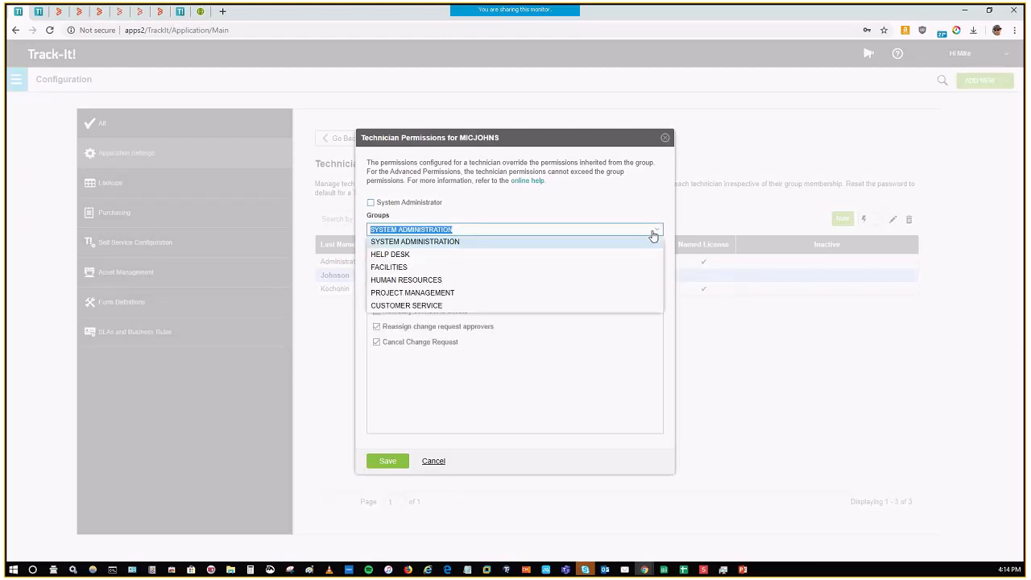
click(566, 203)
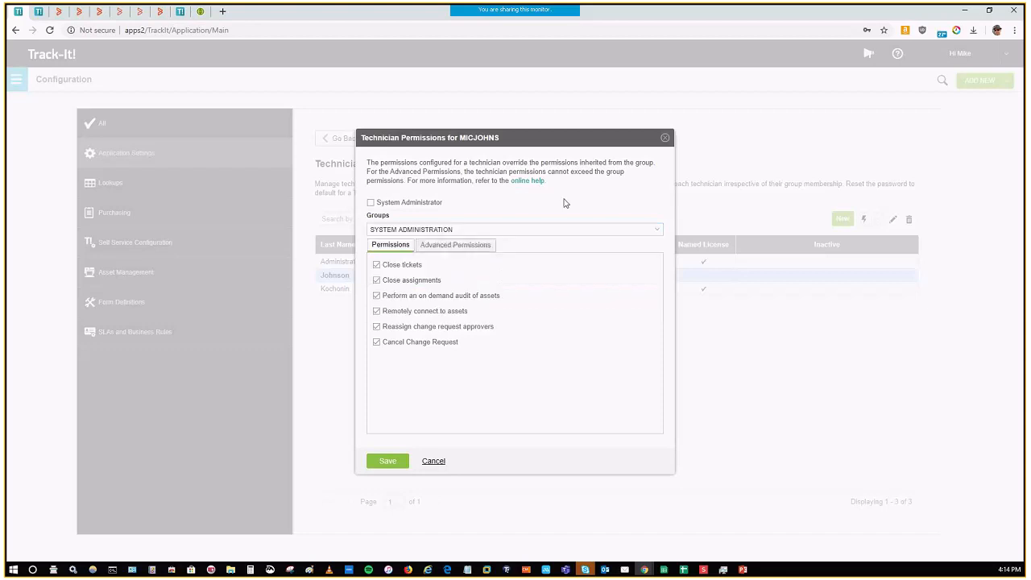
Step: Compare the basic and Advanced Permissions for the SYSTEM ADMINISTRATION group, look through all modules, and cancel the permissions dialog
click(462, 248)
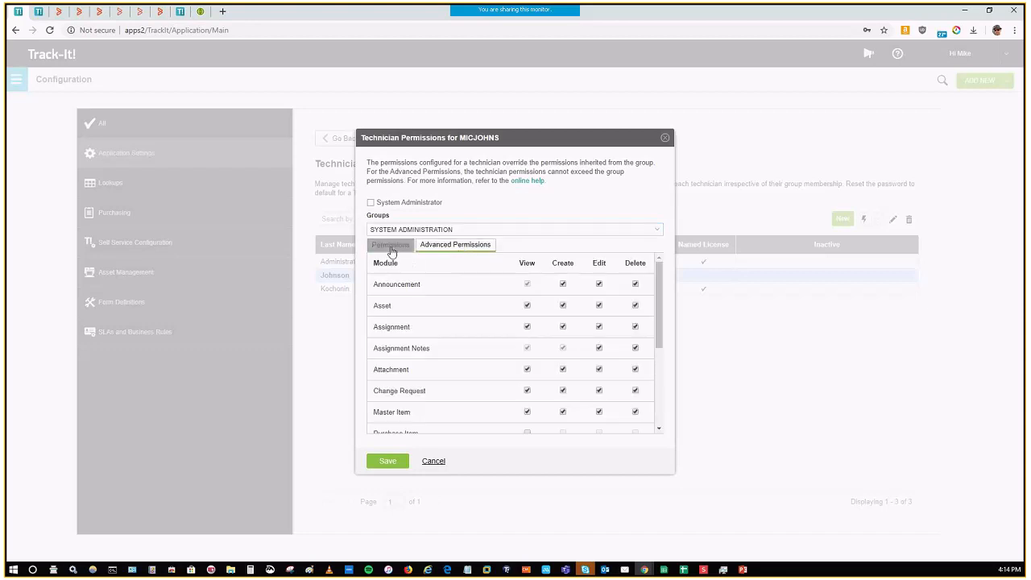
click(391, 250)
click(458, 246)
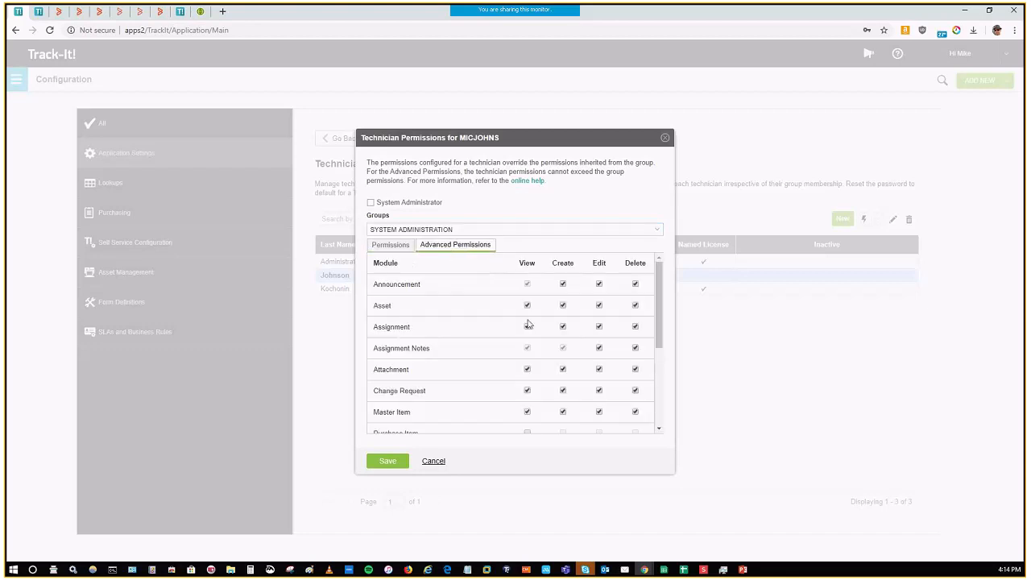
scroll(600, 384, down, 3)
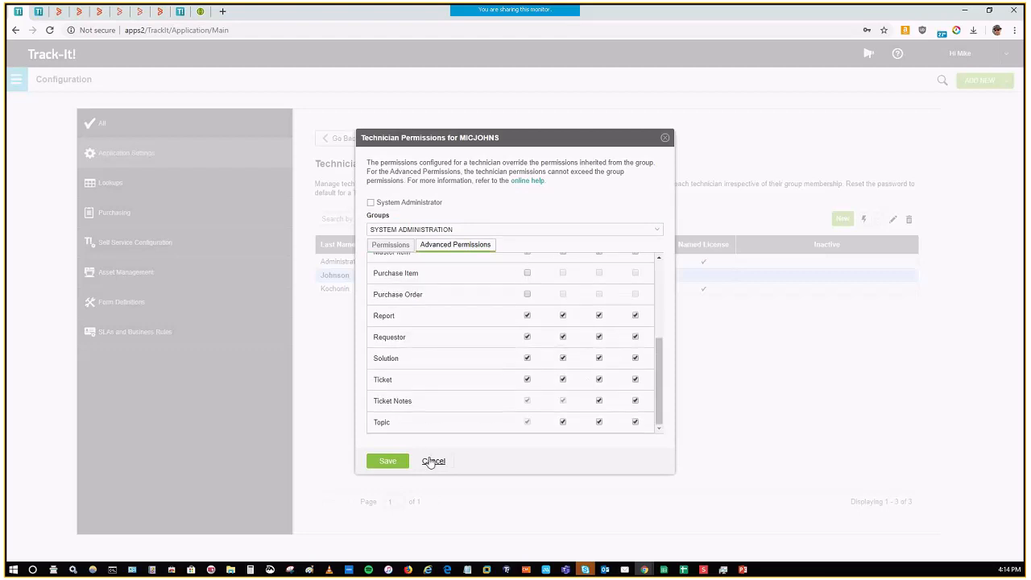
click(428, 461)
click(493, 324)
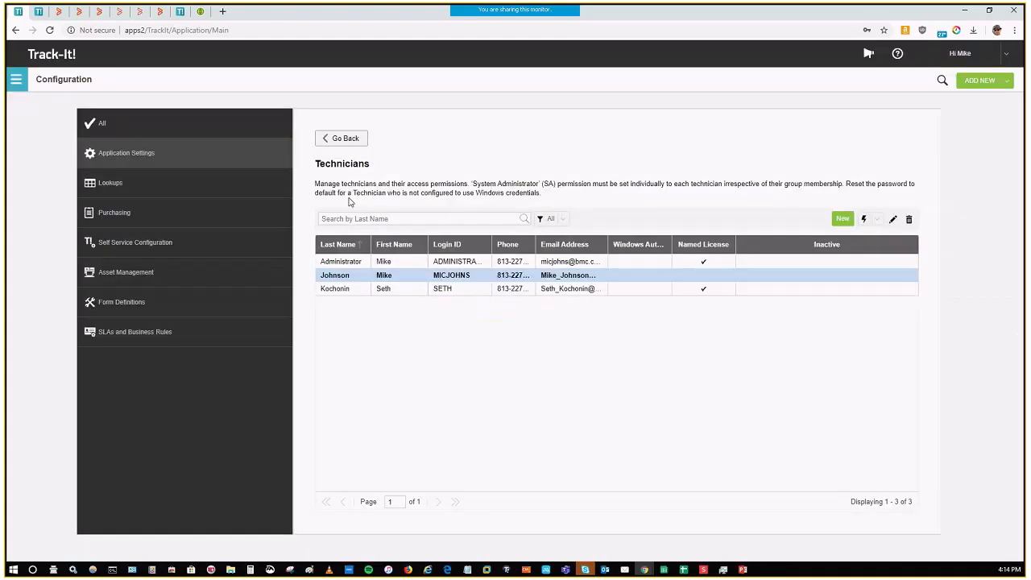
Step: View the Directory Importer's Selection and Licensing settings for technicians and requestors, then return to Application Settings
click(353, 139)
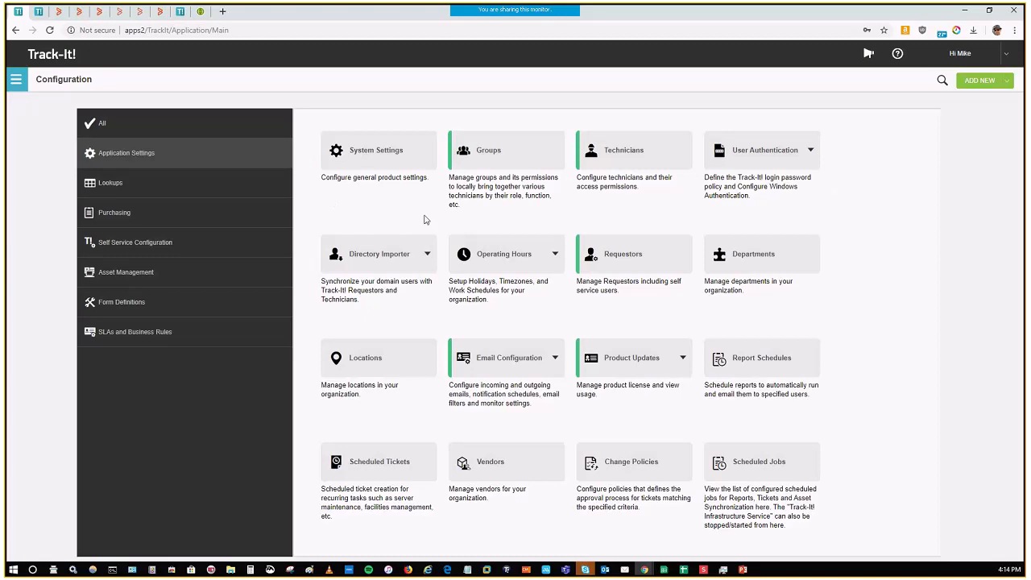
click(395, 256)
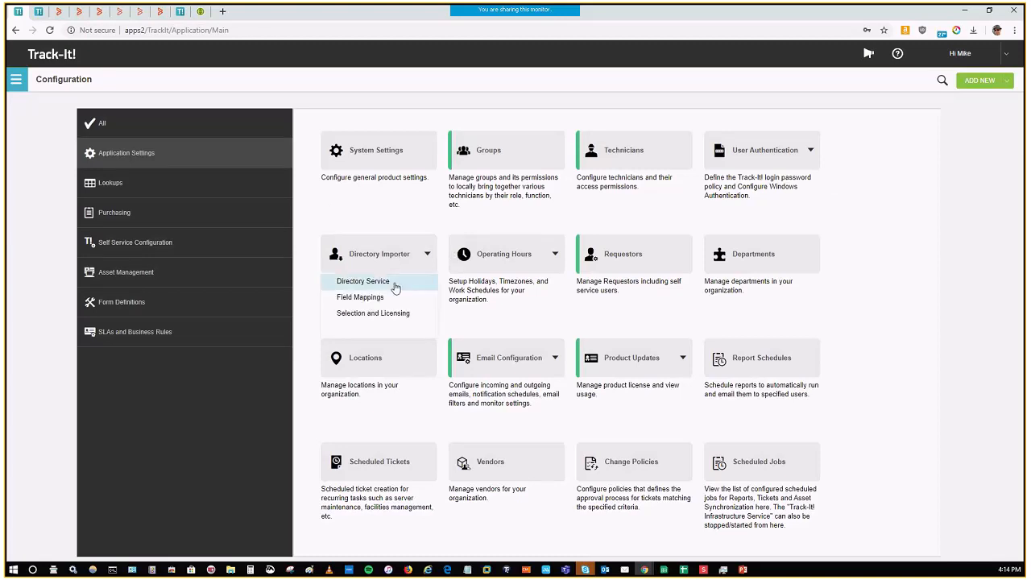
click(385, 315)
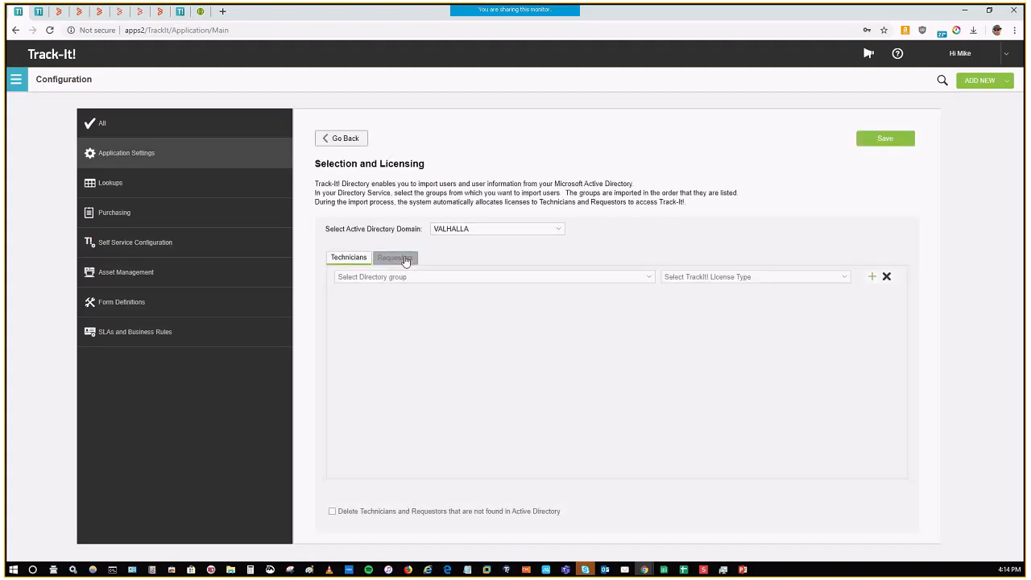
click(405, 259)
click(345, 138)
Step: Examine the Directory Importer's Field Mappings for technicians and requestors, including the Phone mapping, then go back
click(396, 271)
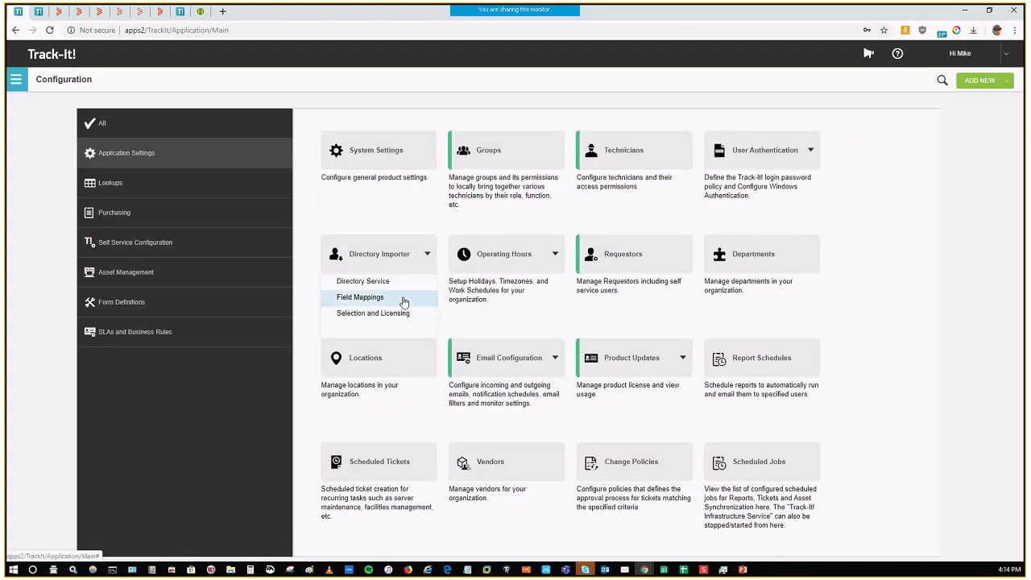
click(403, 298)
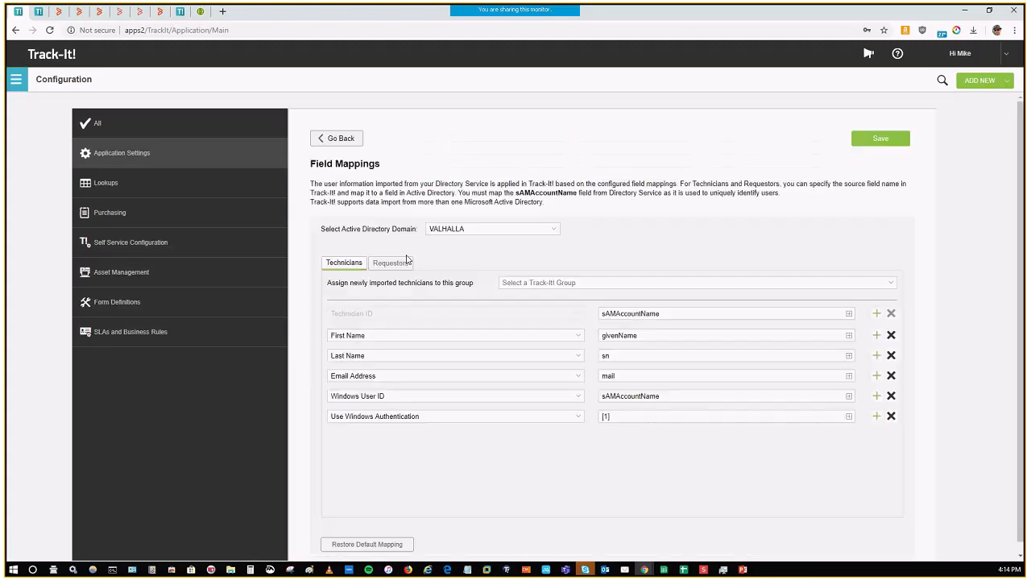
click(401, 265)
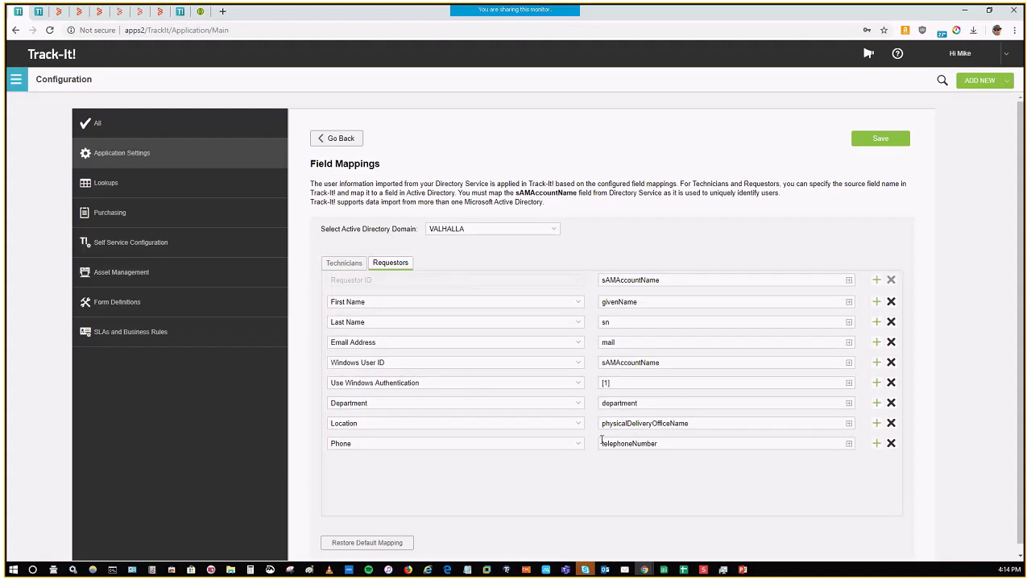
click(580, 444)
click(581, 448)
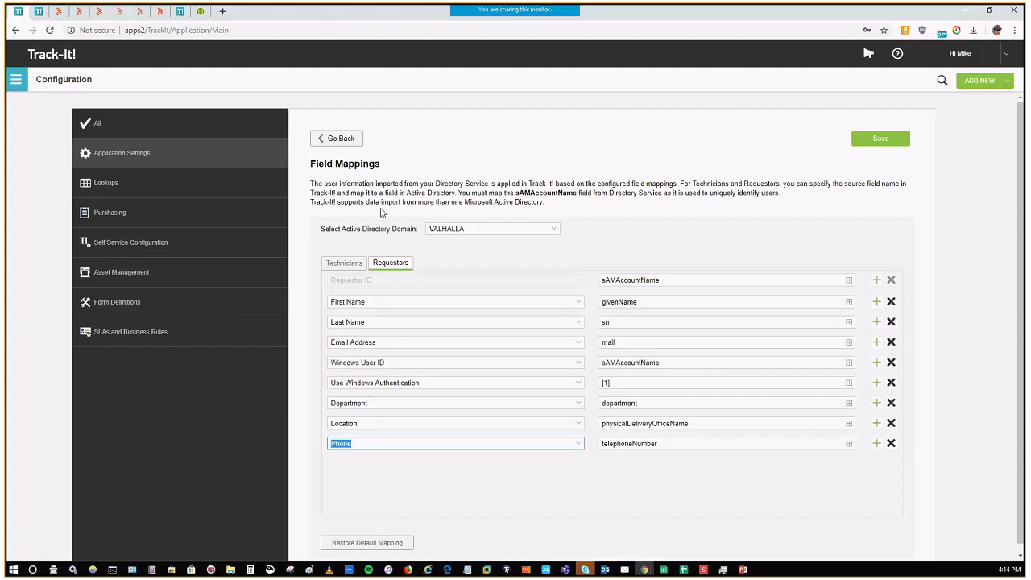
click(343, 148)
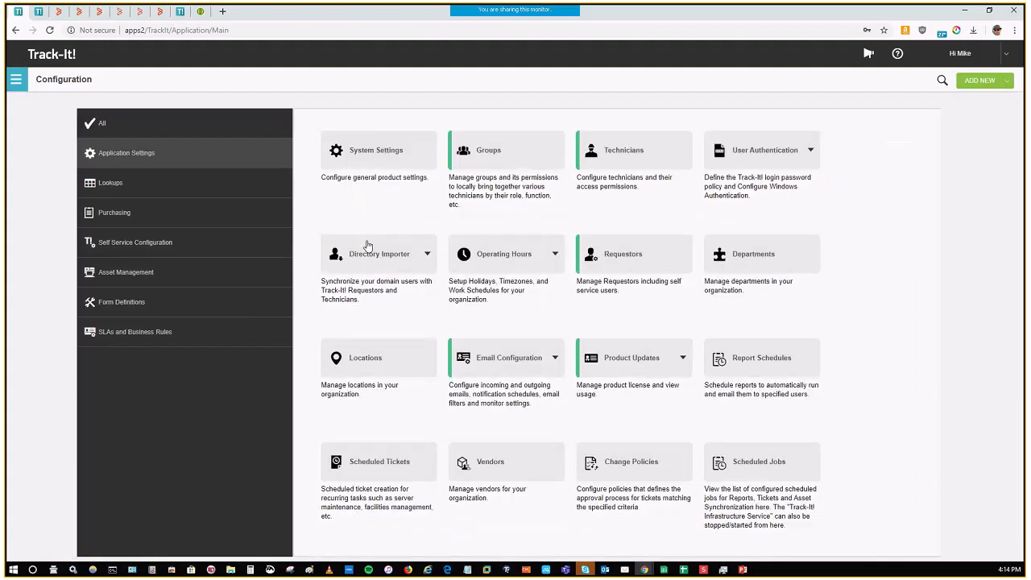
Step: Open the Directory Service page and look over the Folkvagnr and VALHALLA domain entries
click(370, 254)
click(354, 278)
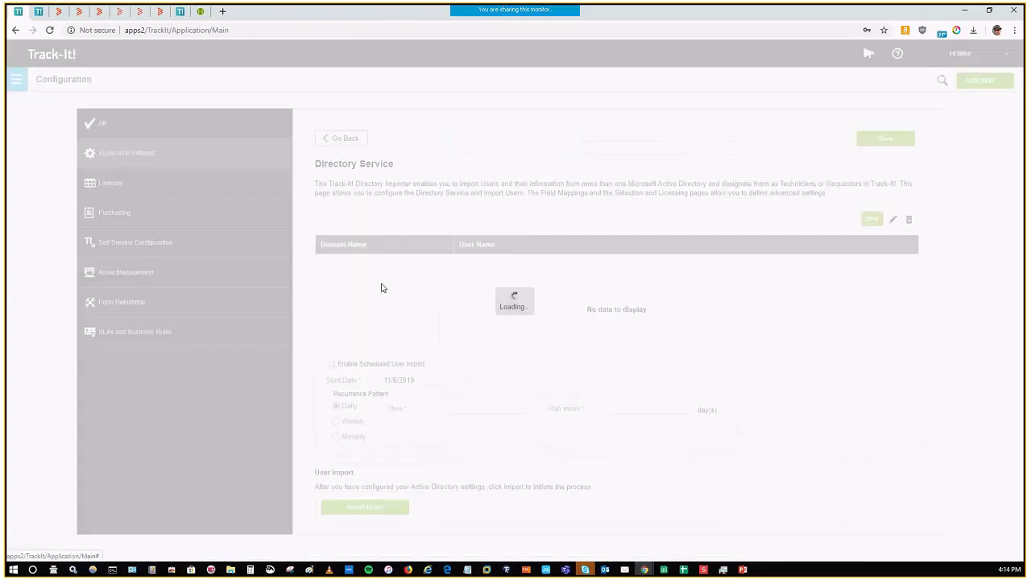
click(432, 277)
click(502, 264)
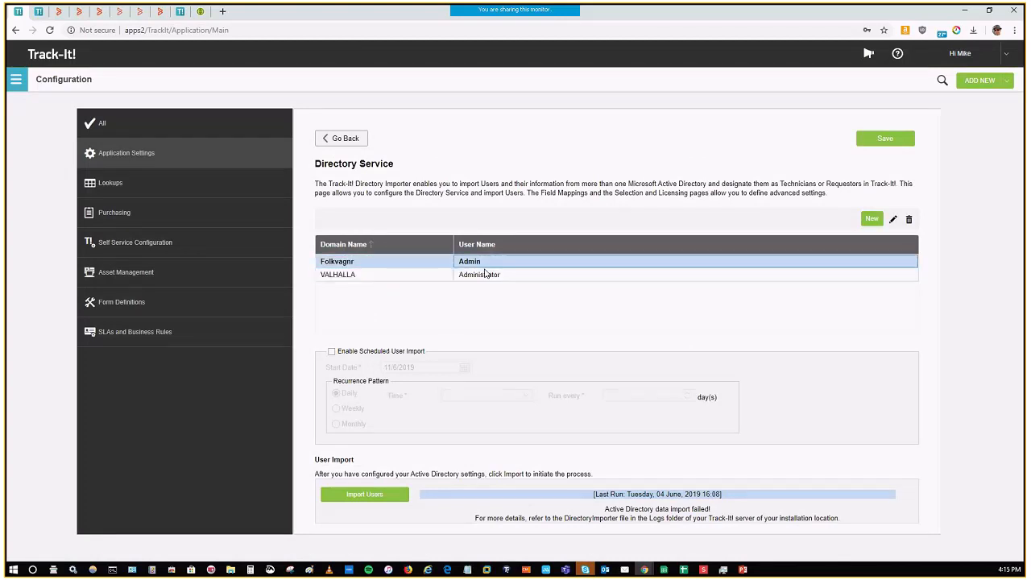
click(445, 277)
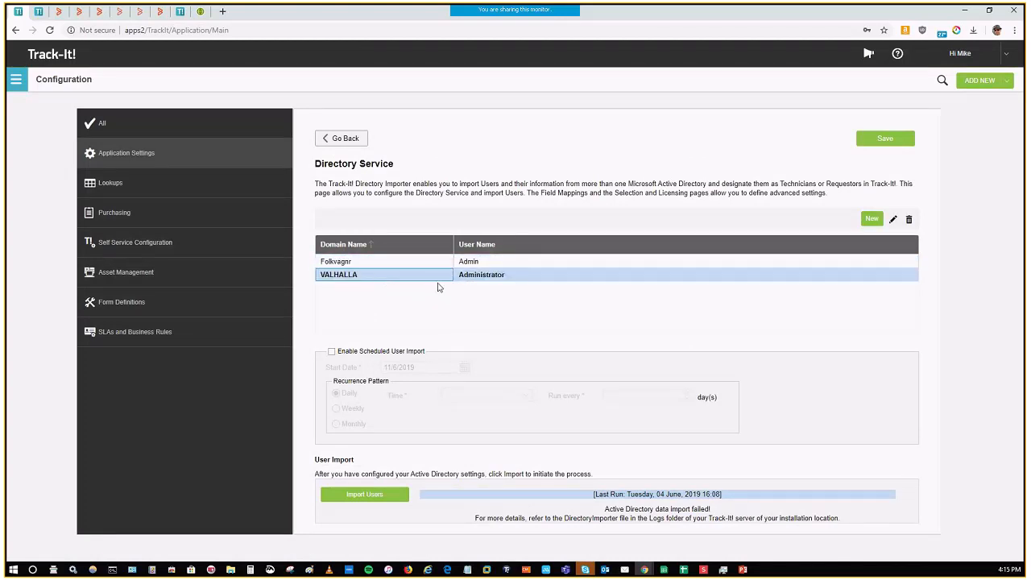
Step: Leave Directory Service, view the Windows Authentication settings for Help Desk and Self Service, and return to Application Settings
click(352, 138)
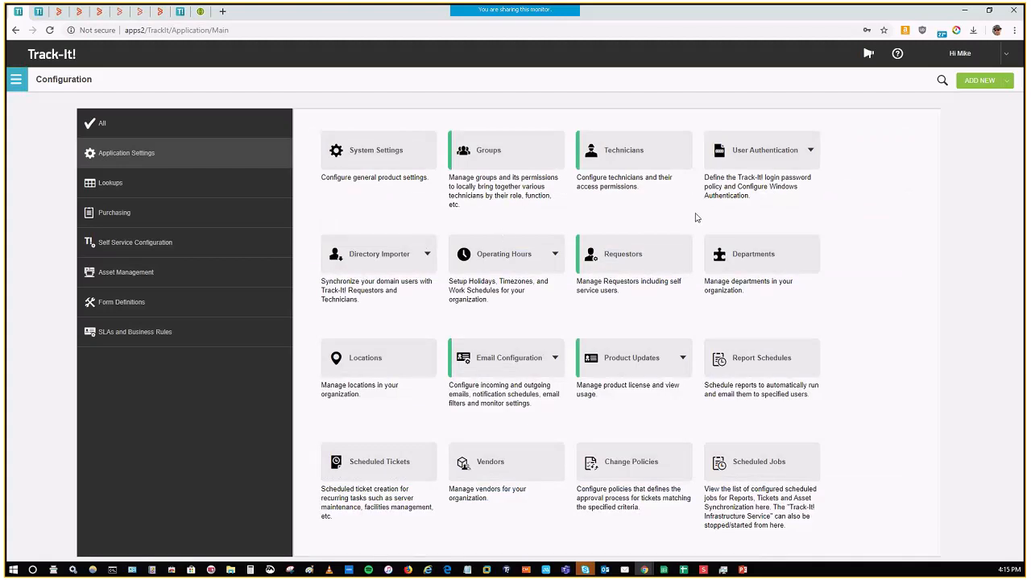
click(761, 192)
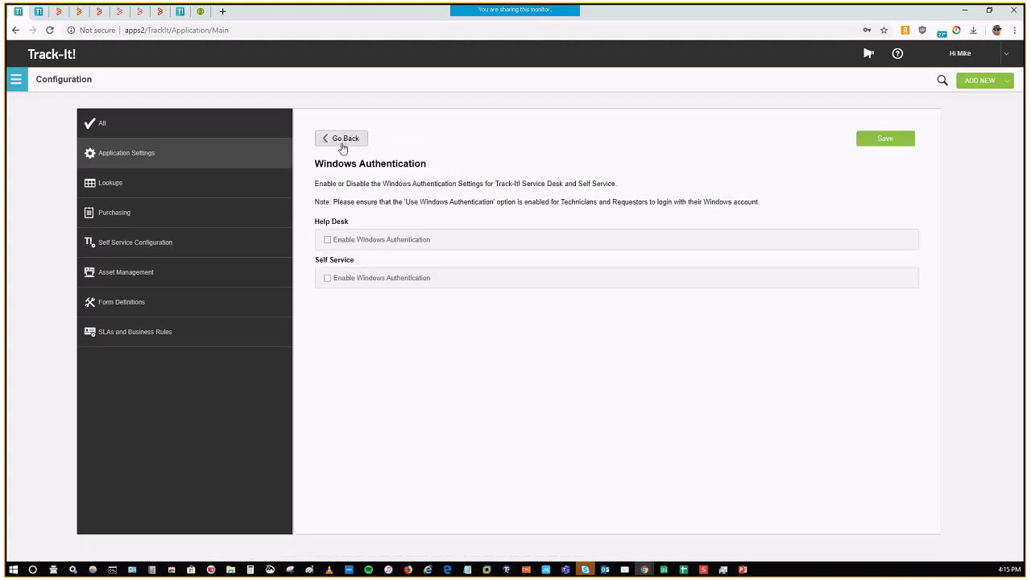
mouse_move(514, 364)
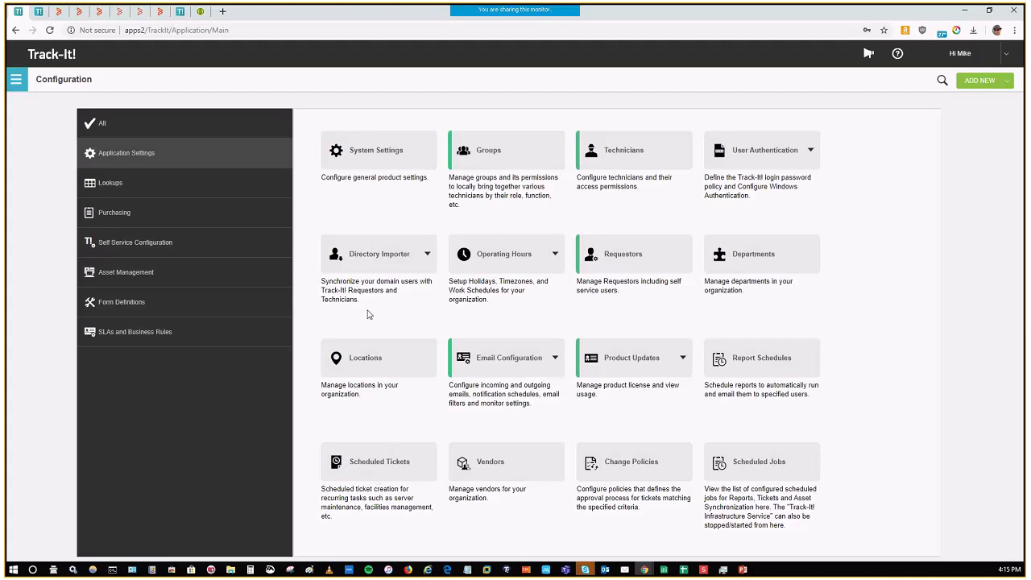
Step: Open the Priorities list in Lookups and go through the entries from 1 - Critical to 4 - Low
click(168, 197)
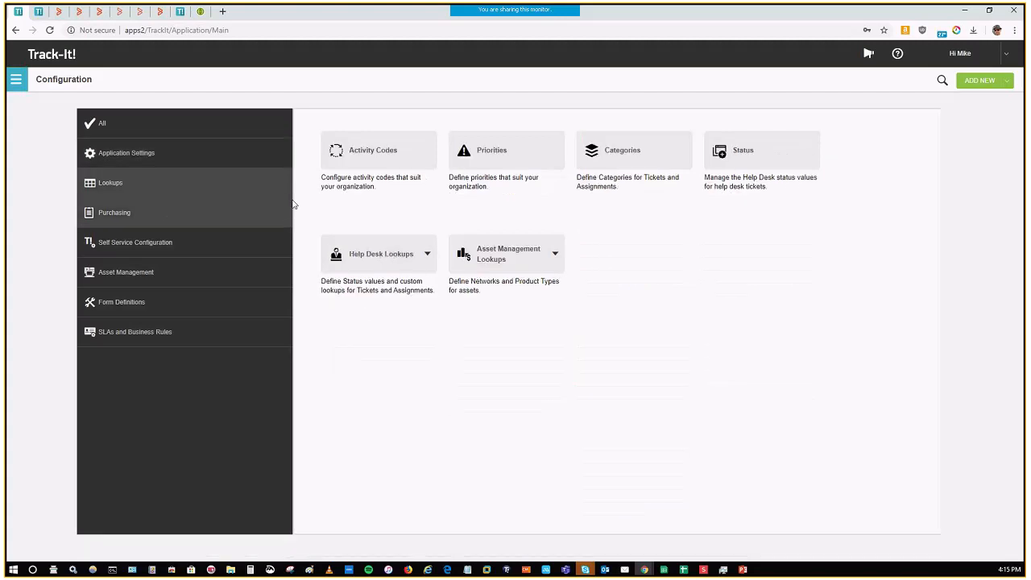
click(489, 170)
click(349, 304)
click(363, 280)
click(365, 257)
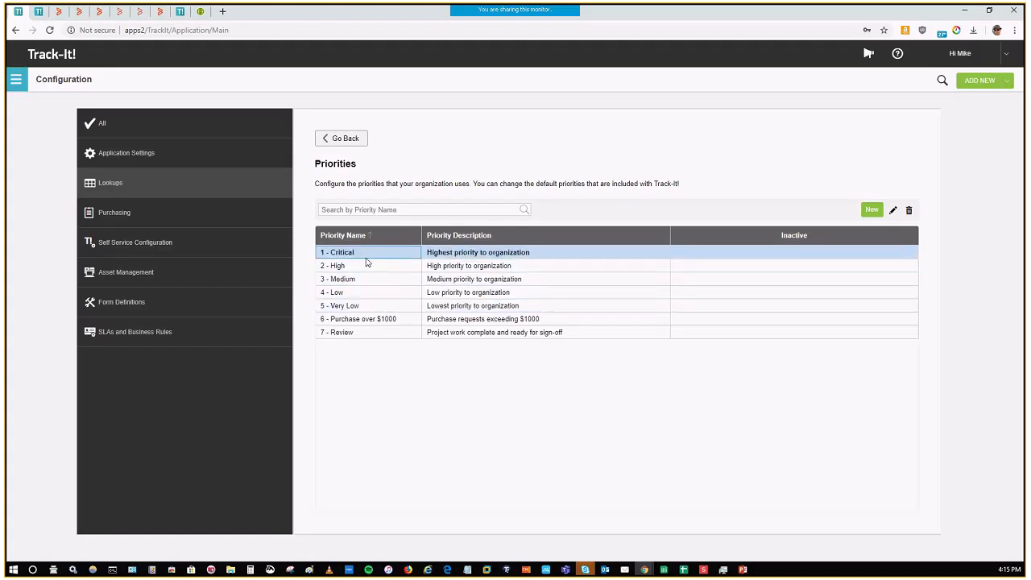
click(364, 269)
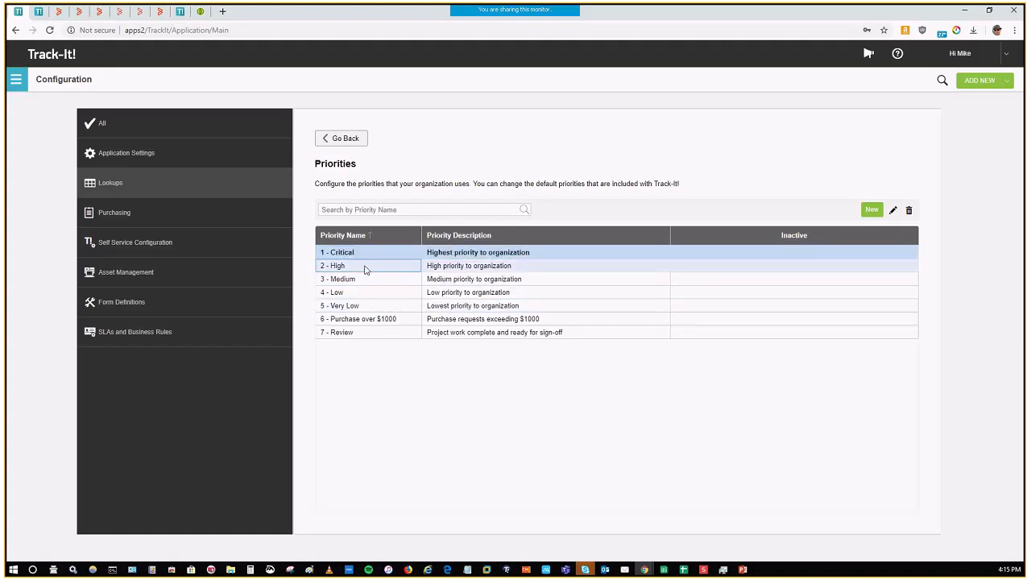
click(376, 281)
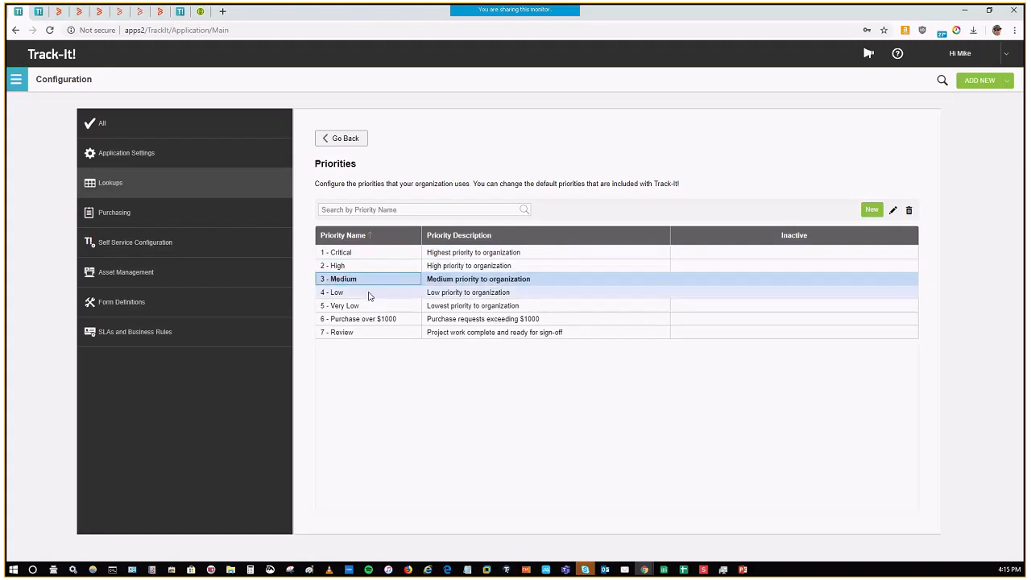
click(369, 296)
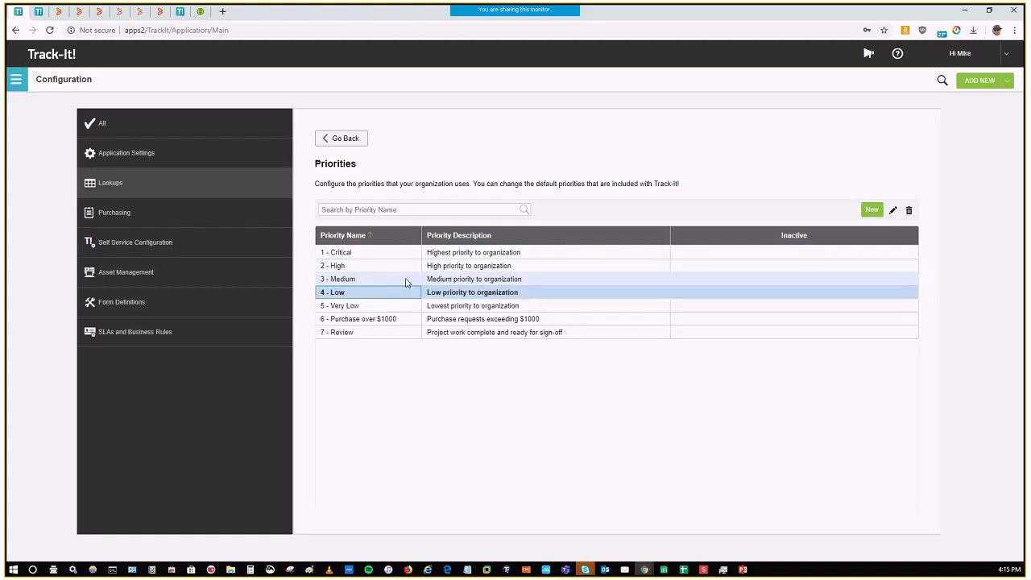
Step: Review the 1 - Critical priority's settings and available work schedules, close it without saving, and select the 7 - Review priority
double_click(395, 253)
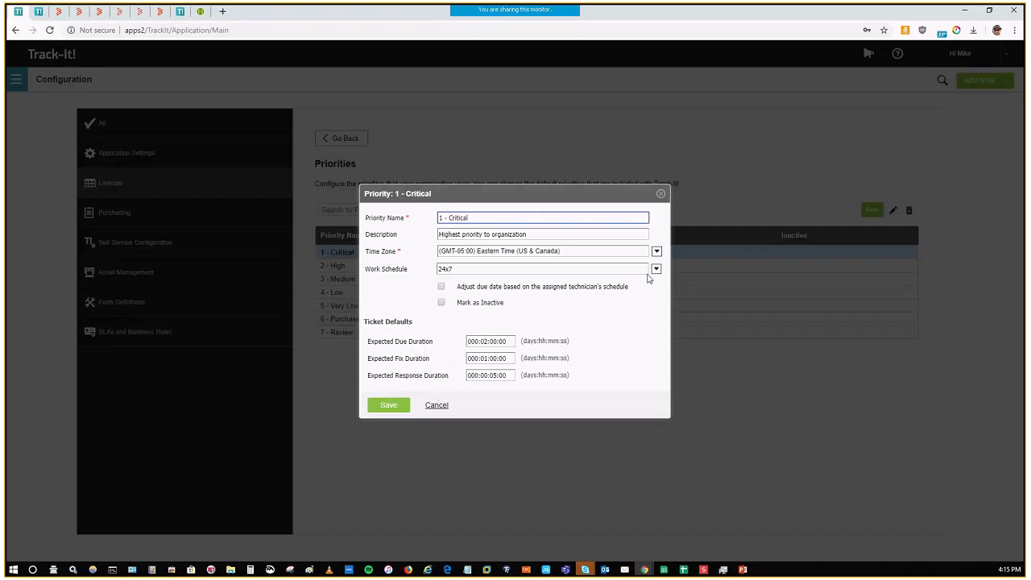
click(657, 270)
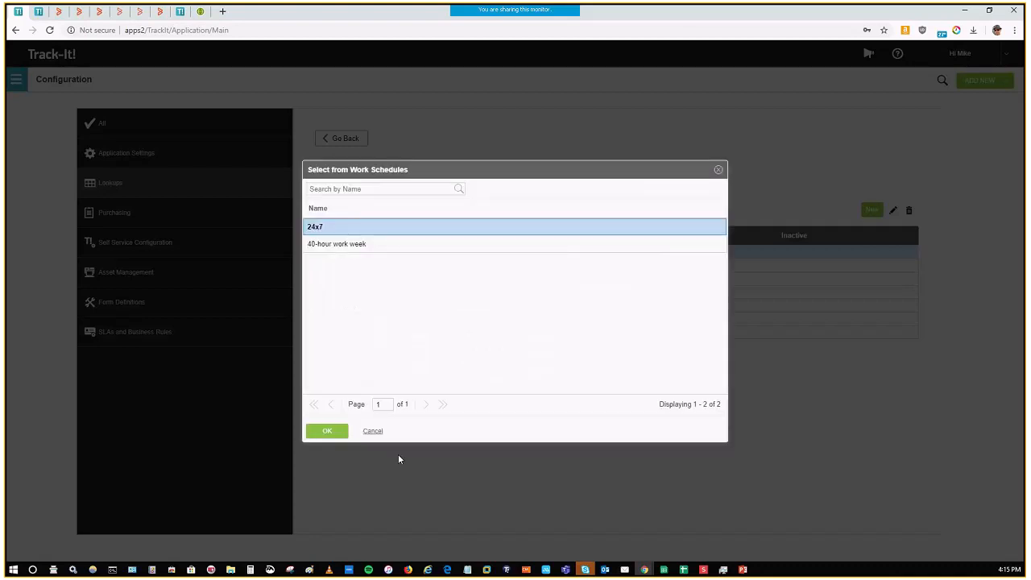
click(373, 432)
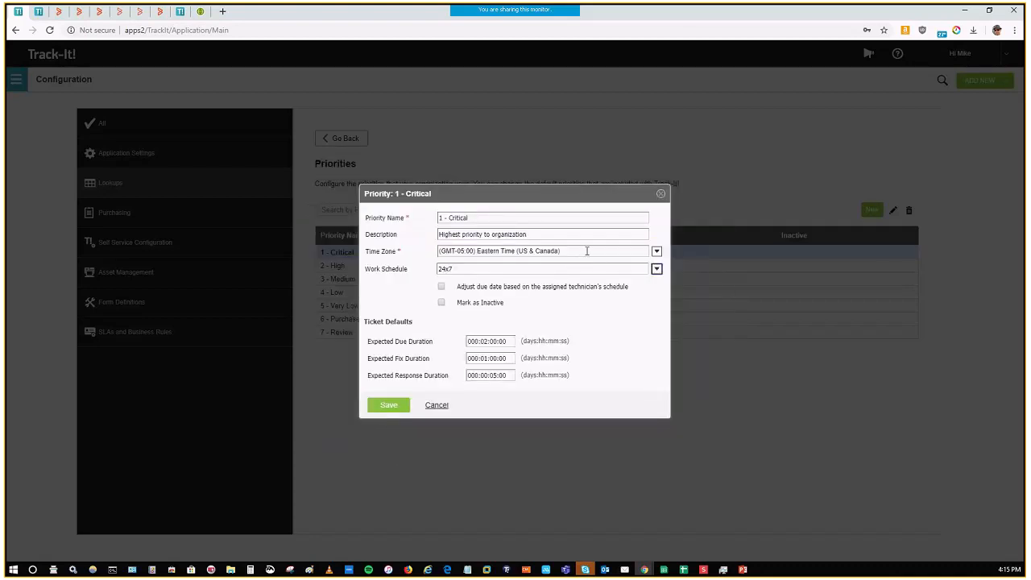
click(437, 405)
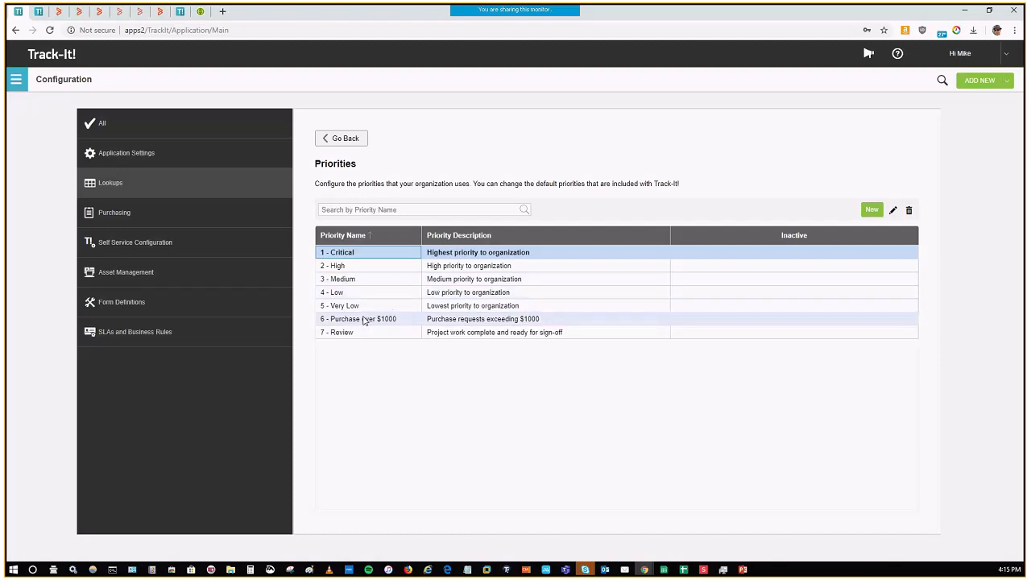
click(353, 333)
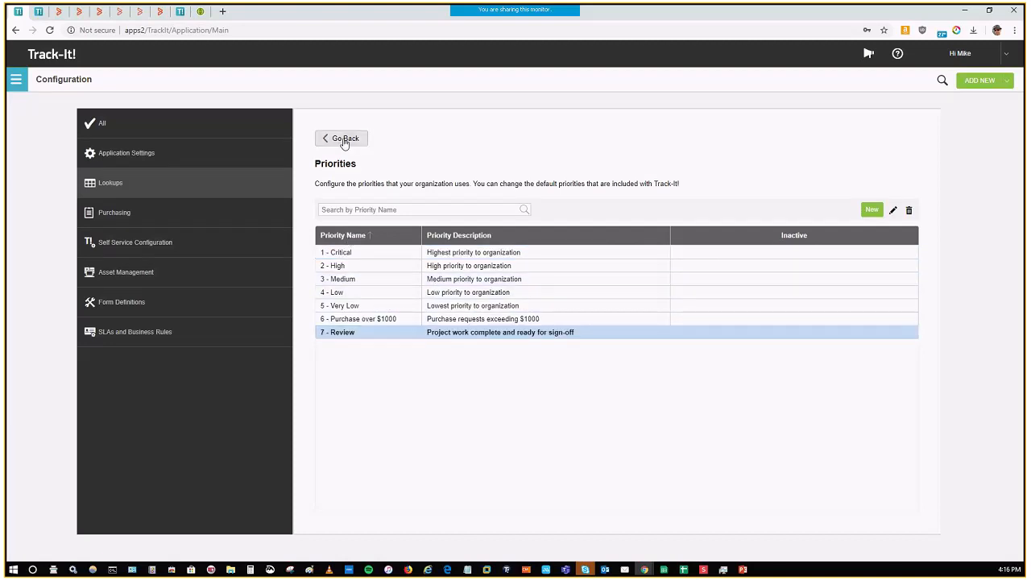
Step: Leave Priorities, open the Categories list in Lookups, and expand the Help Desk category to show its subcategories
click(341, 138)
click(633, 147)
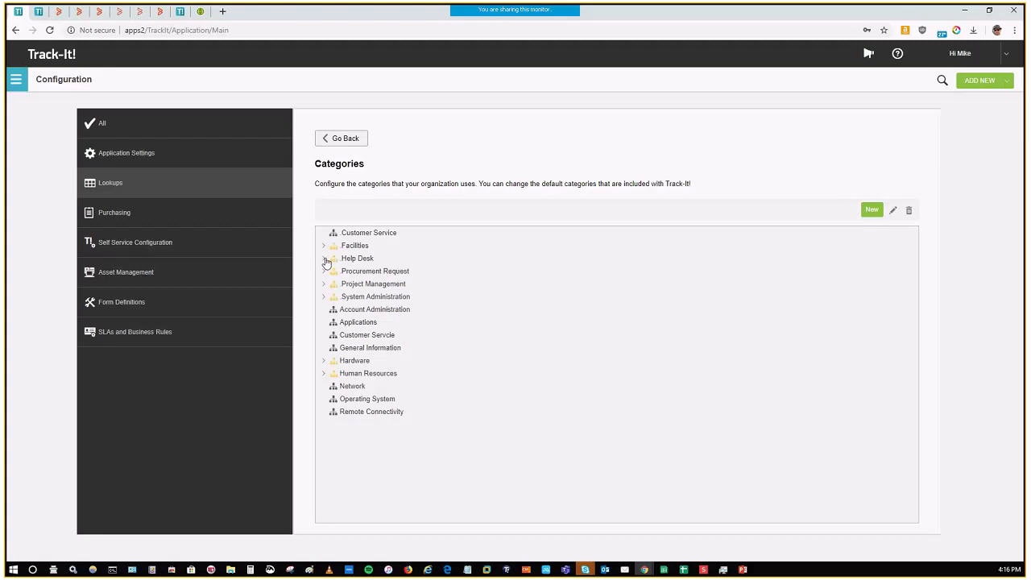
click(325, 258)
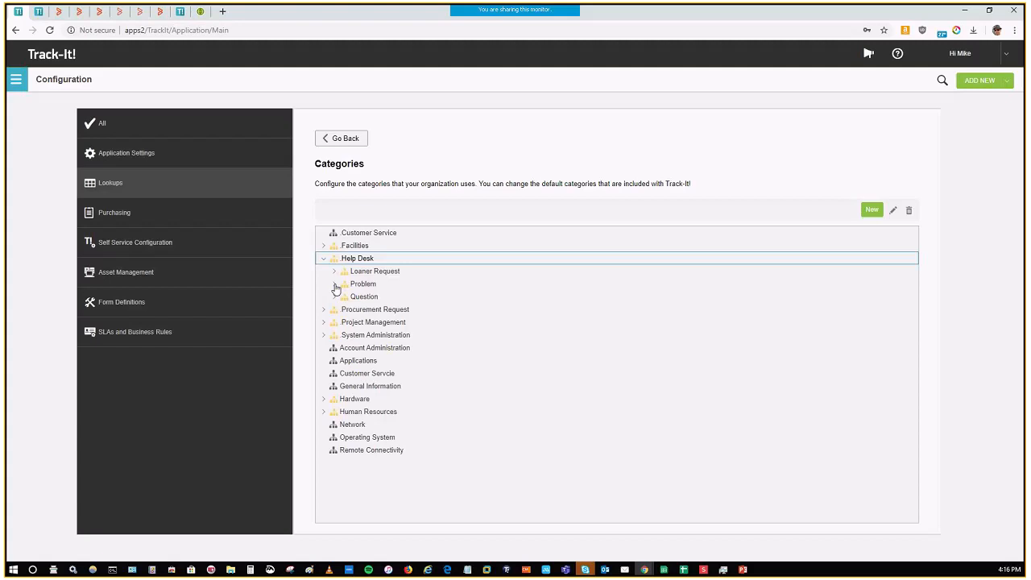
Step: Look through the Problem subcategories under Help Desk and the Maintenance subcategories under System Administration, collapsing Help Desk and Maintenance again
click(335, 285)
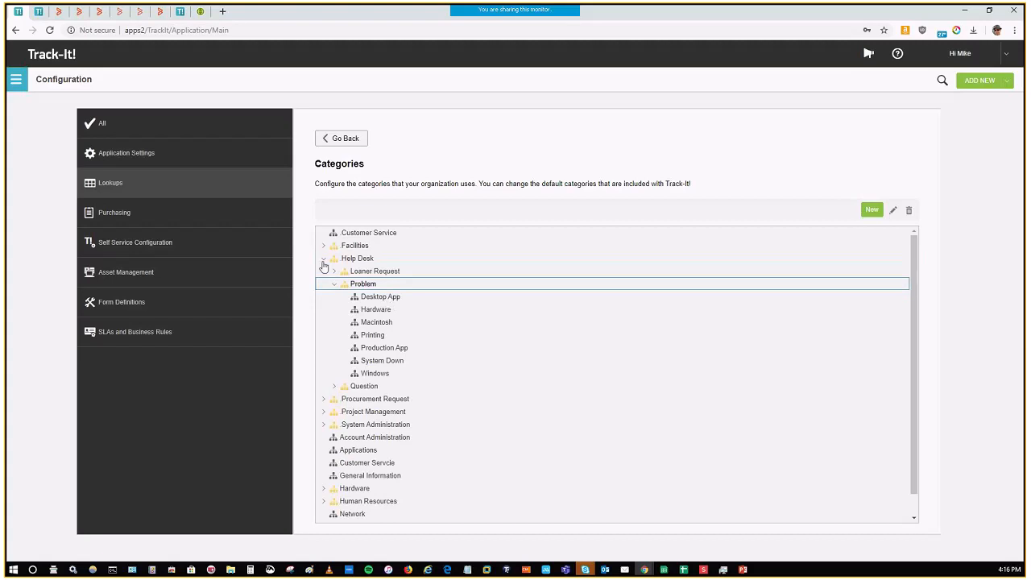
click(323, 261)
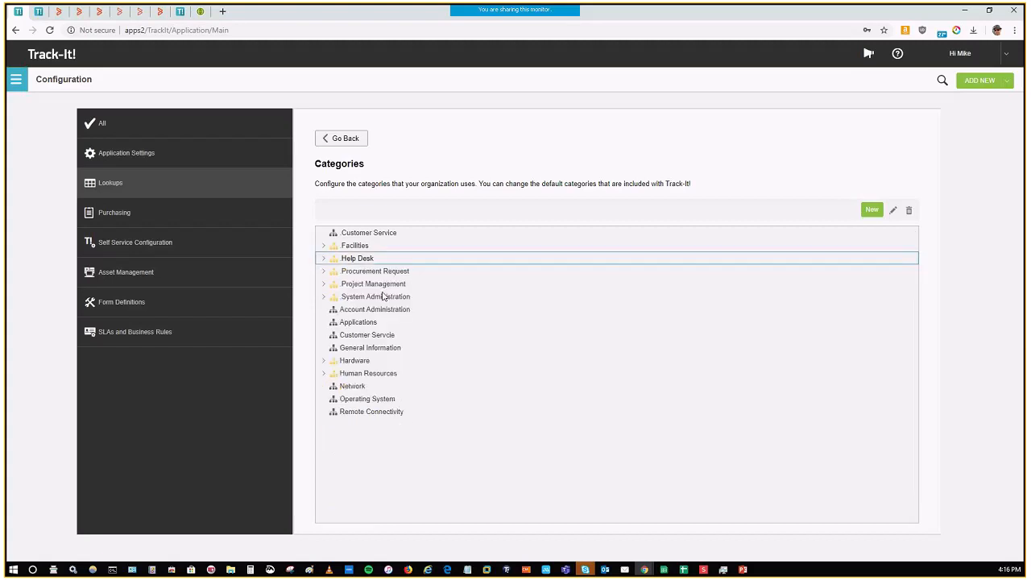
click(323, 296)
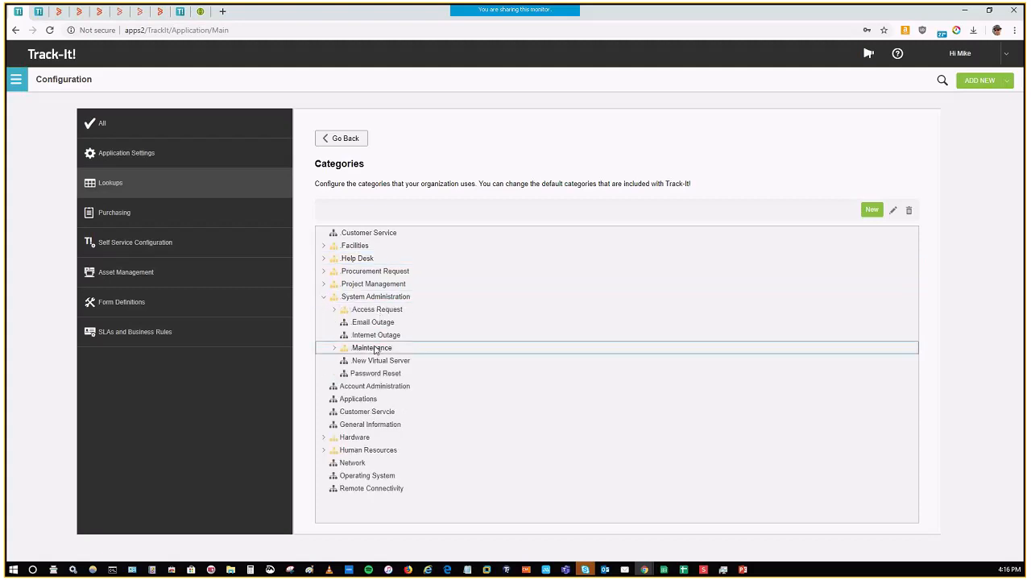
click(378, 348)
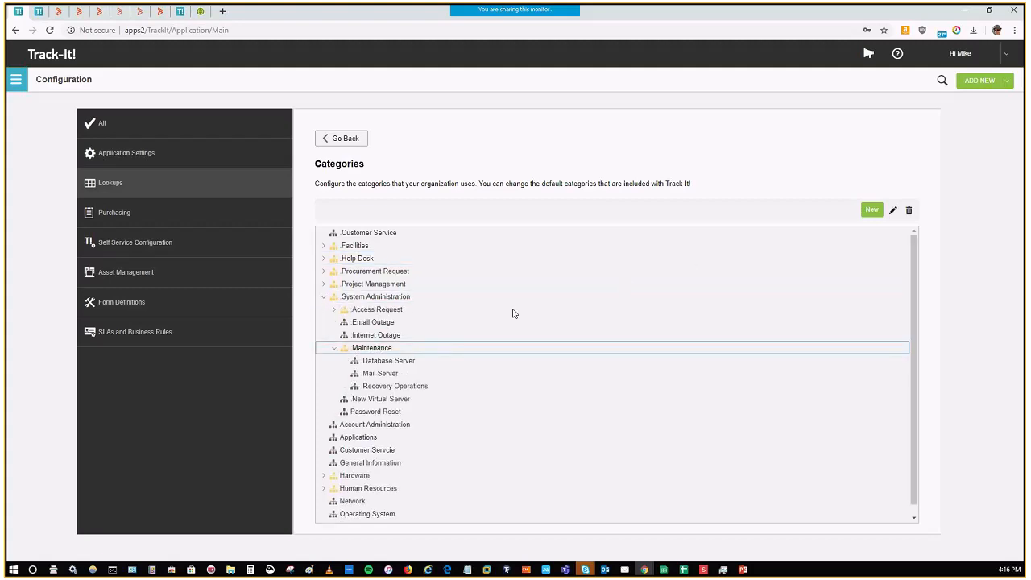
click(359, 348)
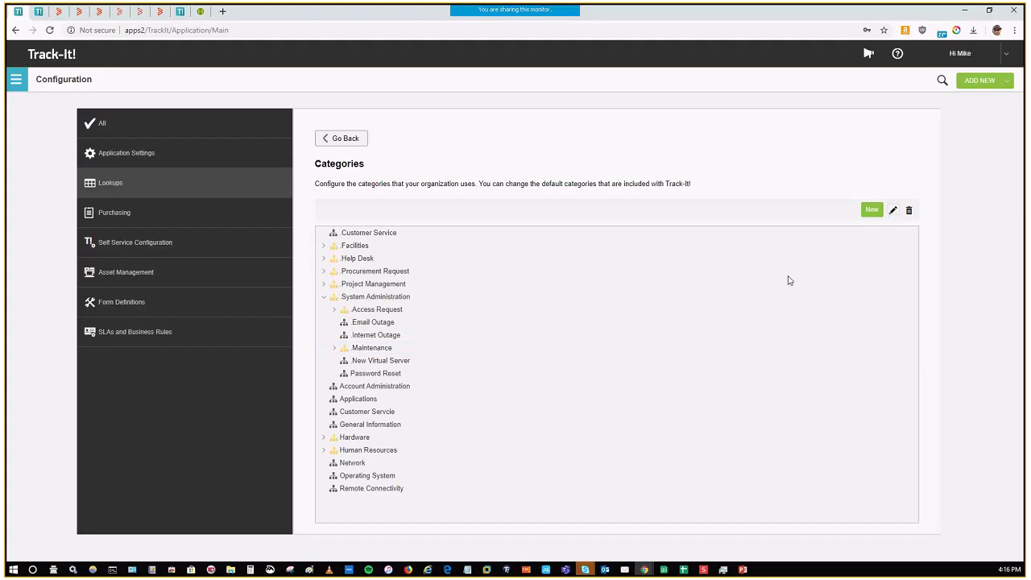
click(384, 352)
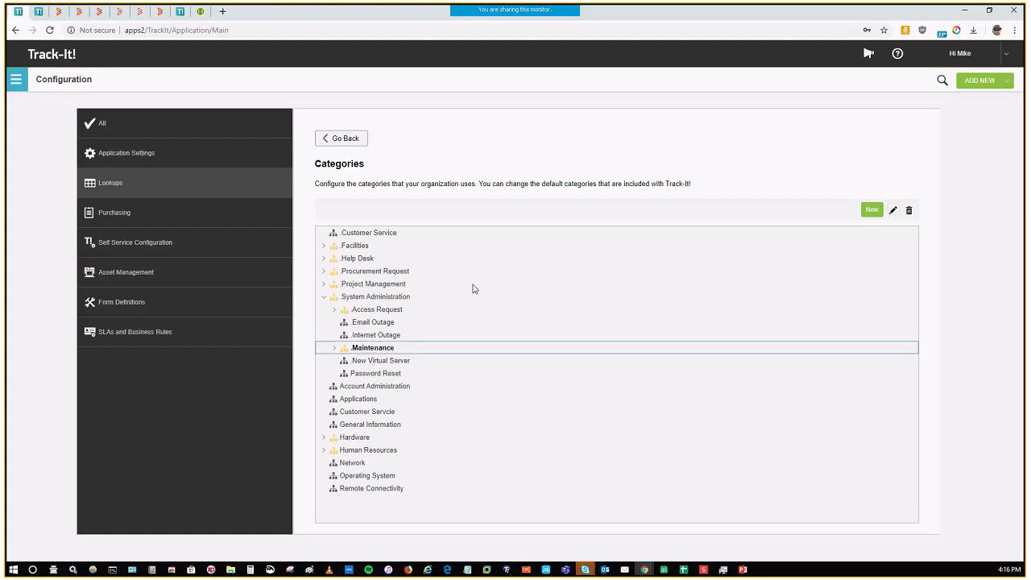
Step: Leave Categories, review the On Hold status in the Status list without saving, and return to Lookups
click(343, 139)
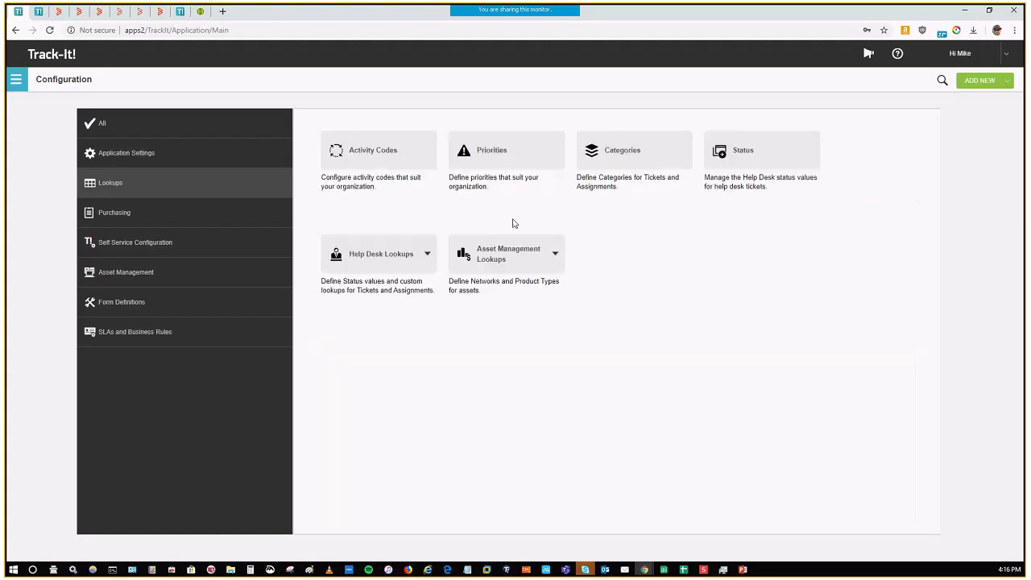
click(748, 159)
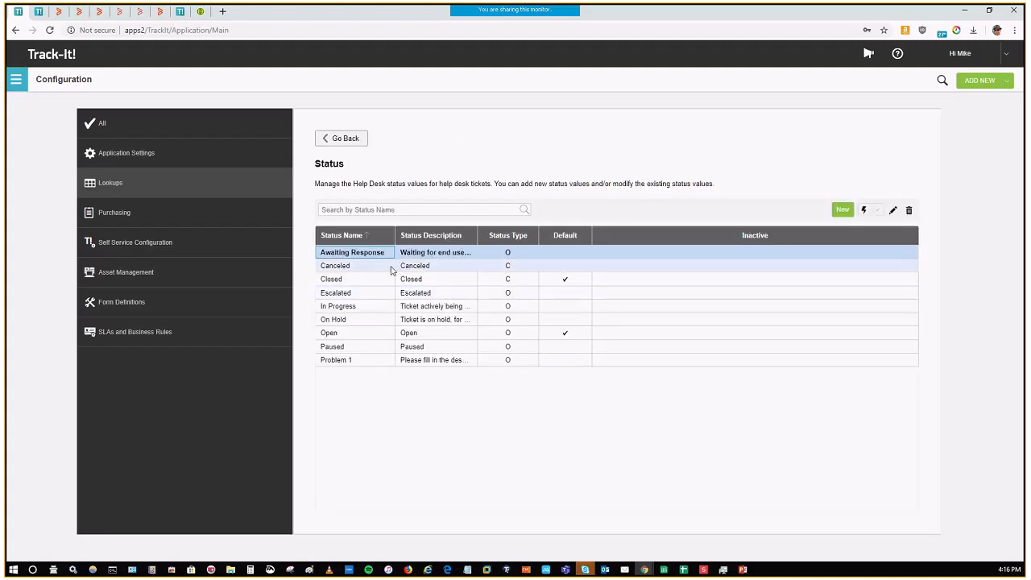
double_click(378, 320)
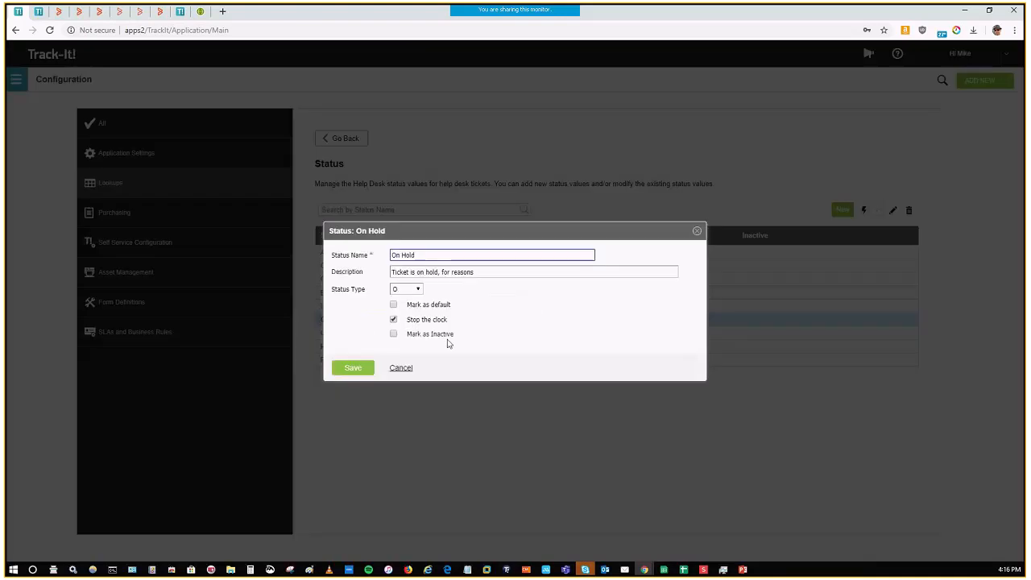
click(398, 373)
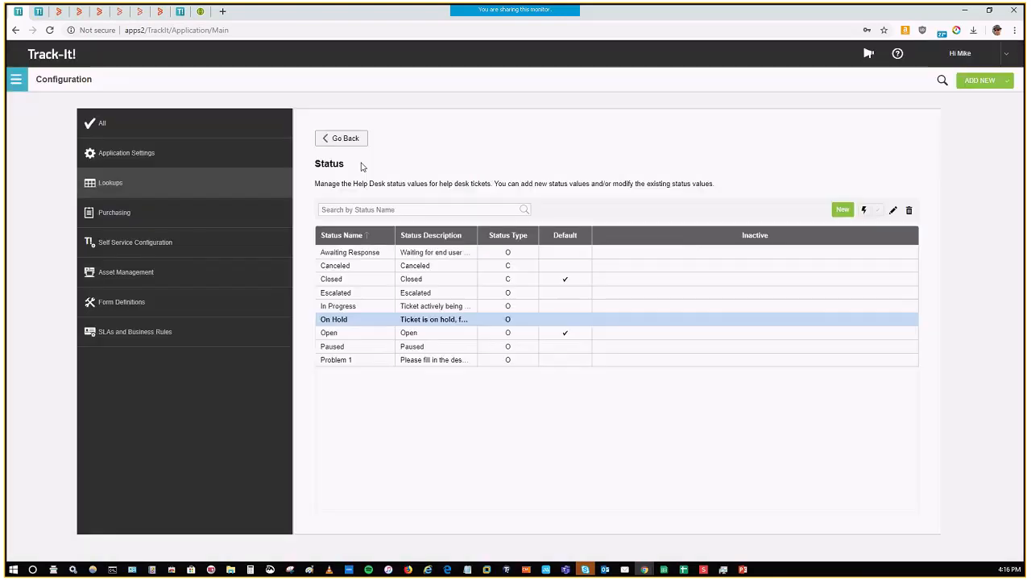
click(346, 142)
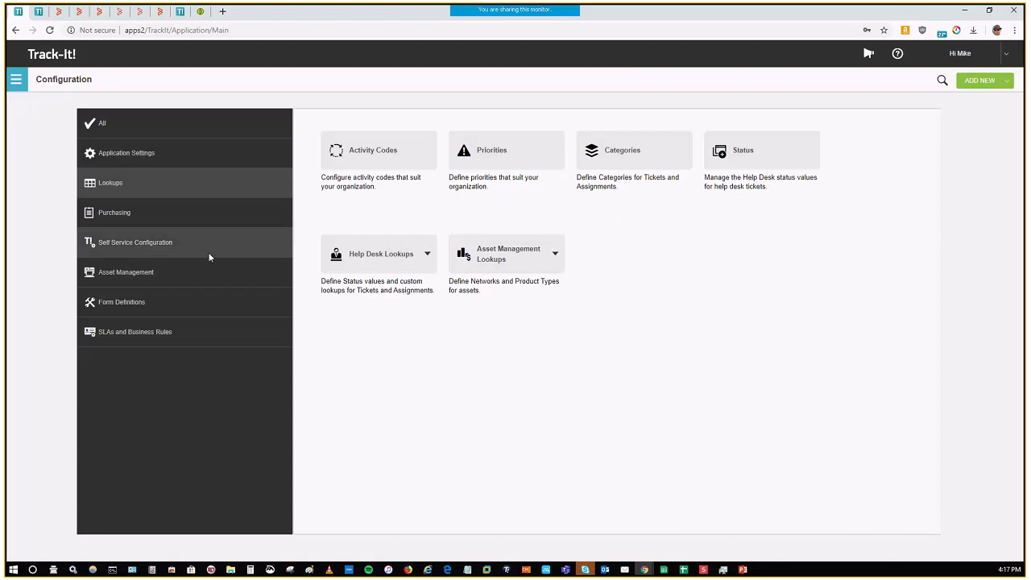
Step: View the Purchasing configuration options, and open the Appearance Settings of Self Service Configuration
click(140, 221)
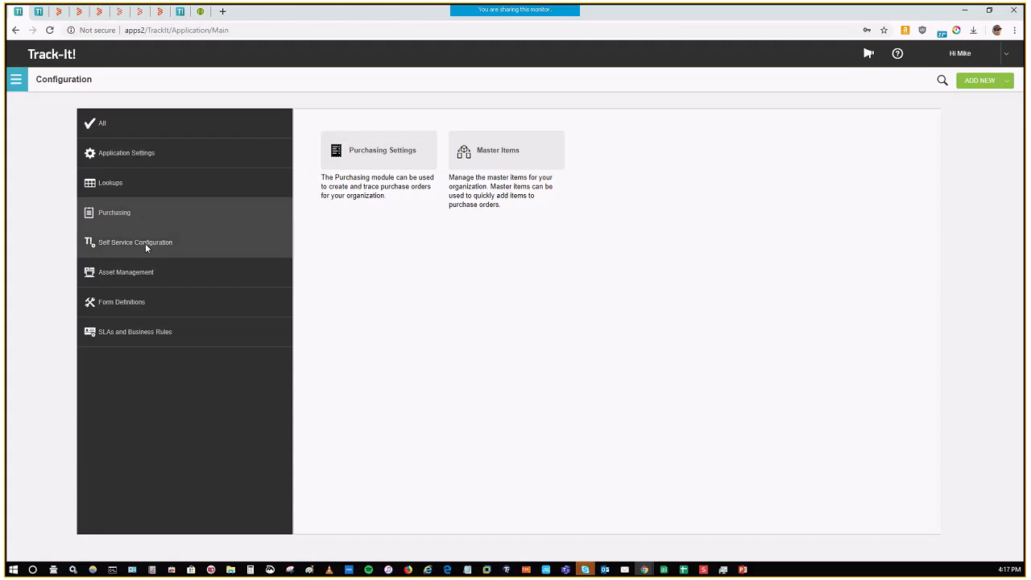
click(146, 248)
click(395, 165)
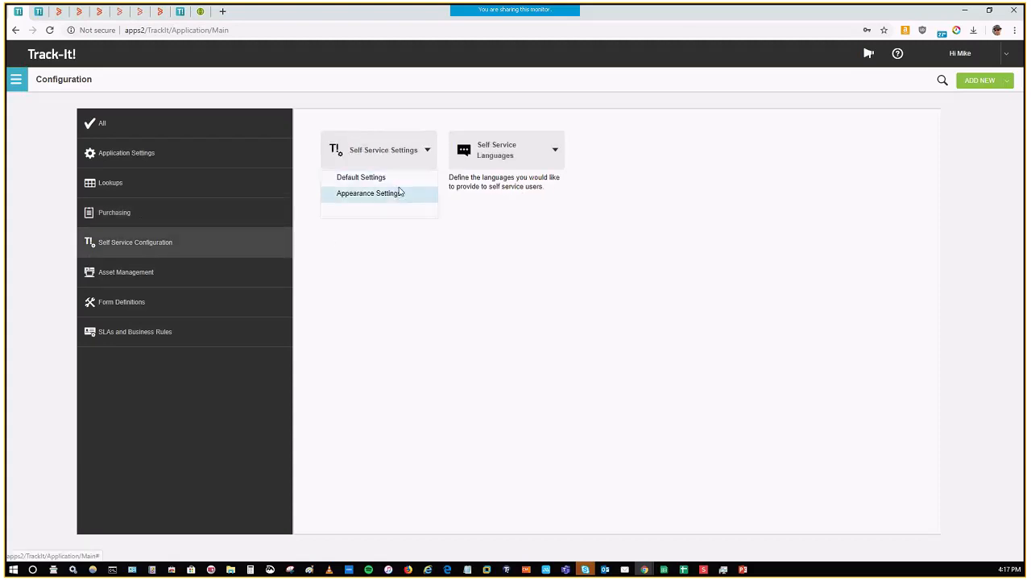
click(400, 193)
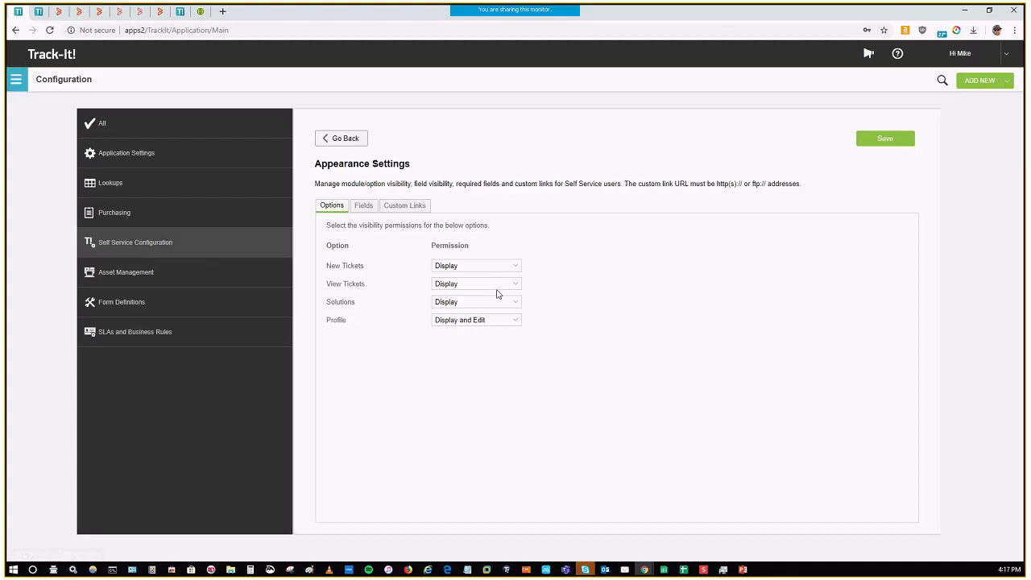
Step: Review the Self Service field settings for Create Ticket, toggling Date 2's visibility on and off, and show those for View Ticket
click(366, 207)
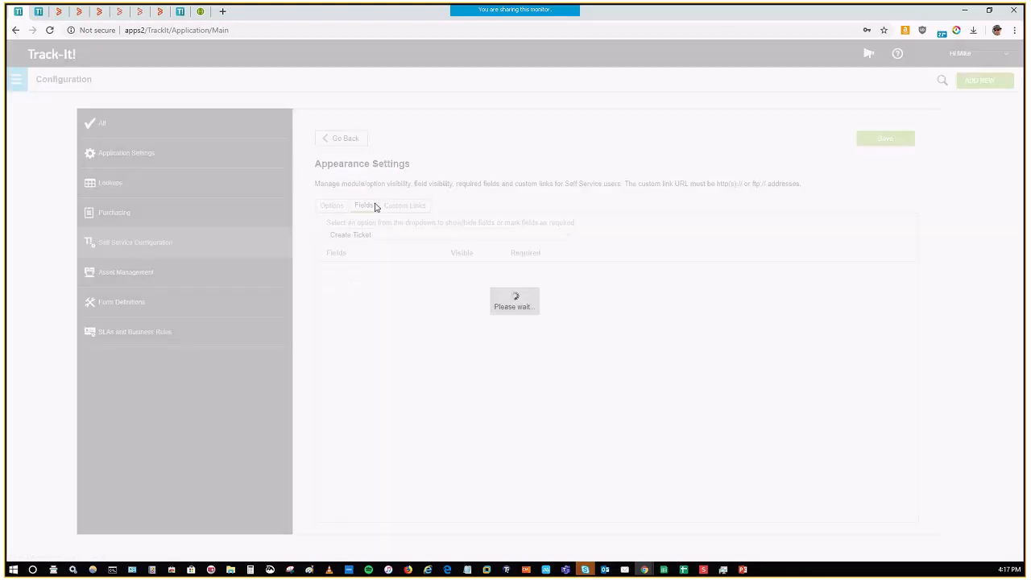
click(462, 370)
click(463, 370)
click(565, 238)
click(443, 260)
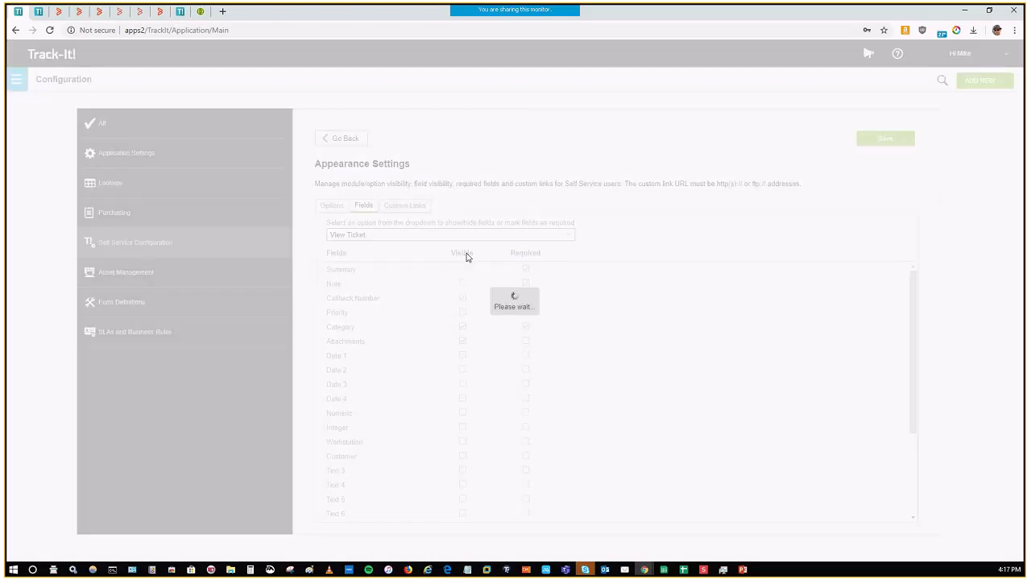
Step: View the Self Service custom links and leave Appearance Settings, discarding any changes
click(399, 207)
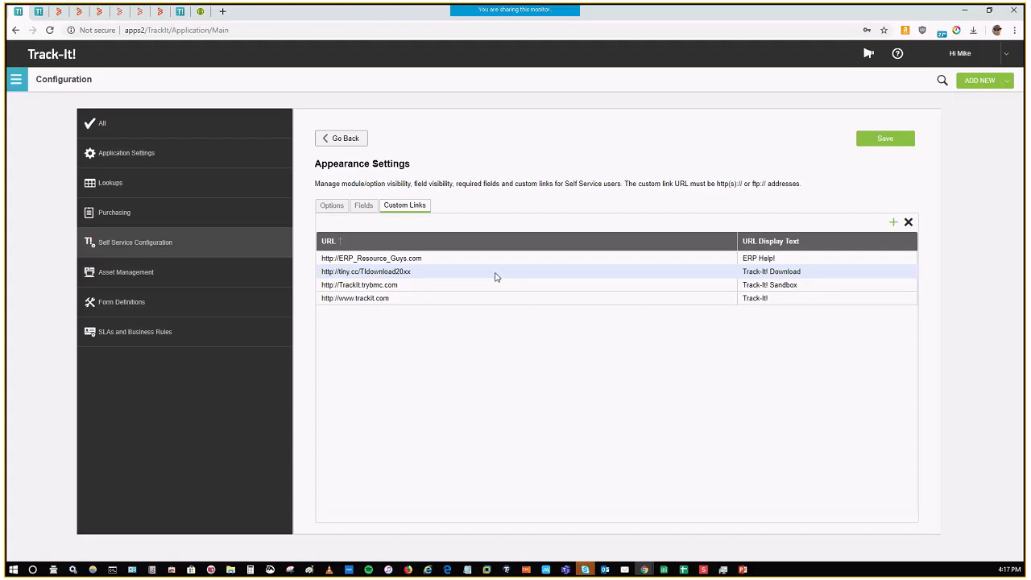
click(355, 144)
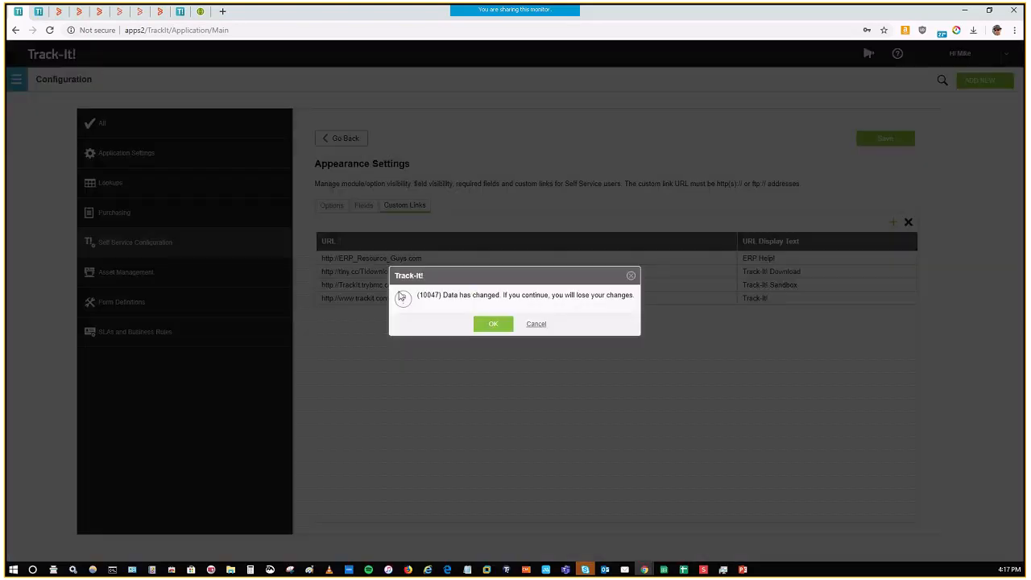
click(503, 327)
Step: Open the Primary Application Forms in Form Definitions and open the "Really just the Default Ticket" form for editing
click(121, 301)
click(412, 159)
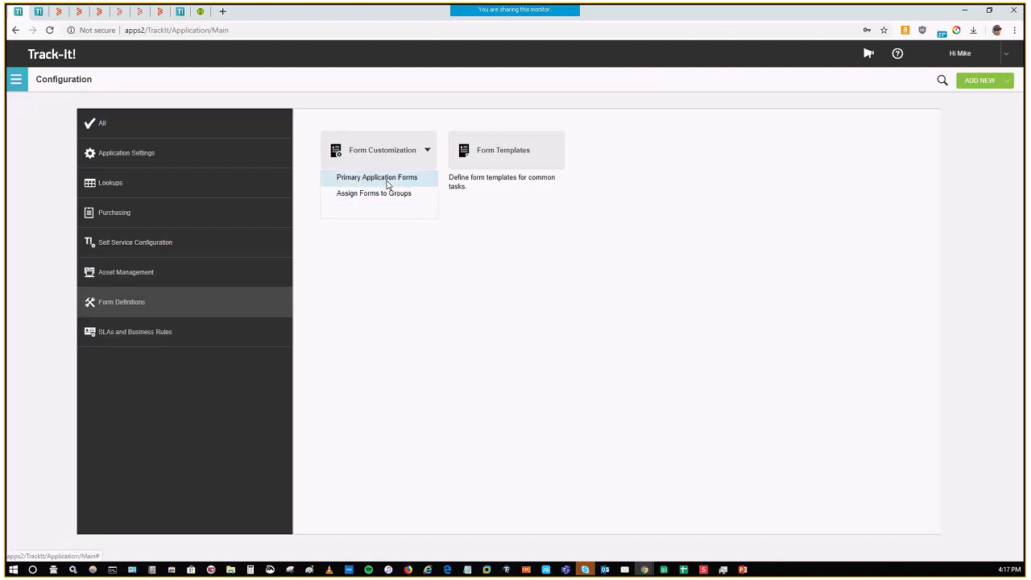
click(387, 180)
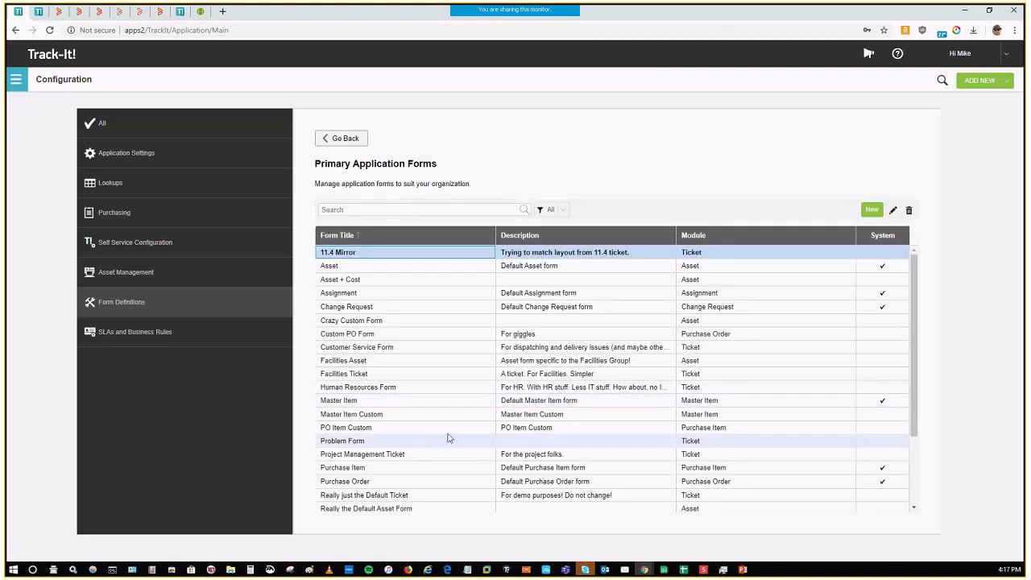
click(489, 501)
double_click(488, 501)
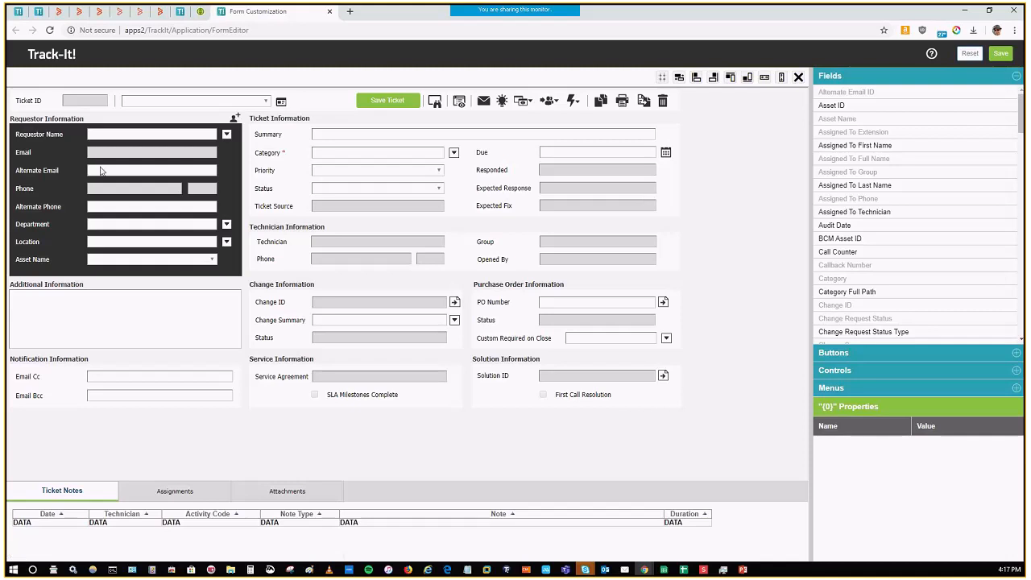
Step: Delete the Alternate Email, Alternate Phone and phone extension fields from the form's Requestor Information section
click(51, 172)
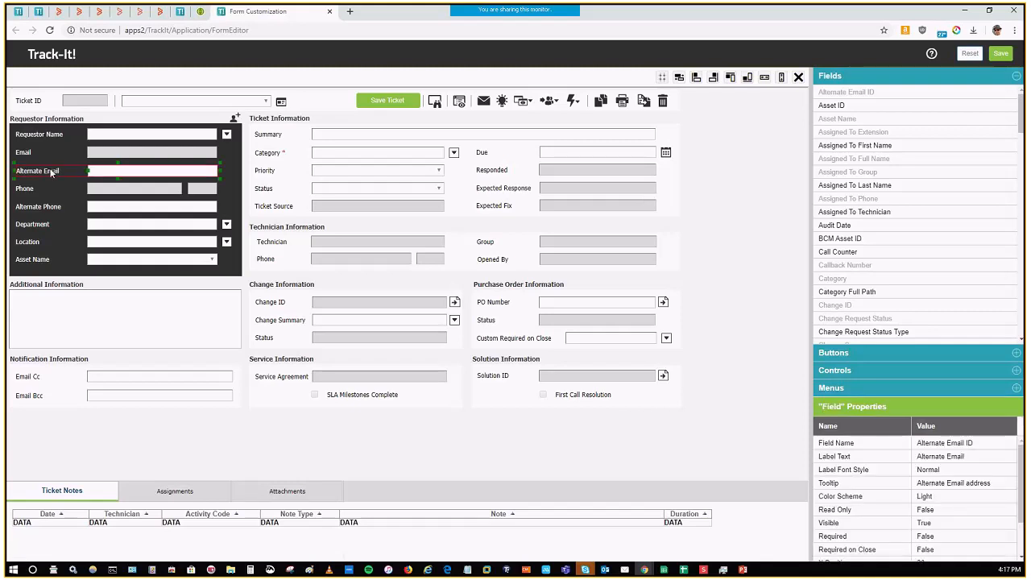
click(799, 77)
click(561, 93)
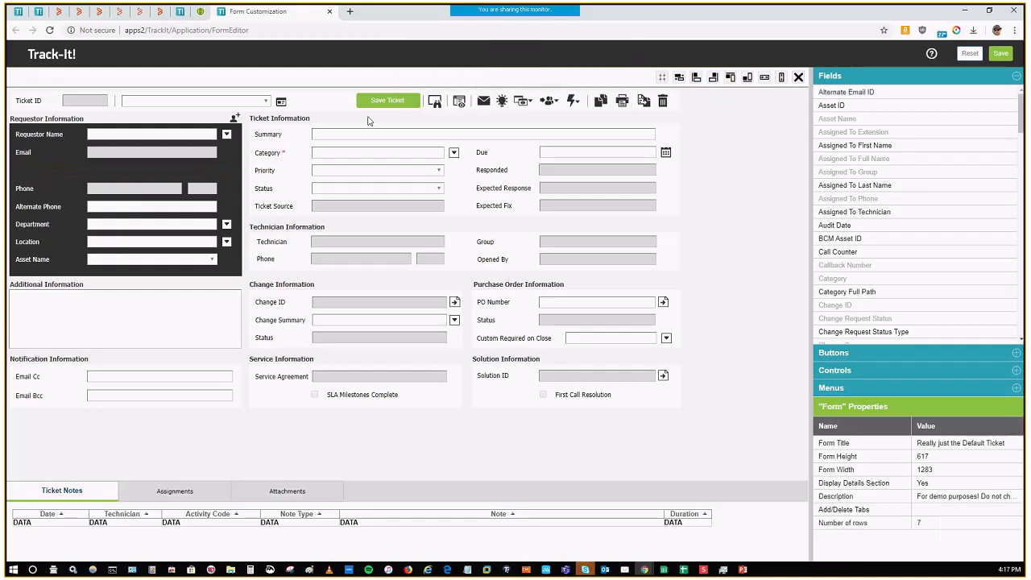
click(47, 208)
click(798, 78)
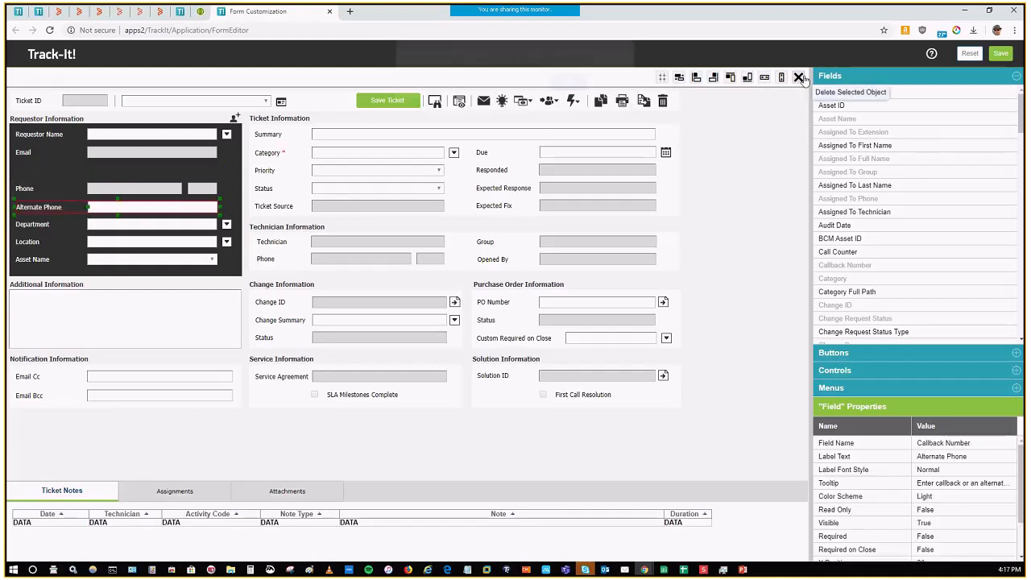
click(561, 94)
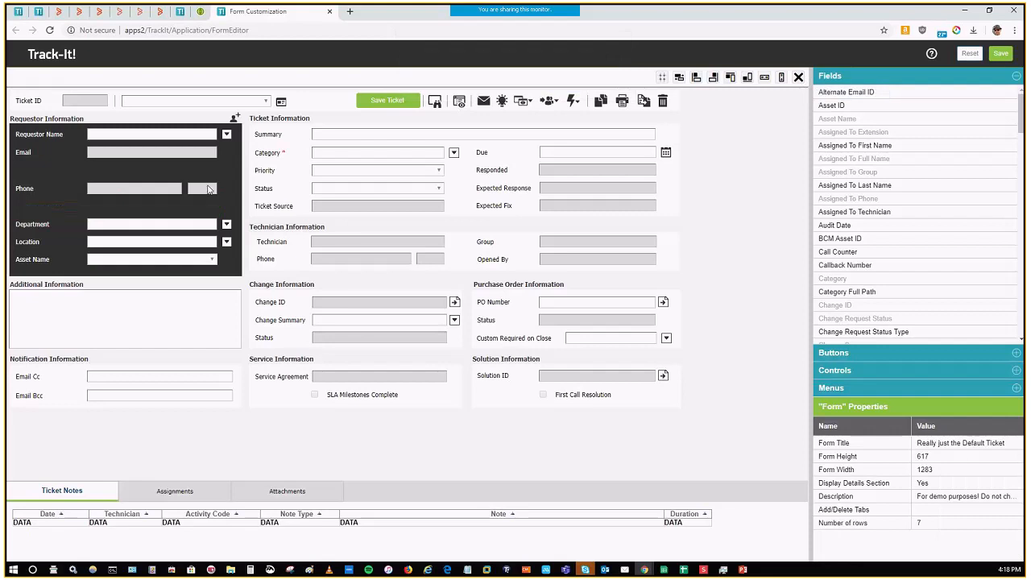
click(208, 189)
click(798, 77)
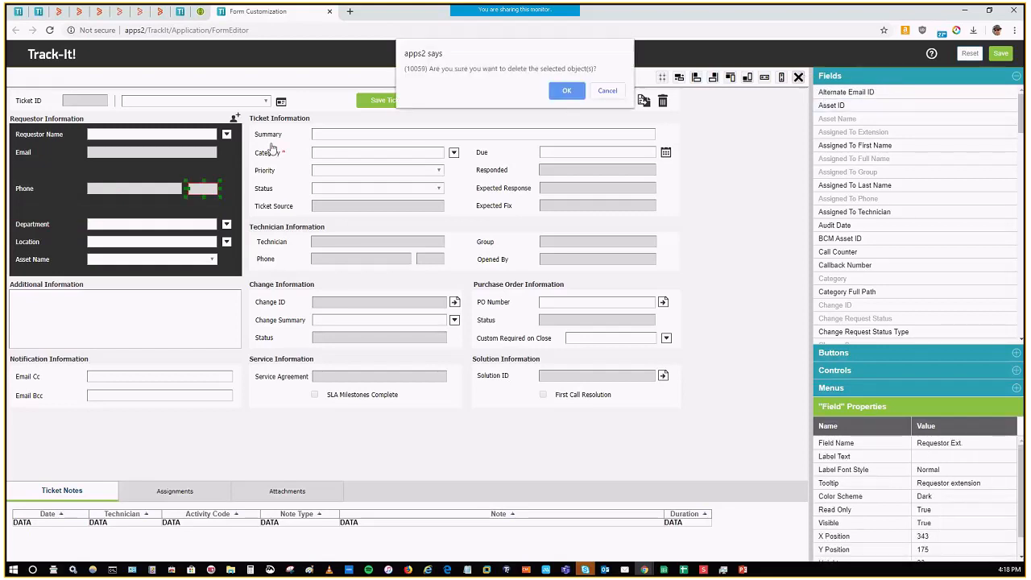
click(567, 90)
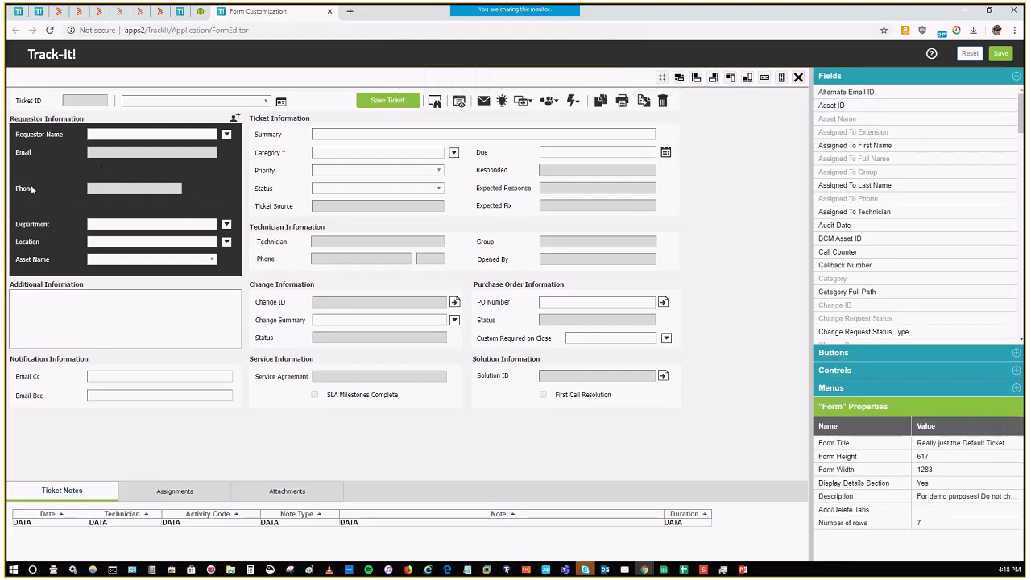
Step: Move Phone, Department, Location and Asset Name up to close the gaps, and shorten the dark Requestor Information fieldset to fit them
drag(34, 190, 34, 172)
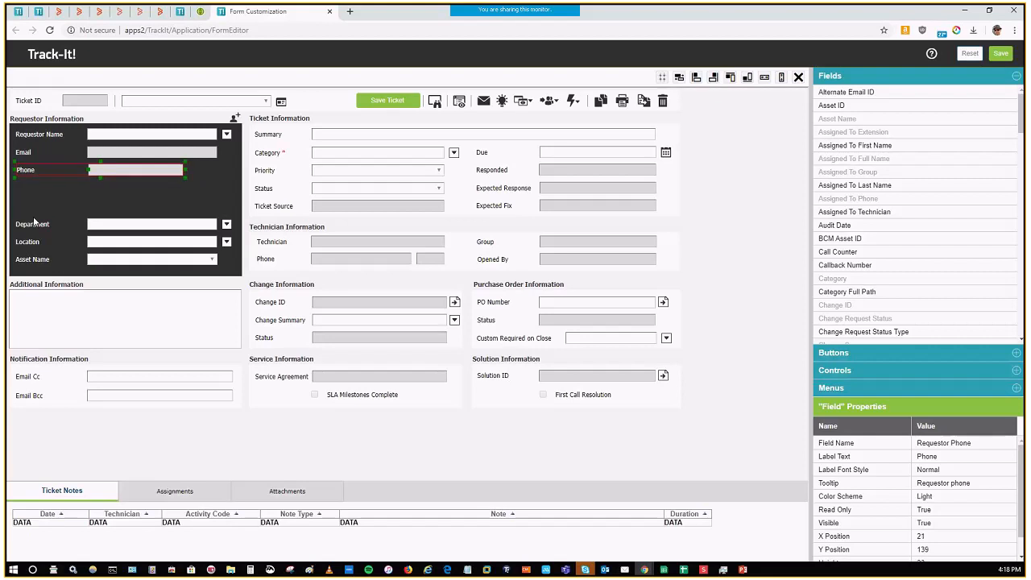
drag(32, 223, 34, 193)
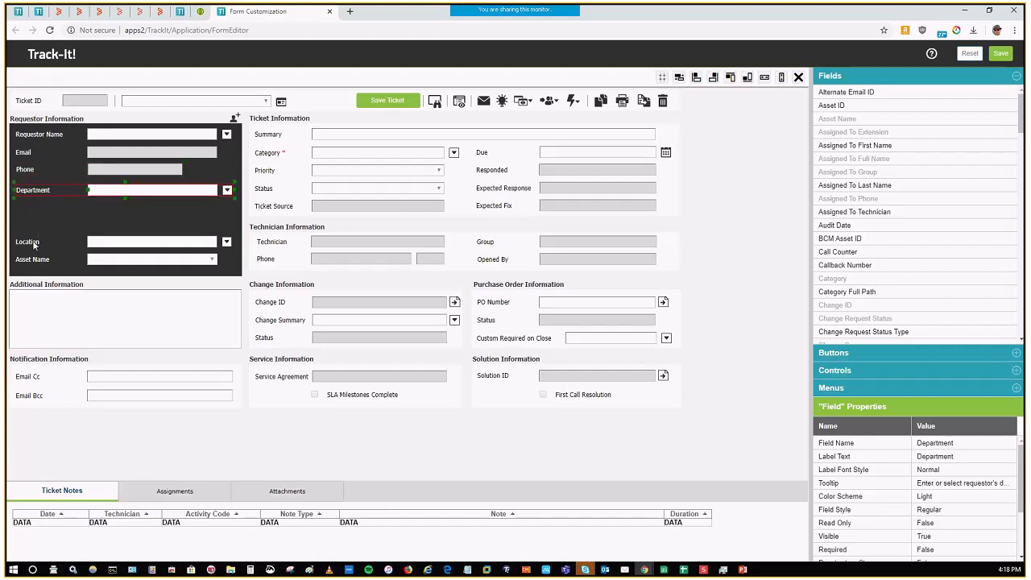
drag(36, 240, 32, 213)
drag(30, 259, 29, 232)
click(129, 270)
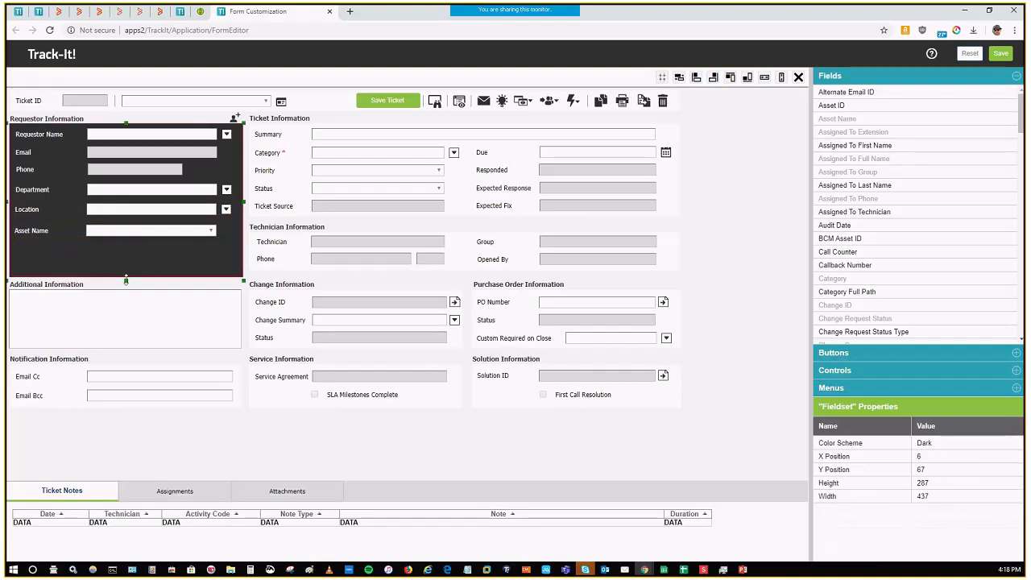
drag(126, 279, 125, 244)
Step: Move the Additional Information label up under the requestor section and extend its text box upward to meet it
drag(65, 288, 62, 258)
click(129, 290)
drag(129, 290, 126, 262)
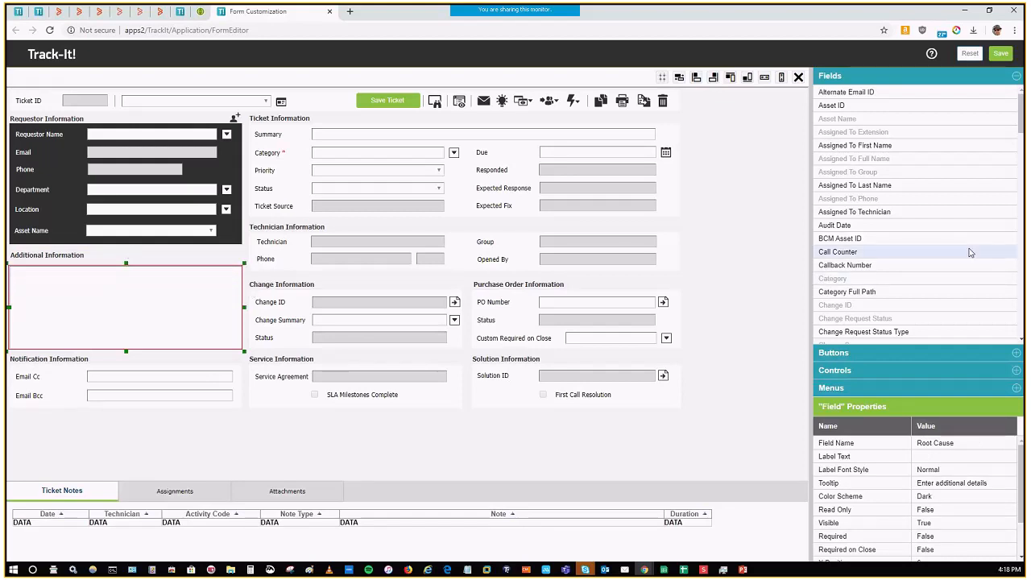
Step: Add a fieldset about 450 wide and 107 high beneath the Service Information section, aligned with its left edge
click(1016, 371)
drag(924, 142, 276, 439)
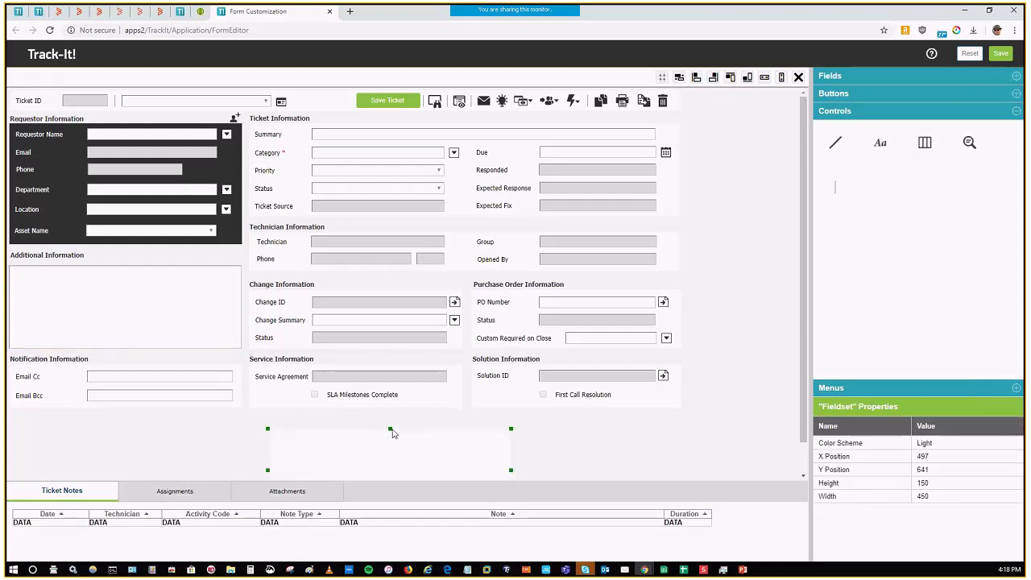
mouse_move(392, 429)
mouse_down()
mouse_move(390, 453)
mouse_move(356, 427)
mouse_move(373, 427)
mouse_up()
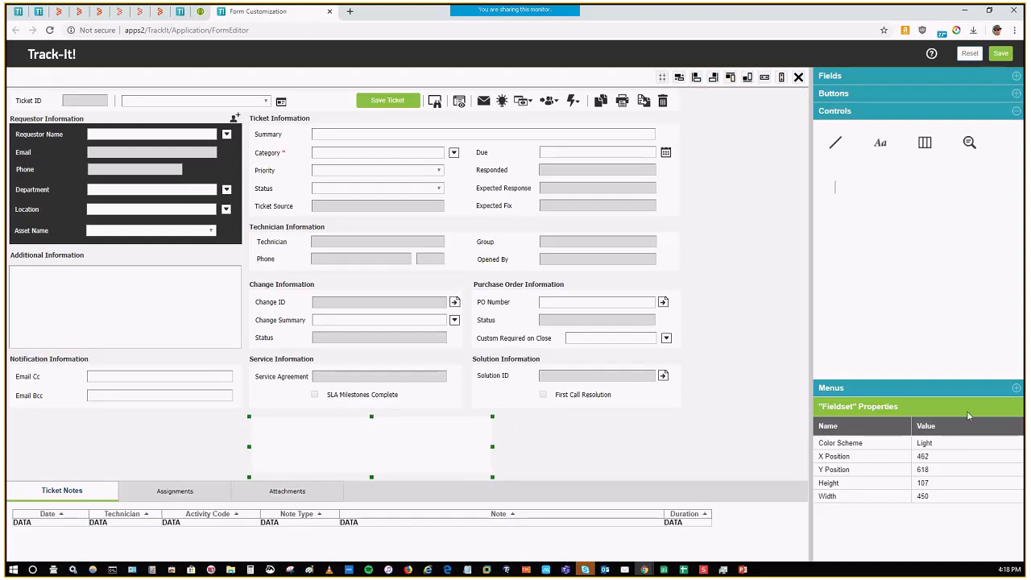
Step: Set the new fieldset's color scheme to Dark
click(962, 444)
click(963, 444)
click(948, 468)
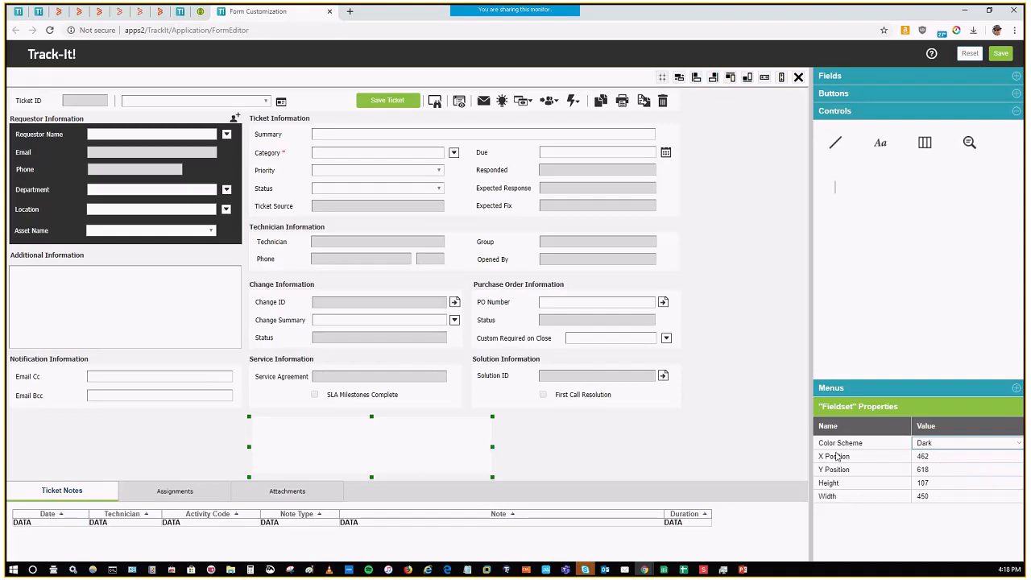
click(464, 458)
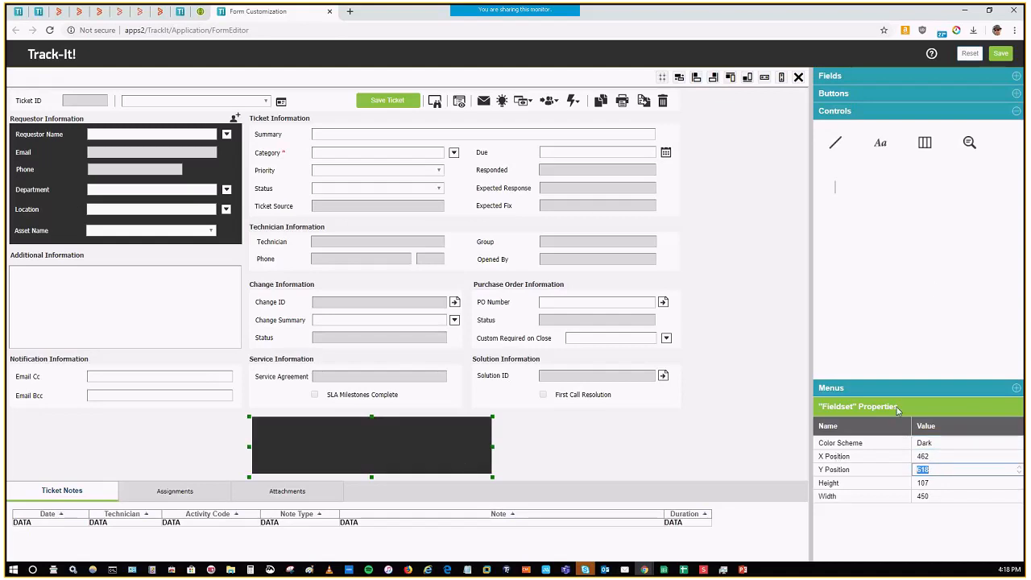
Step: Add the Custom Date 1 field to the upper part of the new dark fieldset and set its color scheme to Light
click(1017, 76)
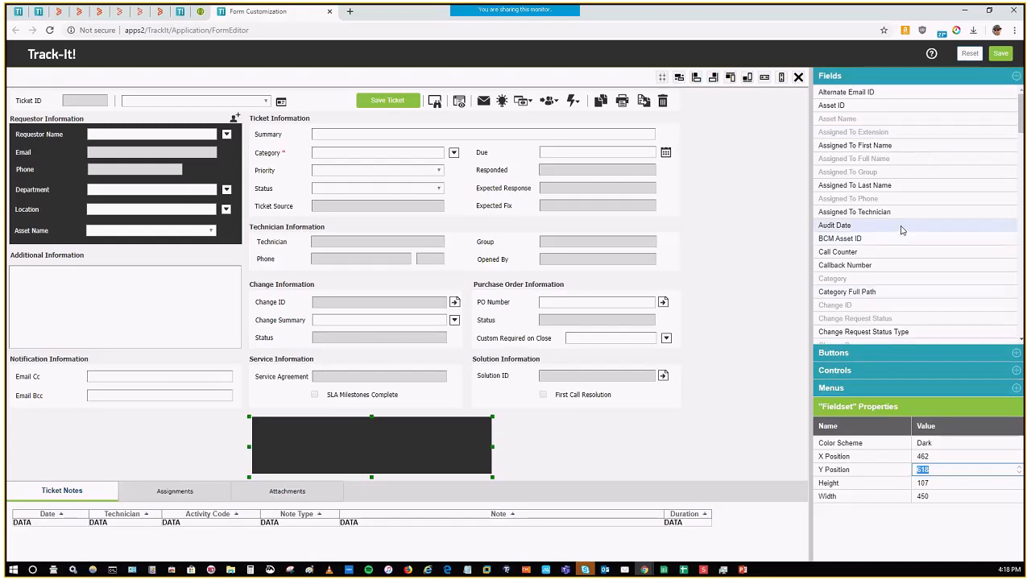
scroll(896, 242, down, 3)
drag(886, 238, 271, 434)
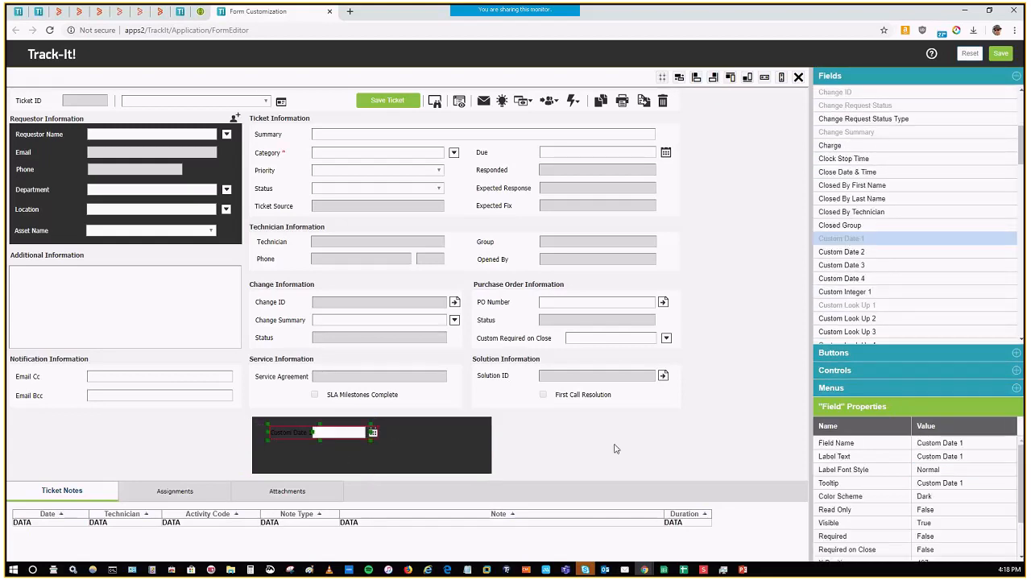
click(972, 499)
click(1011, 498)
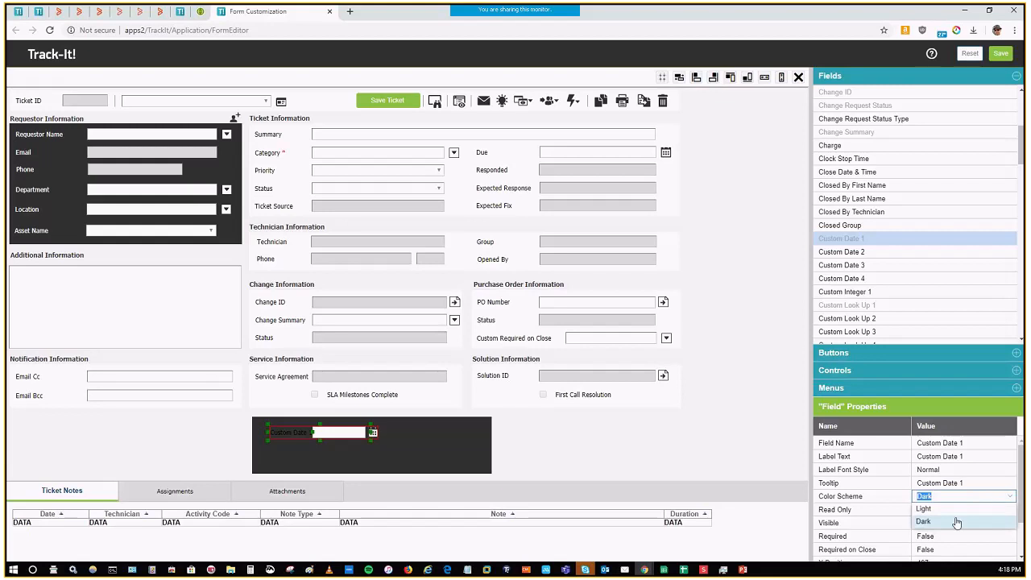
click(958, 509)
Step: Examine the Read Only, Visible, Required and Required on Close options of the Custom Date 1 field
click(963, 510)
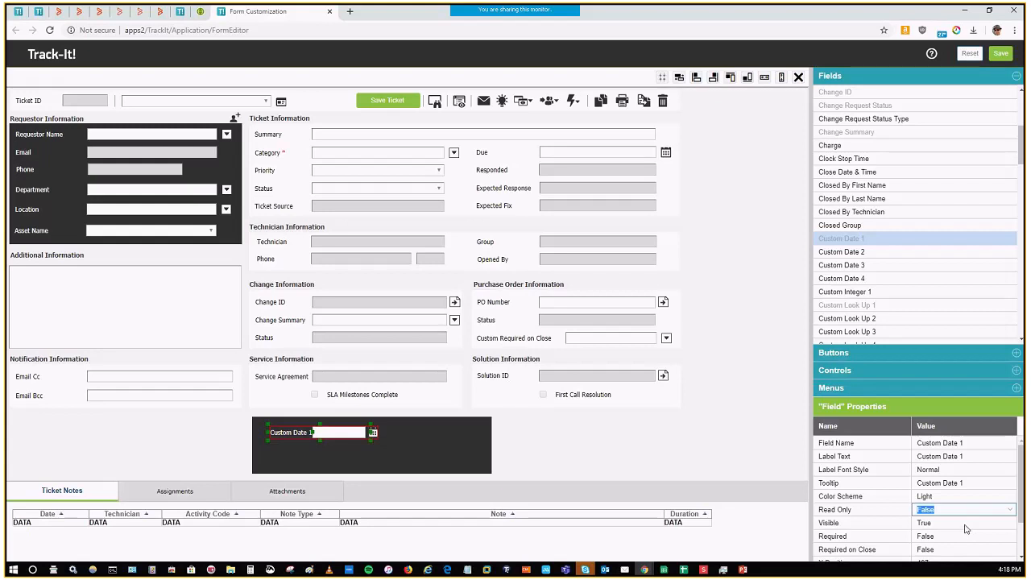
click(966, 528)
scroll(990, 537, down, 1)
click(965, 488)
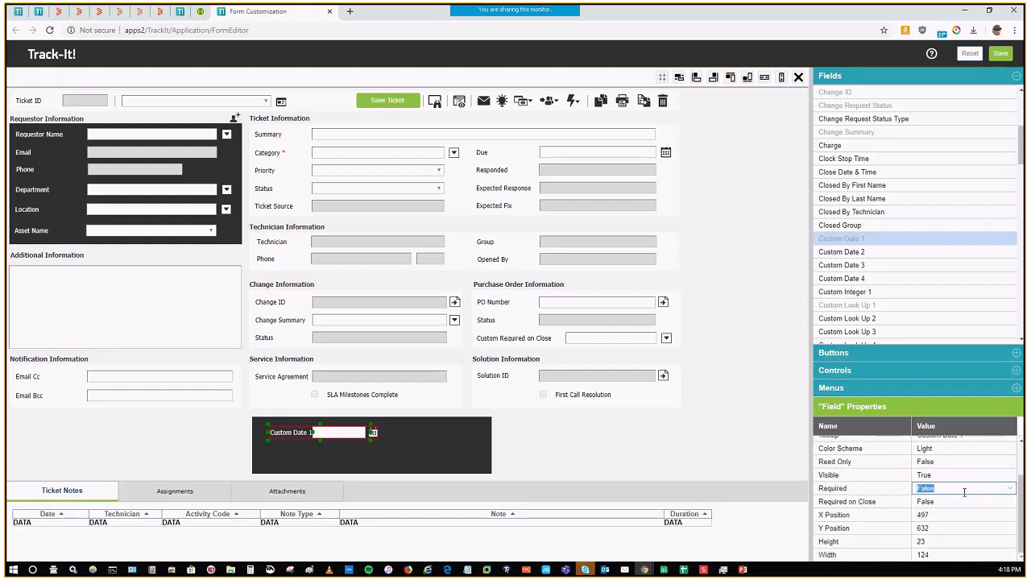
click(966, 490)
click(979, 507)
click(978, 503)
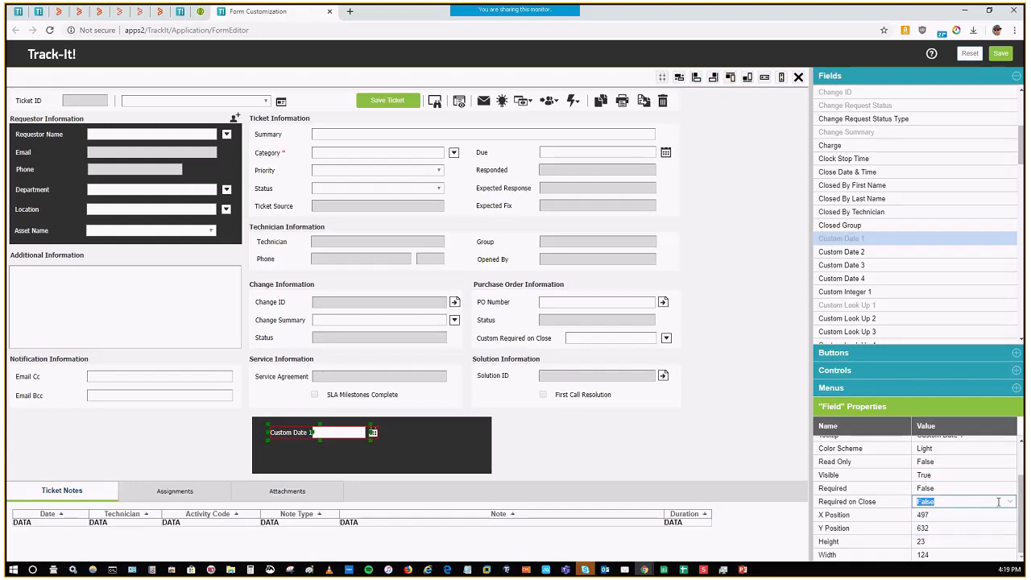
Step: Add the Custom Look Up 2 field beneath Custom Date 1 in the dark fieldset and set its color scheme to Light
drag(865, 318, 277, 455)
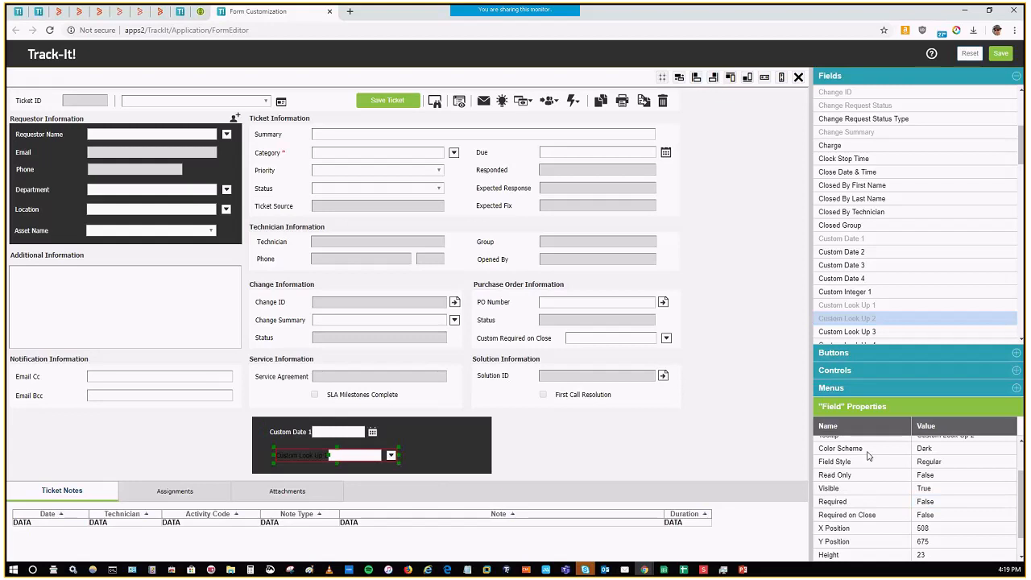
click(959, 455)
click(939, 468)
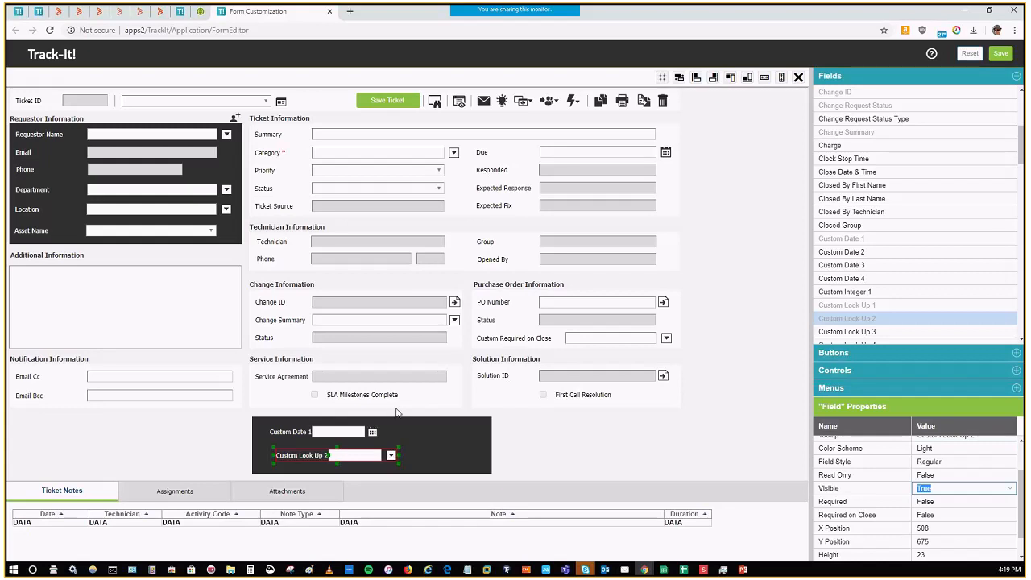
Step: Change the label text of the Custom Date 1 field to "Some Date"
click(327, 433)
click(988, 457)
text(Some D)
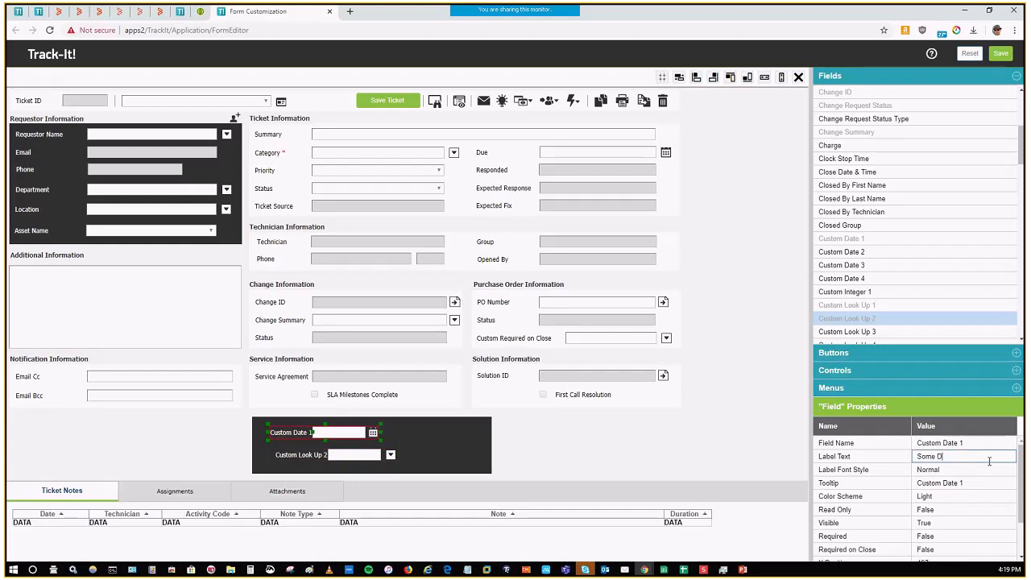
text(ate)
key(Return)
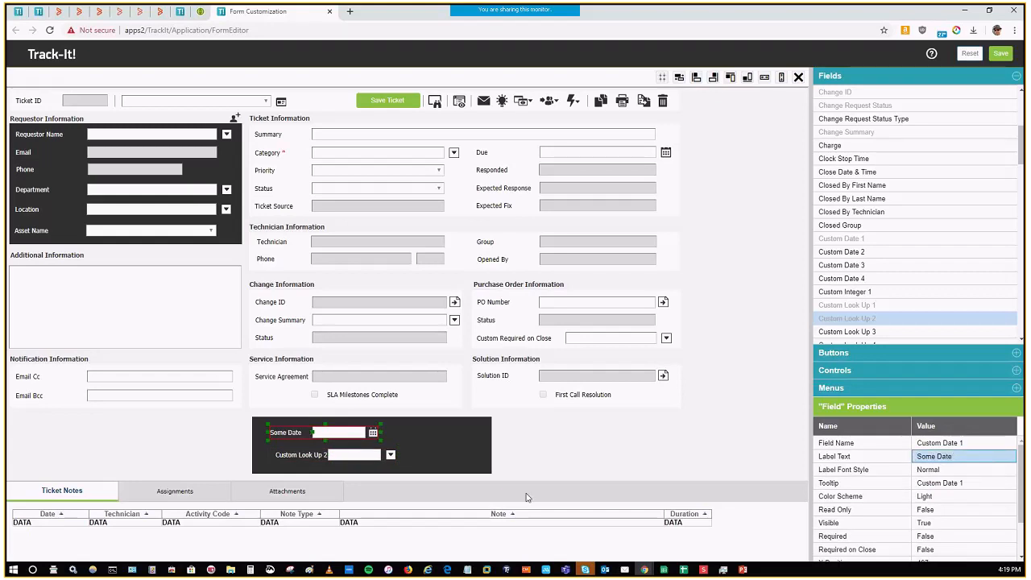
Step: Change the label text of the Custom Look Up 2 field to "Bunch of Stuff"
click(299, 455)
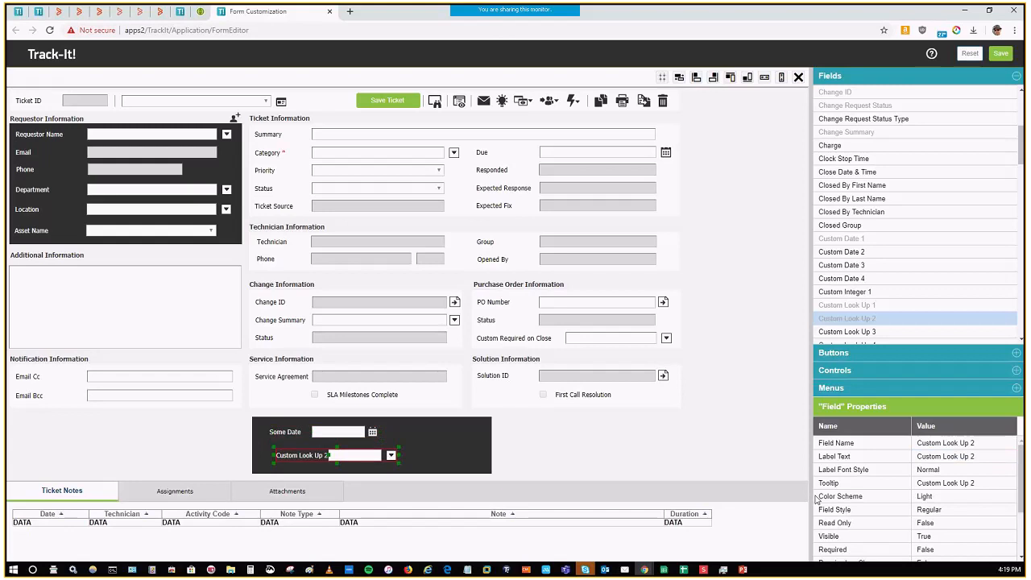
click(988, 456)
text(Bunch of Stuff)
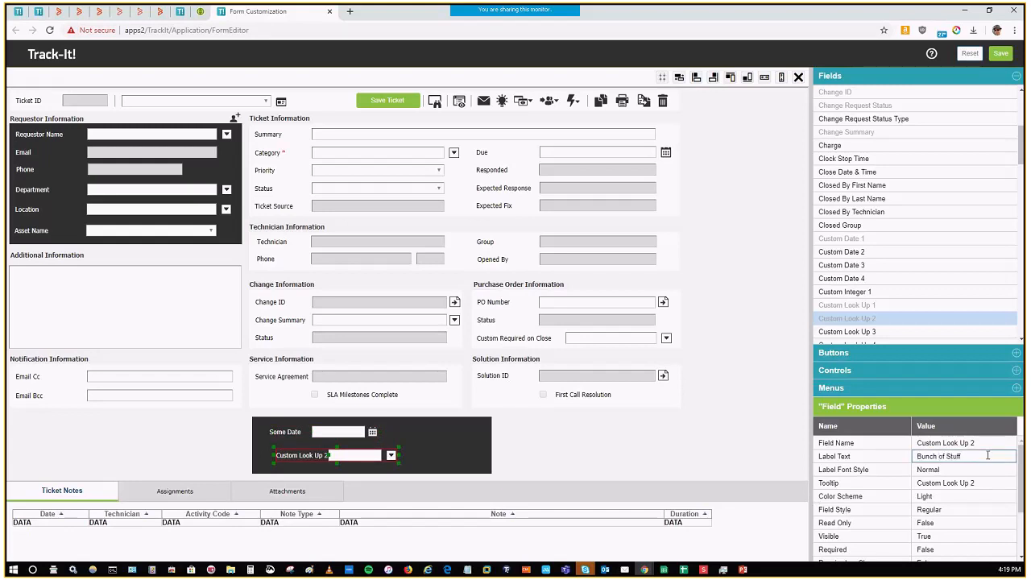
key(Return)
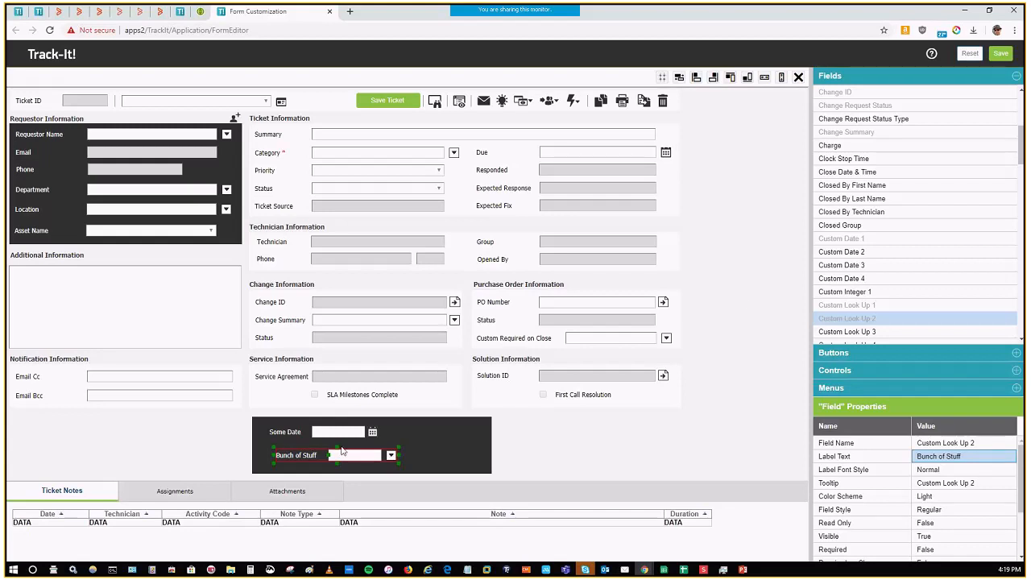
Step: Close the form customization without saving and open the Business Rules list in the configuration
click(329, 11)
click(566, 91)
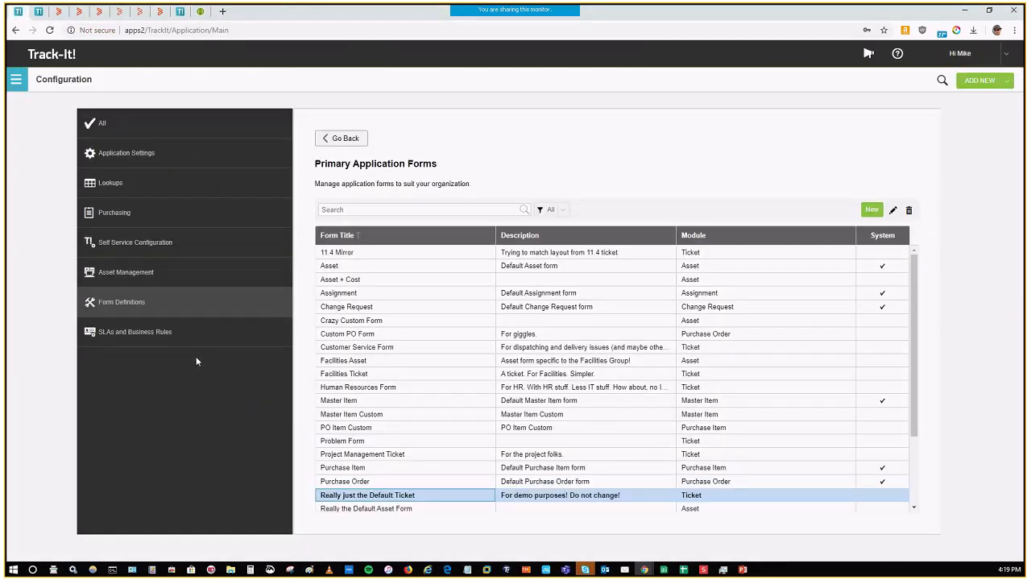
click(154, 337)
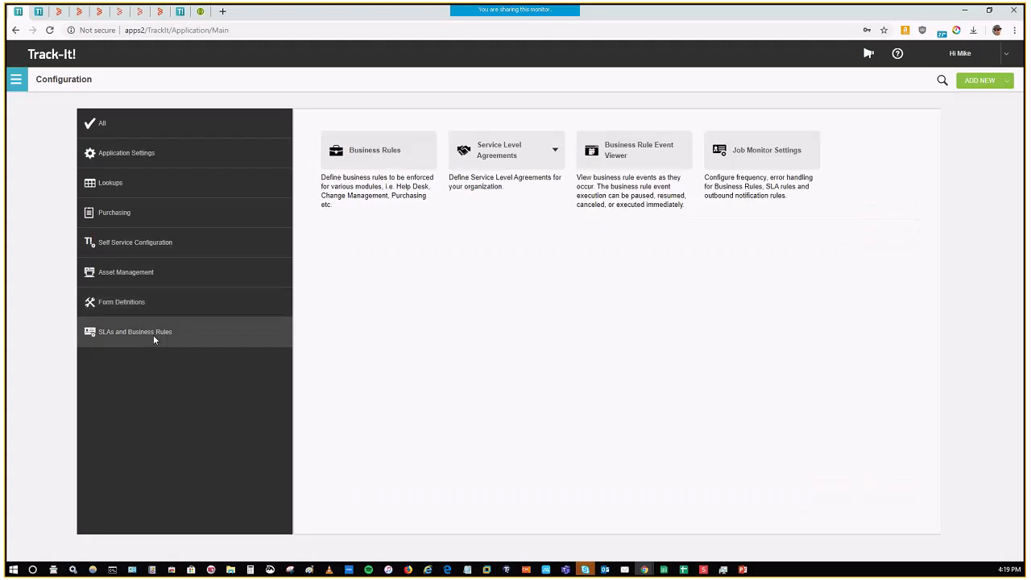
click(405, 160)
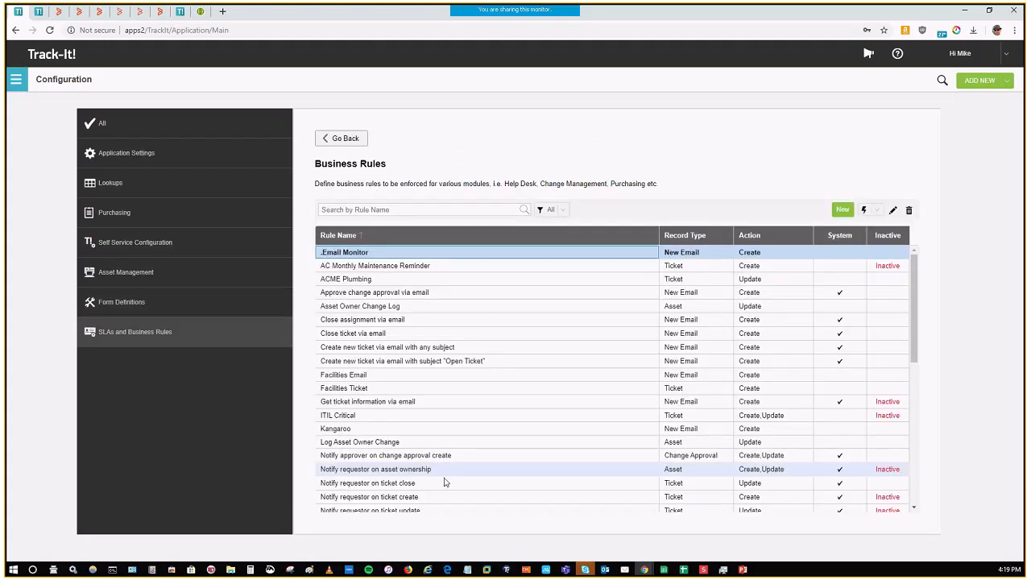
Step: Open the Facilities Email business rule and examine its trigger and conditions, including the To Address condition
double_click(365, 381)
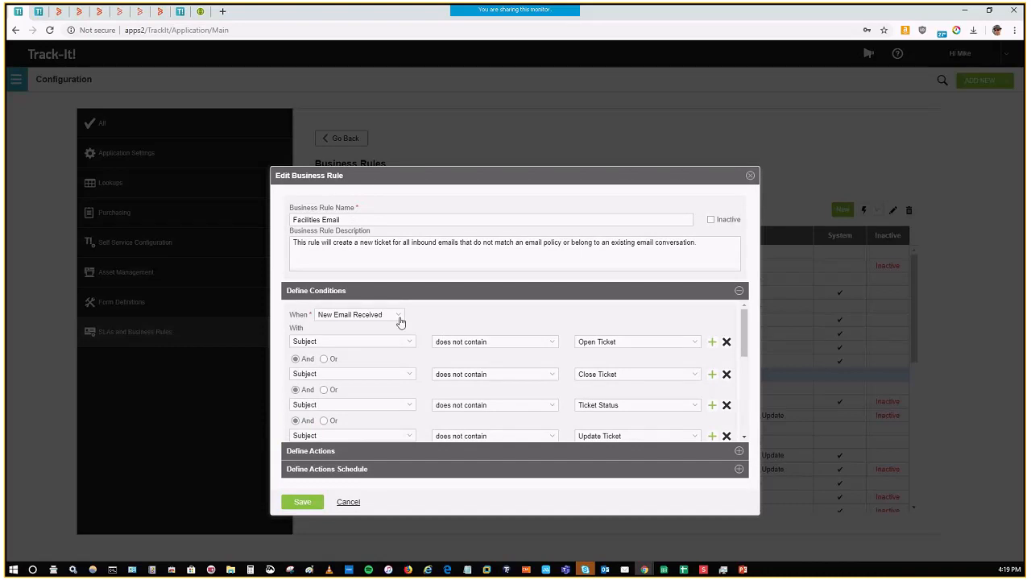
click(399, 316)
click(400, 321)
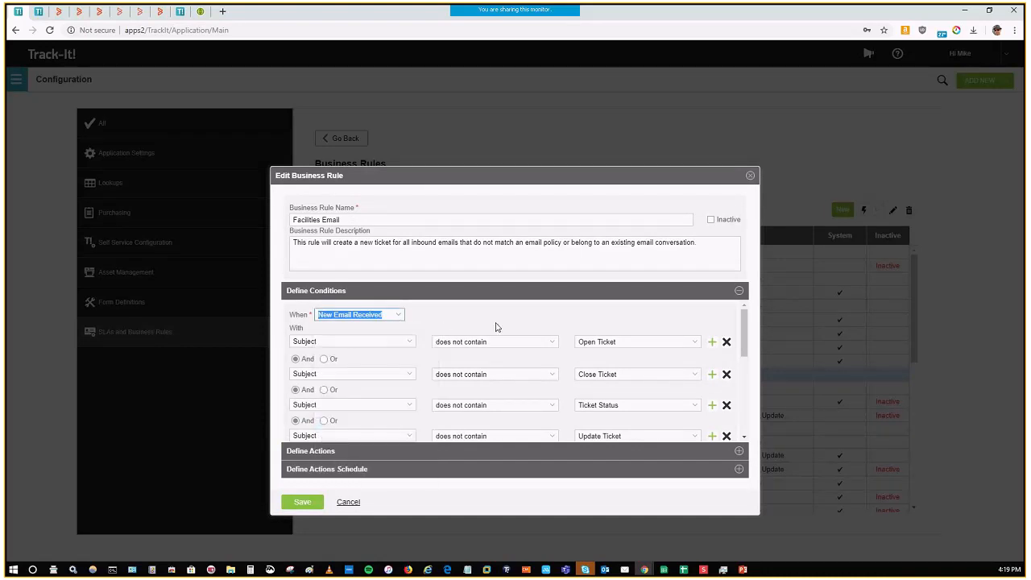
scroll(556, 351, down, 1)
scroll(560, 352, down, 3)
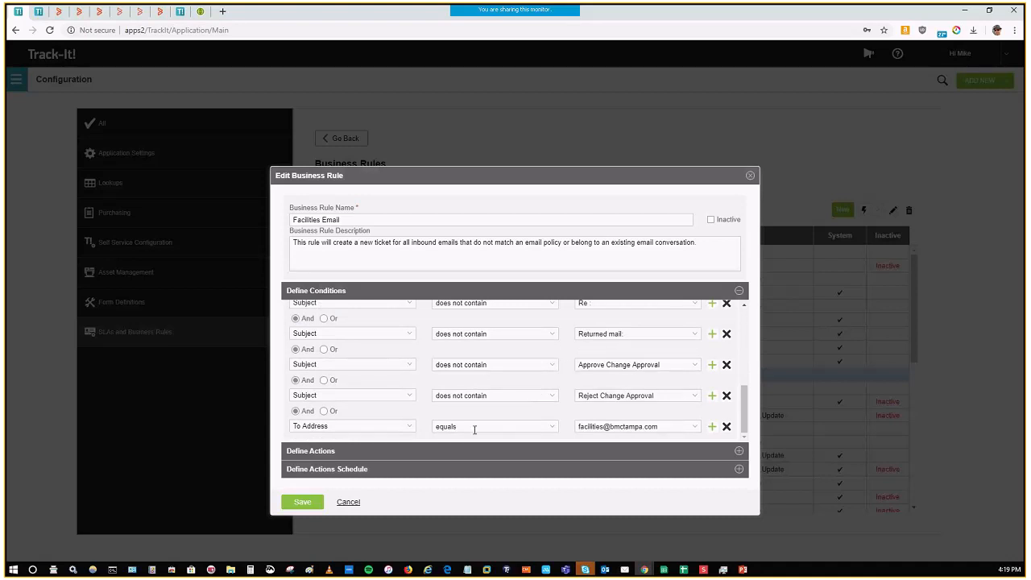
double_click(634, 427)
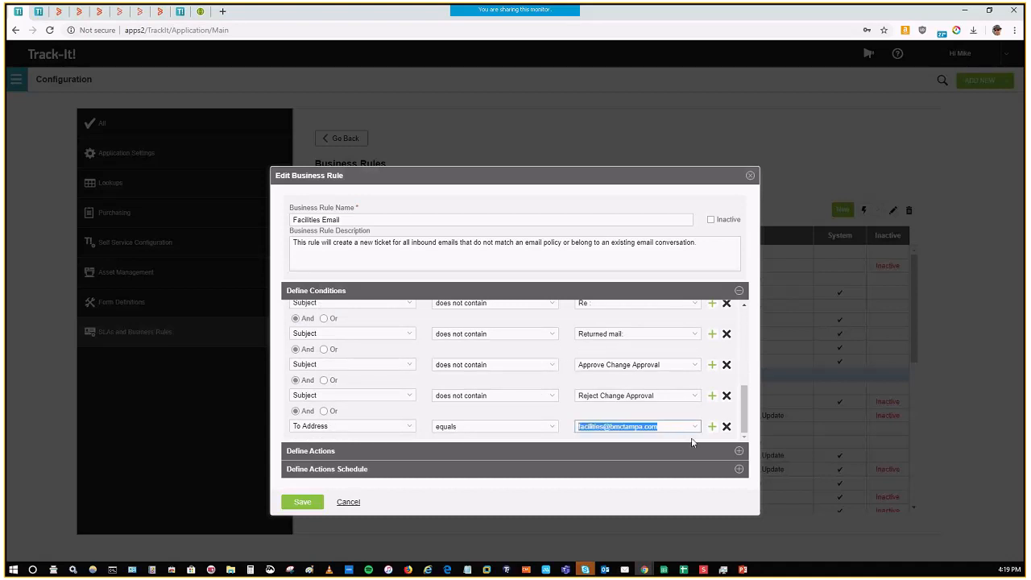
Step: Examine the field values set by the rule's Create Record action, including assigned group and category, and discard any changes
click(747, 451)
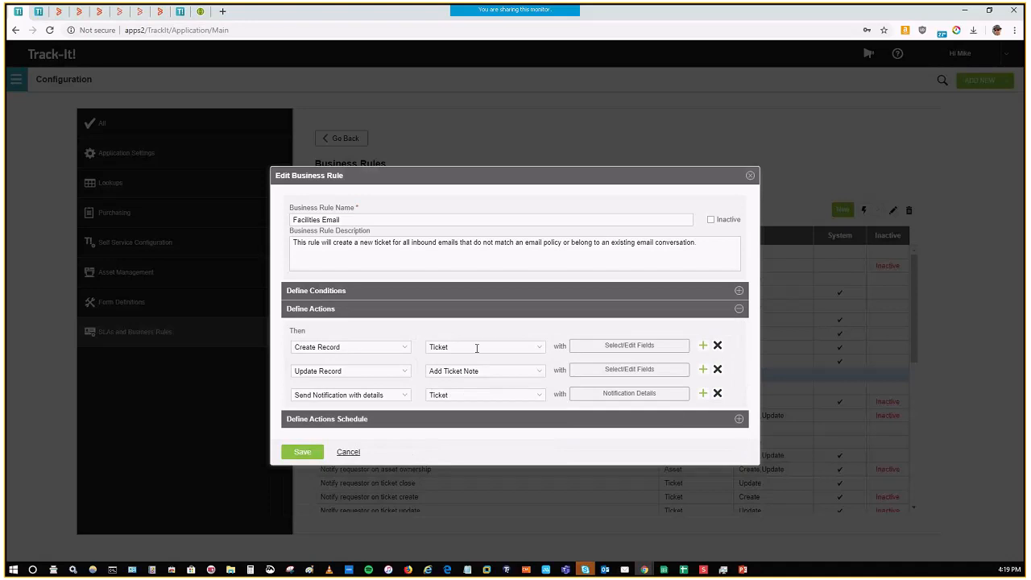
click(611, 352)
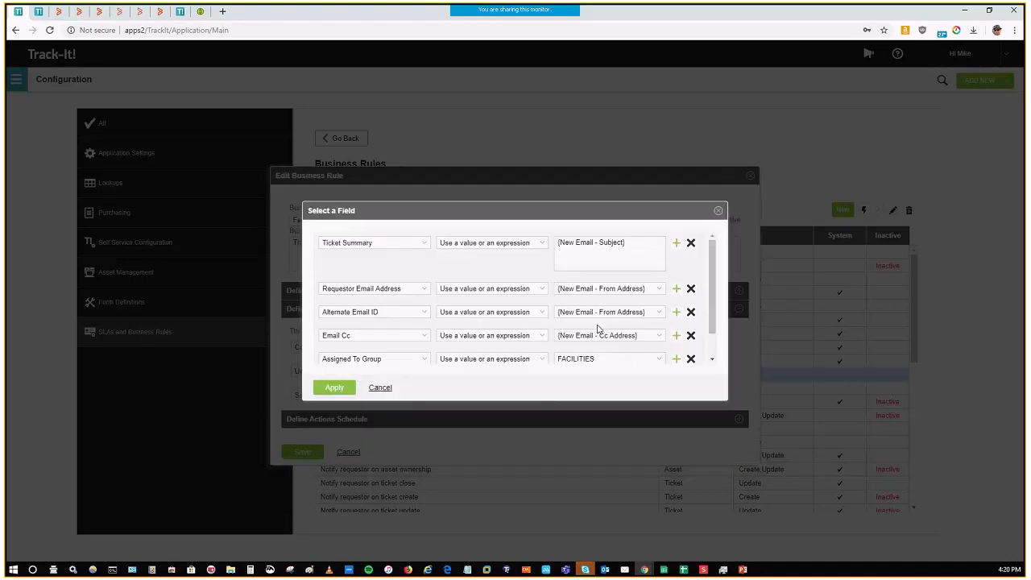
scroll(646, 337, down, 1)
click(615, 328)
double_click(615, 329)
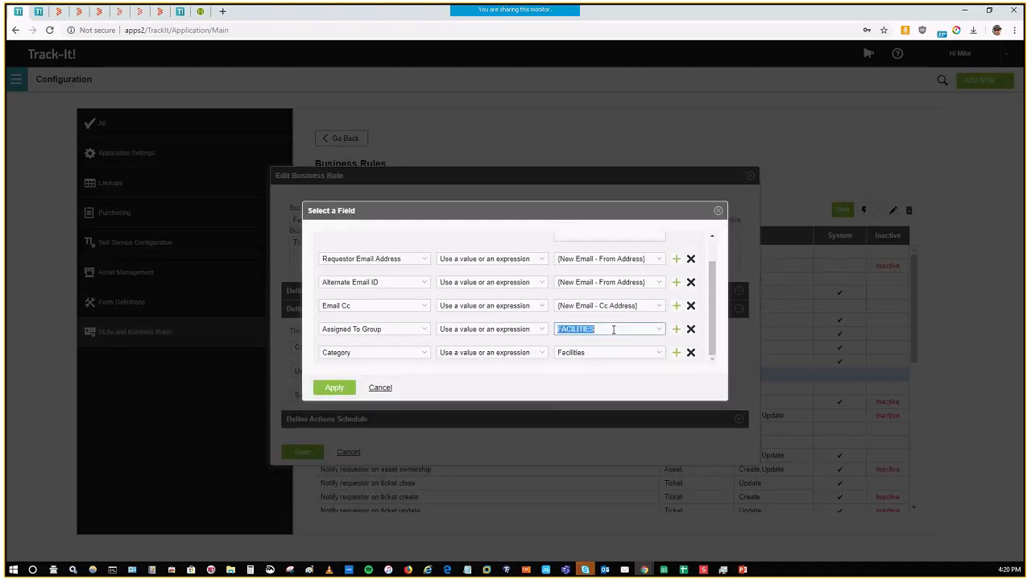
click(421, 337)
double_click(610, 355)
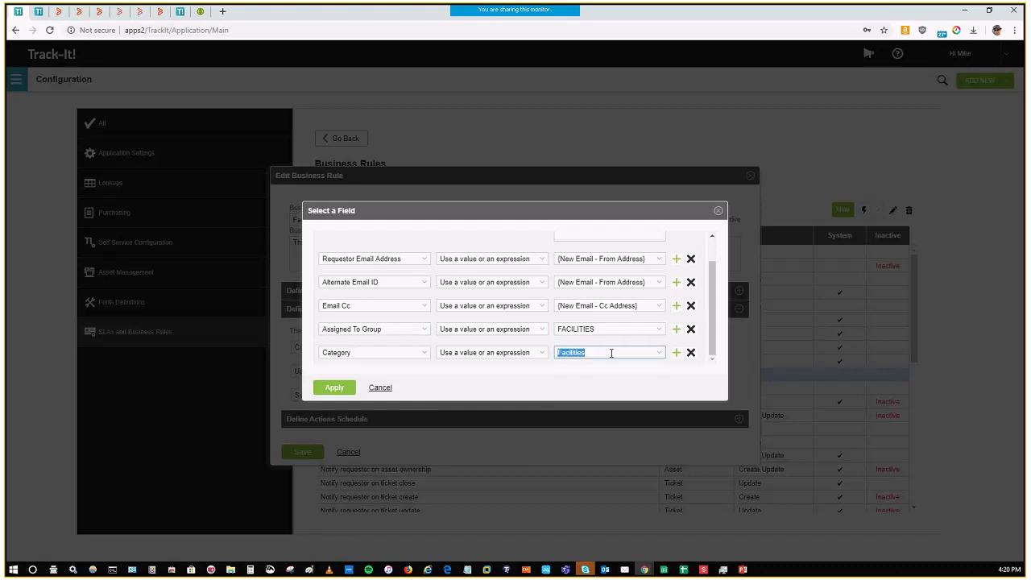
click(390, 392)
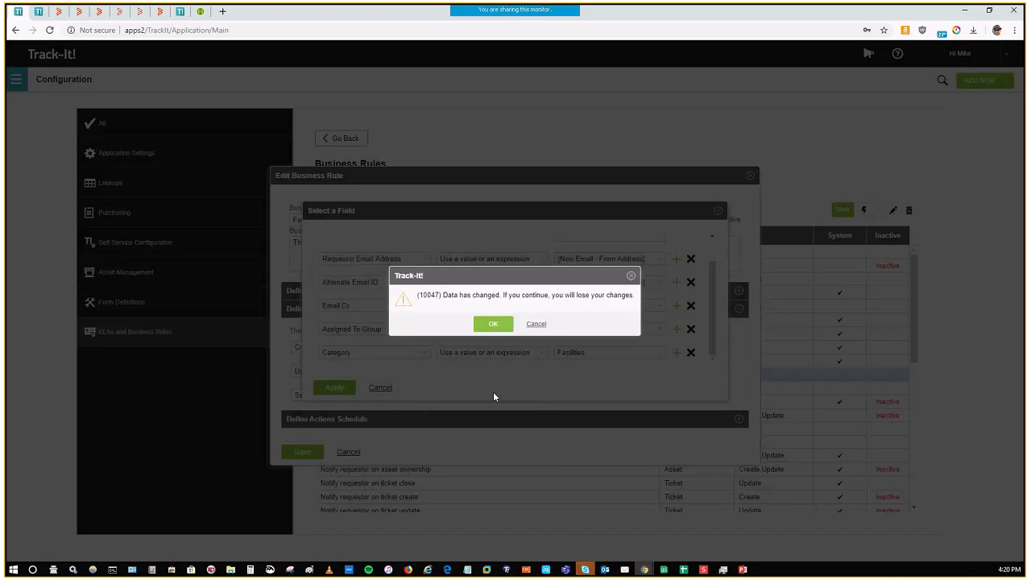
click(491, 326)
Step: Examine the rule's notification recipients, message body and insertable ticket fields, and close the rule without saving
click(631, 392)
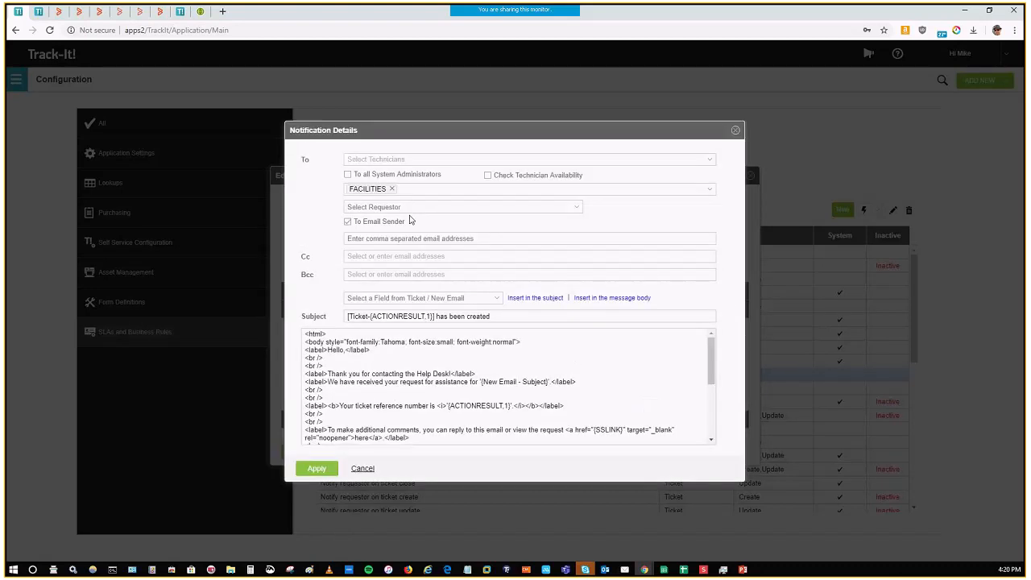
key(ctrl+a)
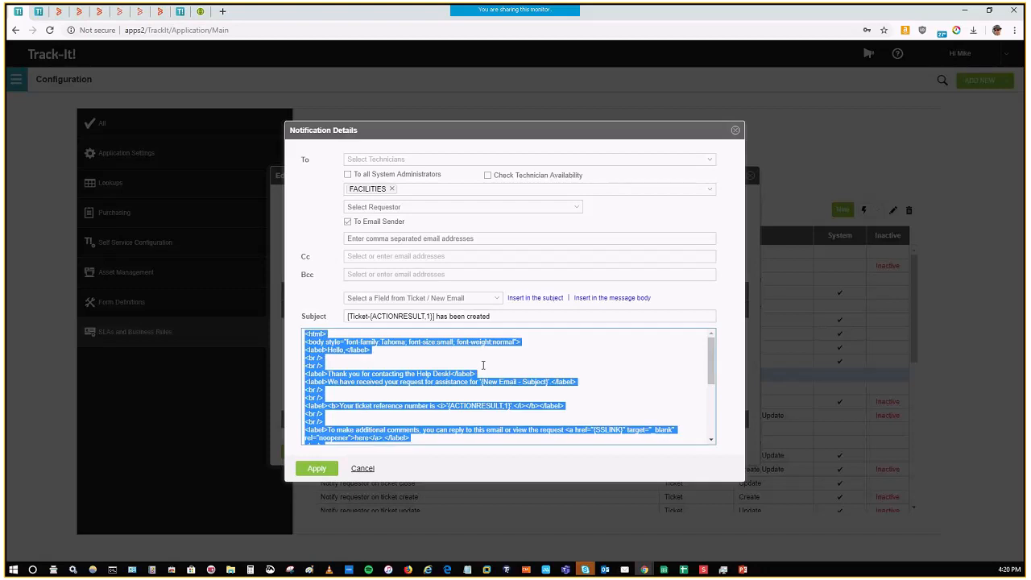
click(495, 298)
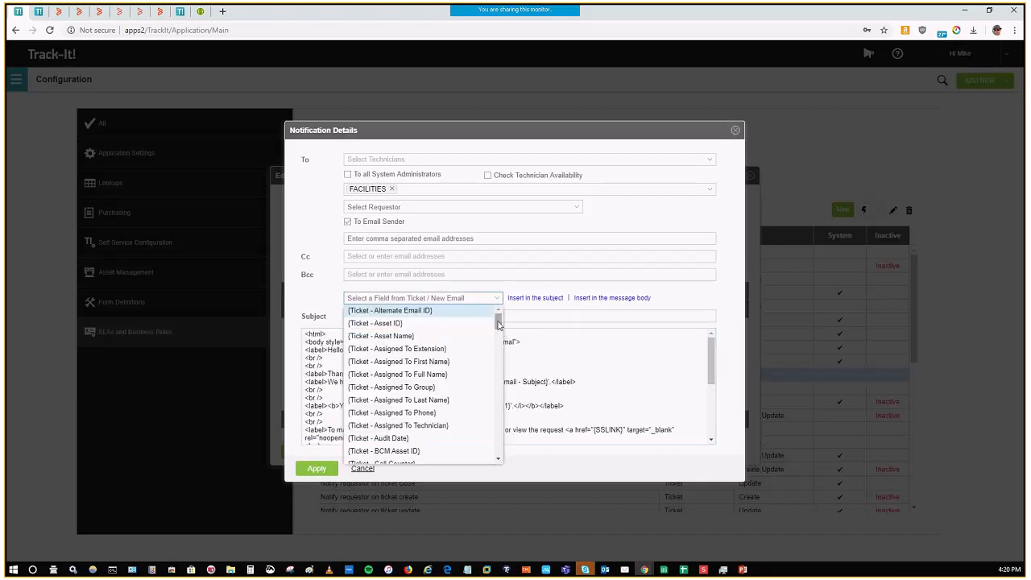
scroll(502, 333, down, 18)
scroll(499, 347, up, 5)
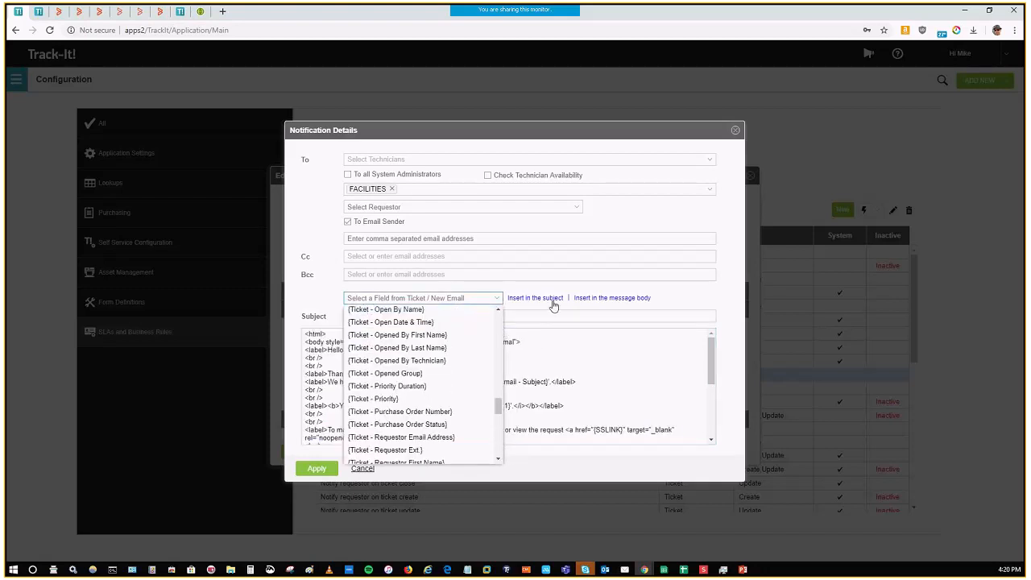
key(Escape)
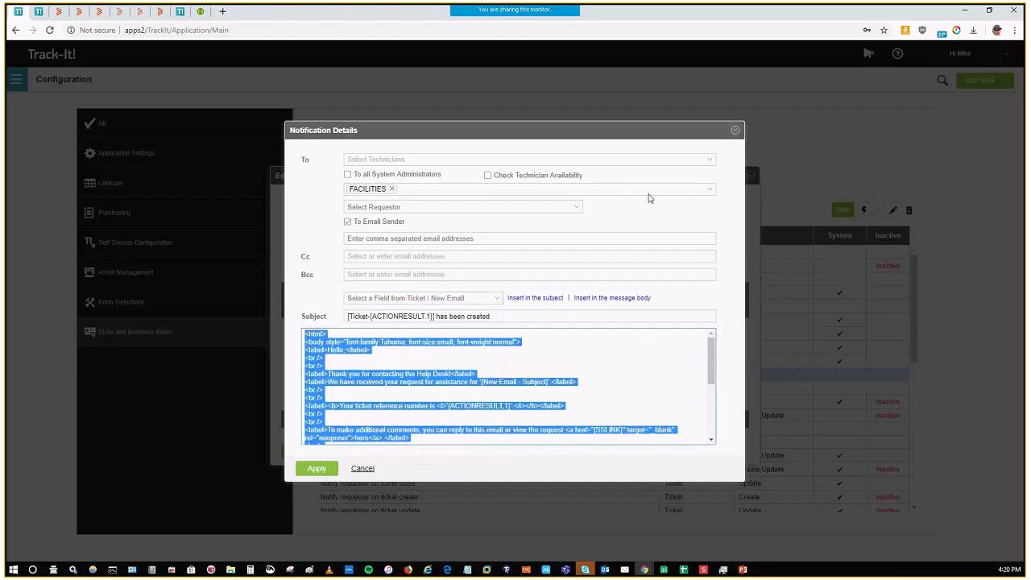
click(735, 130)
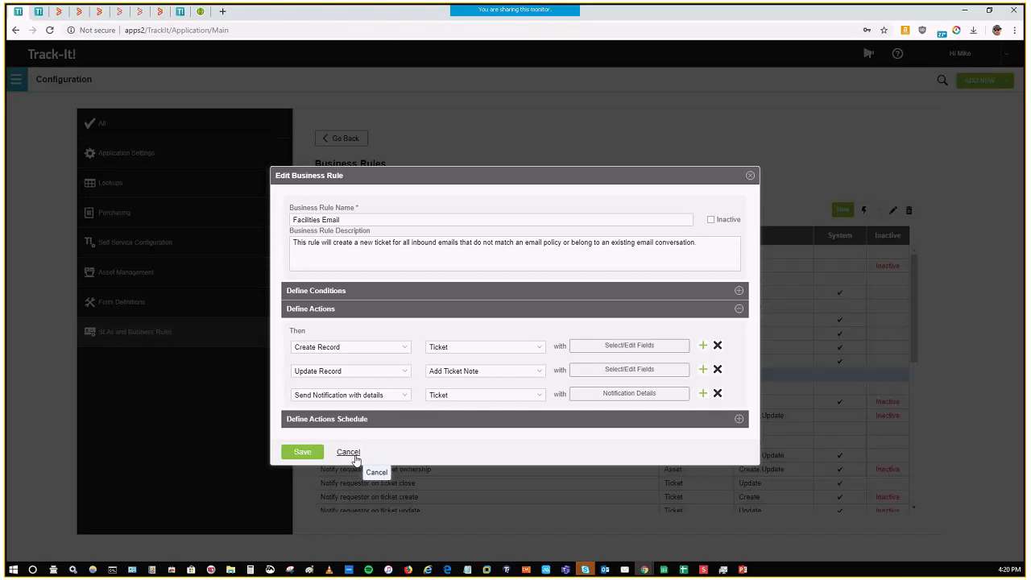
click(355, 458)
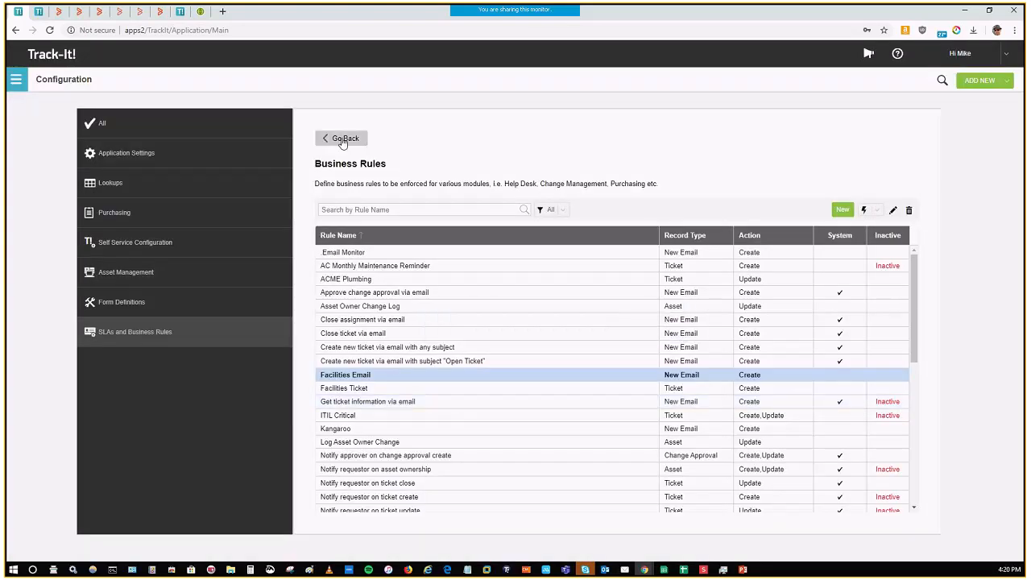
Step: Open the "1 - Critical" agreement from the Service Level Agreements list to view its details
click(341, 137)
click(505, 158)
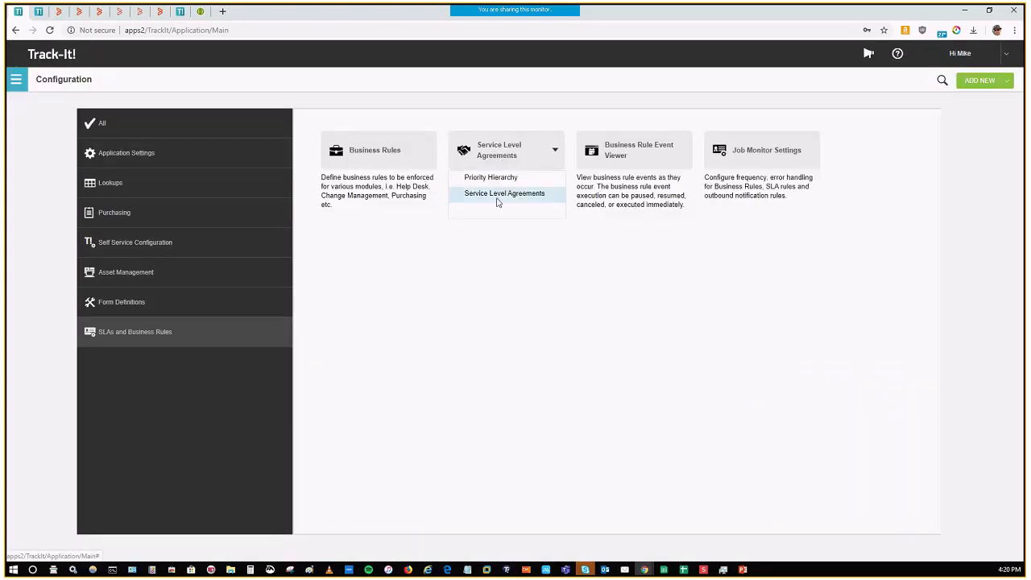
click(498, 201)
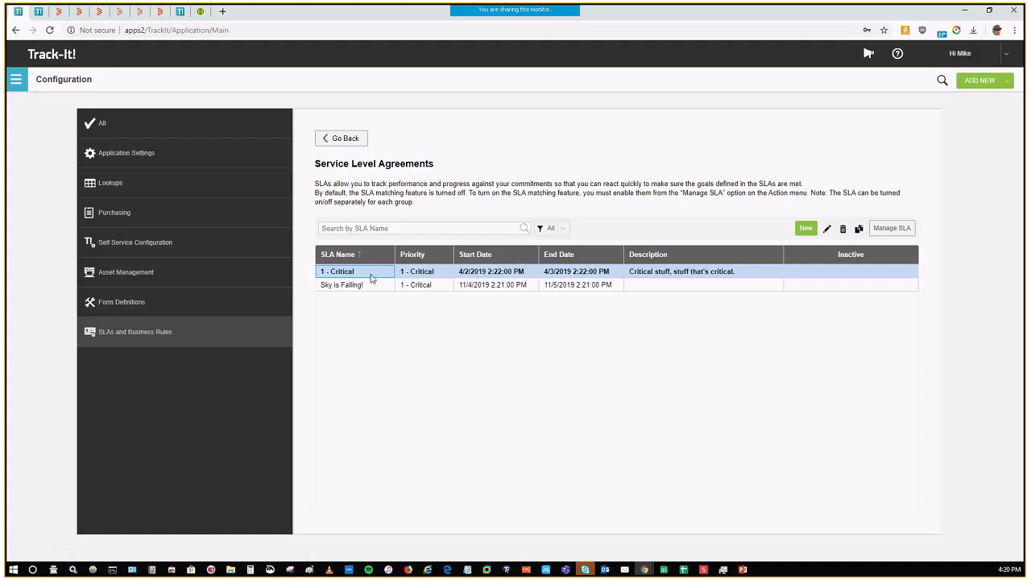
double_click(371, 274)
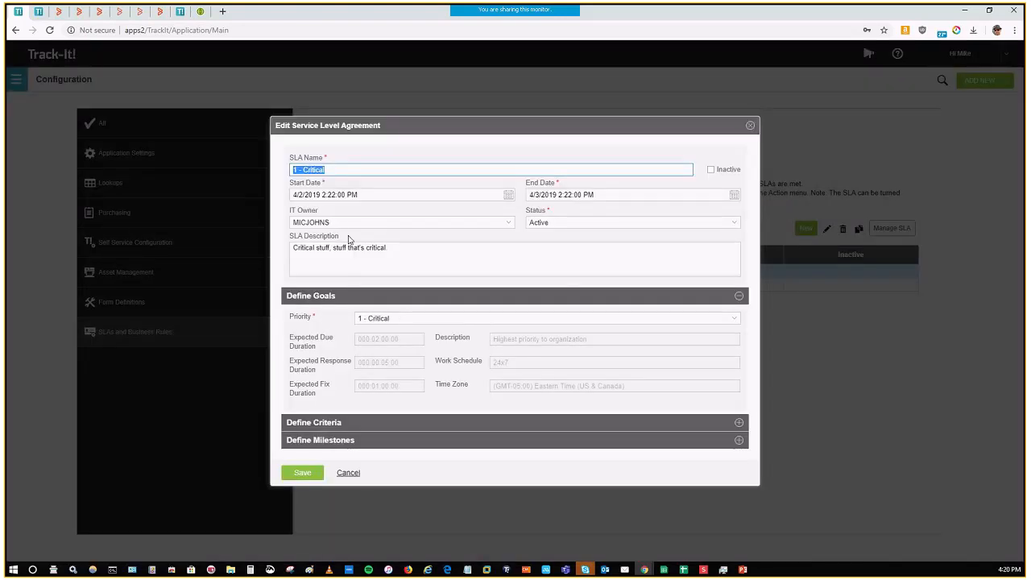
Step: Examine the priority choices in the agreement's goals and the fields available for its first criterion, keeping the existing selections
click(458, 319)
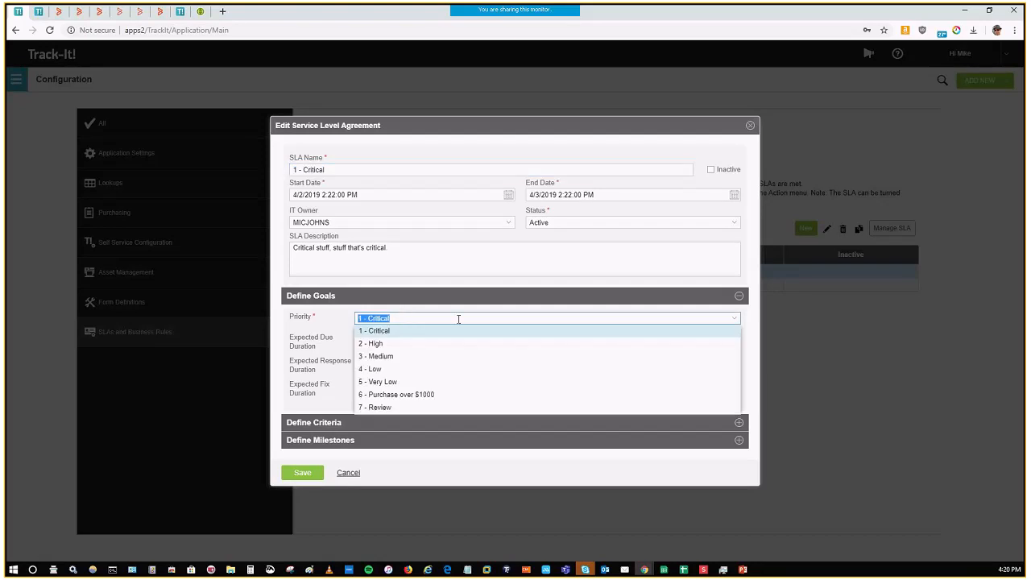
click(460, 320)
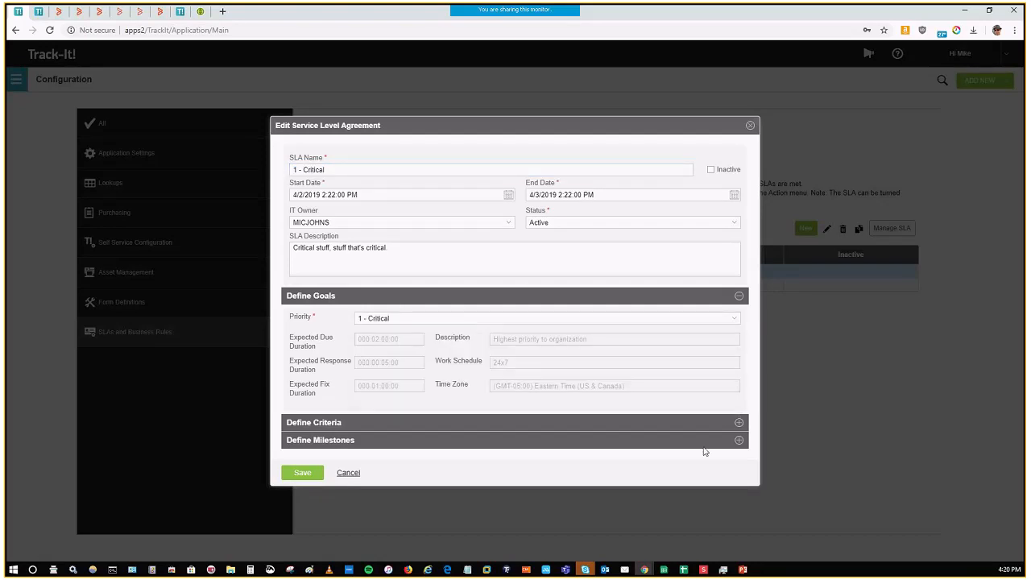
click(739, 423)
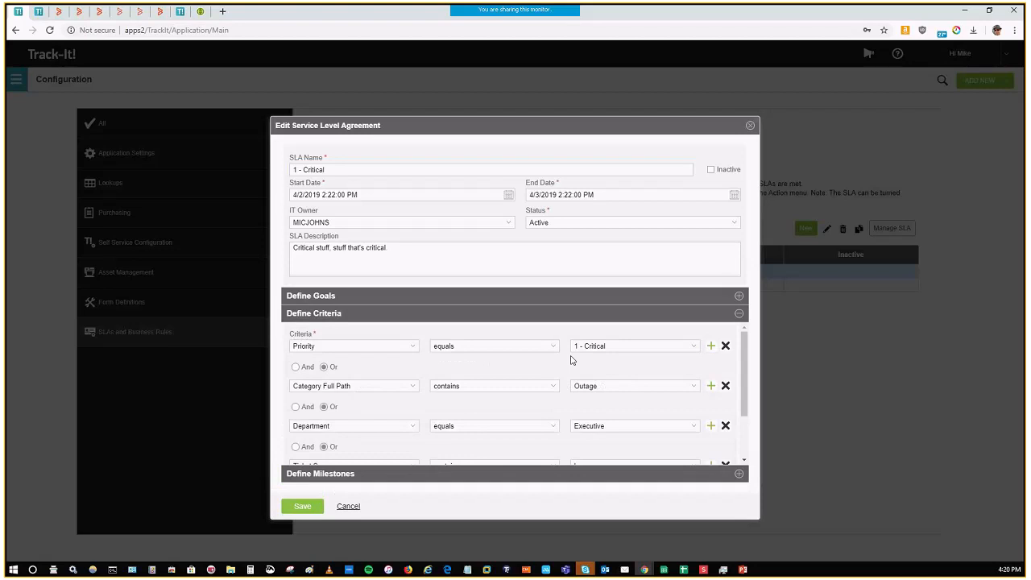
click(417, 349)
scroll(417, 370, up, 10)
mouse_move(417, 371)
mouse_down()
mouse_move(431, 500)
mouse_move(414, 367)
mouse_up()
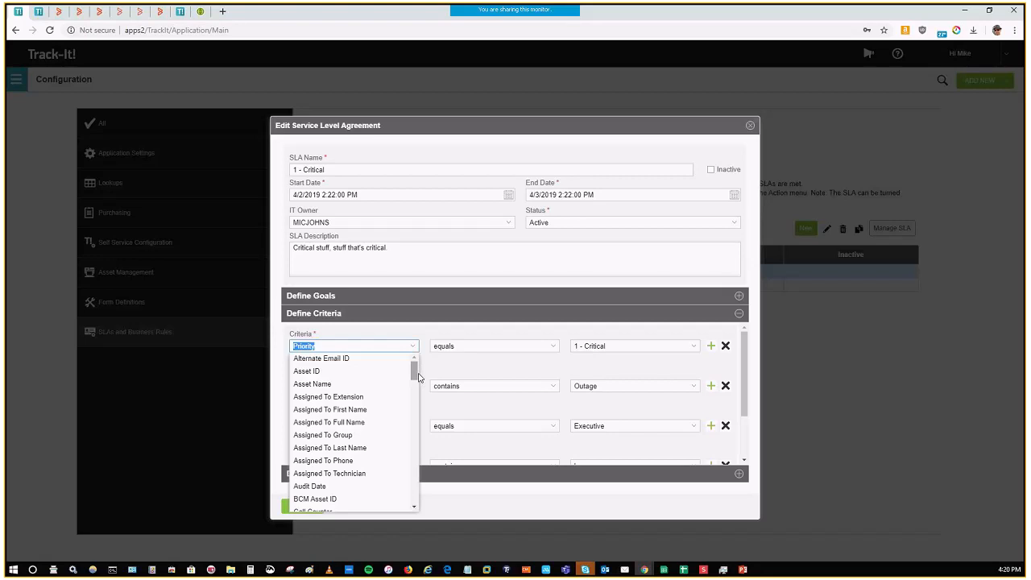
mouse_move(415, 378)
mouse_down()
mouse_move(421, 506)
mouse_move(400, 375)
mouse_up()
click(475, 370)
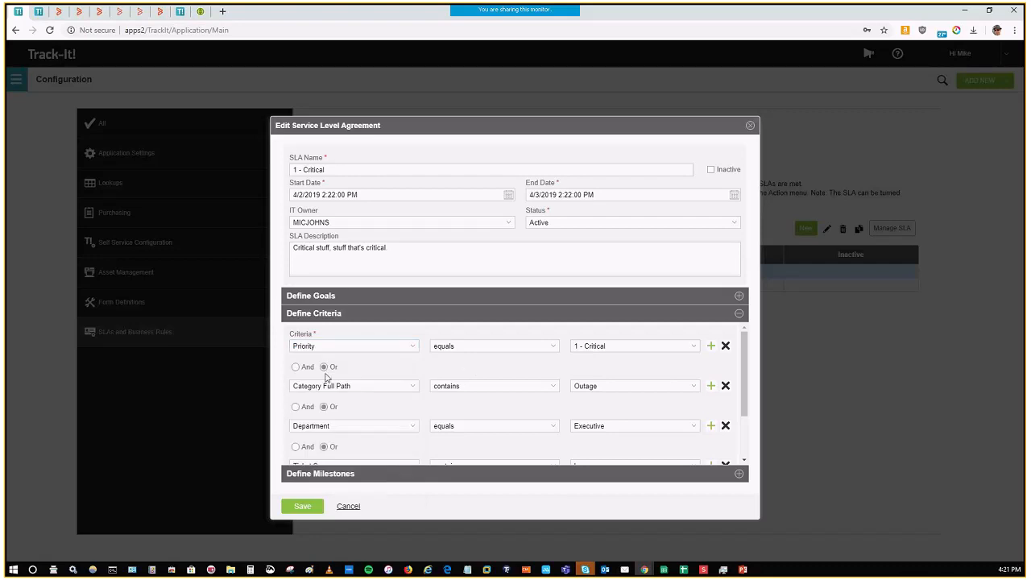
Step: Review the agreement's full list of criteria, keeping the first two criteria joined with Or
click(324, 367)
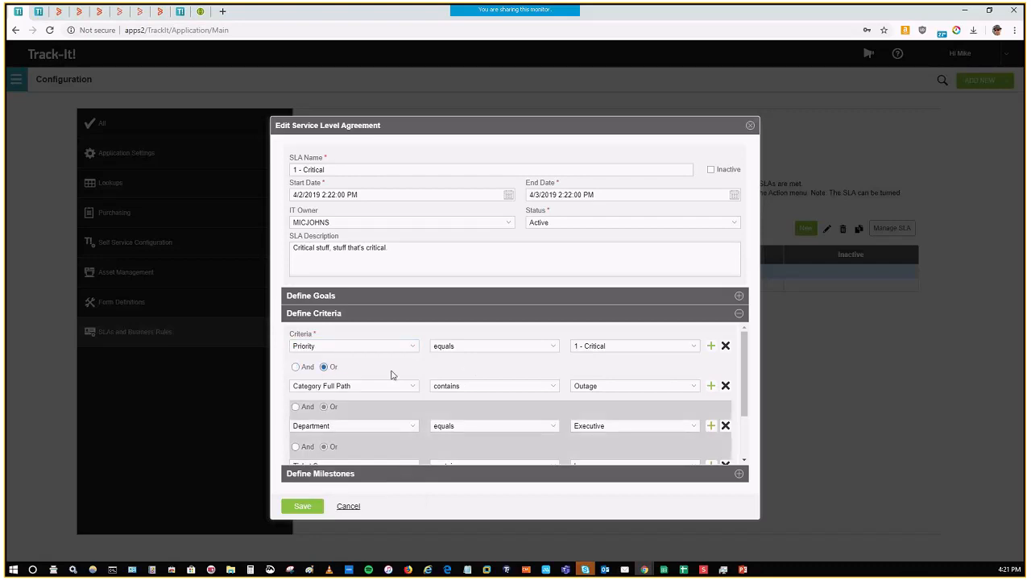
scroll(413, 372, down, 3)
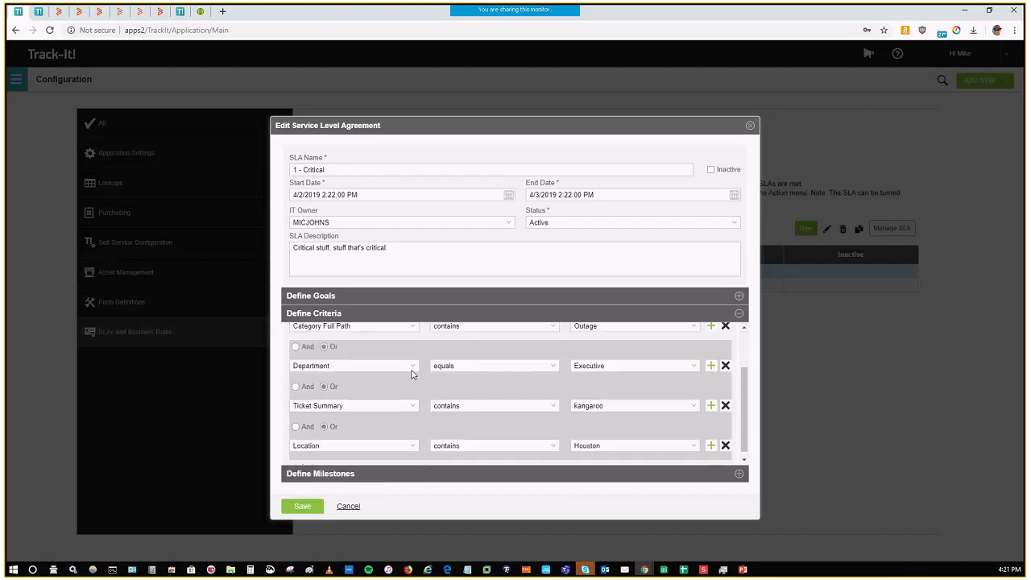
scroll(419, 383, up, 3)
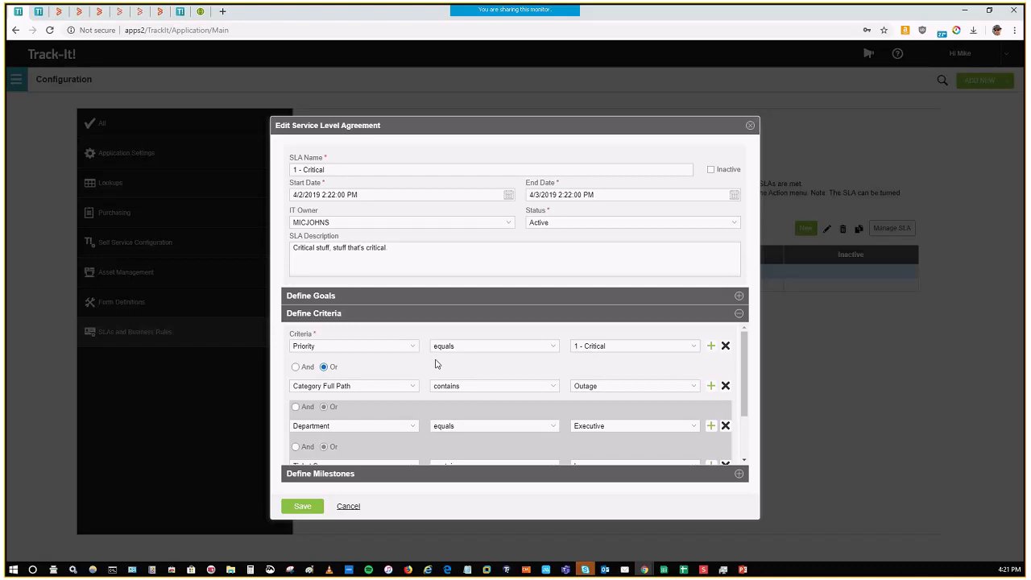
Step: Open the "30 minutes till due" milestone and examine its condition, actions and notification details
click(738, 476)
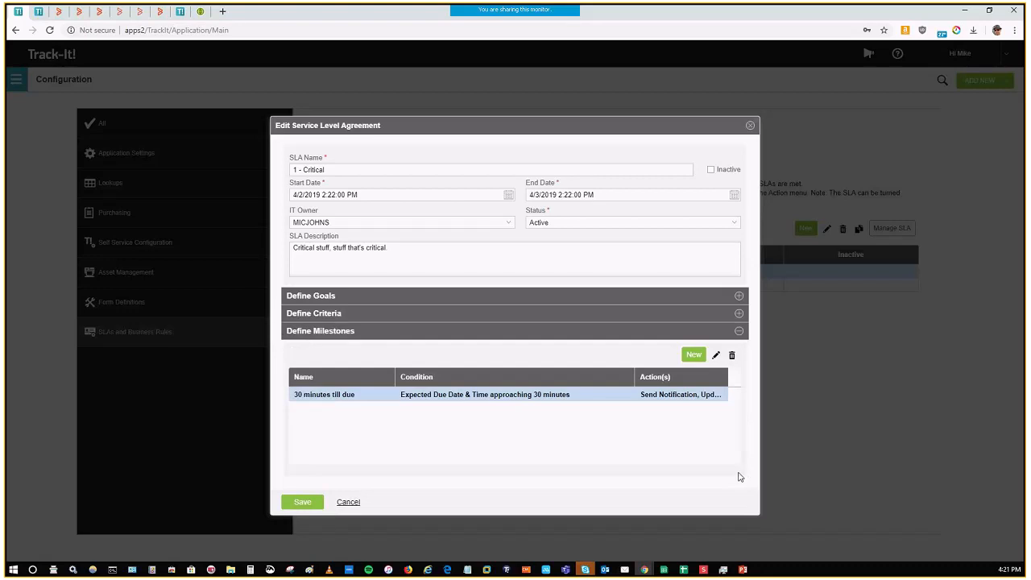
double_click(514, 398)
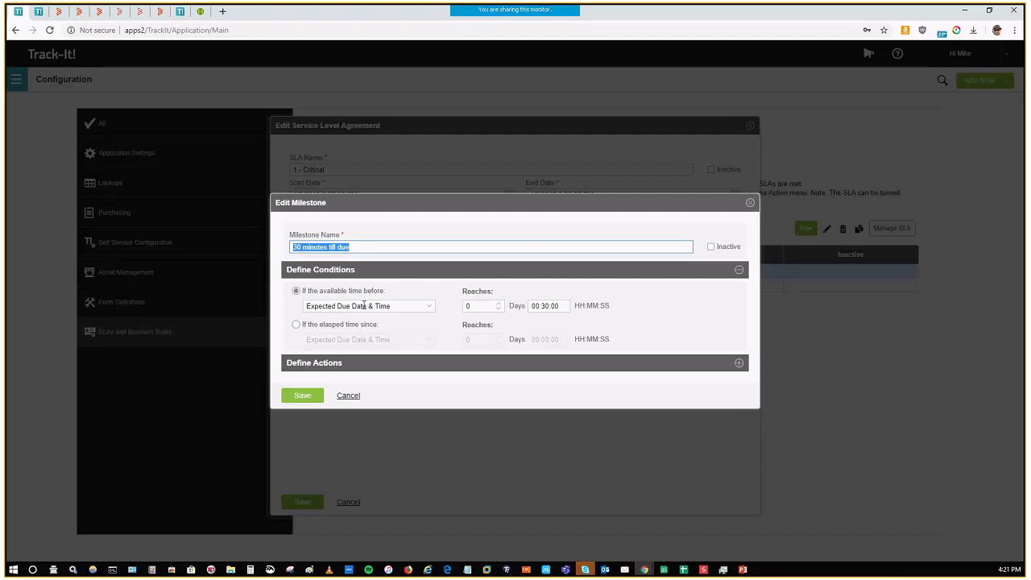
click(544, 306)
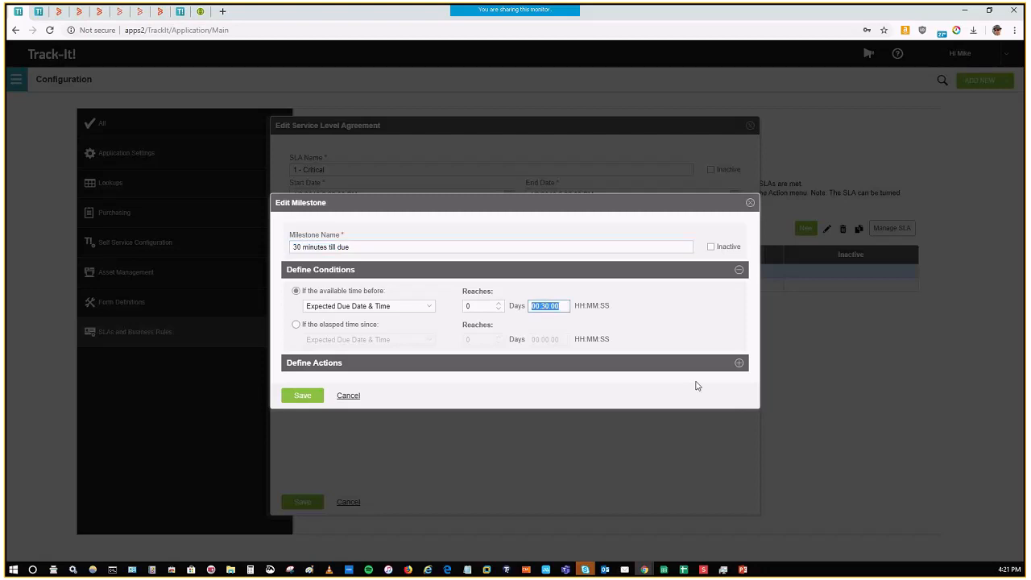
click(739, 362)
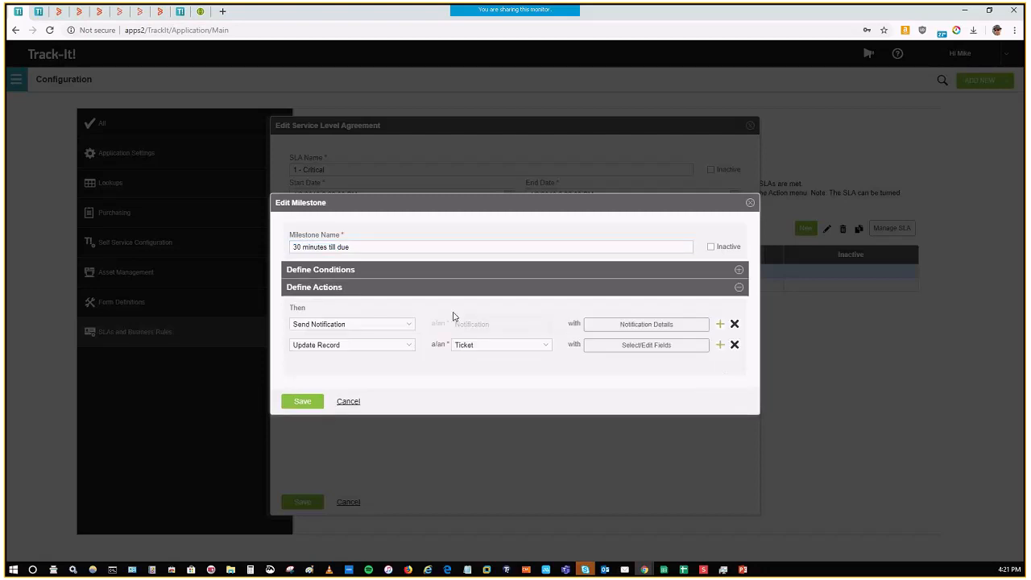
click(619, 327)
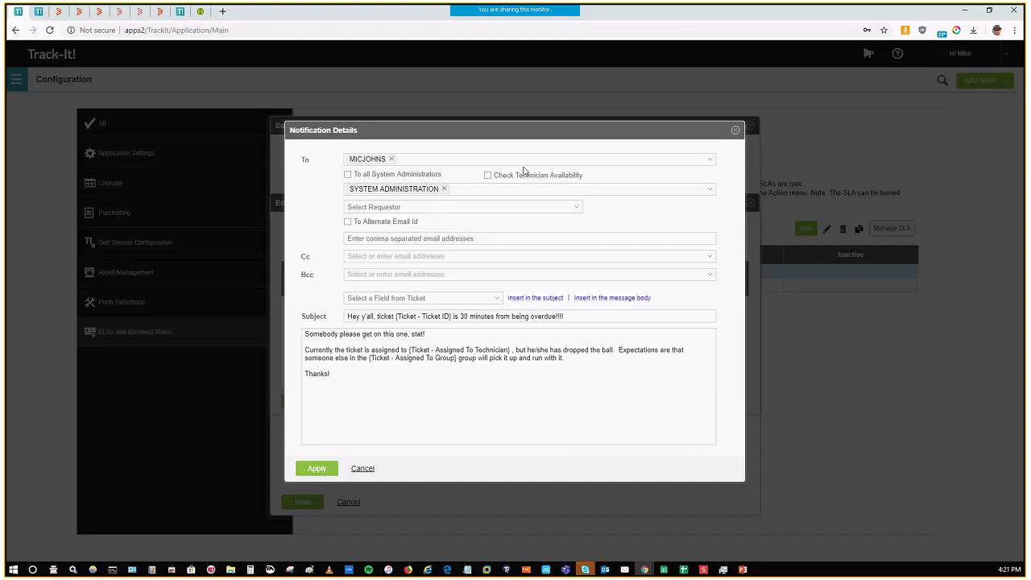
click(735, 132)
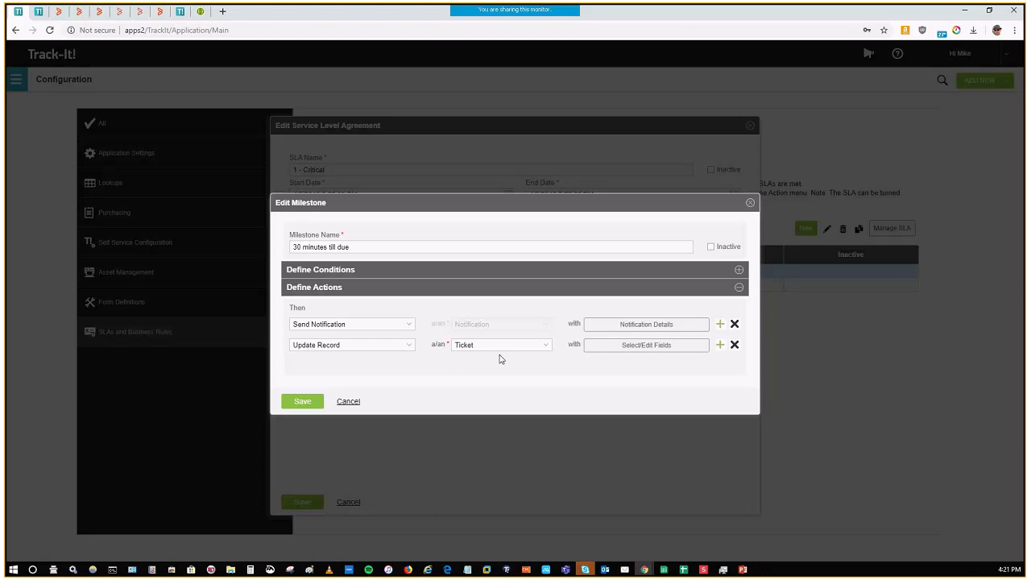
Step: Examine the ticket fields set by the milestone's Update Record action, and close the milestone and agreement without saving
click(633, 348)
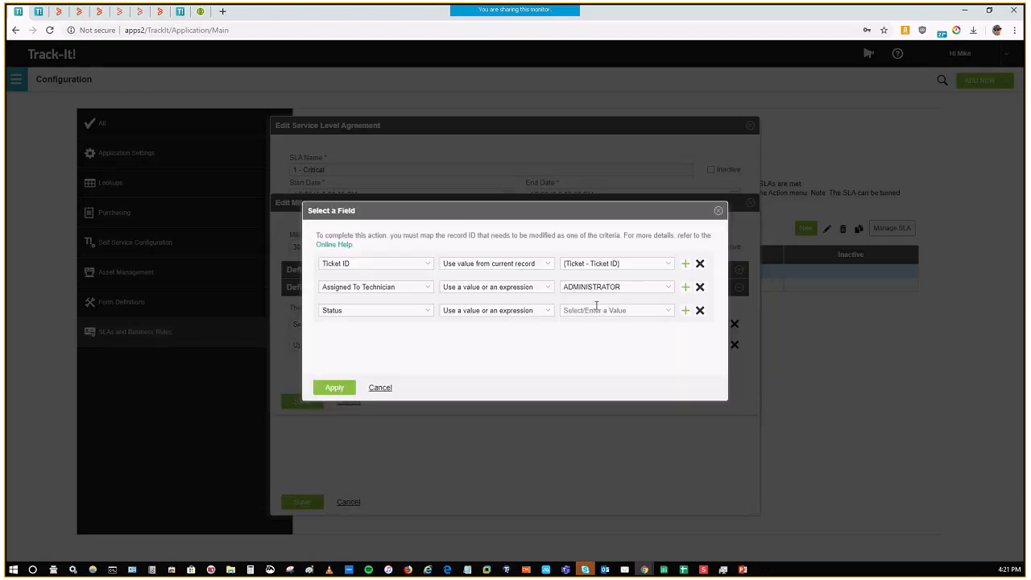
click(632, 288)
click(584, 315)
click(382, 388)
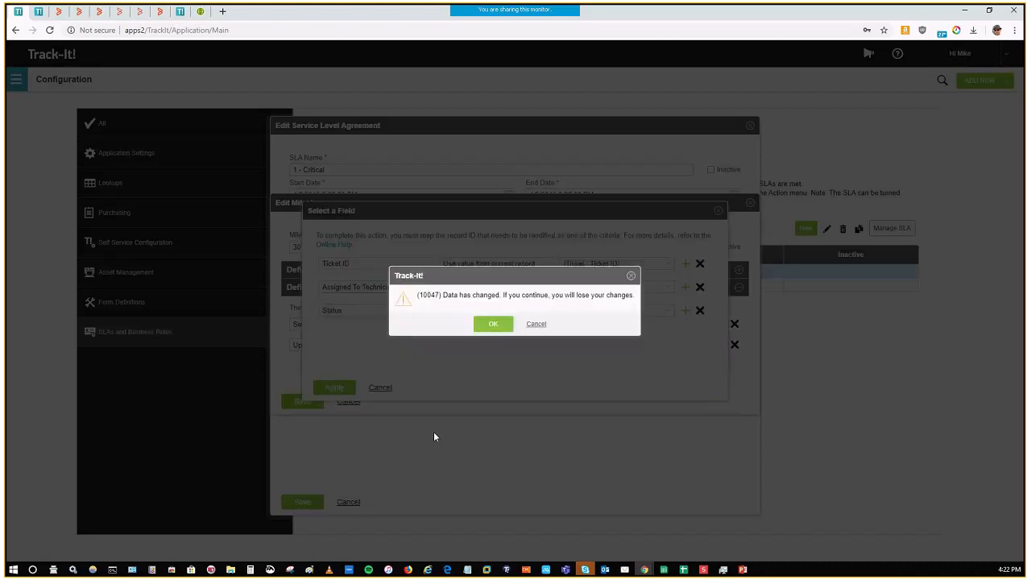
click(488, 329)
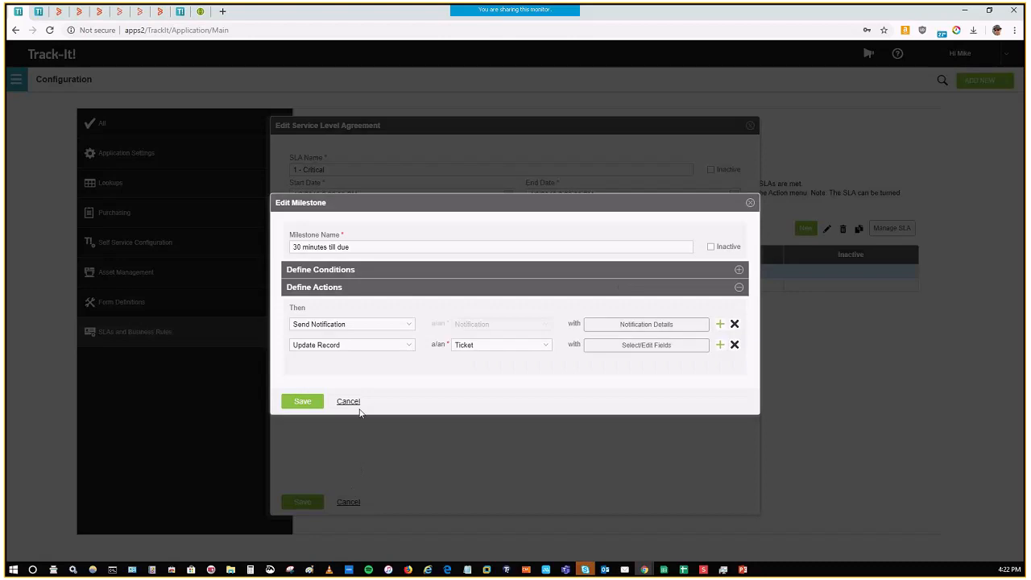
click(356, 404)
click(354, 502)
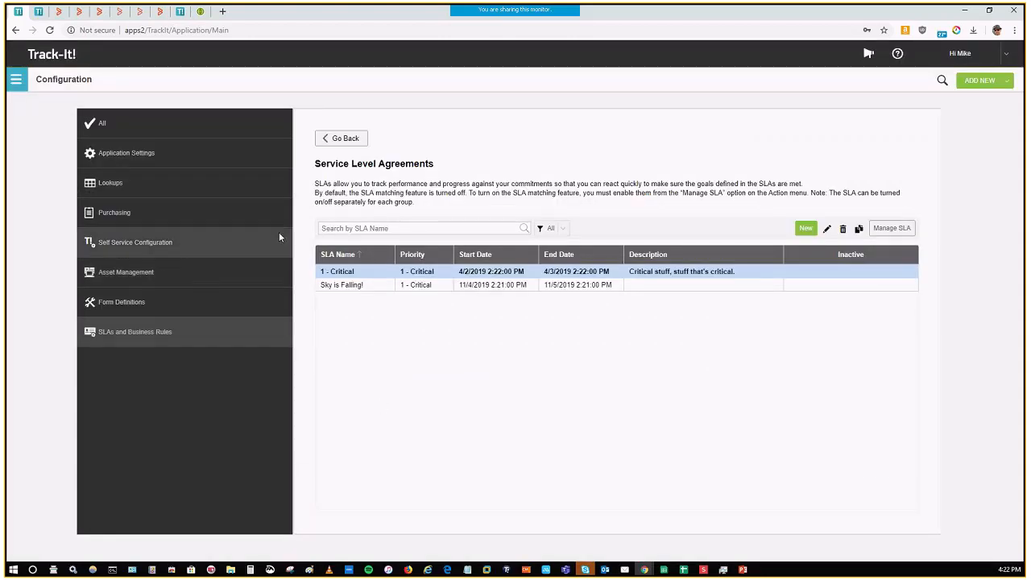
Step: Show all configuration categories and look through the complete set of available settings
click(109, 128)
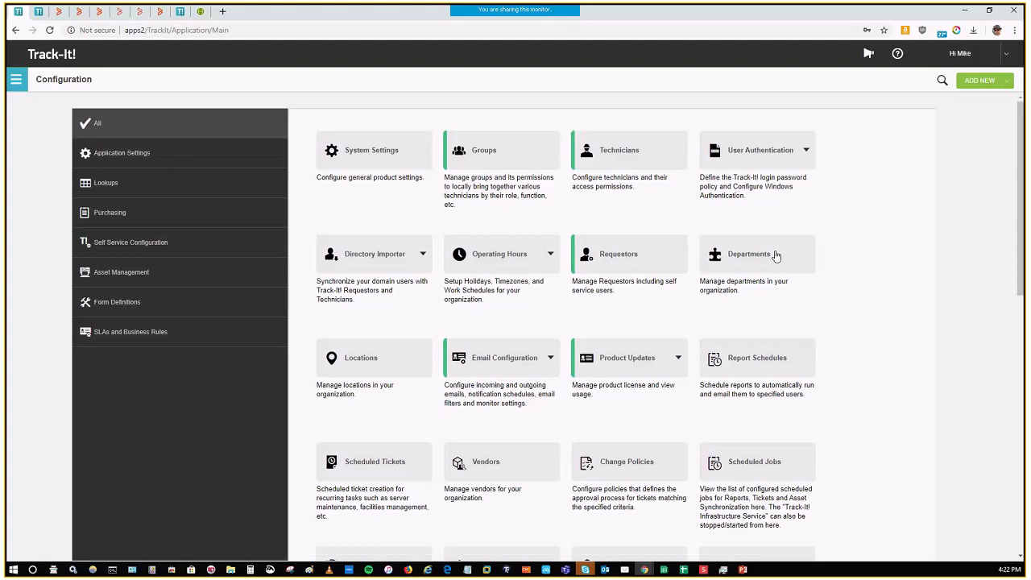
scroll(876, 298, down, 3)
scroll(876, 298, down, 5)
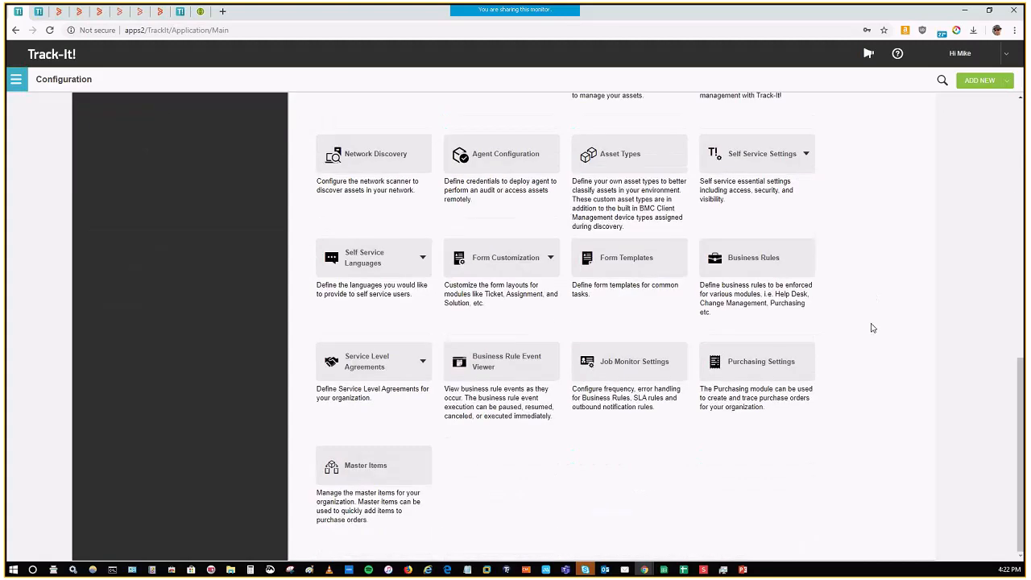
scroll(871, 328, up, 3)
scroll(871, 327, up, 4)
scroll(878, 334, down, 1)
scroll(881, 339, down, 5)
scroll(881, 338, up, 5)
scroll(881, 339, up, 1)
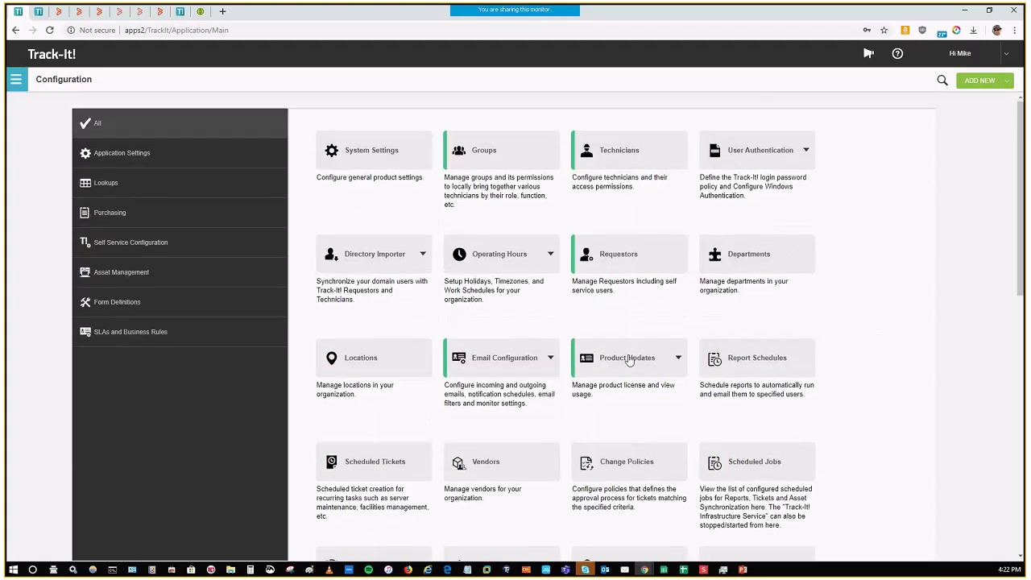
Step: View the options under Email Configuration, Directory Importer and User Authentication, including Windows Authentication
click(491, 360)
mouse_move(544, 368)
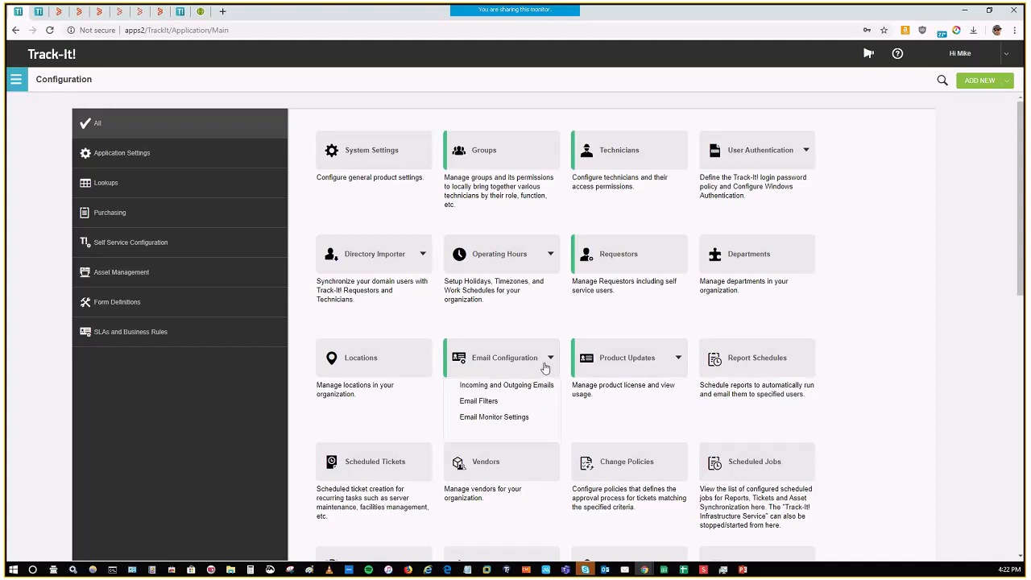
mouse_move(403, 260)
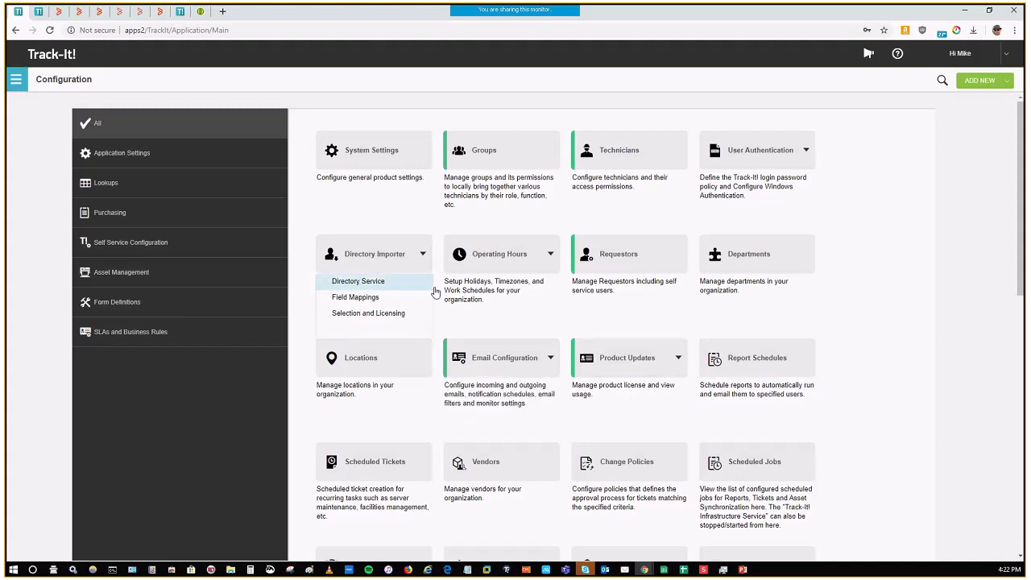
mouse_move(771, 152)
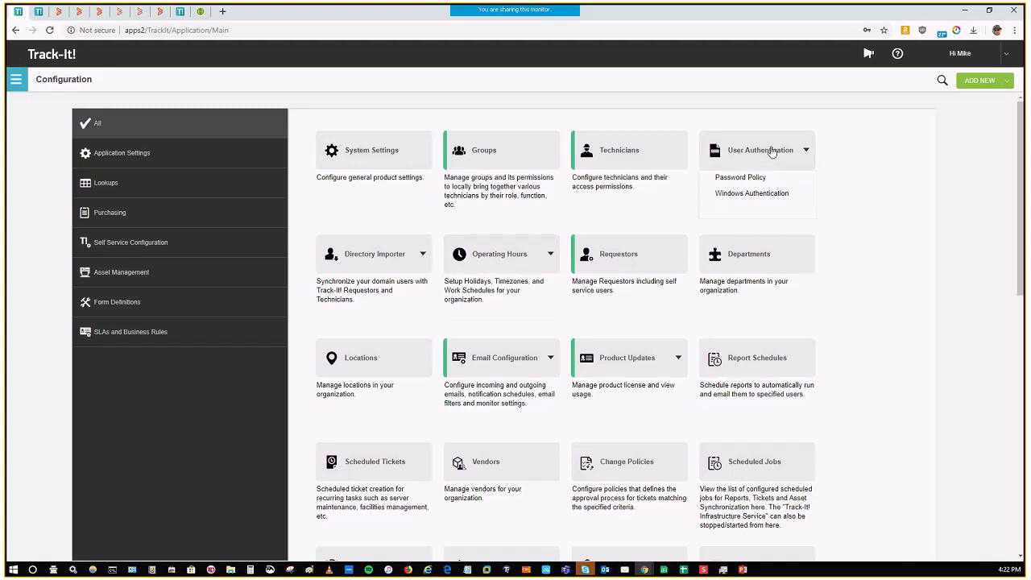
click(767, 195)
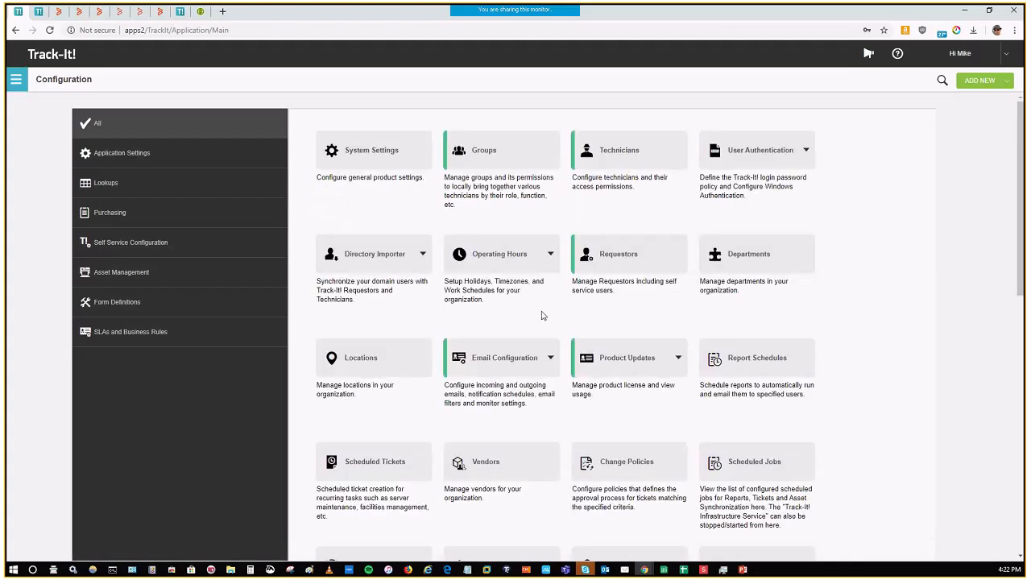
Step: Examine the BMC Client Management connection settings and the Asset Synchronization settings in the Asset Management configuration
click(117, 278)
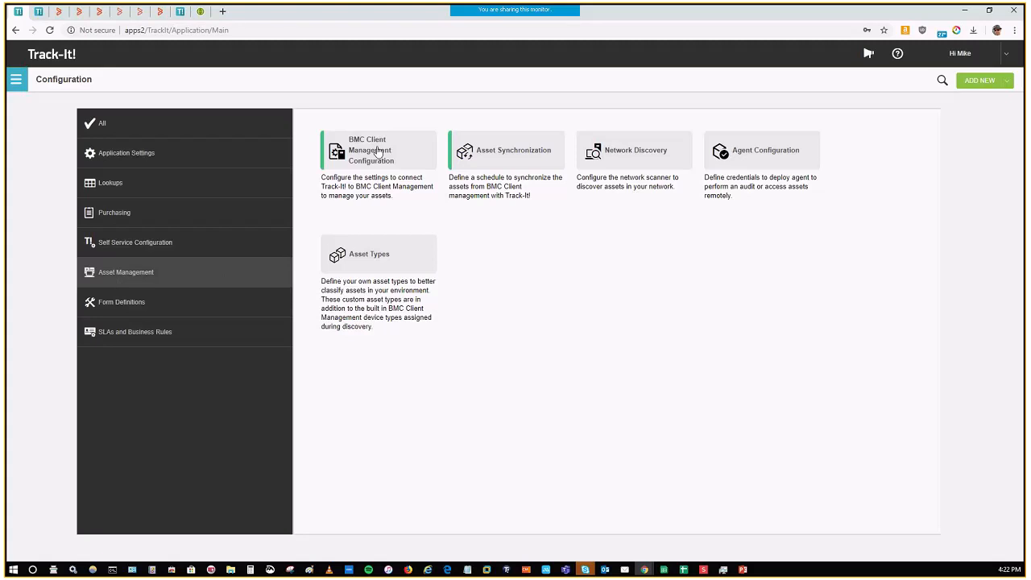
click(377, 151)
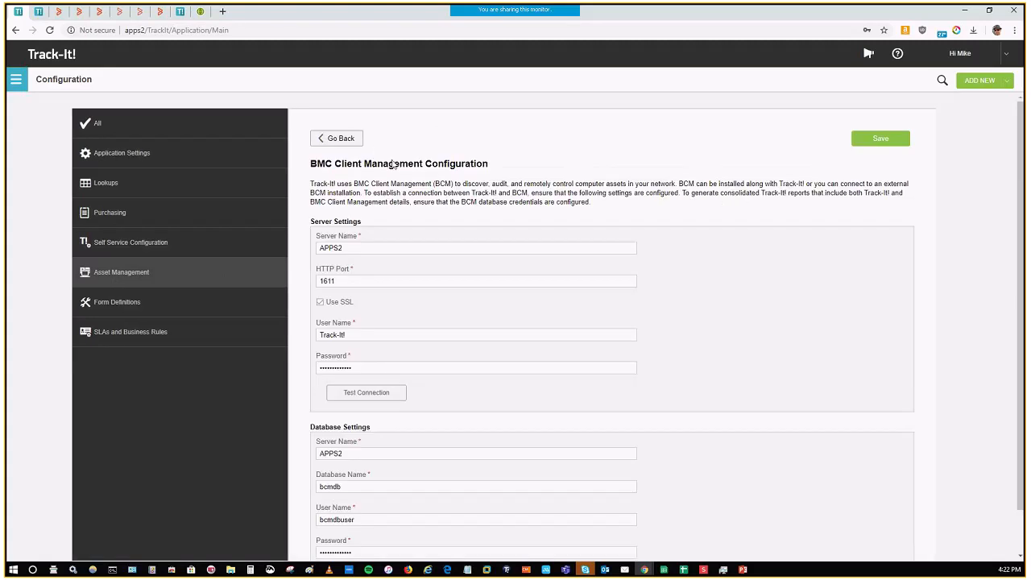
scroll(664, 379, down, 2)
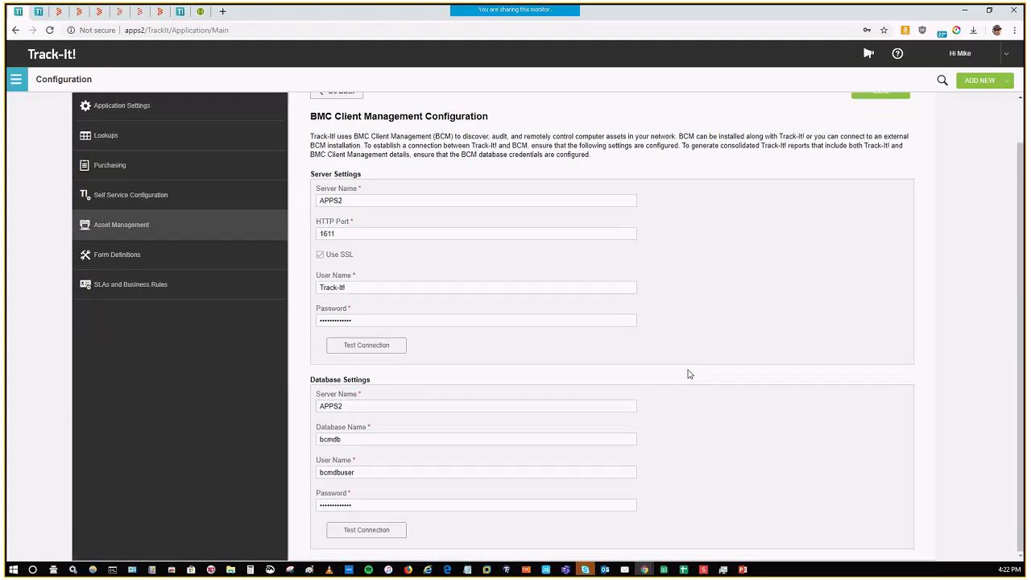
scroll(687, 374, up, 2)
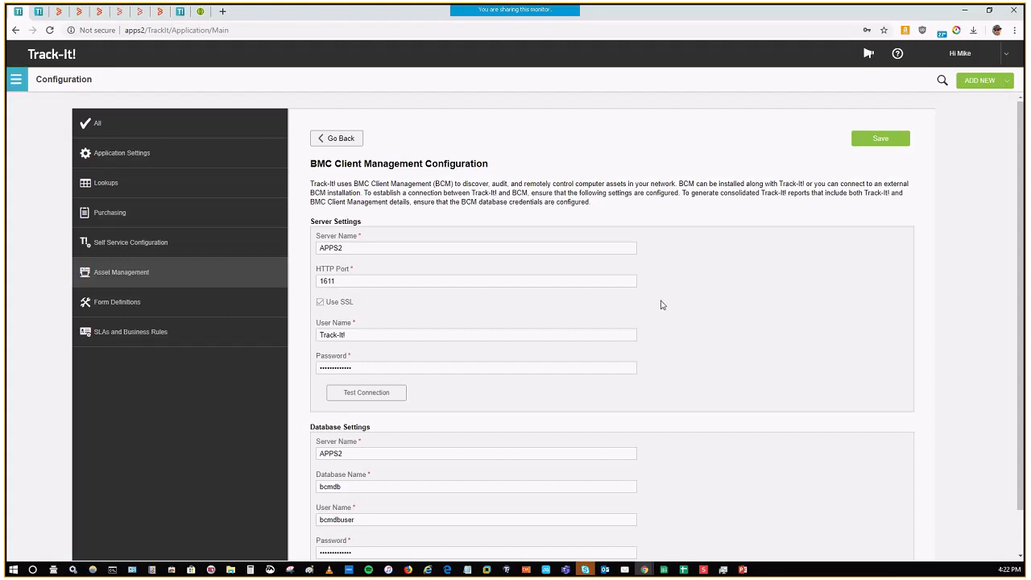
click(352, 144)
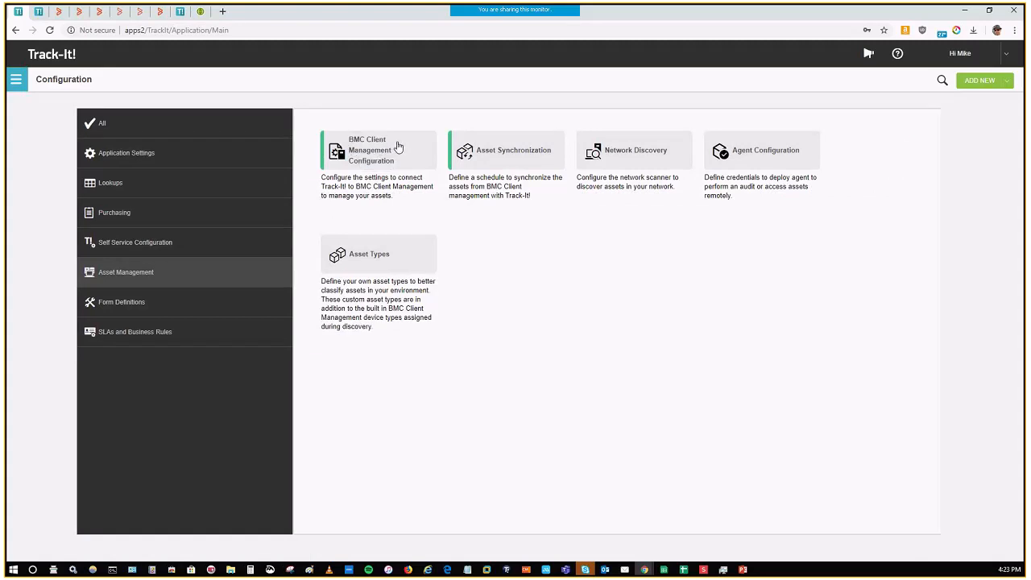
click(505, 161)
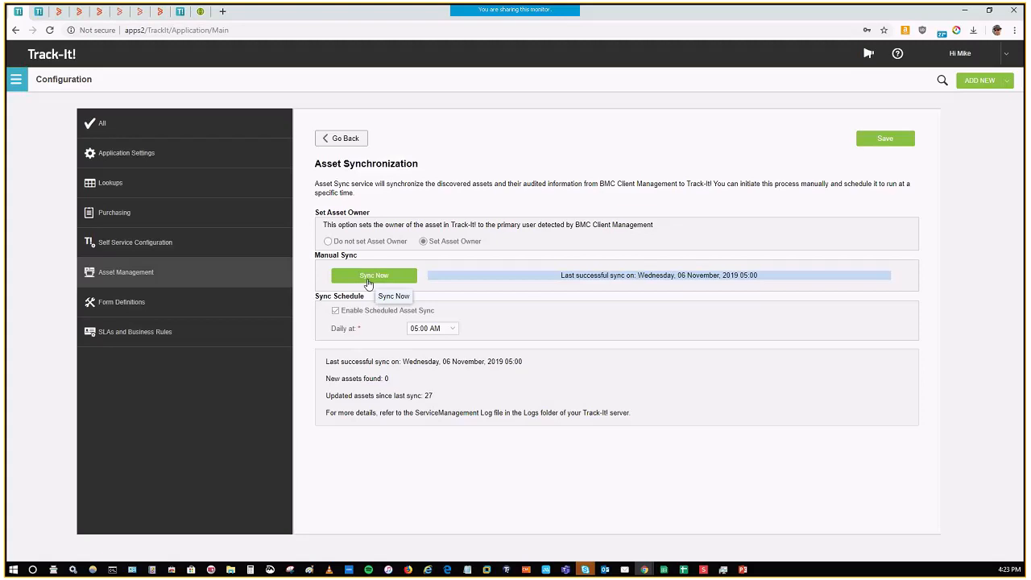
click(342, 142)
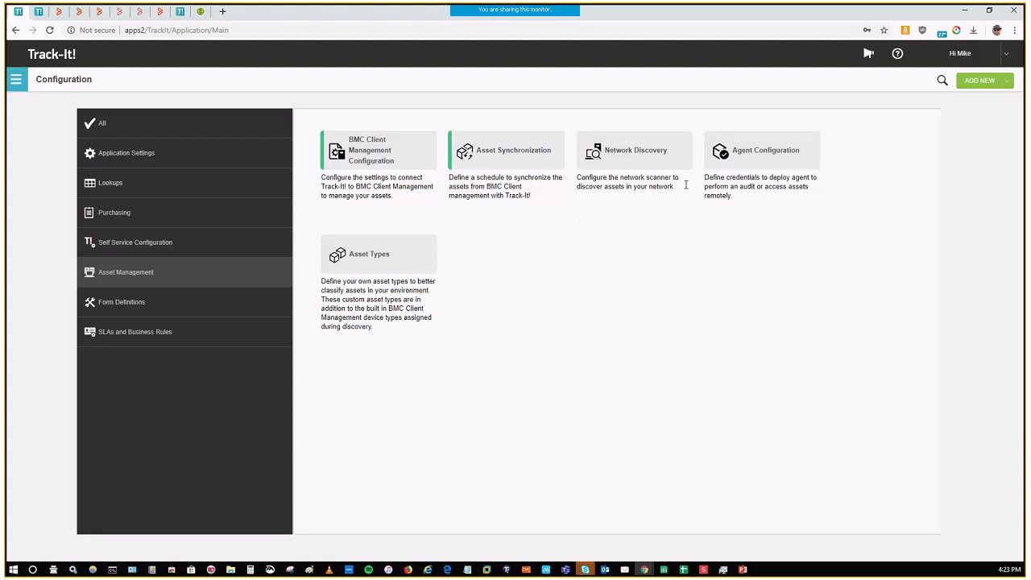
Step: Examine the Agent Configuration settings and each listed agent credential, and return to the Asset Management configuration
click(749, 165)
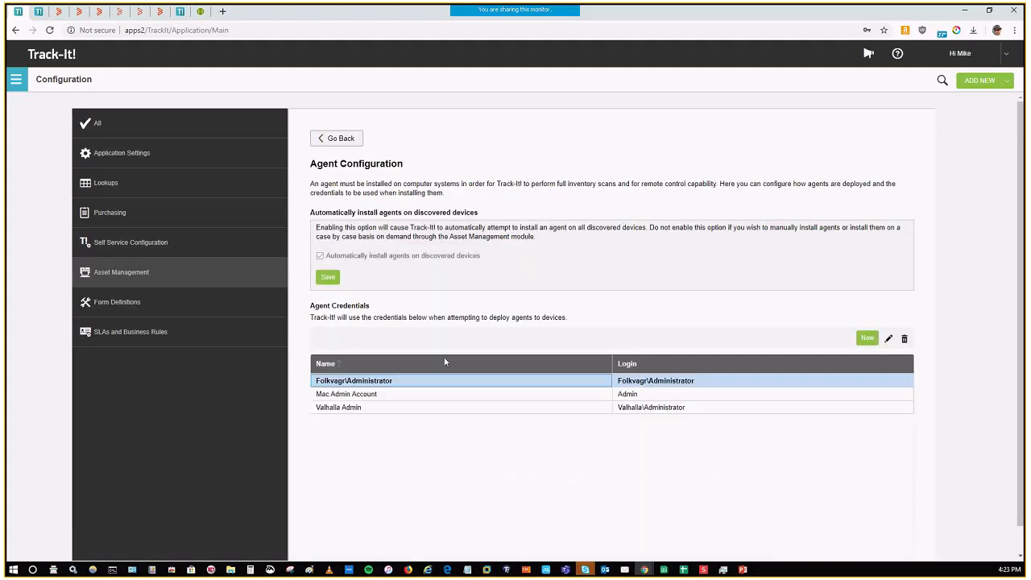
click(389, 395)
click(378, 407)
click(384, 382)
click(380, 407)
click(375, 396)
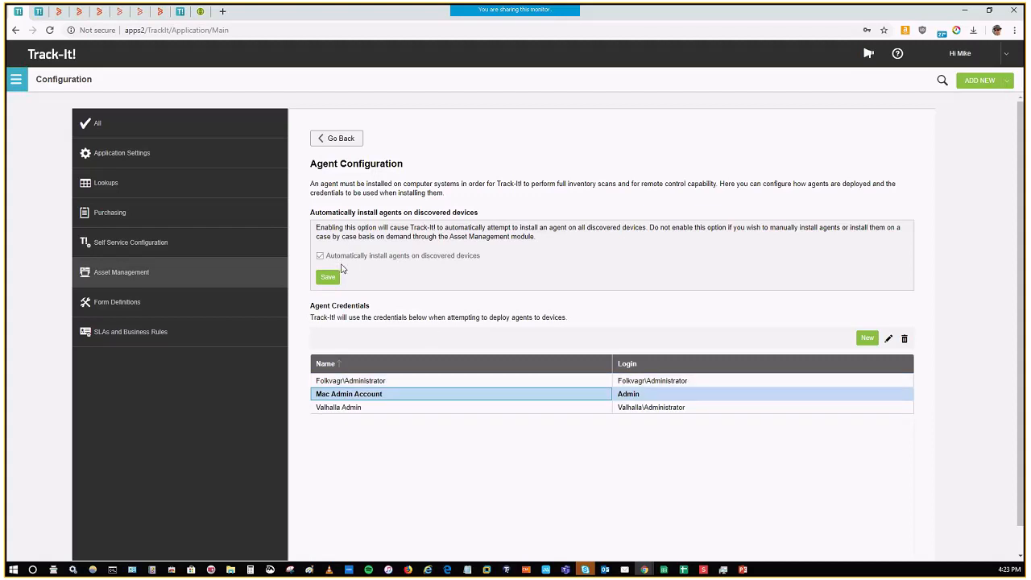
click(339, 142)
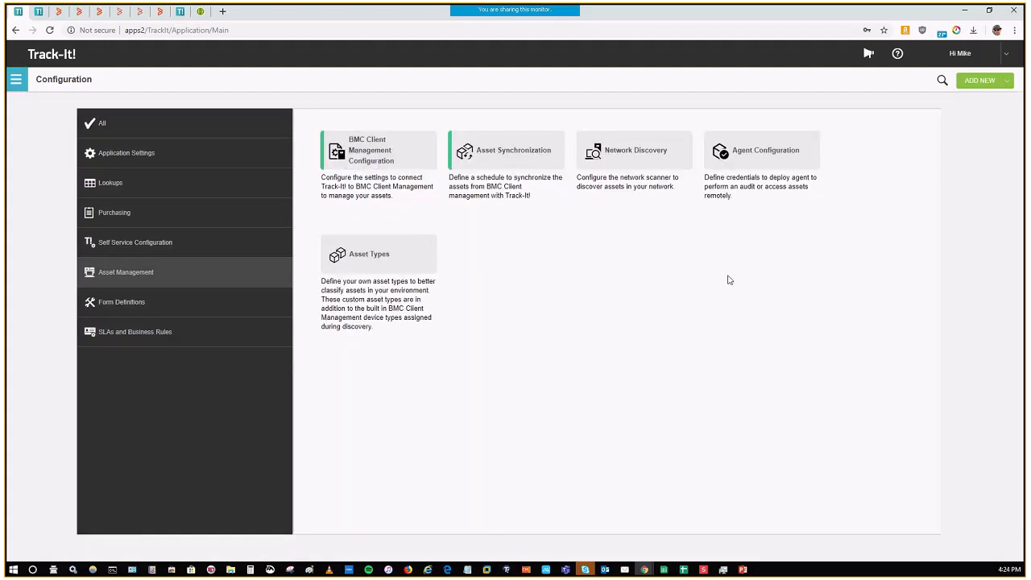
Step: Examine the Target List, its include and exclude members, and the Discovery Schedule in the Network Discovery scan configuration for scanner APPS2
click(635, 159)
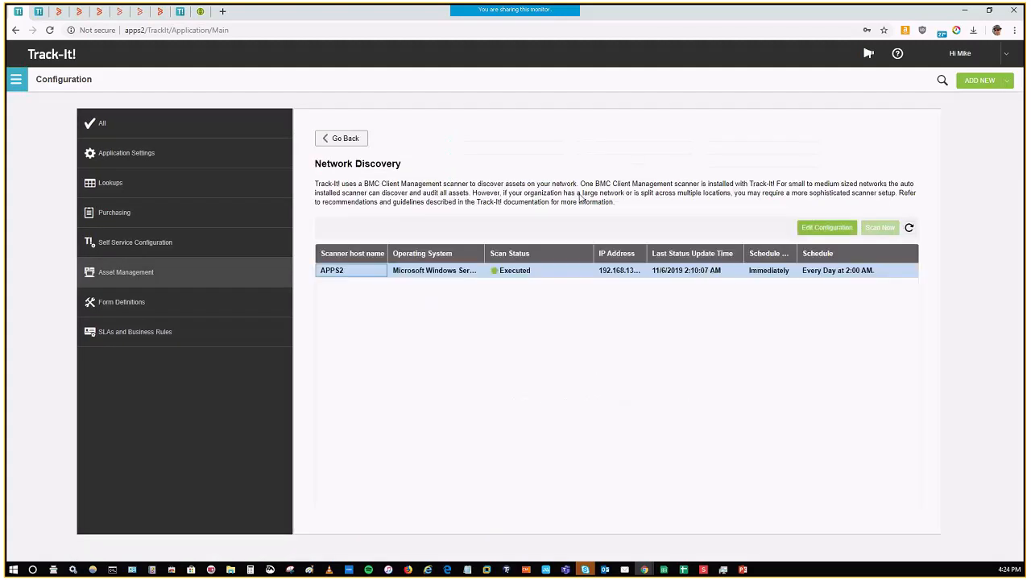
click(827, 229)
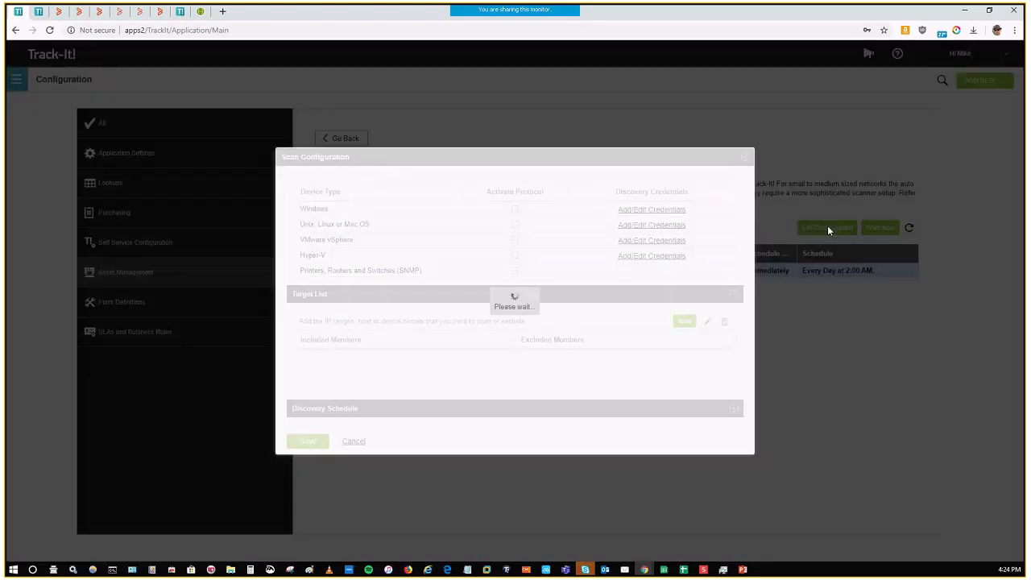
click(373, 361)
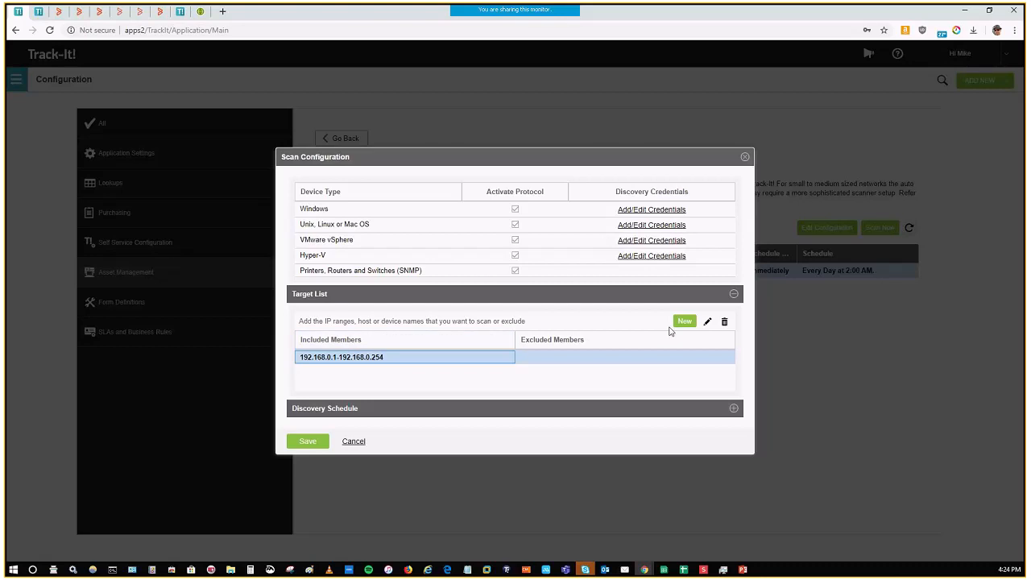
click(707, 321)
click(477, 340)
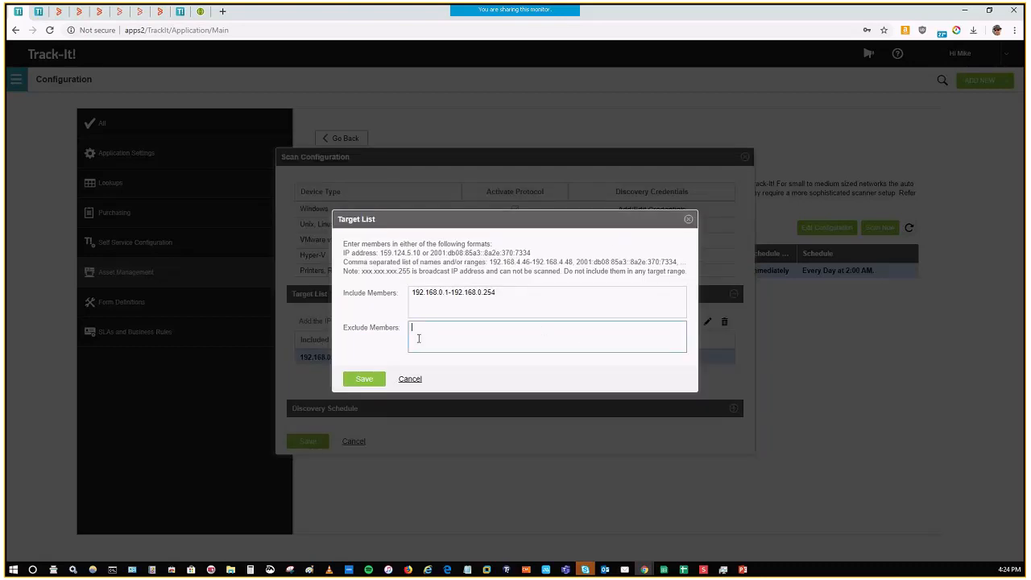
click(411, 380)
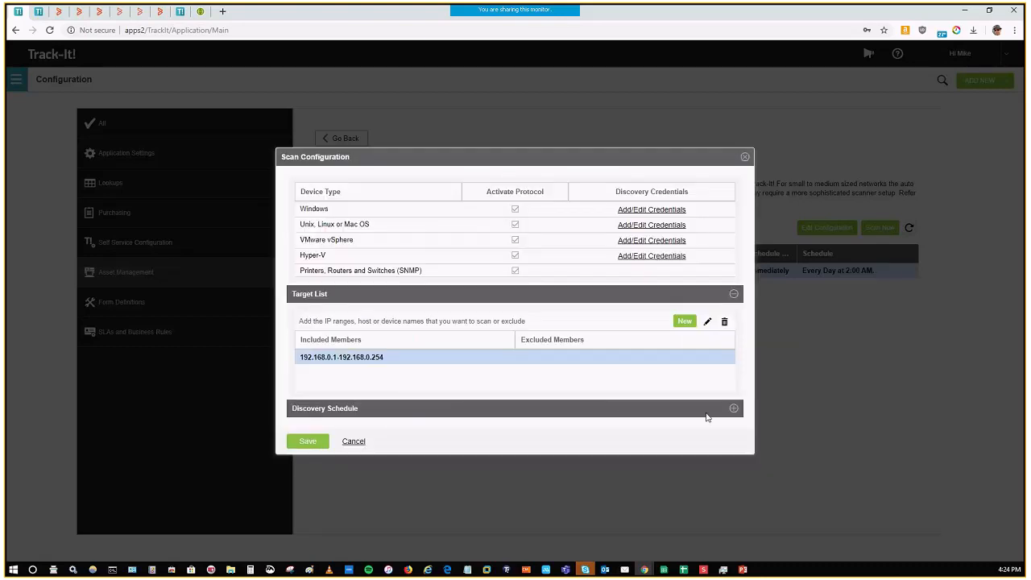
click(733, 410)
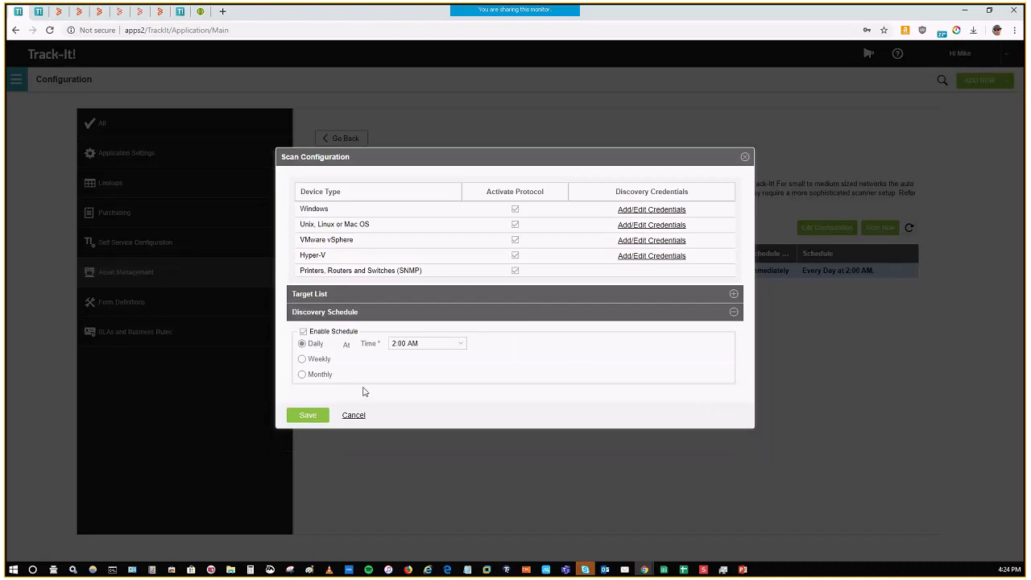
click(733, 293)
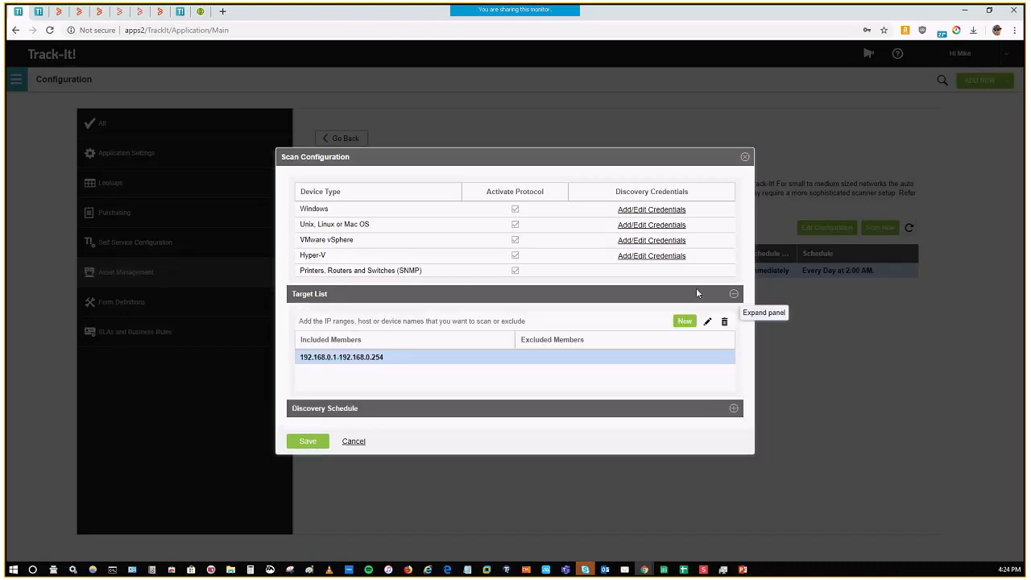
Step: Review the scan configuration's device types, from Windows to Printers, Routers and Switches (SNMP), and return to the Asset Management configuration without saving
click(319, 224)
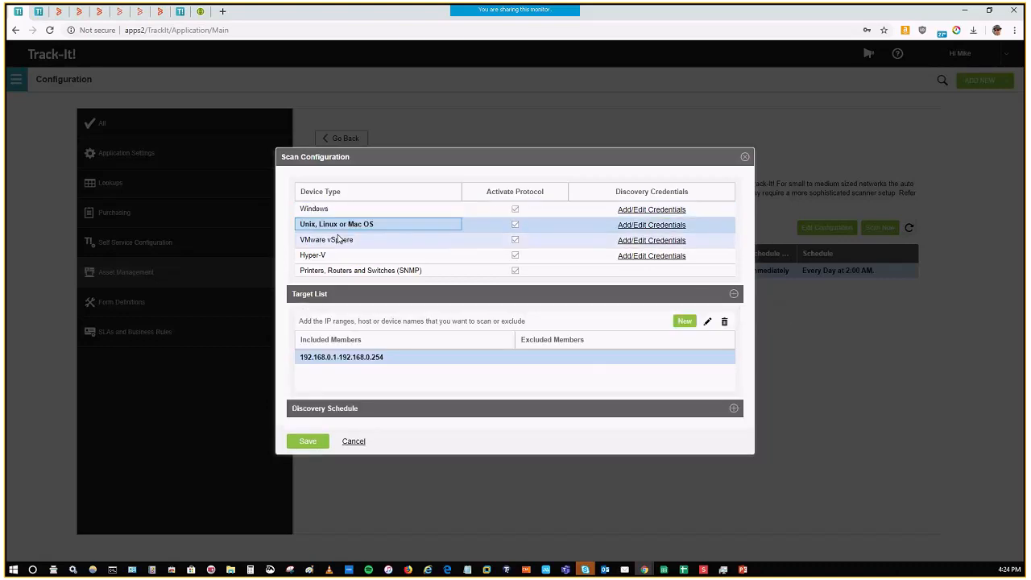
click(339, 240)
click(318, 210)
click(336, 226)
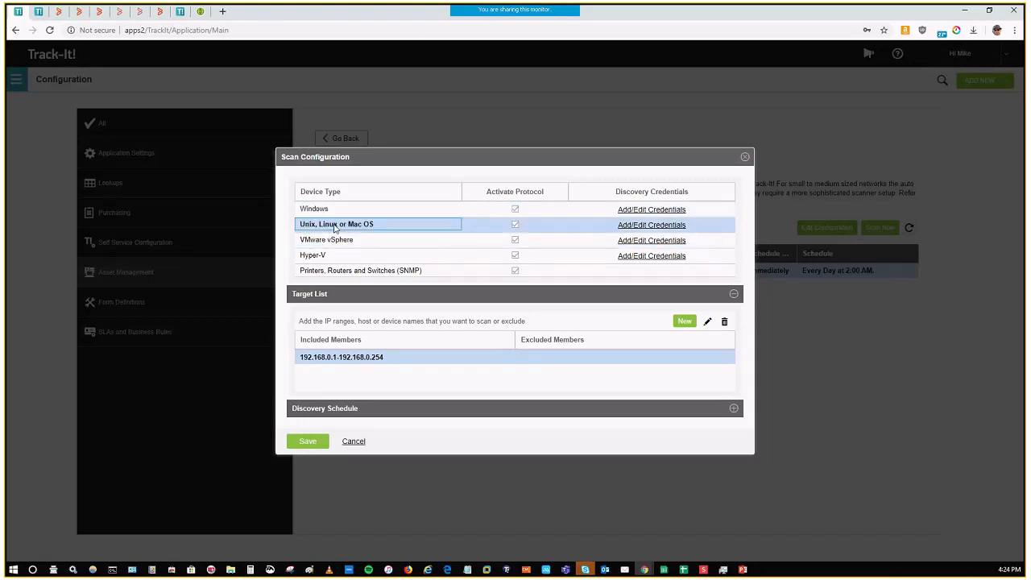
click(340, 239)
click(334, 255)
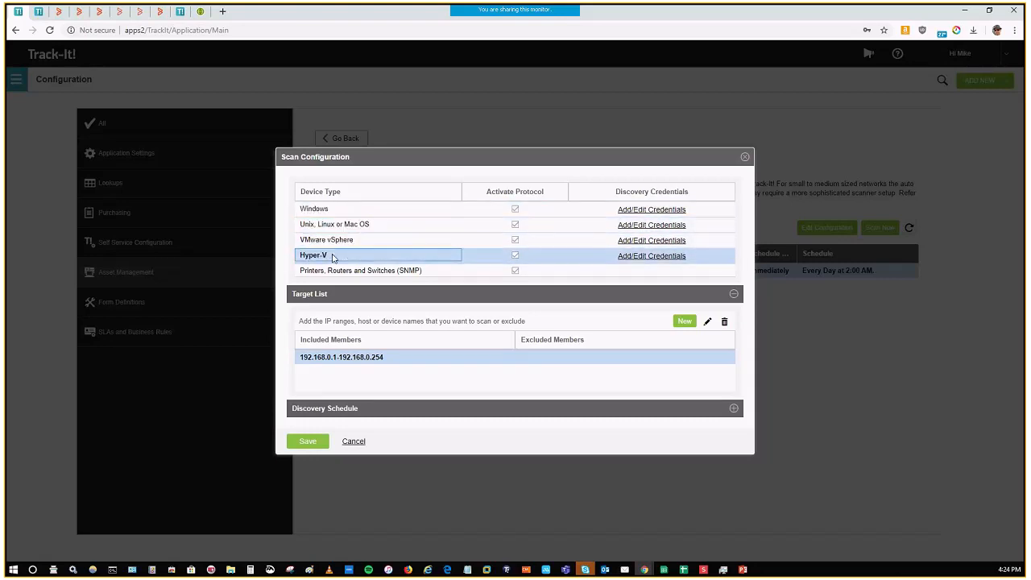
click(352, 272)
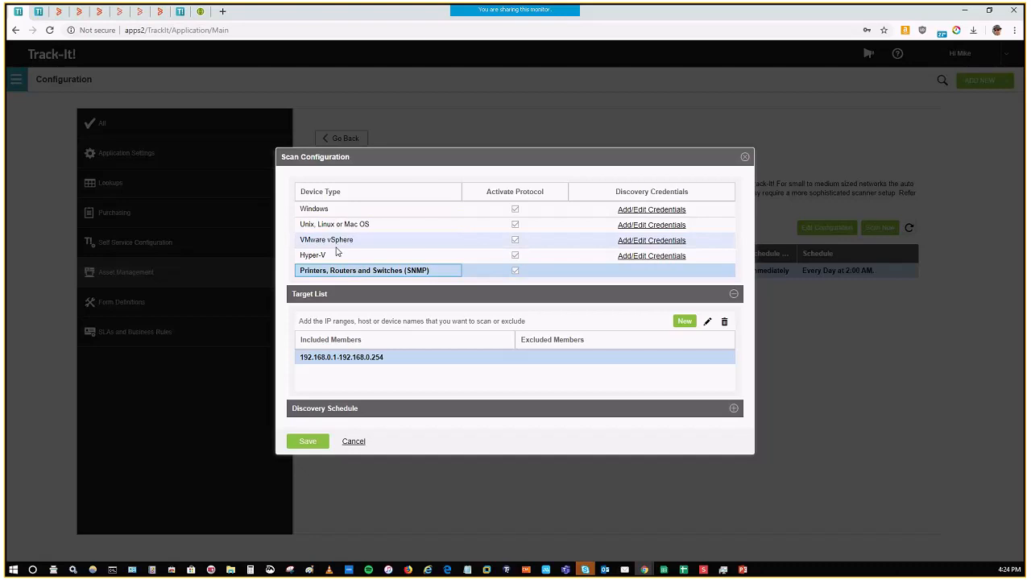
click(330, 210)
click(347, 225)
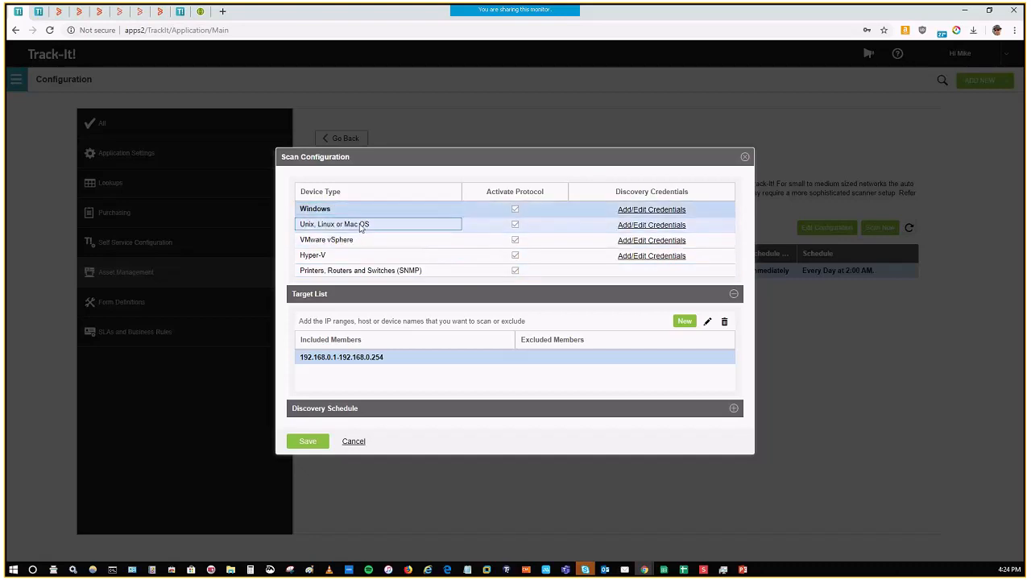
click(343, 239)
click(358, 254)
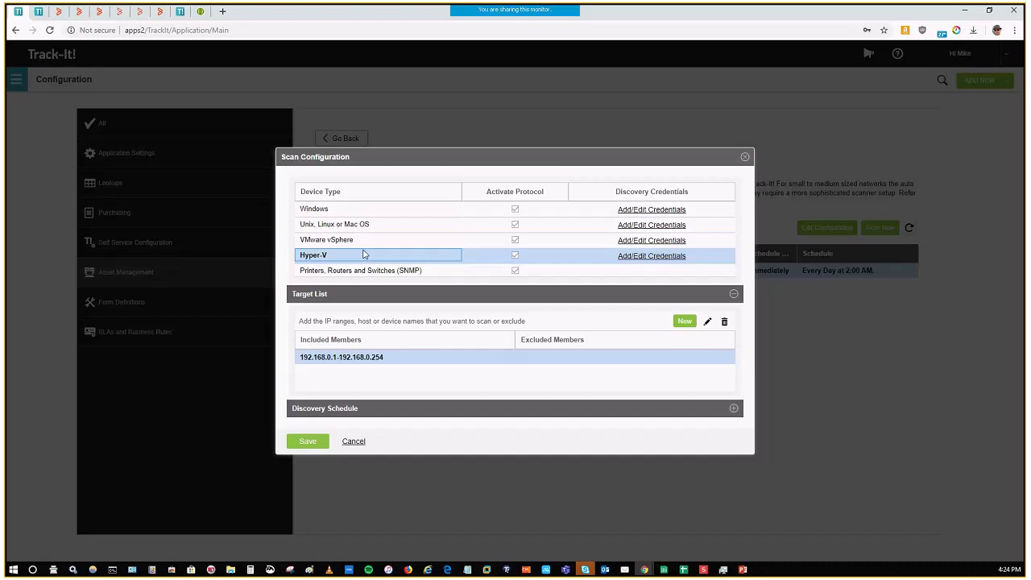
click(746, 157)
click(361, 144)
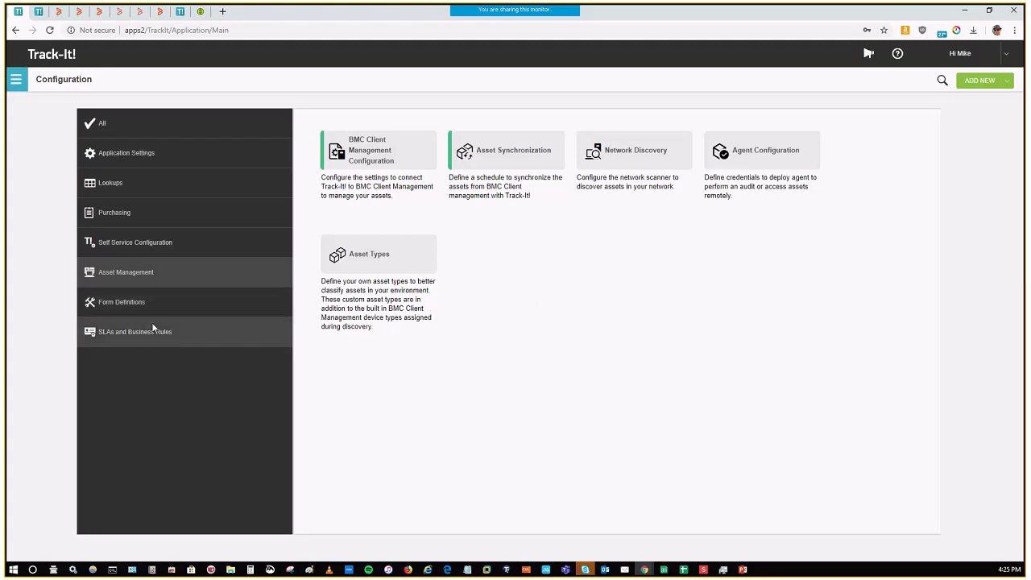
Step: Go to the Help Desk and open ticket 106, the critical MacBook procurement request, from the _All Tickets view
click(15, 79)
click(41, 169)
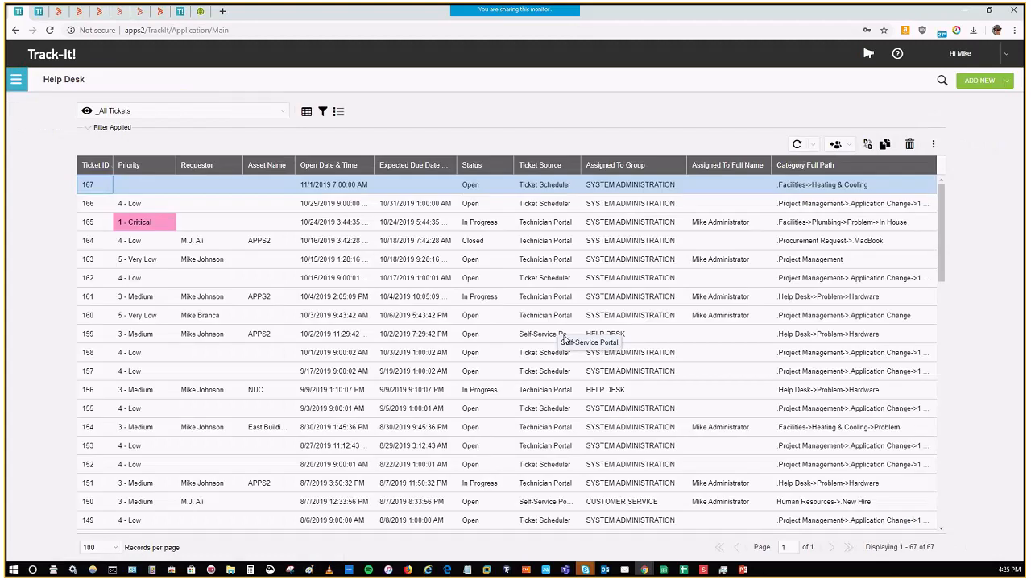
scroll(673, 415, down, 5)
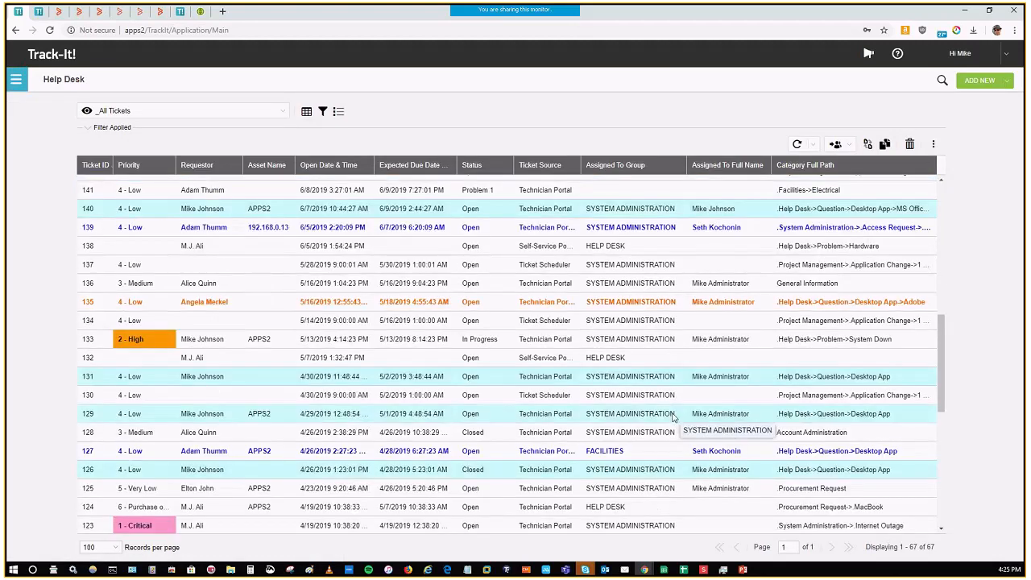
scroll(674, 416, down, 1)
scroll(715, 442, down, 5)
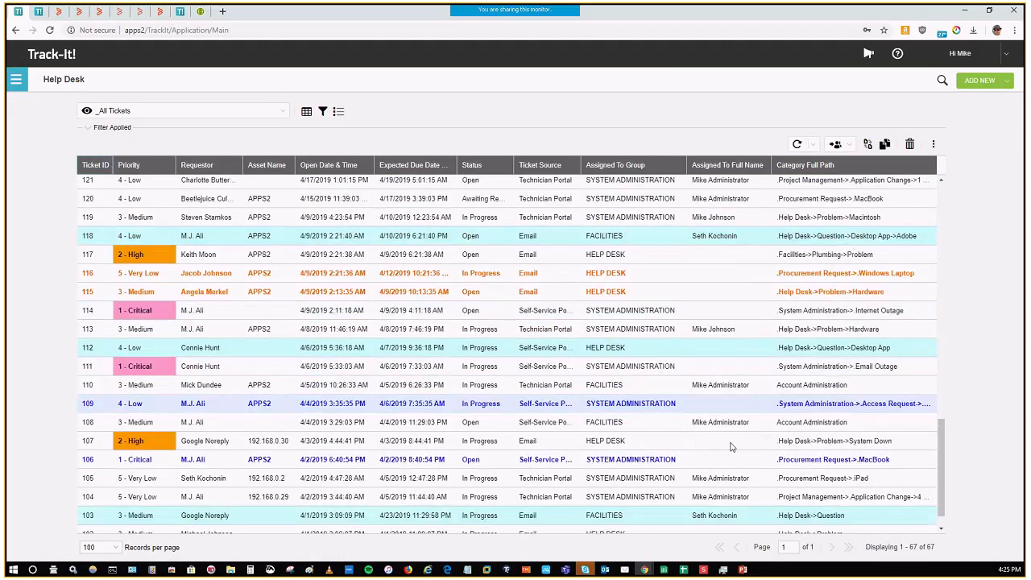
scroll(685, 444, down, 1)
double_click(561, 440)
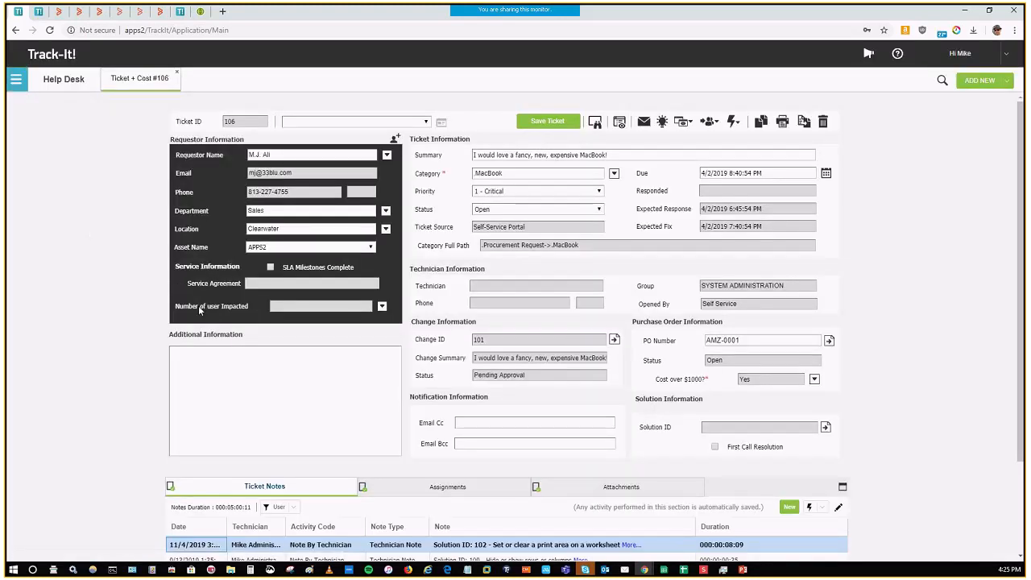
Step: View the lookup choices for Number of user Impacted and Cost over $1000?, cancel both, and review the requestor information
click(382, 310)
click(428, 384)
click(794, 384)
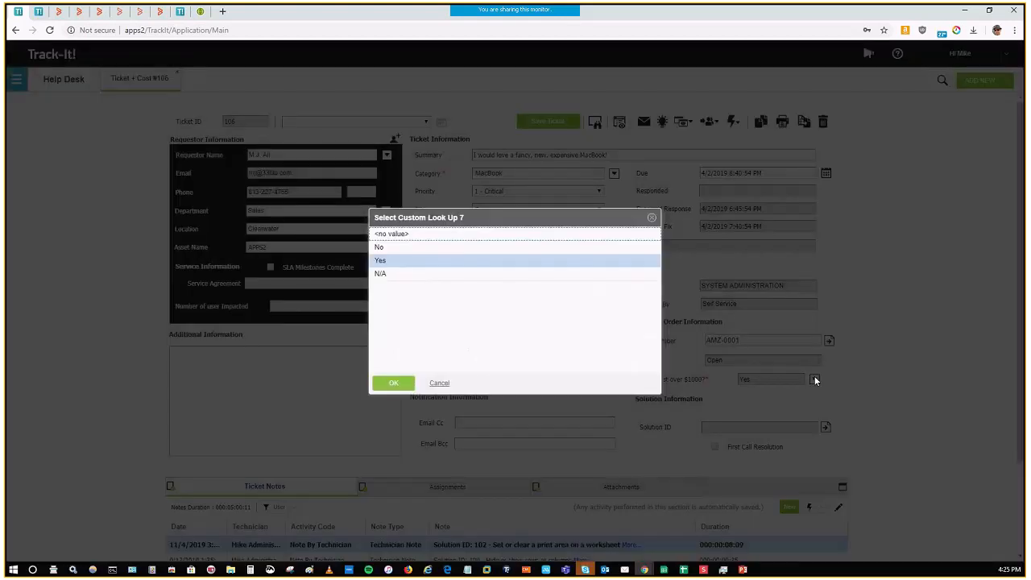
click(447, 386)
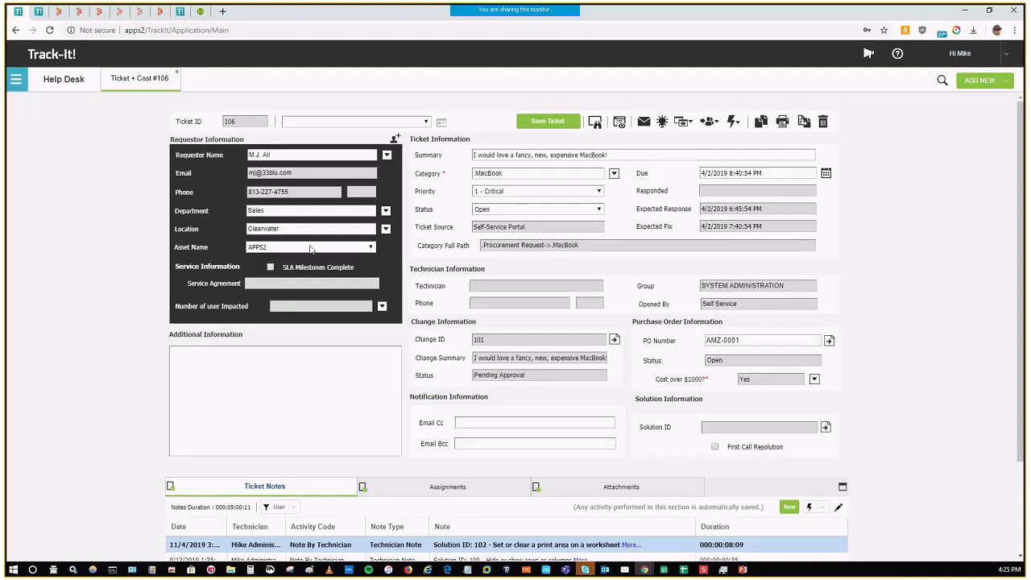
click(284, 154)
click(295, 172)
click(226, 250)
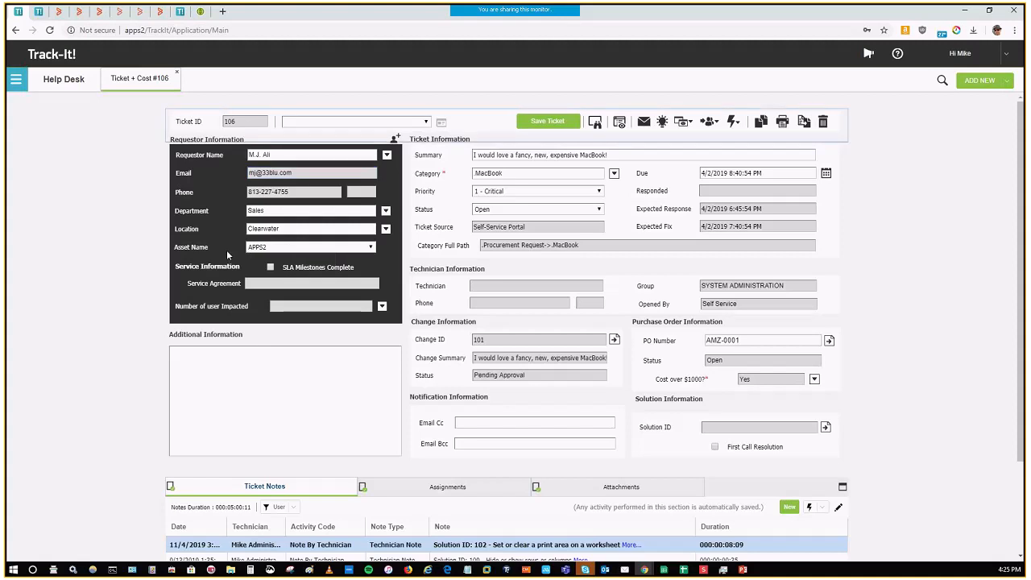
Step: Show the asset details for APPS2 from the ticket and look through its hardware attributes and installed software list
click(619, 123)
scroll(553, 312, down, 2)
scroll(554, 311, down, 6)
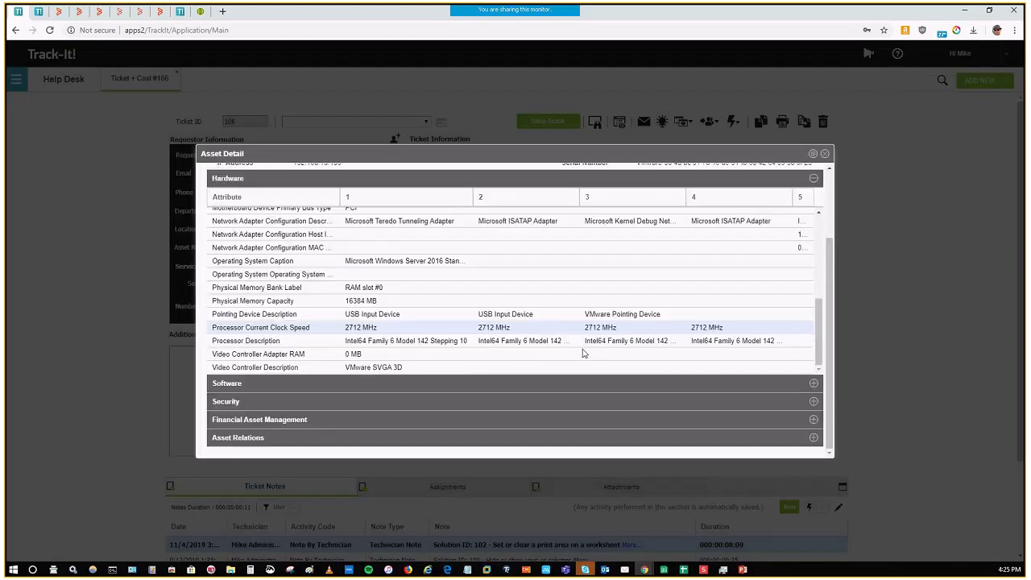
click(814, 383)
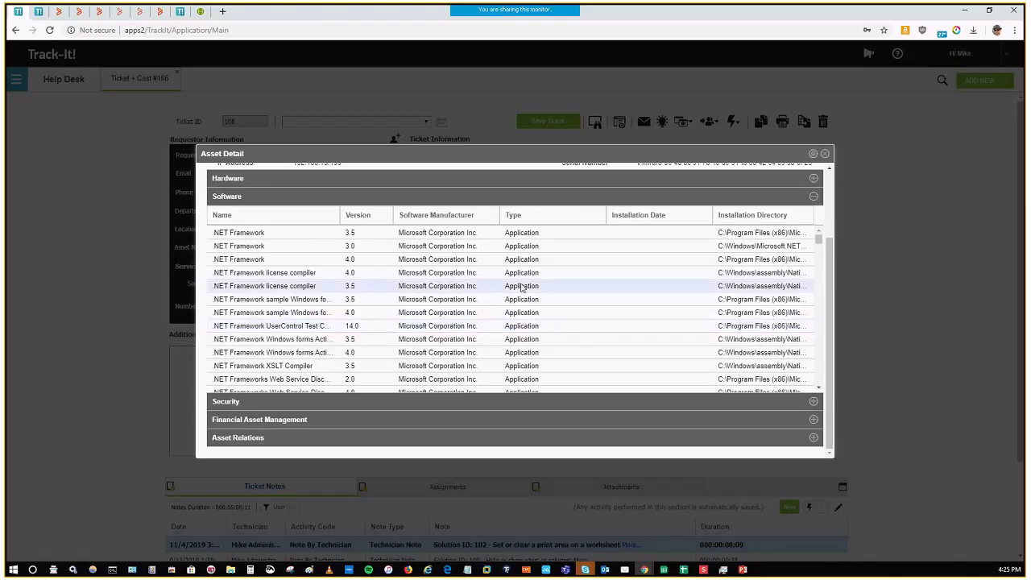
scroll(523, 288, down, 4)
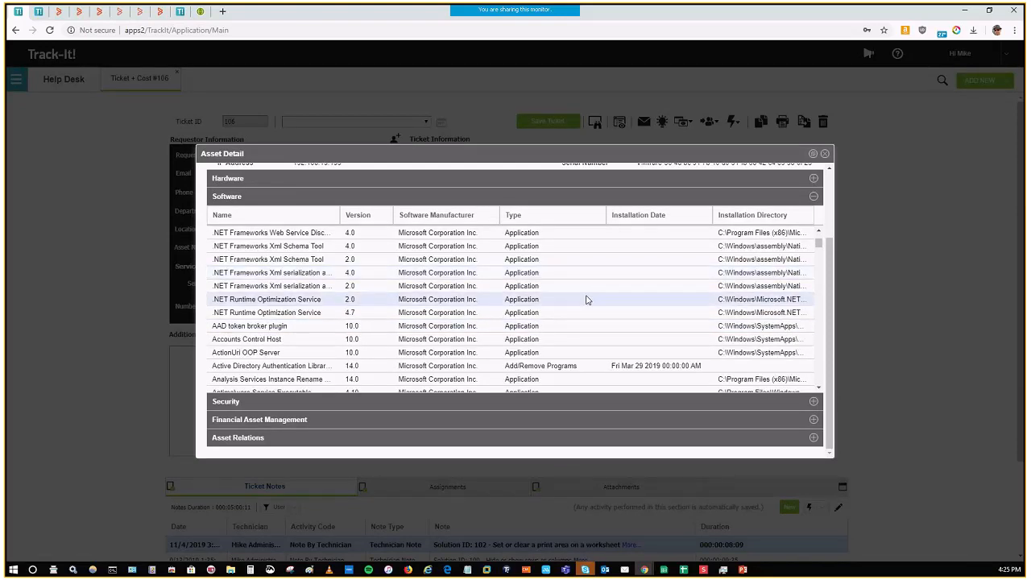
scroll(584, 303, down, 2)
click(559, 317)
scroll(559, 317, up, 2)
scroll(562, 315, up, 3)
scroll(566, 313, down, 4)
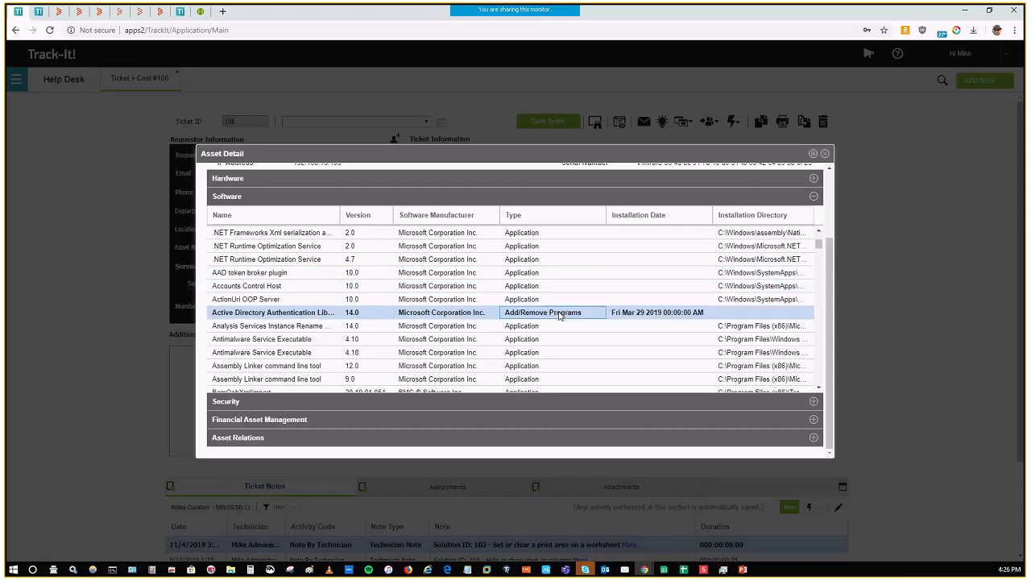
scroll(559, 315, down, 3)
scroll(564, 315, up, 5)
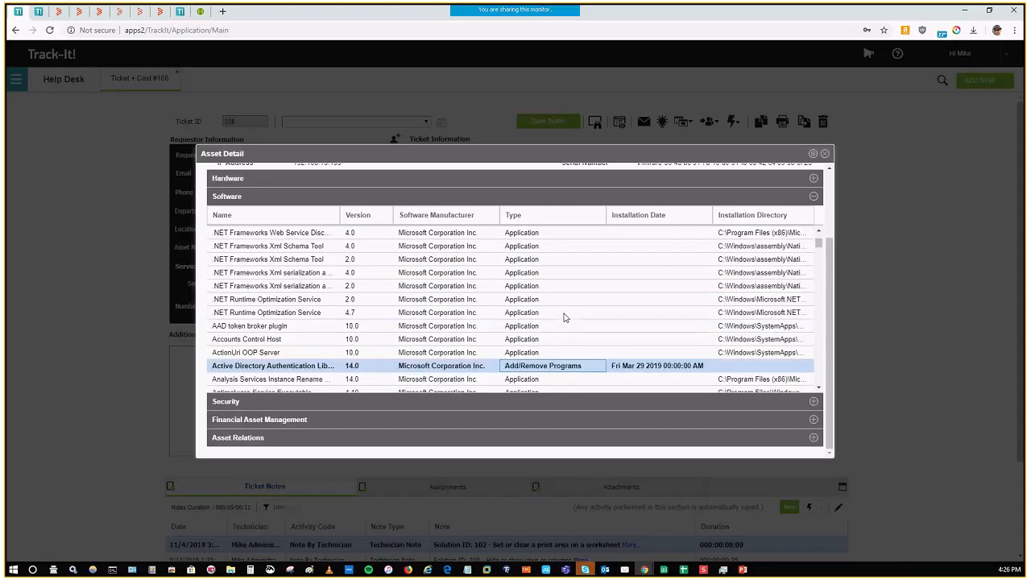
scroll(564, 315, down, 3)
Step: View the asset's Security and Financial Asset Management details and close the asset details
click(812, 402)
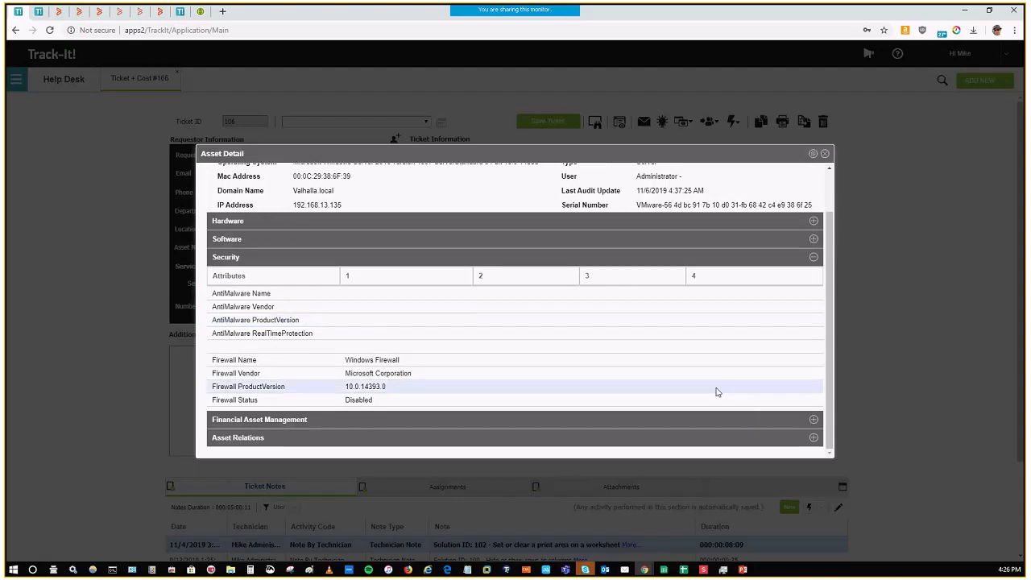
click(813, 419)
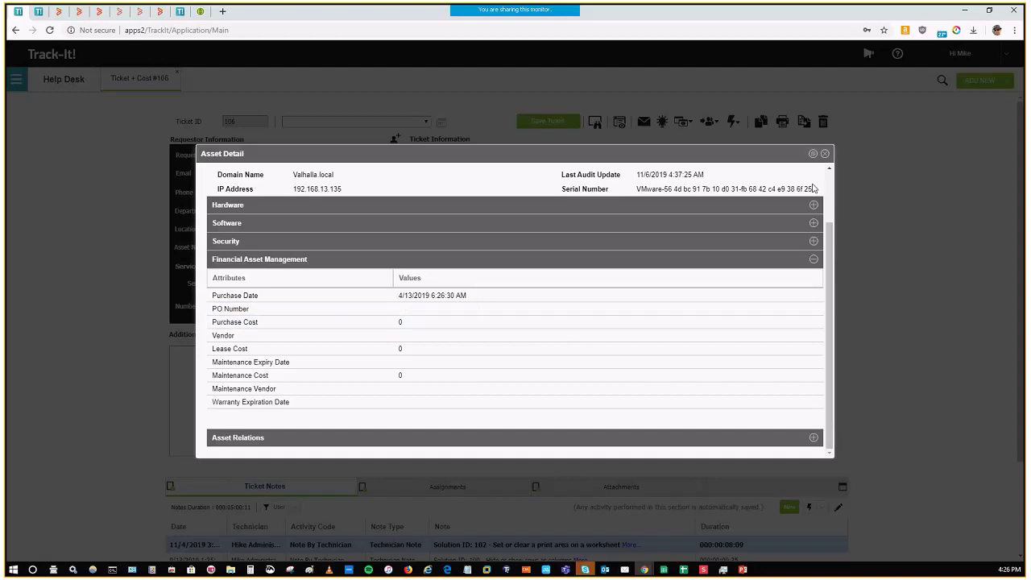
click(825, 153)
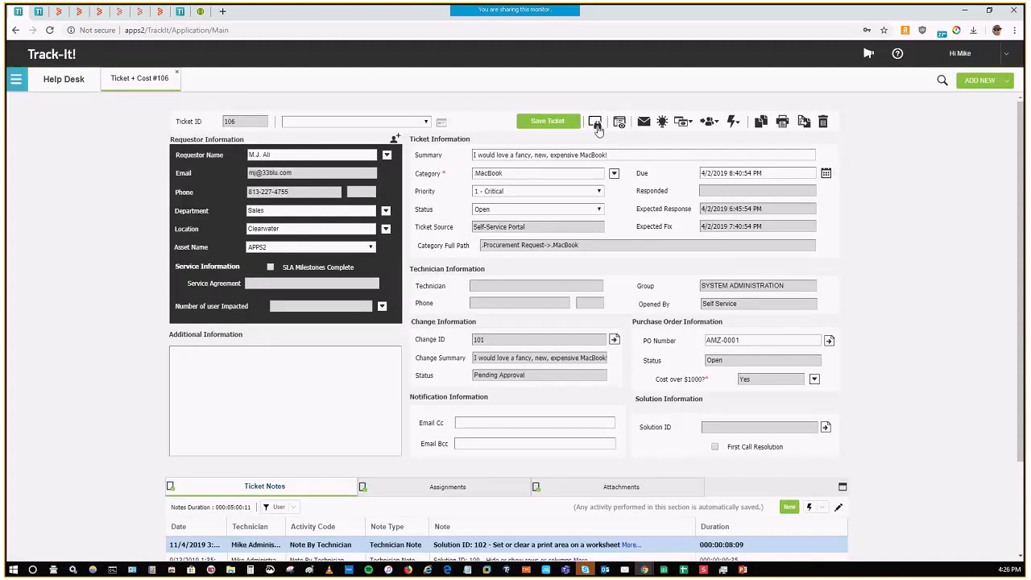
Step: Start a remote control session on the ticket's asset, proceeding past the browser's privacy error, view its desktop, and end the session
click(595, 122)
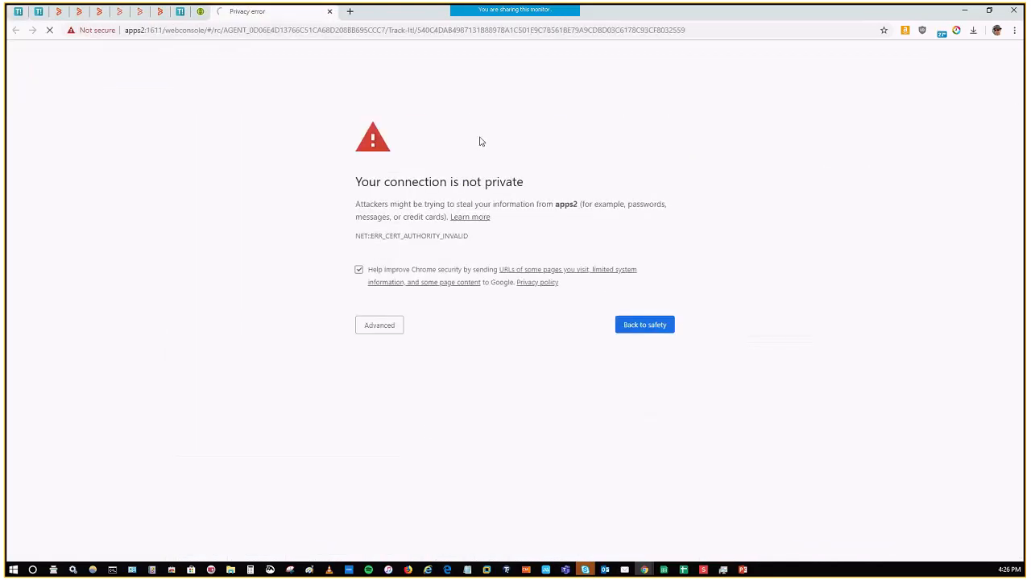
click(386, 327)
click(397, 407)
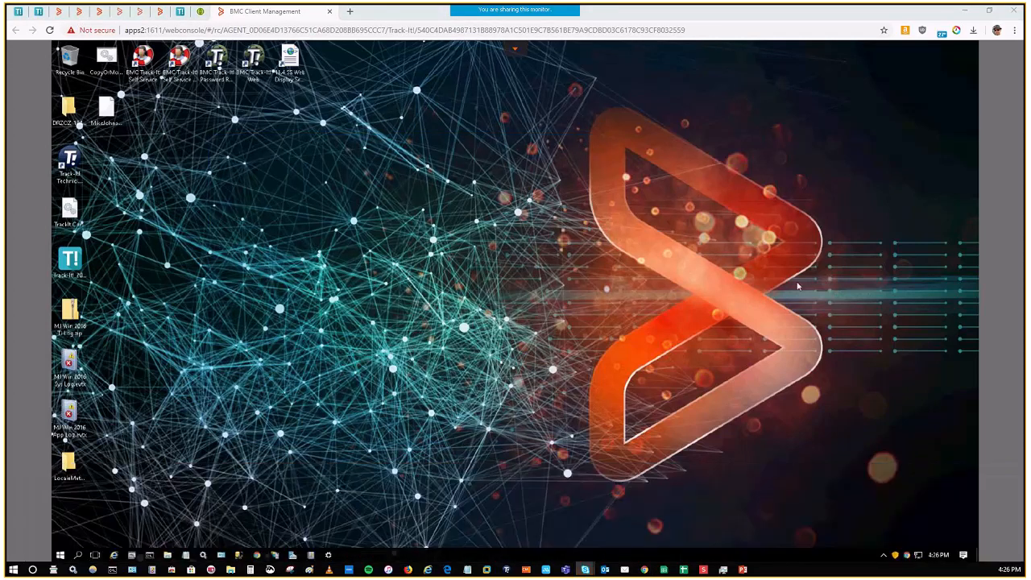
click(410, 248)
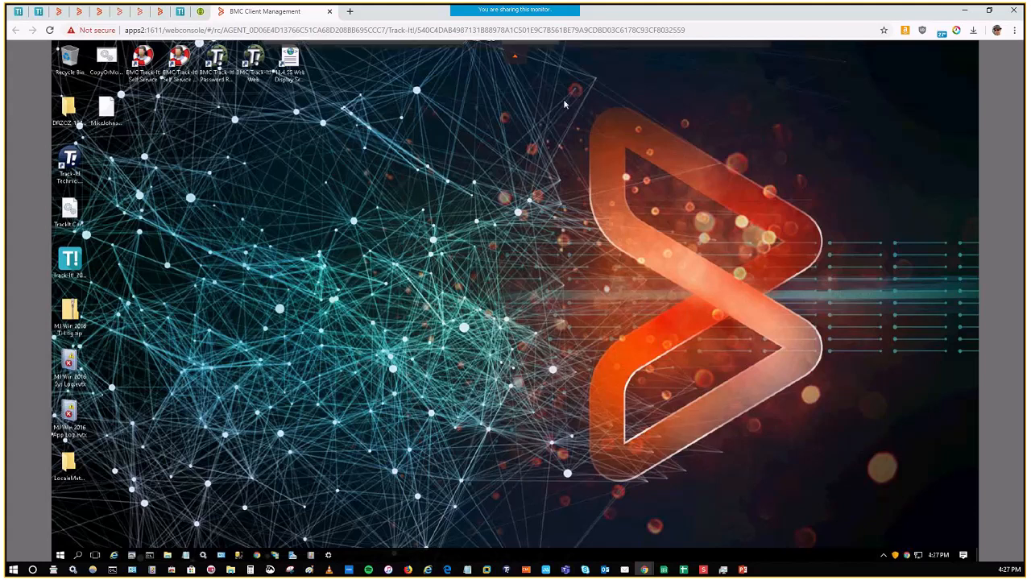
click(764, 54)
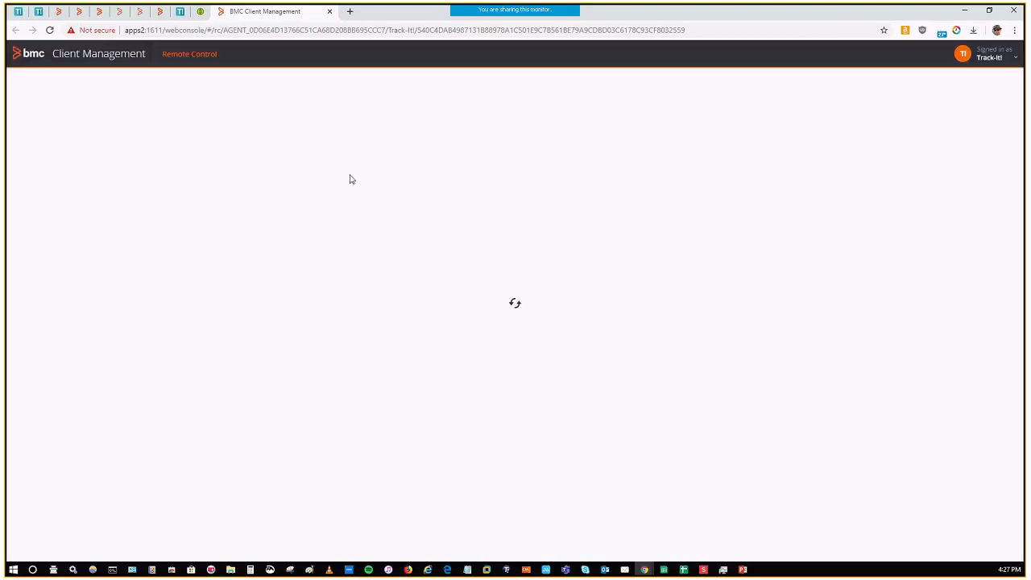
click(329, 12)
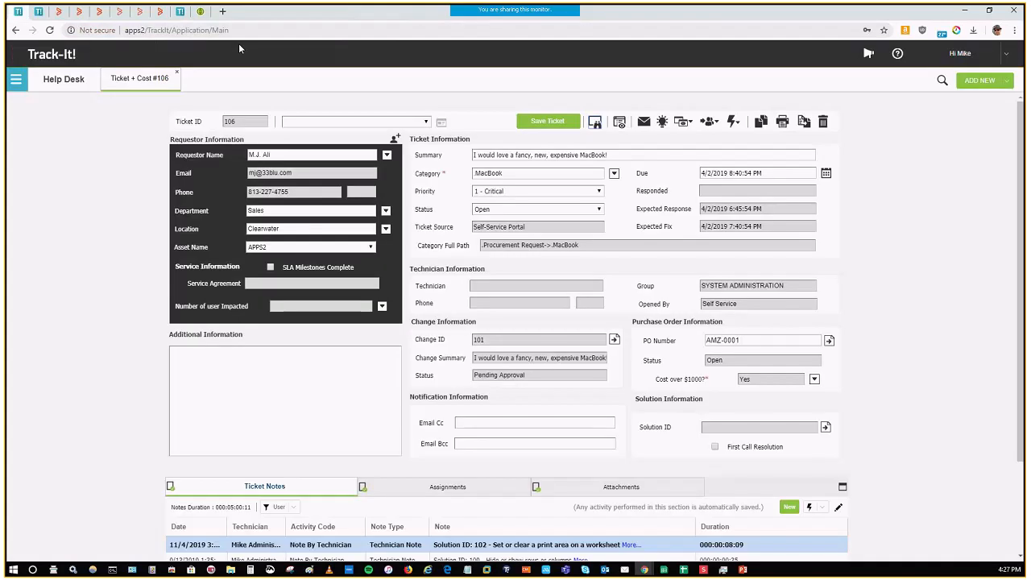
Step: Start a new solution from the ticket note about total technician time and effort, review its self-service option and text, and close it unsaved
scroll(548, 463, down, 3)
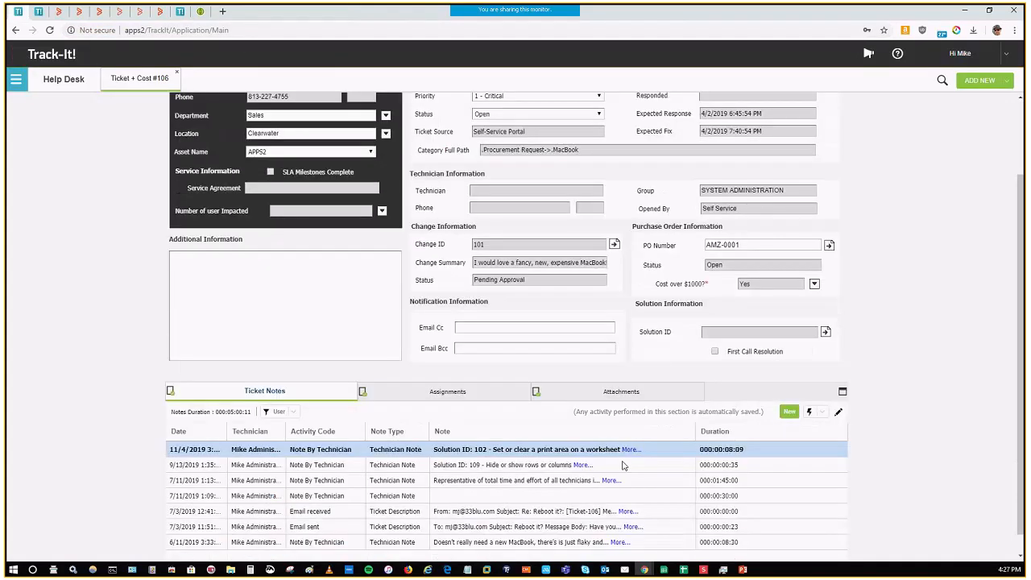
click(548, 461)
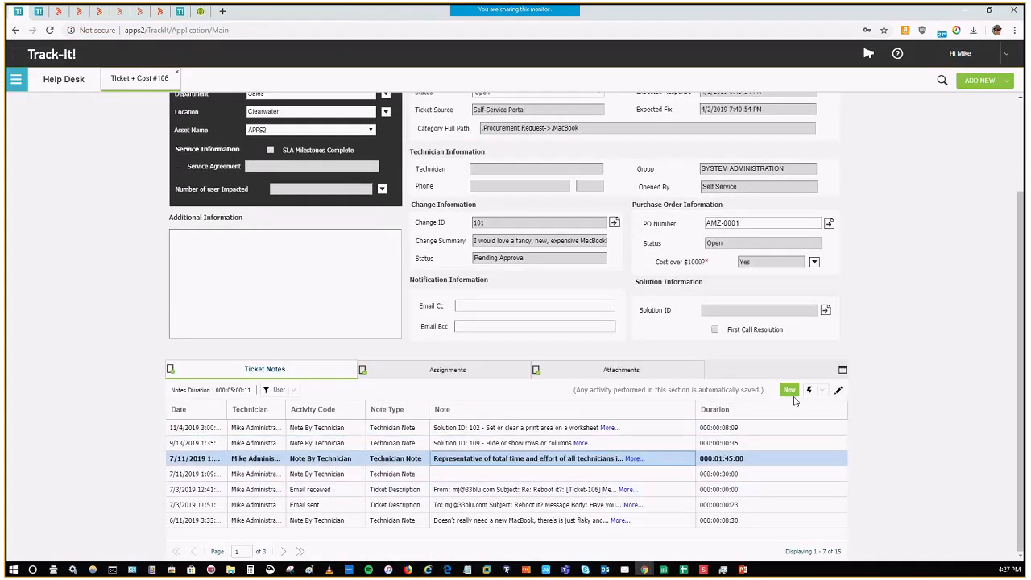
click(823, 393)
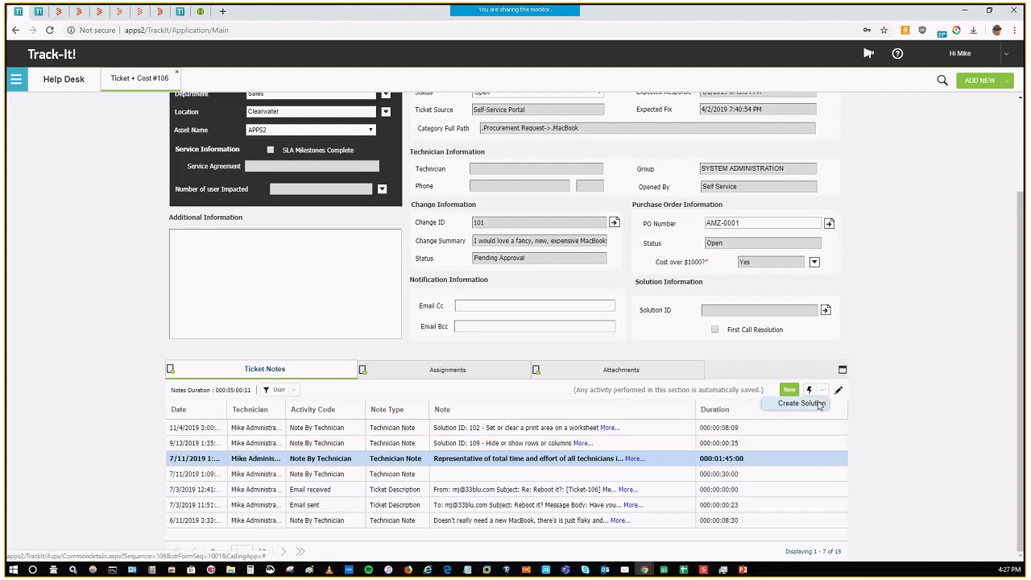
click(819, 404)
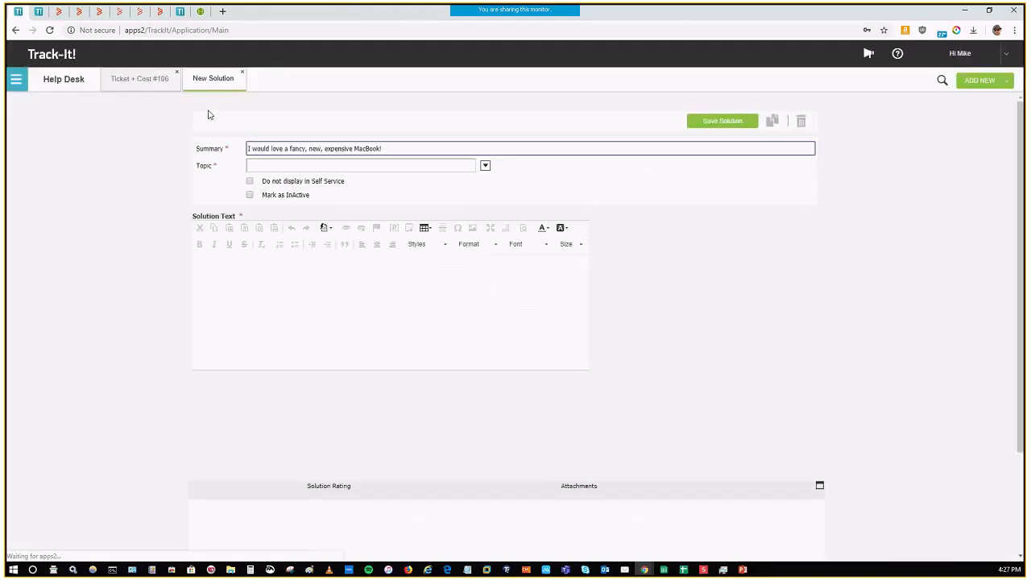
click(271, 184)
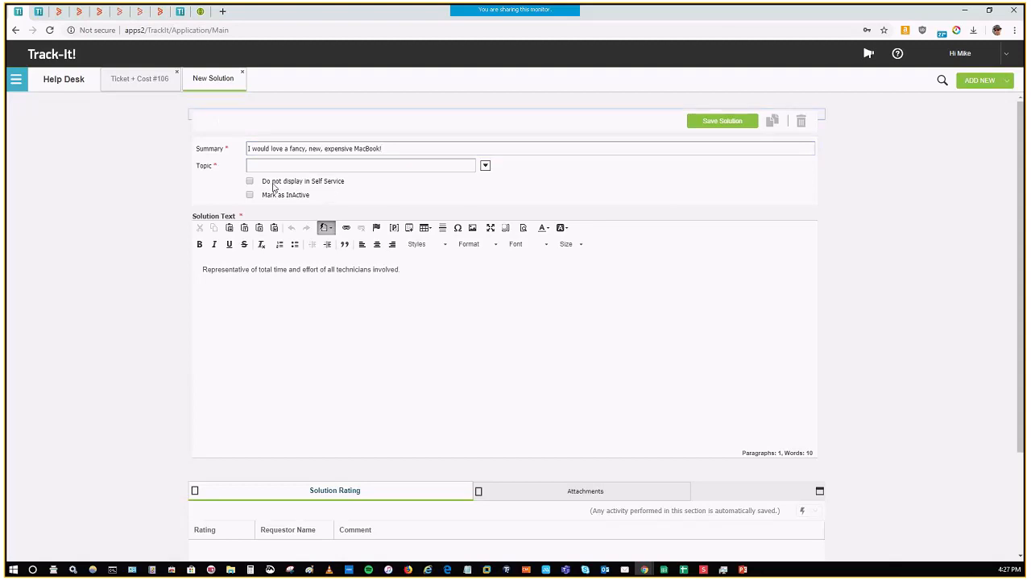
click(270, 184)
click(433, 289)
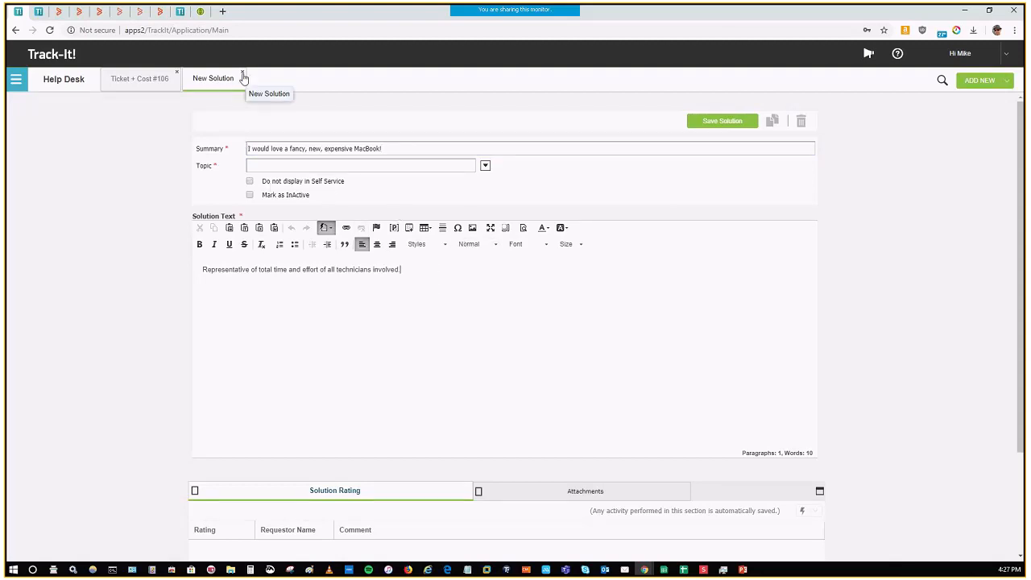
click(242, 73)
click(492, 323)
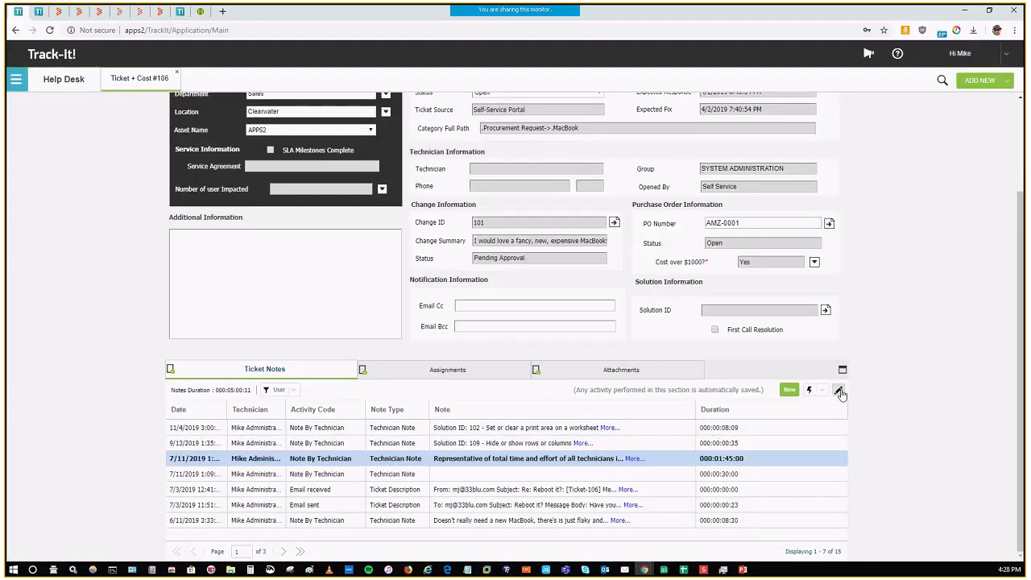
Step: View the selected technician note's editing form and its Private note (hidden from Requestor) option, and close it without updating
click(838, 391)
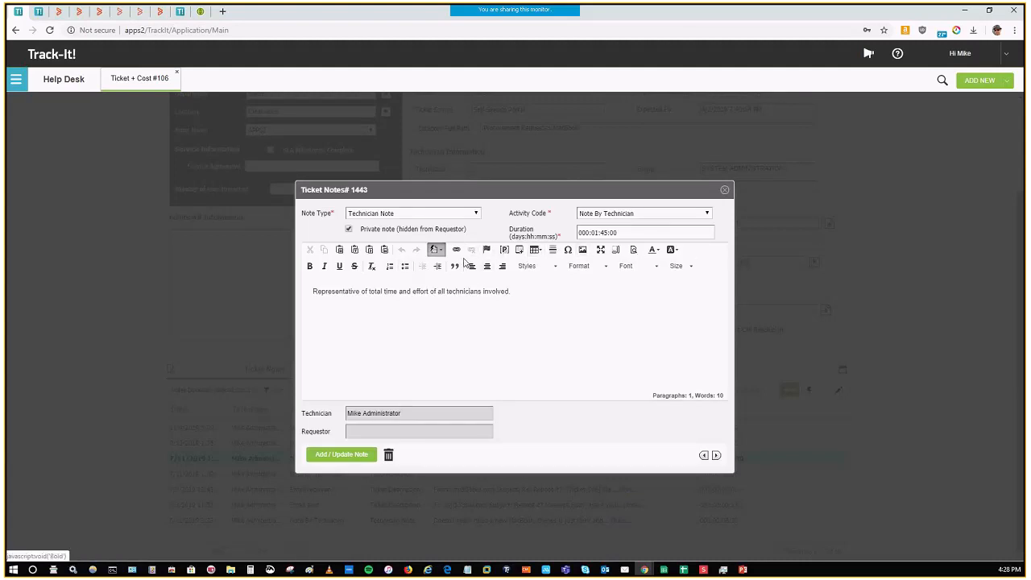
click(319, 320)
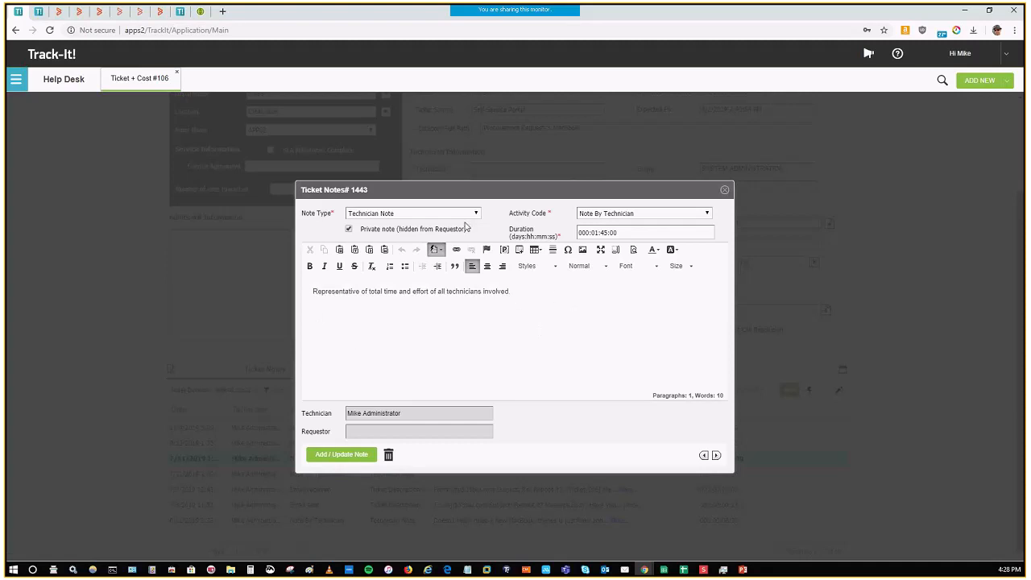
click(419, 231)
click(419, 232)
click(725, 189)
click(567, 101)
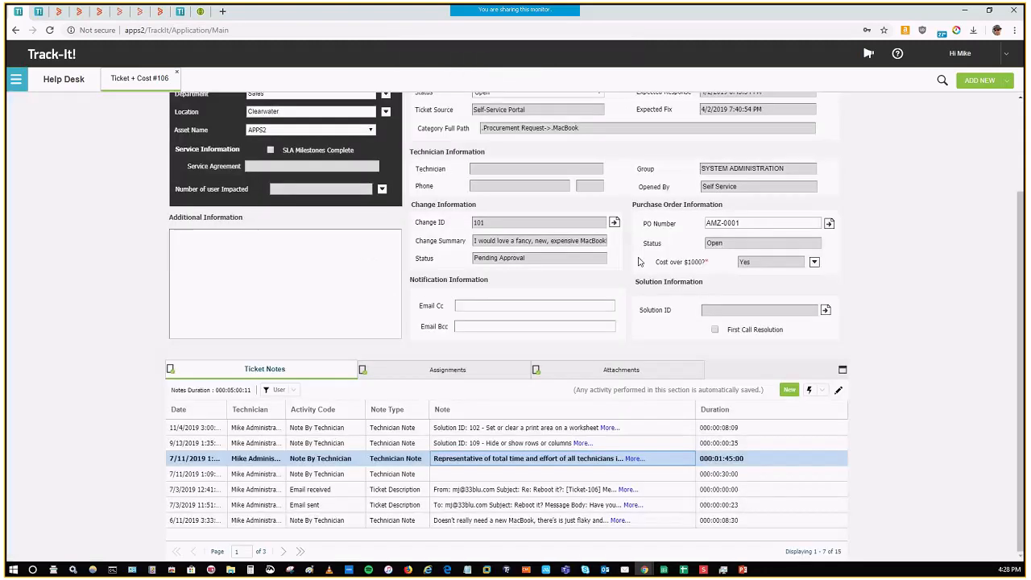
Step: View the ticket's new email form and close it without sending
scroll(503, 192, up, 3)
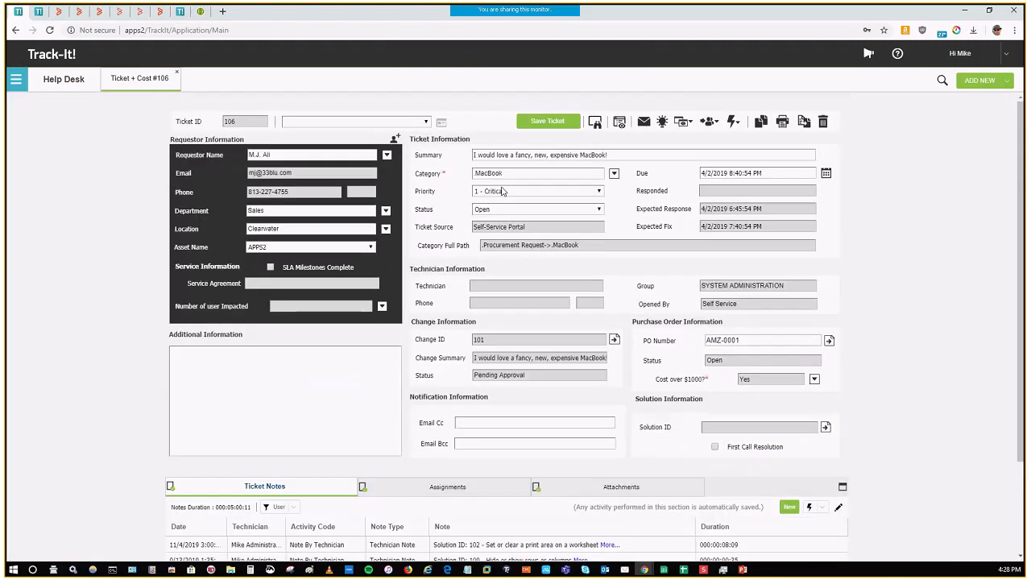
click(644, 122)
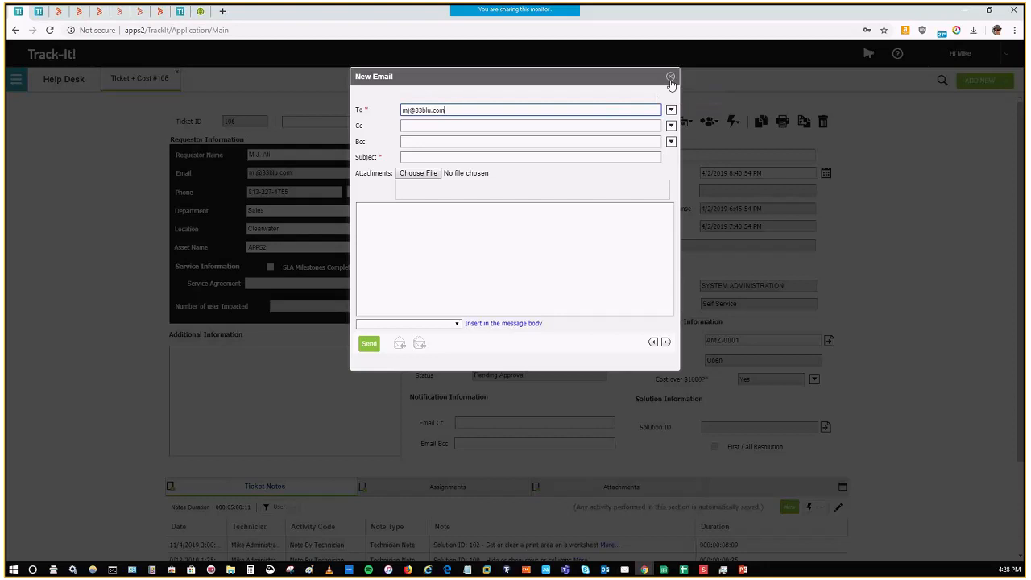
click(669, 78)
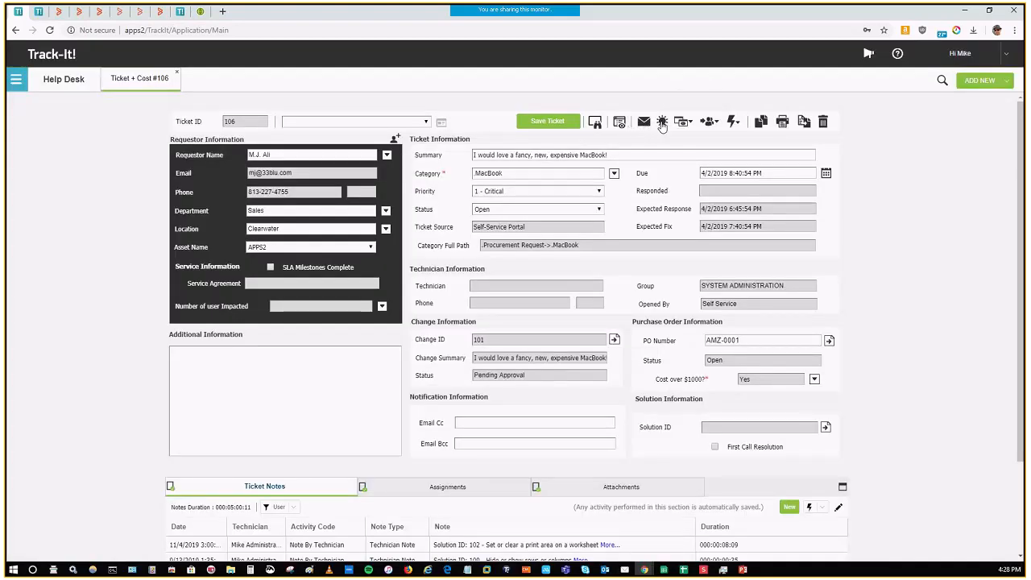
Step: Search for a solution to link to the ticket using "excel print area" with All words and phrases
click(662, 122)
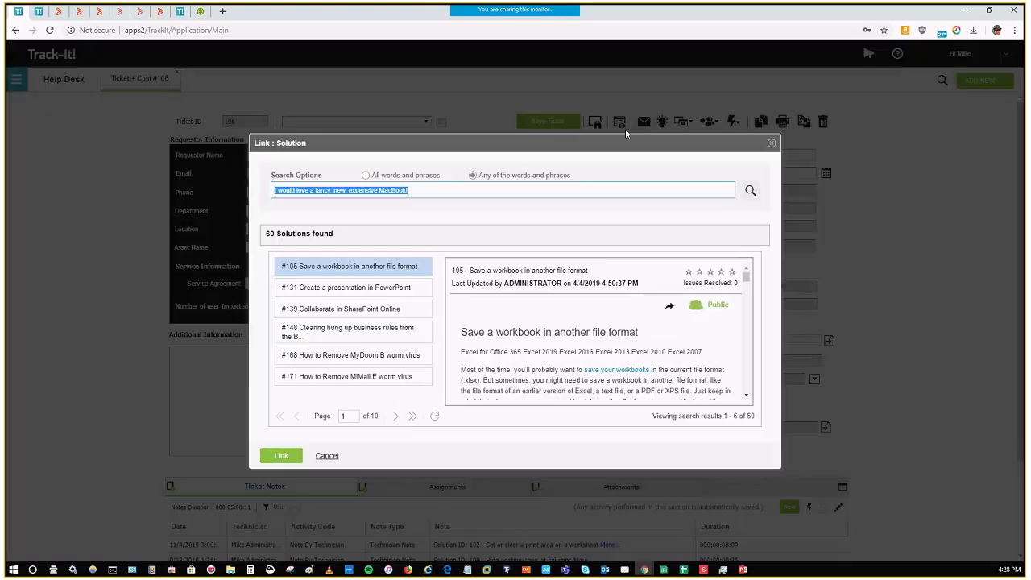
click(431, 189)
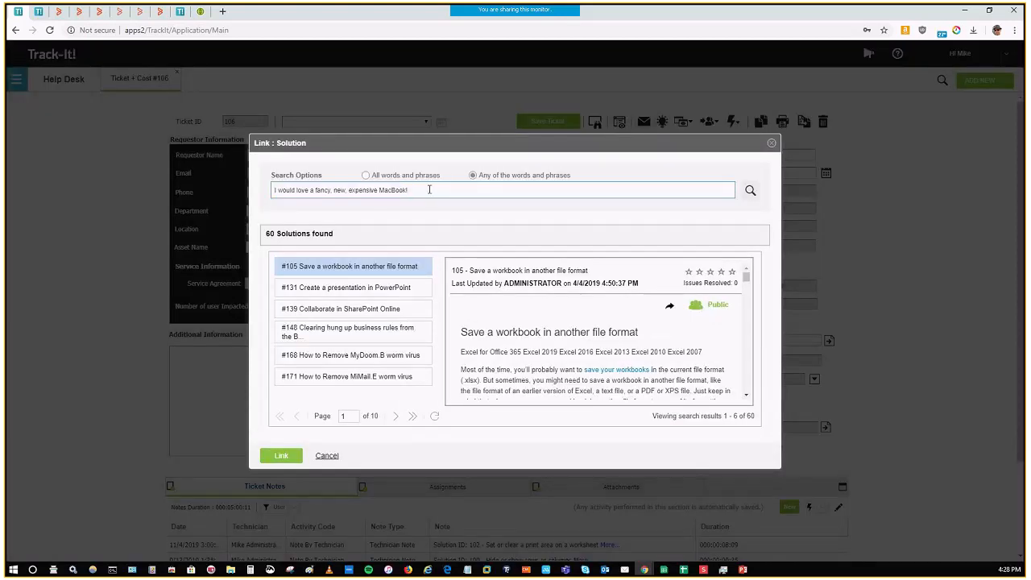
drag(431, 189, 277, 190)
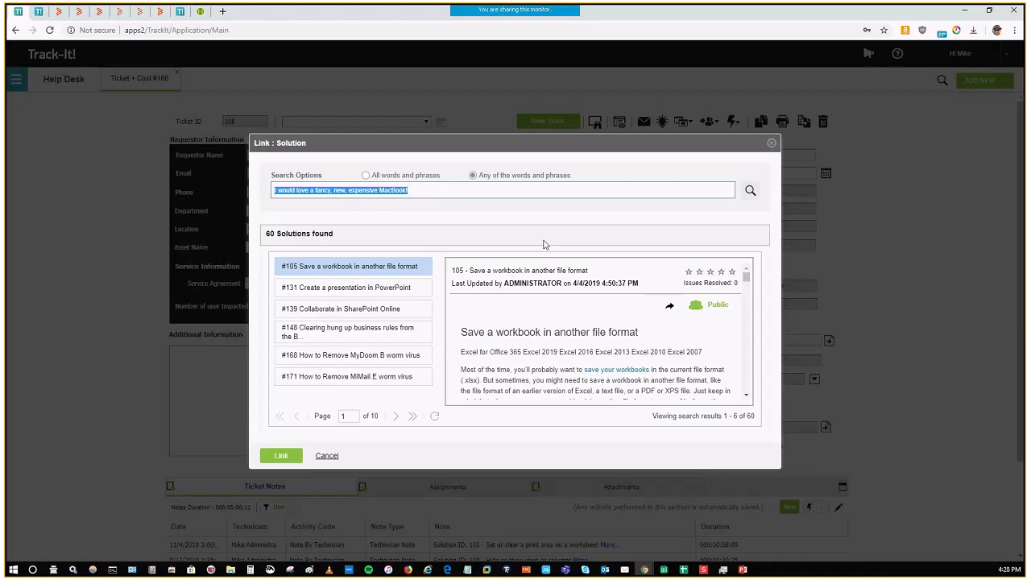
text(excel print area)
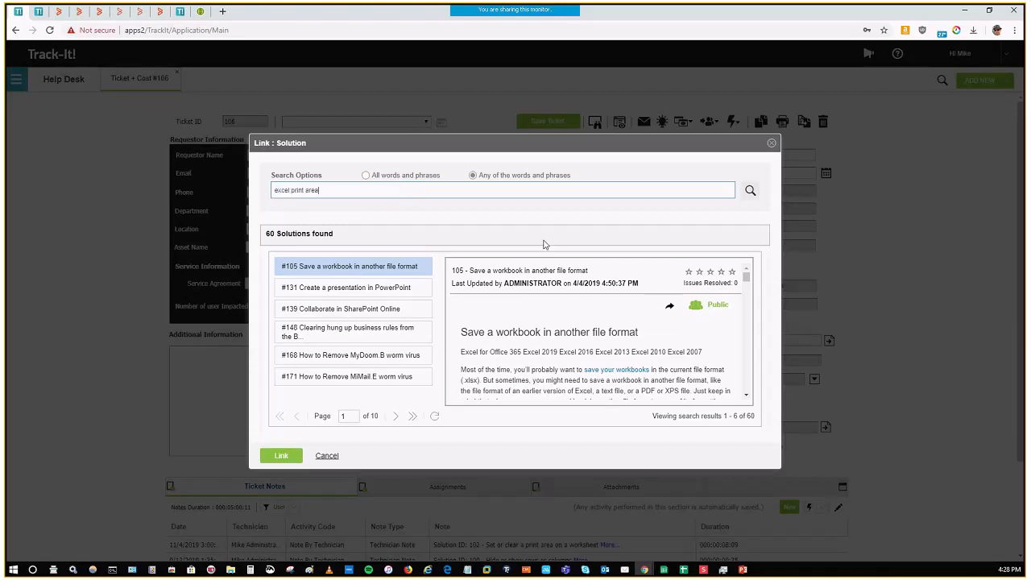
click(367, 175)
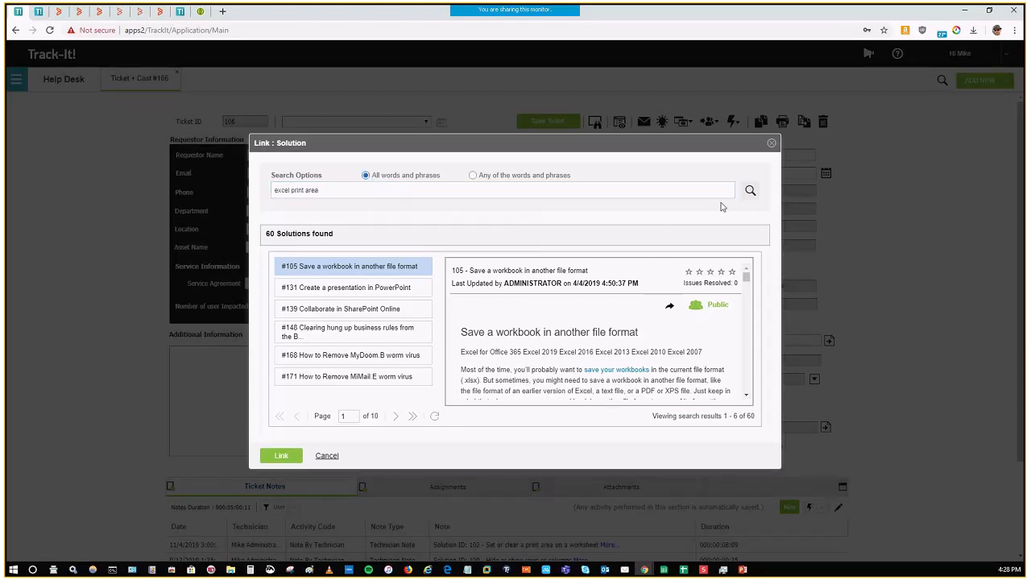
click(750, 190)
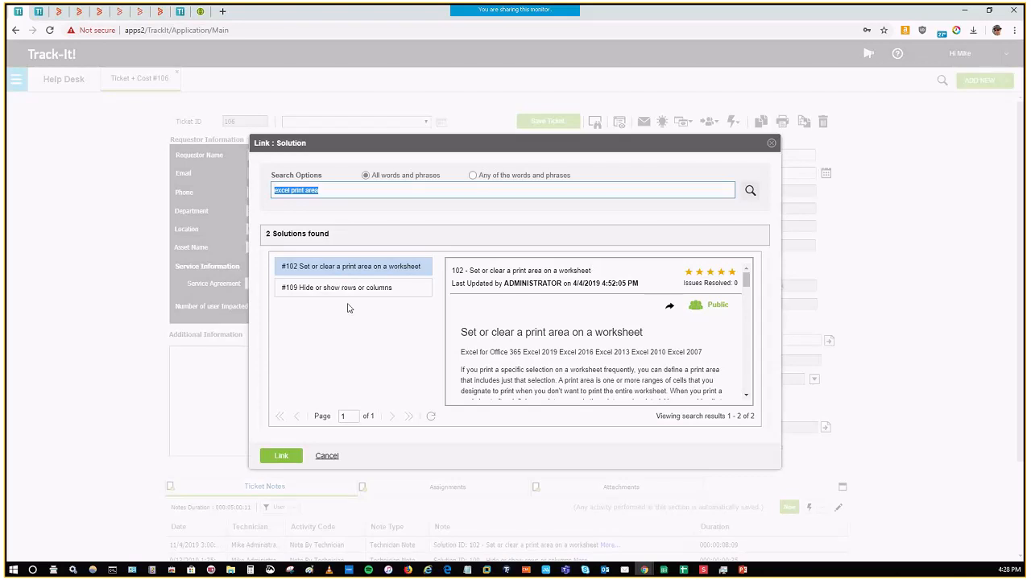
Step: Link solution #102, Set or clear a print area on a worksheet, to the ticket
click(602, 348)
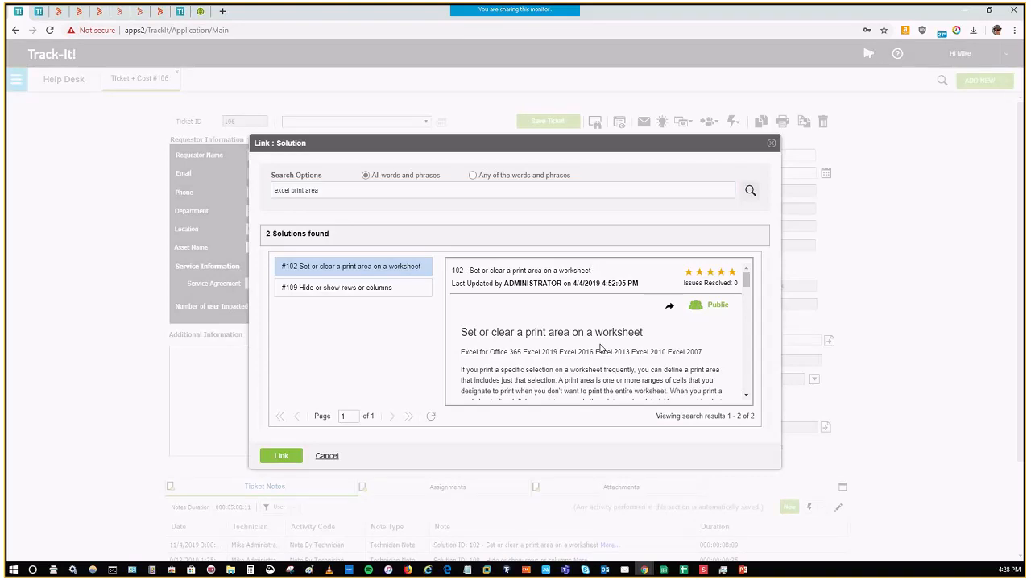
click(282, 456)
click(489, 325)
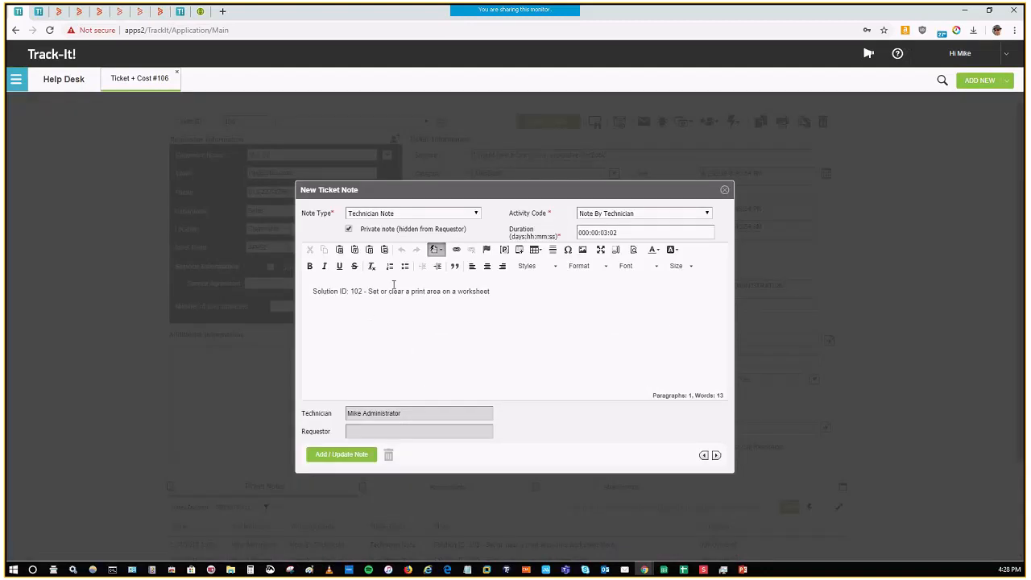
Step: Set the new note's type to Ticket Resolution and its duration to 000:00:15:00, and add it to the ticket
click(476, 213)
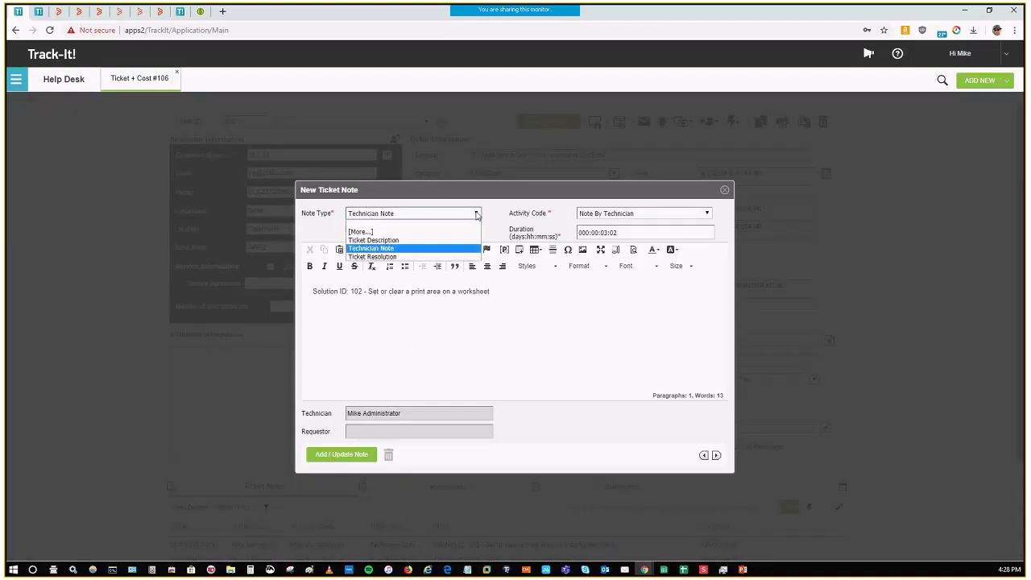
click(402, 256)
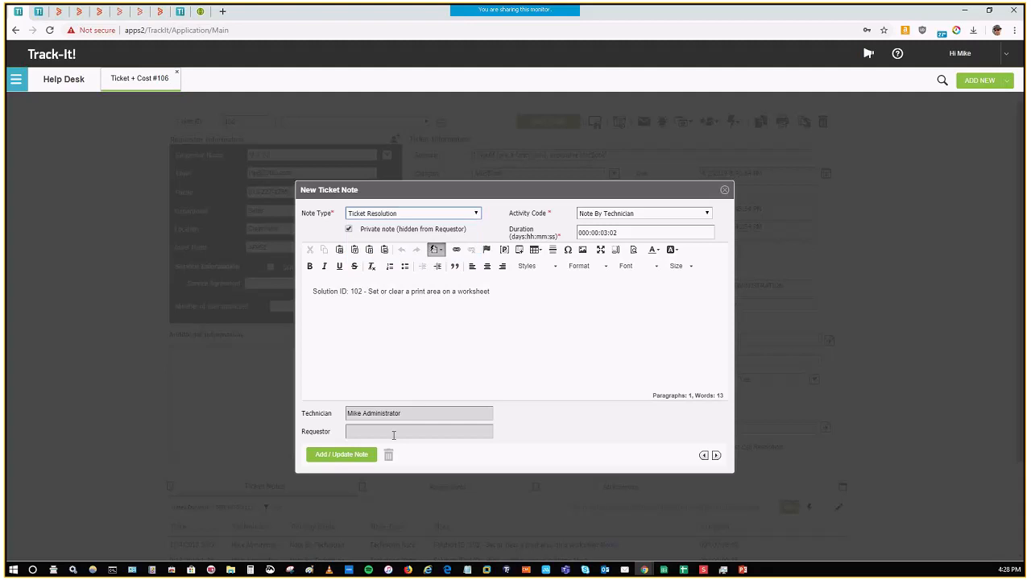
click(644, 232)
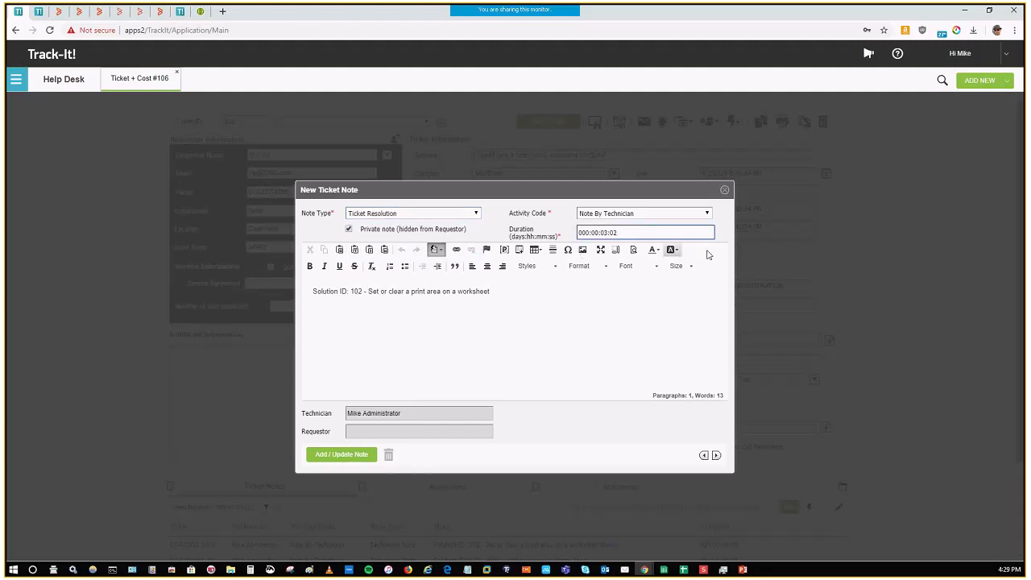
key(shift+Left)
key(shift+Left)
text(15)
key(shift+Right)
text(0)
click(342, 462)
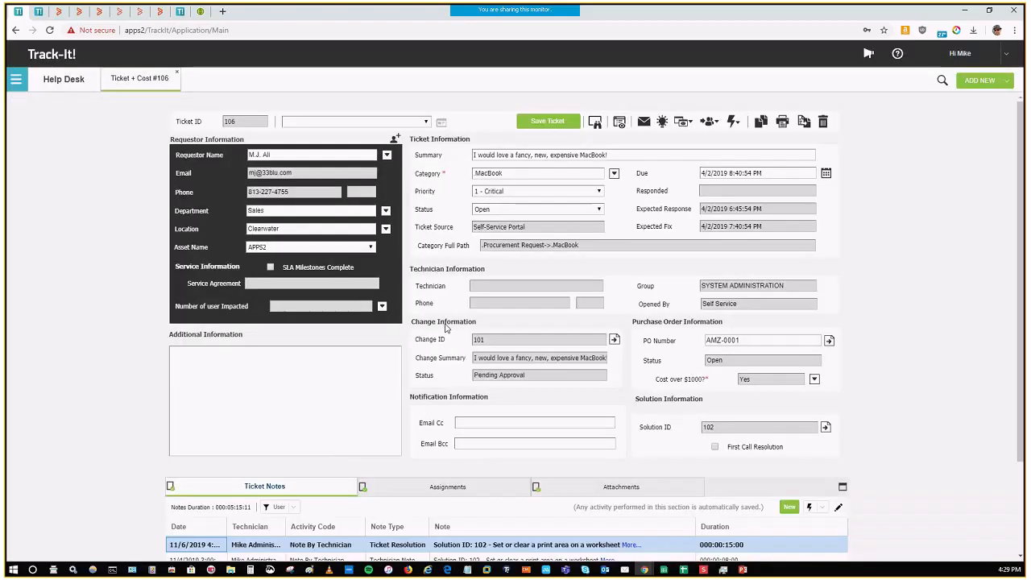
Step: Filter the ticket notes to System entries, and switch the filter to All notes
scroll(525, 555, down, 2)
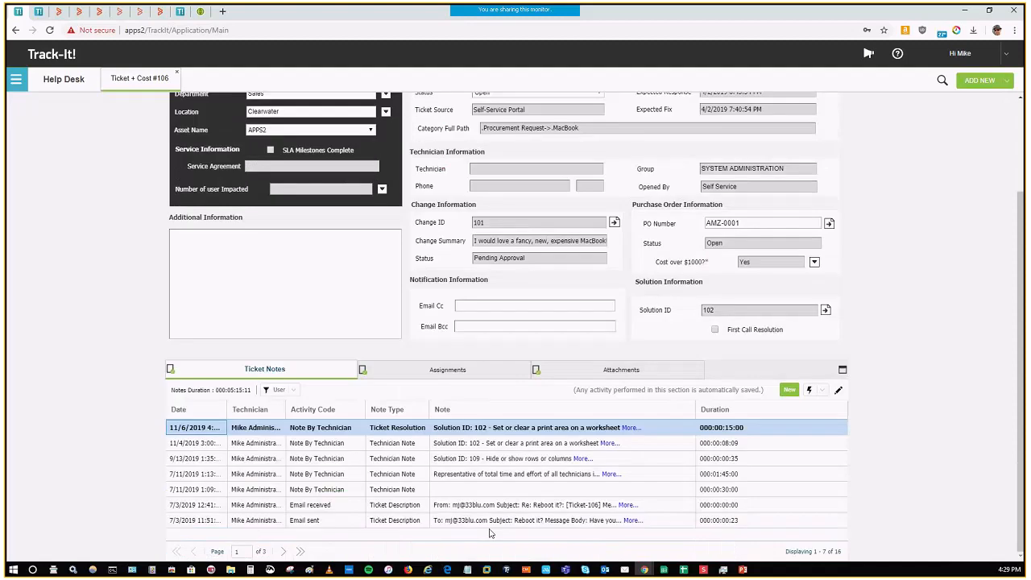
click(293, 392)
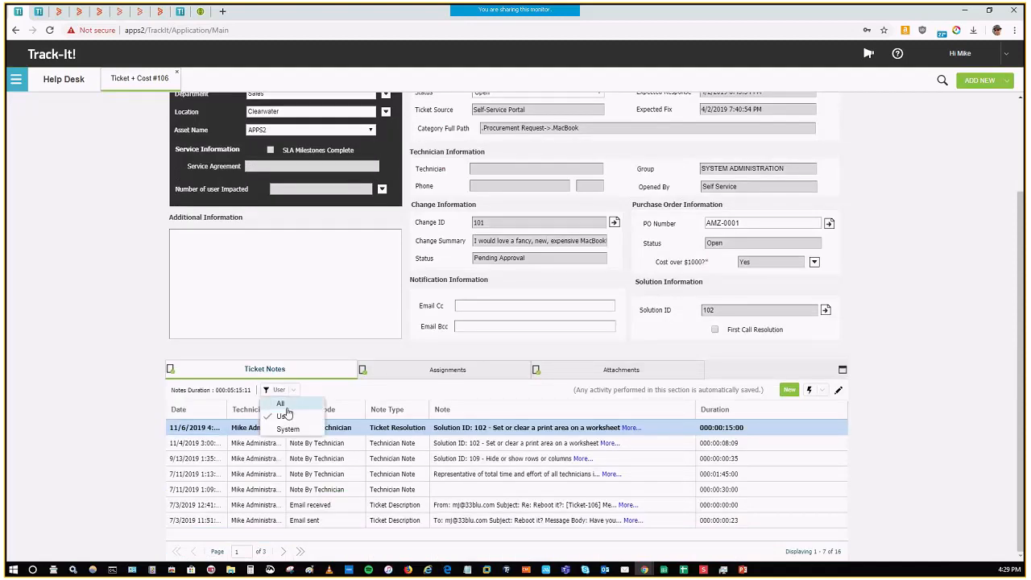
click(288, 430)
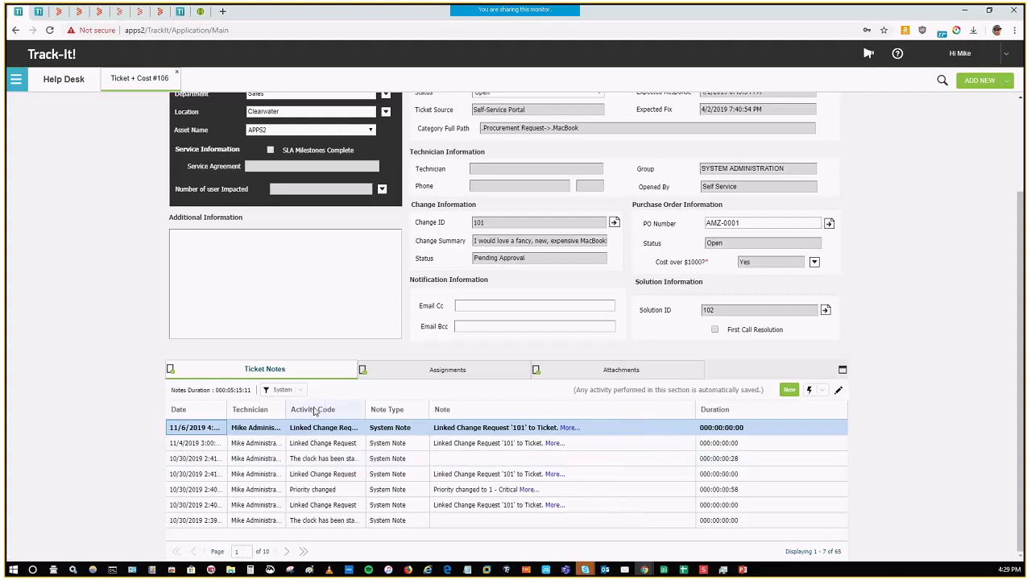
click(289, 391)
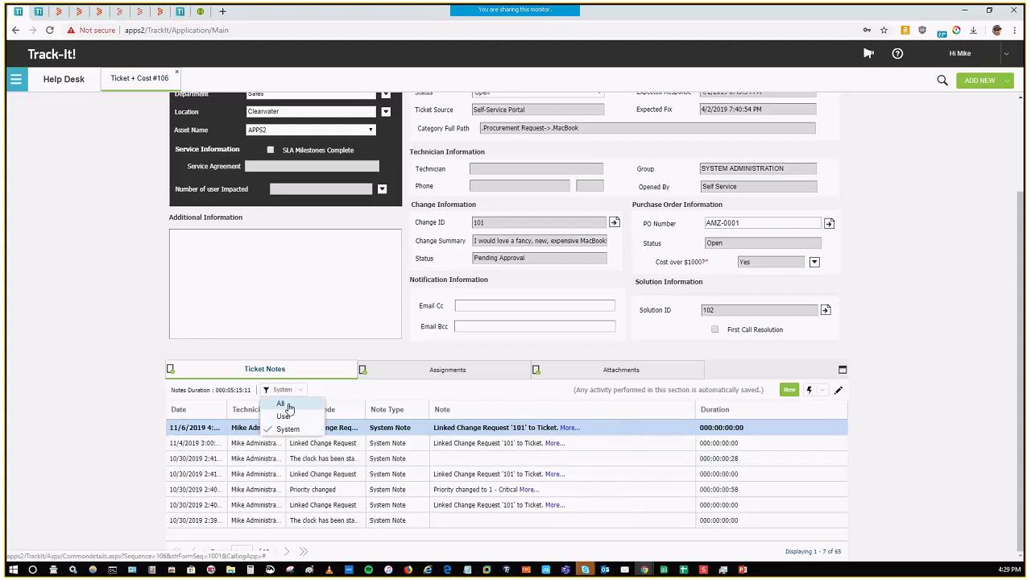
click(288, 405)
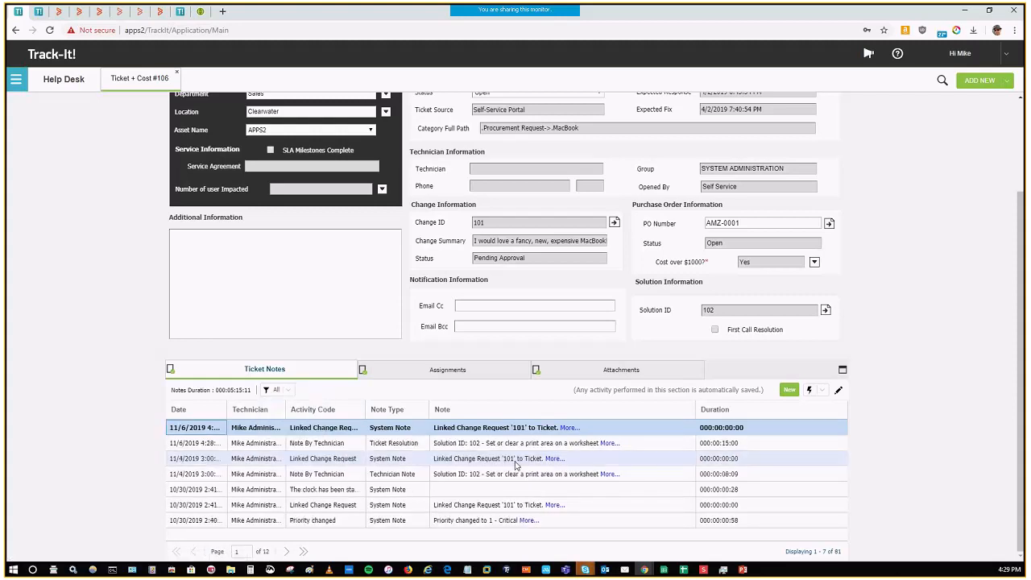
Step: View the ticket's linked purchase order, return to the ticket, and show its linked change request 101
scroll(594, 444, up, 1)
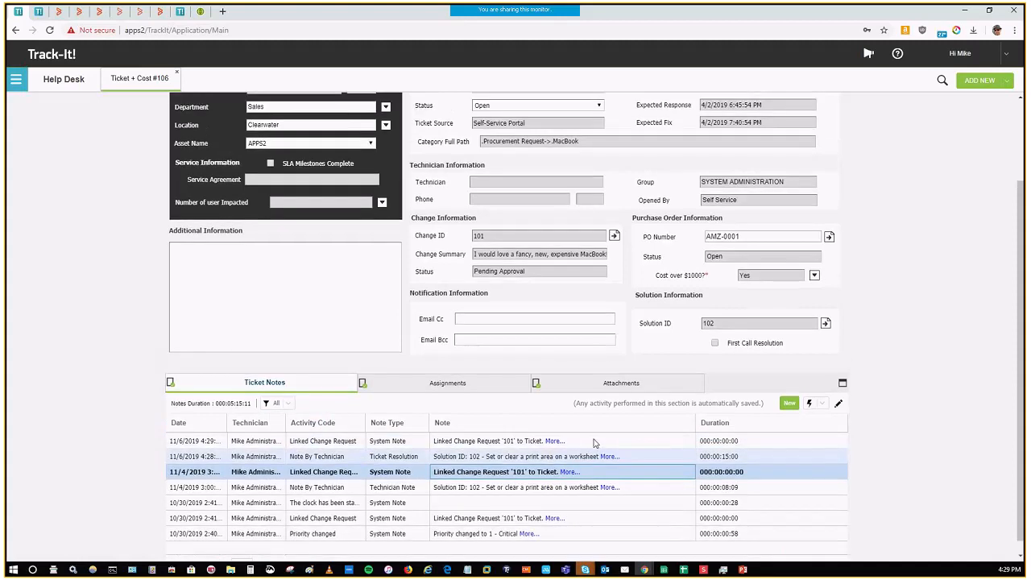
scroll(595, 443, up, 3)
click(800, 344)
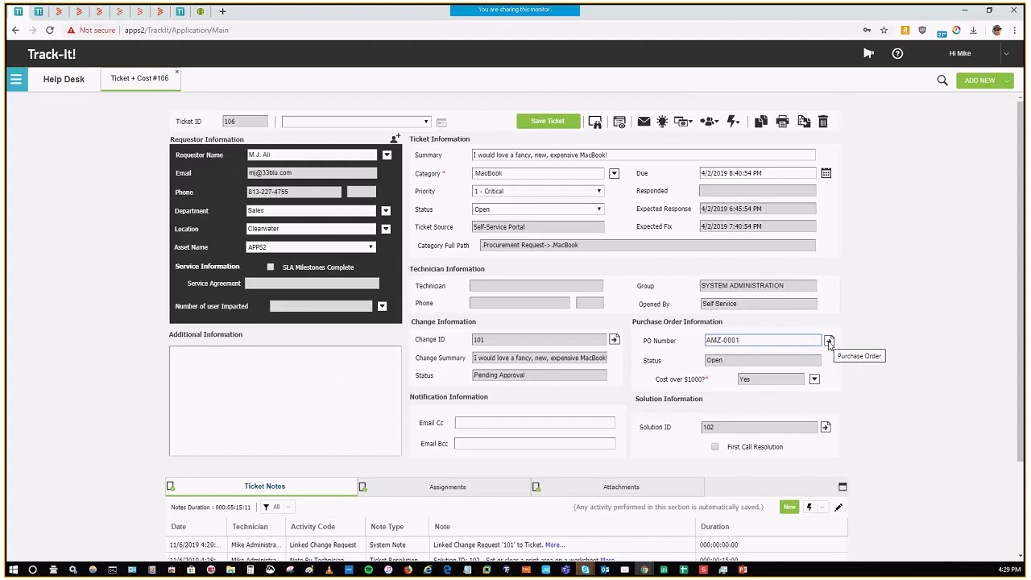
click(829, 343)
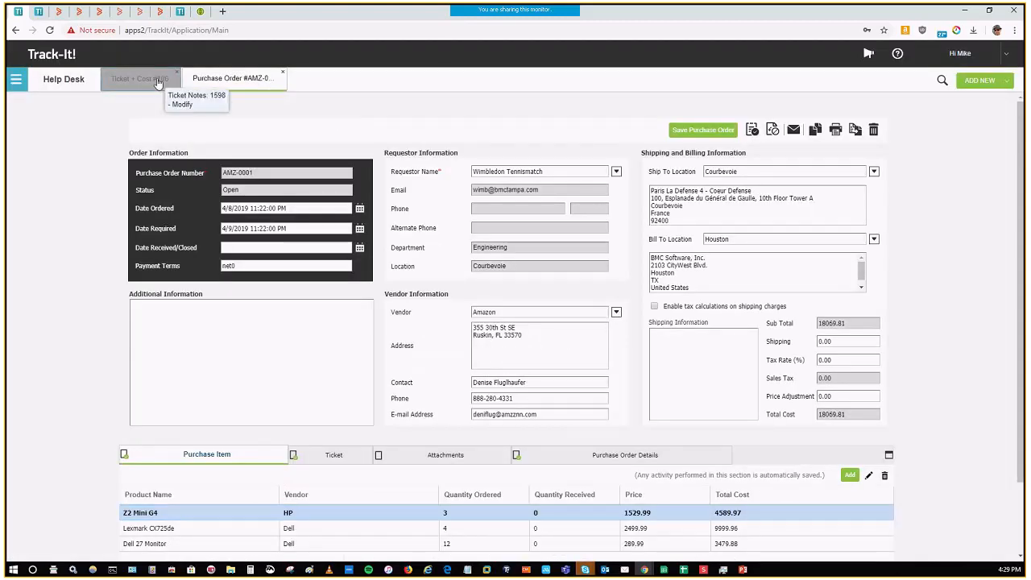
click(142, 77)
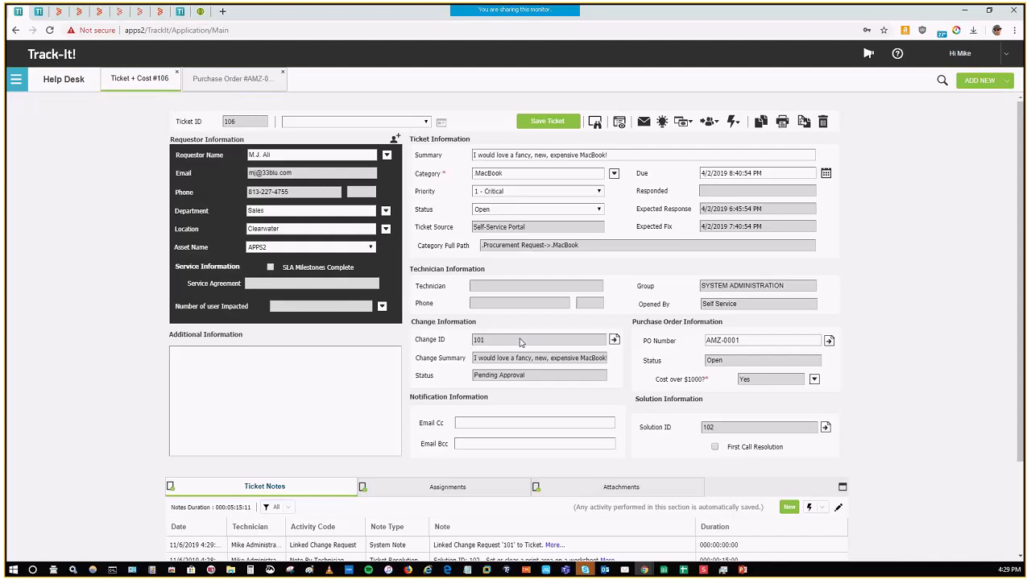
click(615, 340)
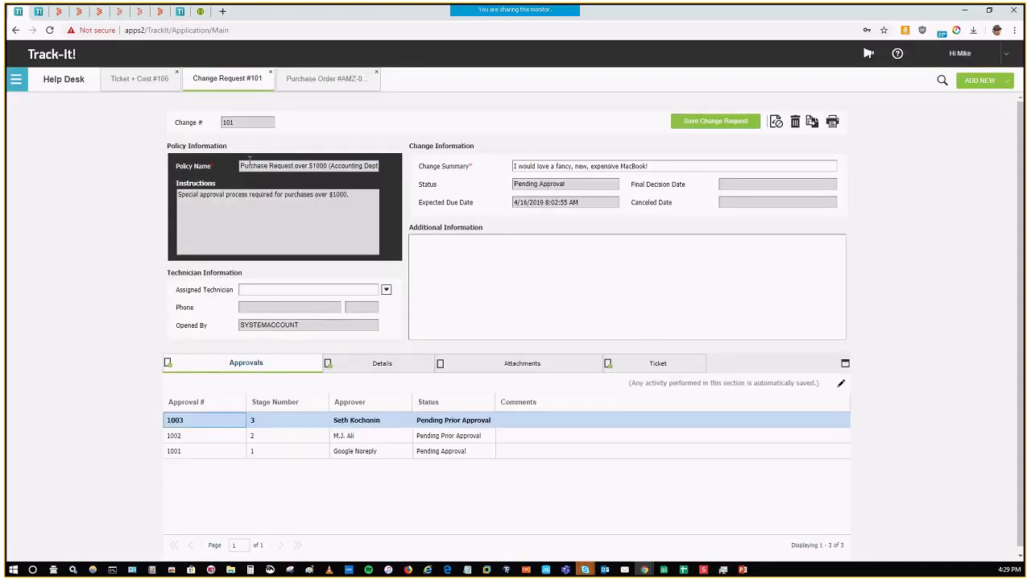
Step: Review ticket #106 alongside its linked change request #101, ending on the ticket
click(137, 80)
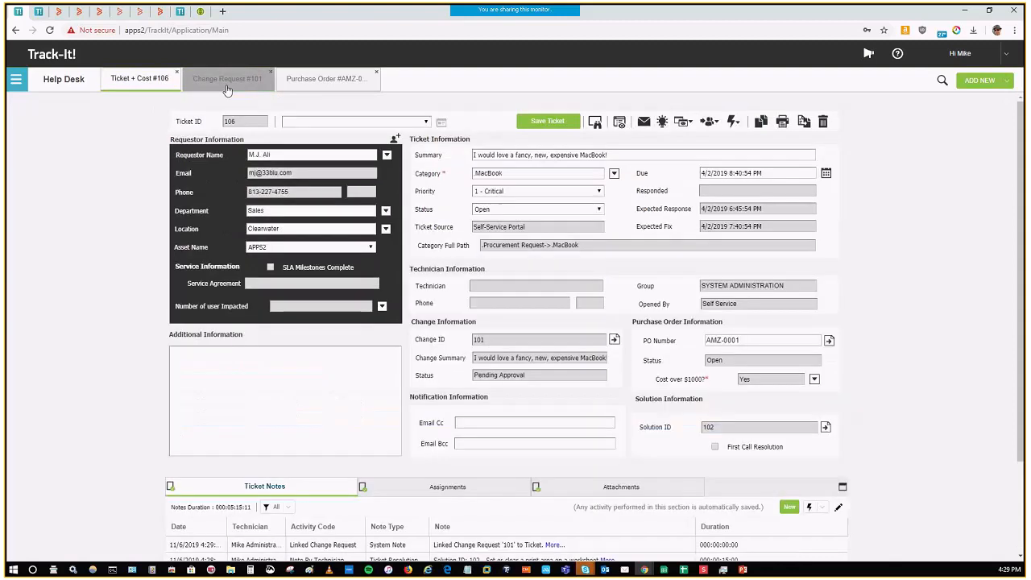
click(228, 78)
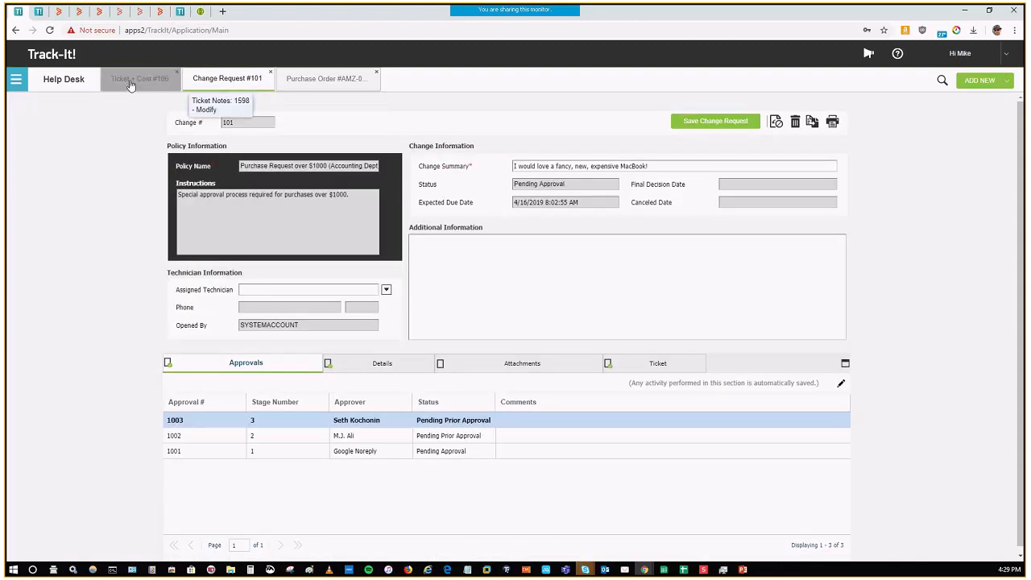
click(131, 84)
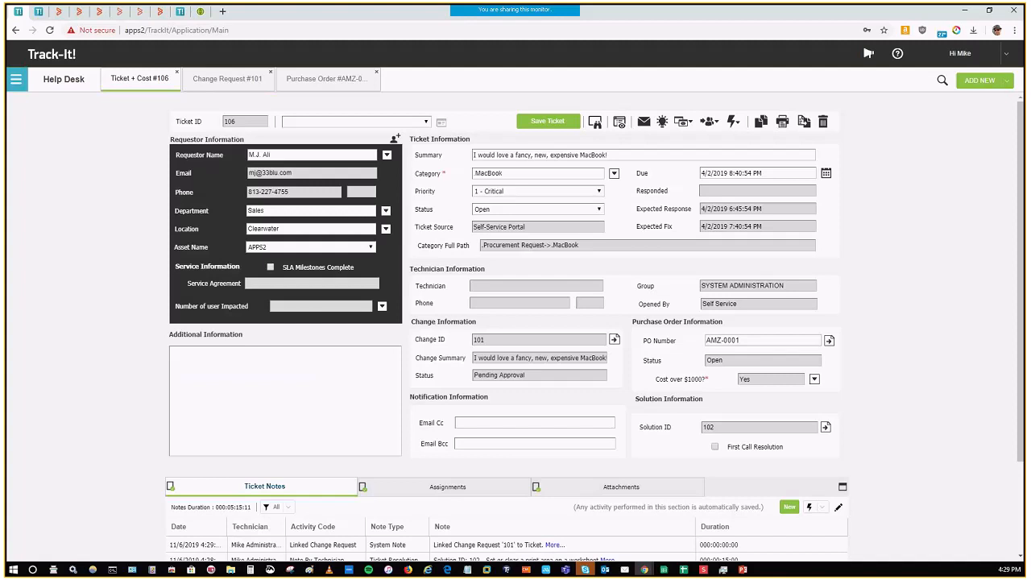
Step: Bring the phone mirroring window over the ticket to show the mobile app login, and move it off this screen
drag(784, 76, 669, 122)
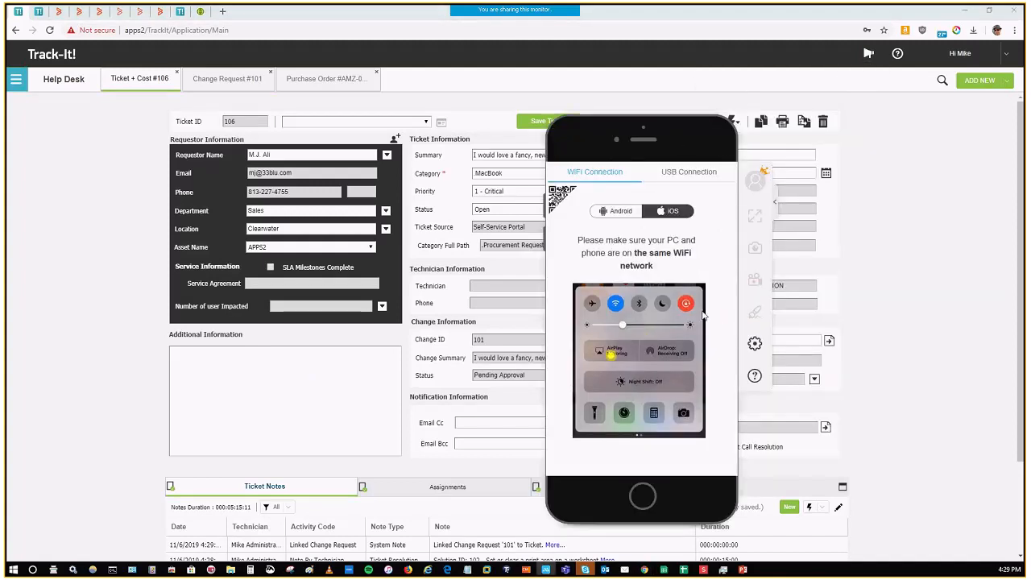
drag(639, 129, 560, 132)
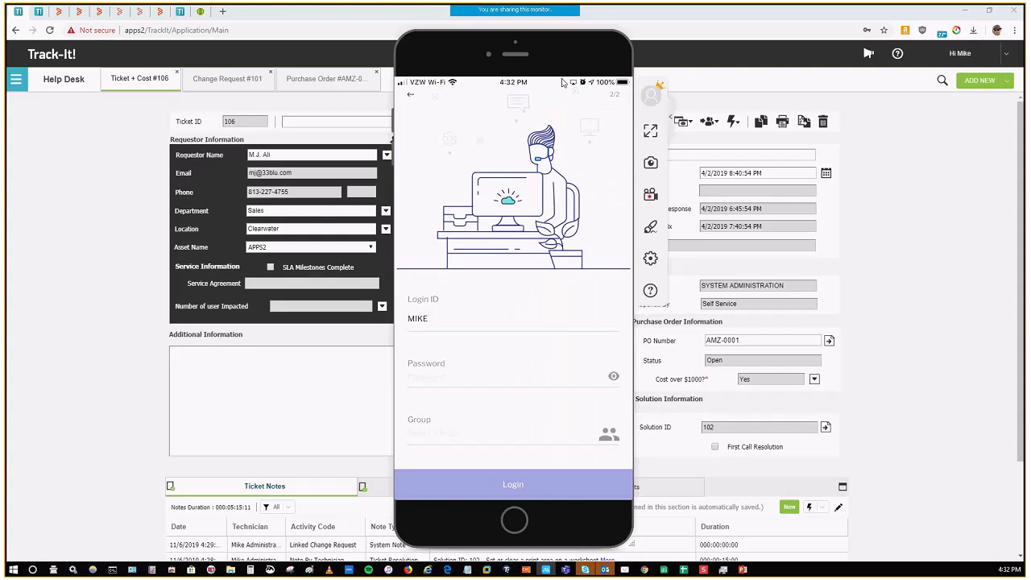
drag(549, 45, 1, 45)
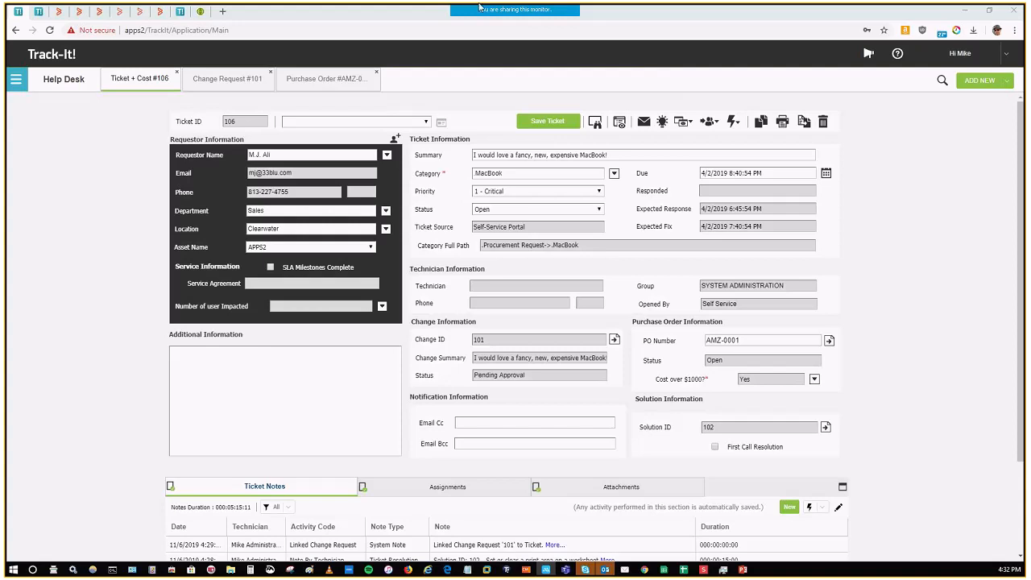
Step: Review the Migrating to Track-It! documentation, including the key considerations, migrated data and data that is not migrated
click(60, 13)
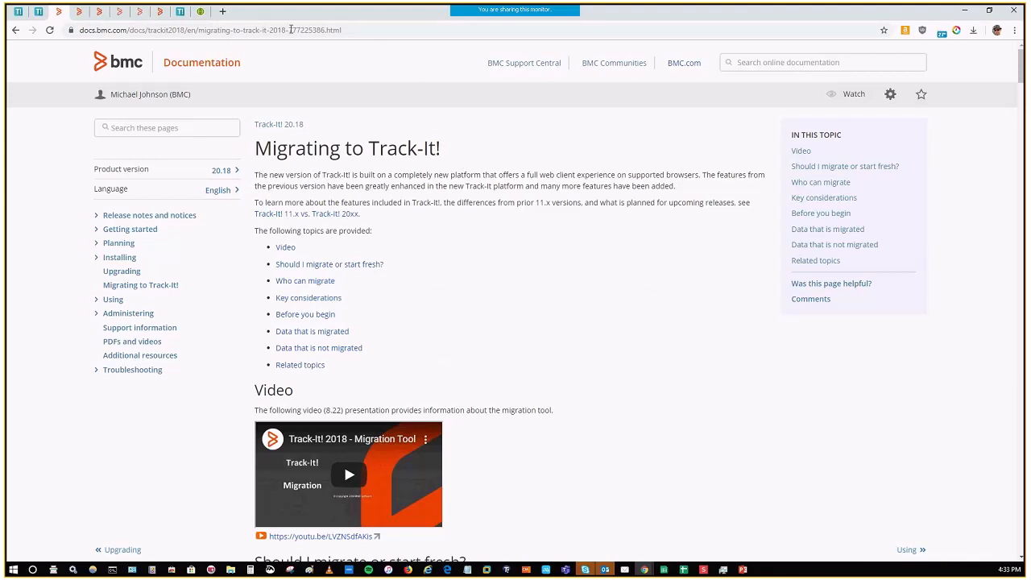
mouse_move(566, 7)
scroll(635, 259, down, 1)
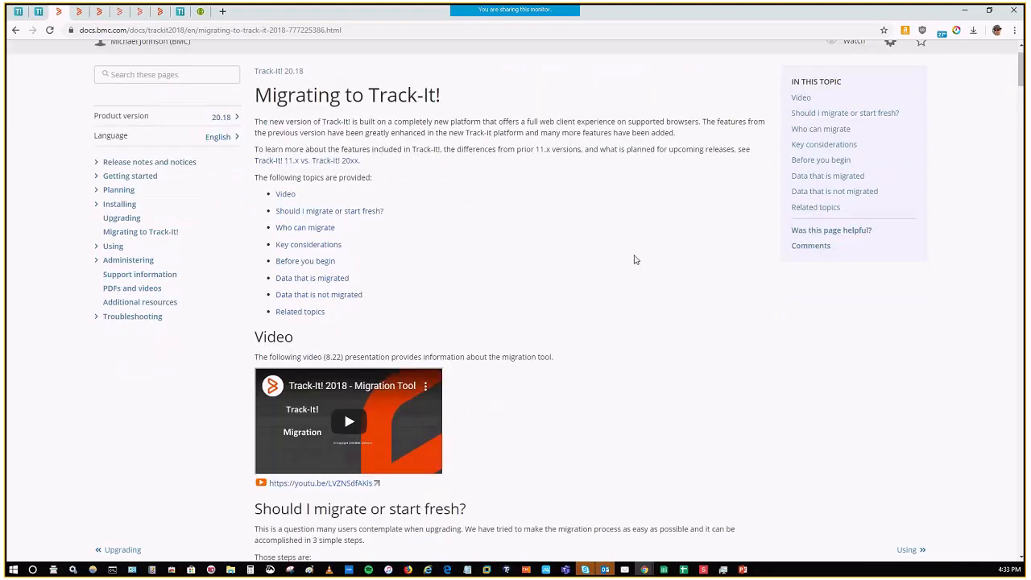
scroll(635, 260, up, 1)
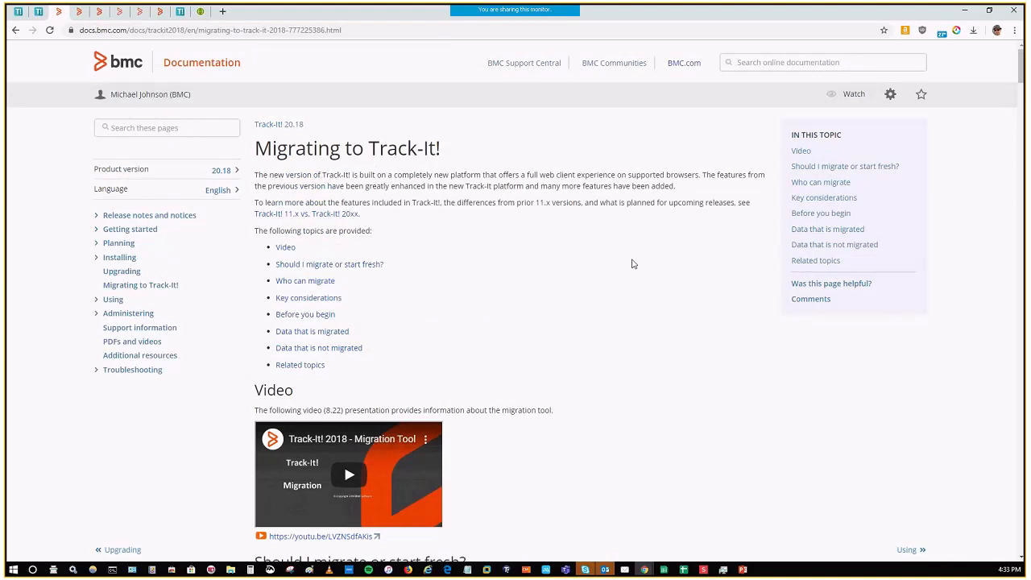
scroll(622, 255, down, 10)
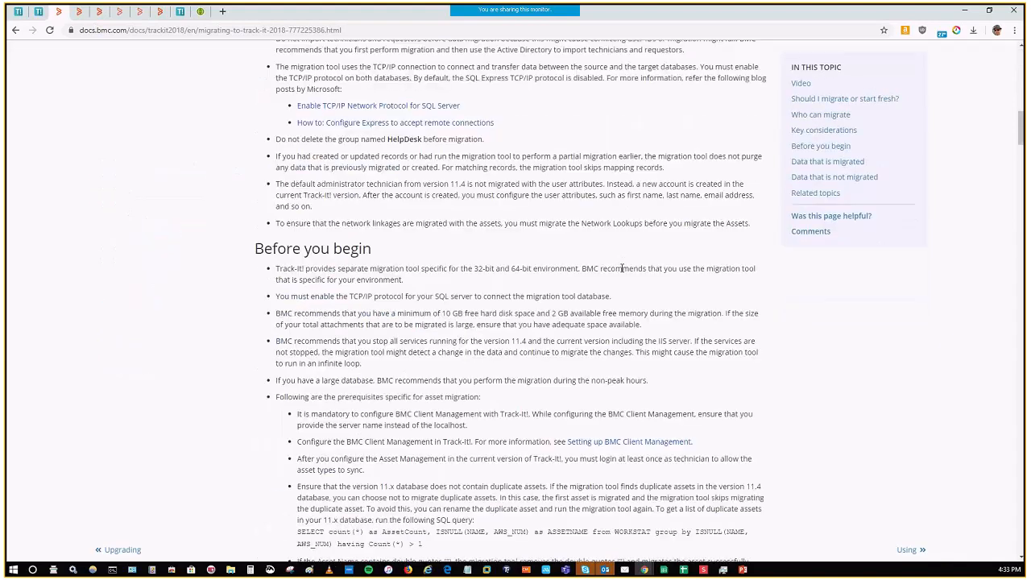
scroll(621, 268, down, 10)
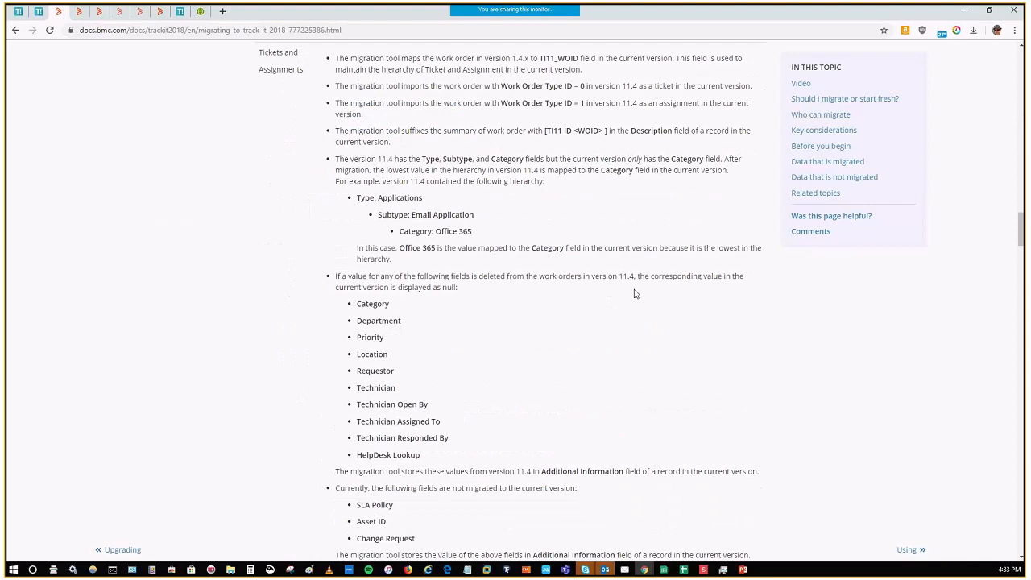
scroll(634, 294, down, 10)
scroll(618, 286, down, 10)
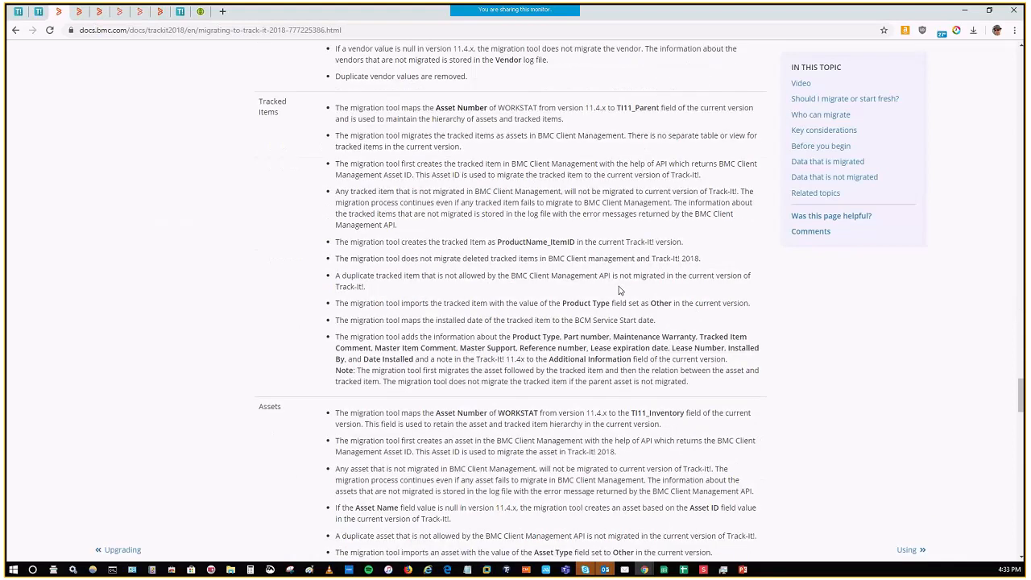
scroll(621, 290, down, 10)
scroll(540, 274, down, 10)
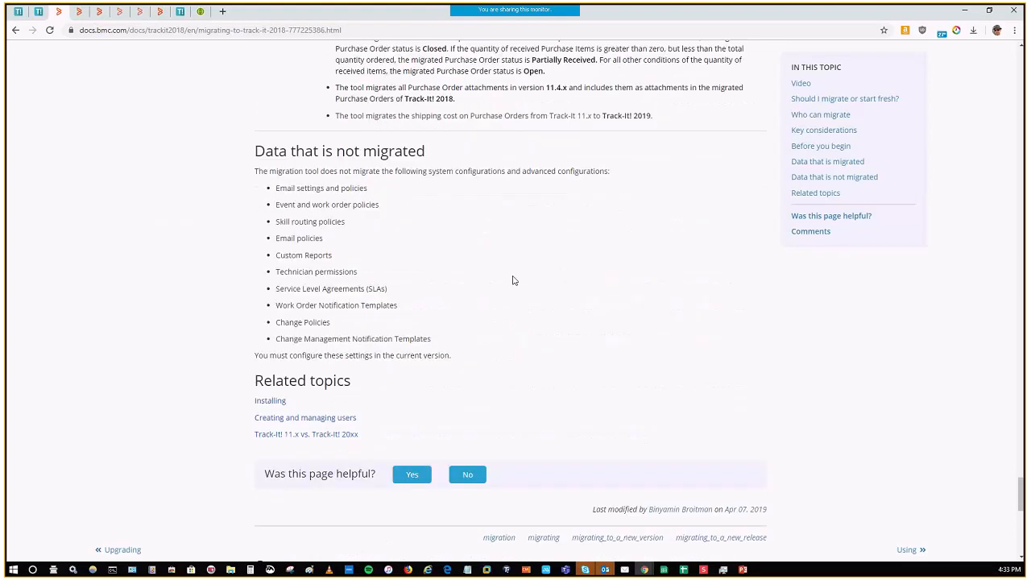
scroll(513, 280, up, 1)
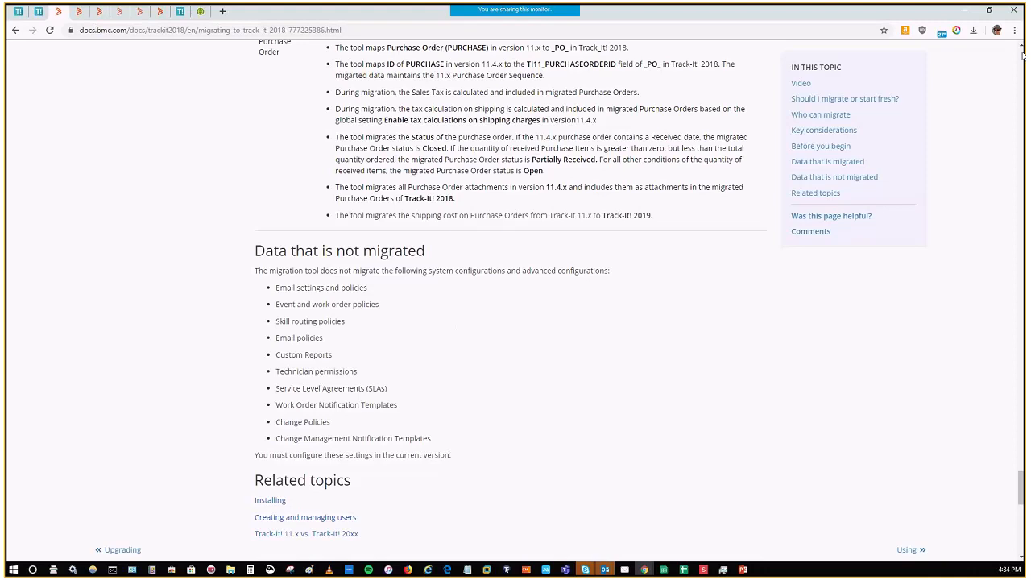
scroll(1023, 54, up, 3)
scroll(1023, 54, up, 15)
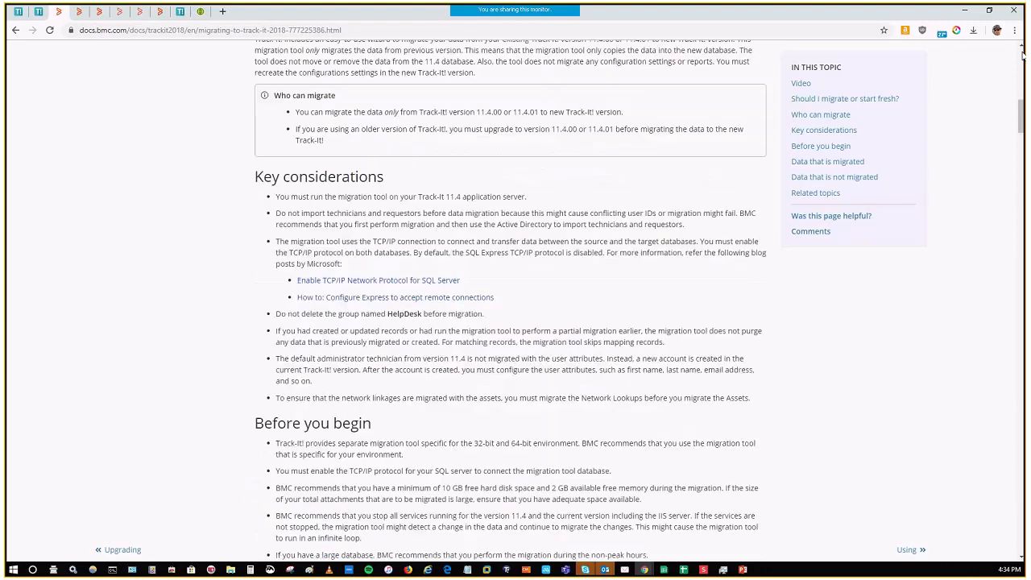
scroll(1023, 56, up, 10)
Step: Examine the Free video training documentation page with its videos for system administrators, technicians and requestors
click(77, 13)
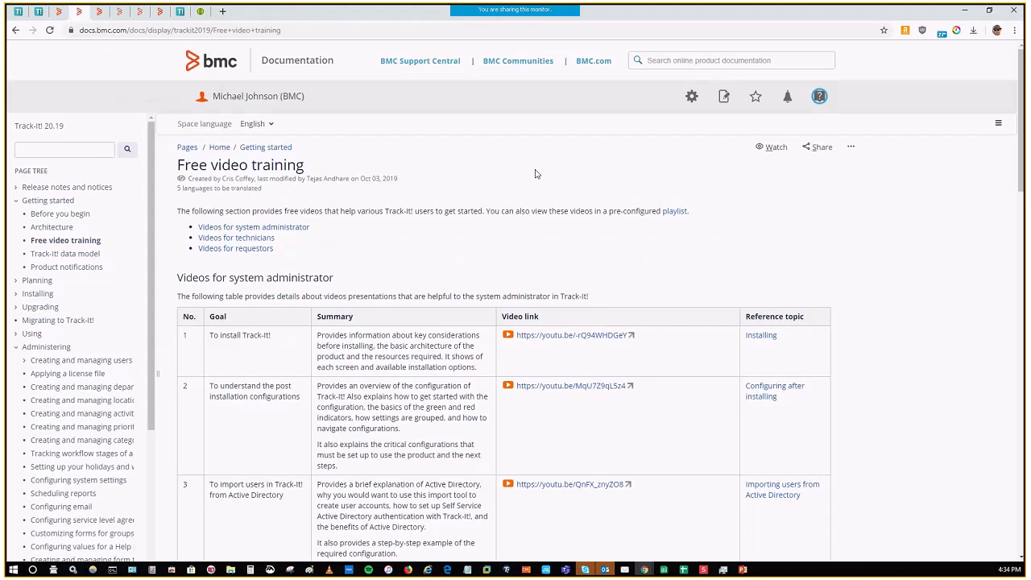
scroll(896, 248, down, 1)
scroll(896, 248, down, 8)
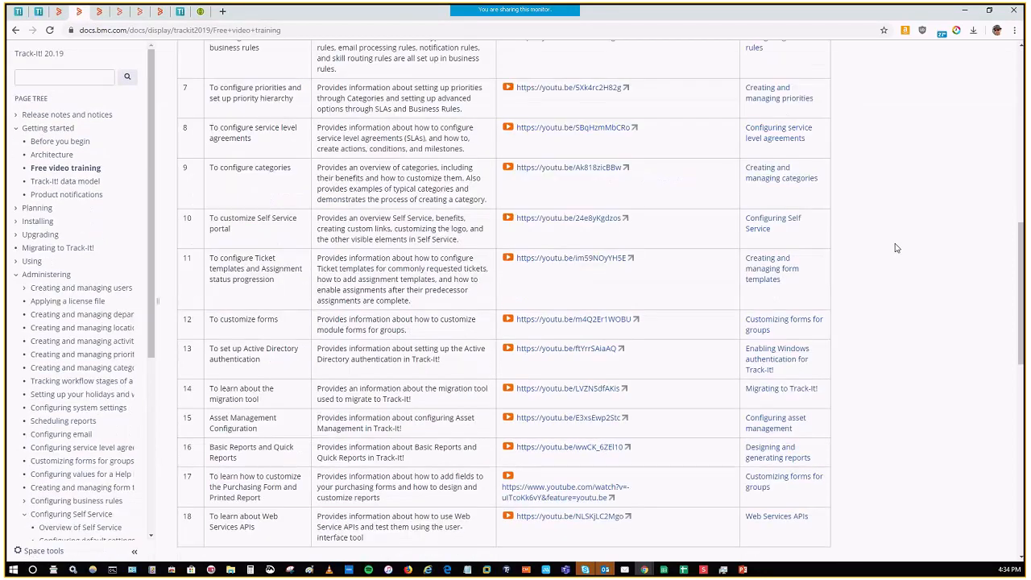
scroll(896, 248, down, 5)
scroll(899, 252, up, 8)
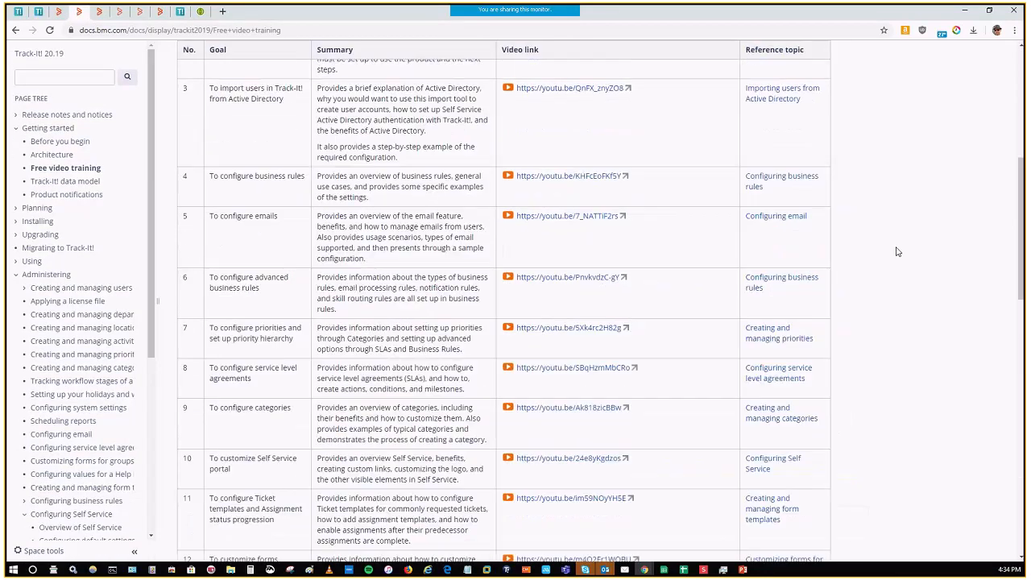
scroll(898, 252, up, 6)
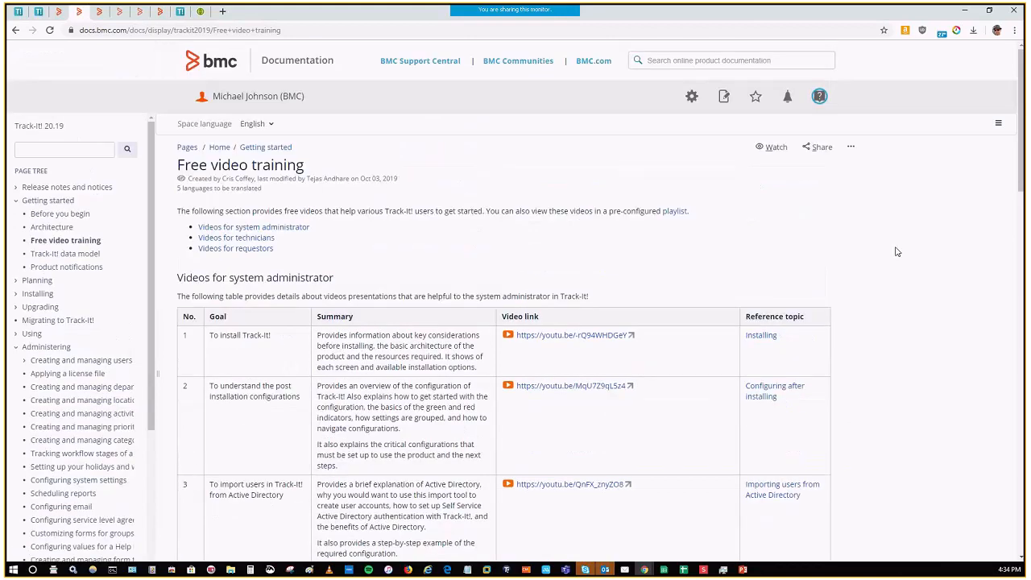
scroll(359, 287, down, 2)
scroll(358, 287, down, 8)
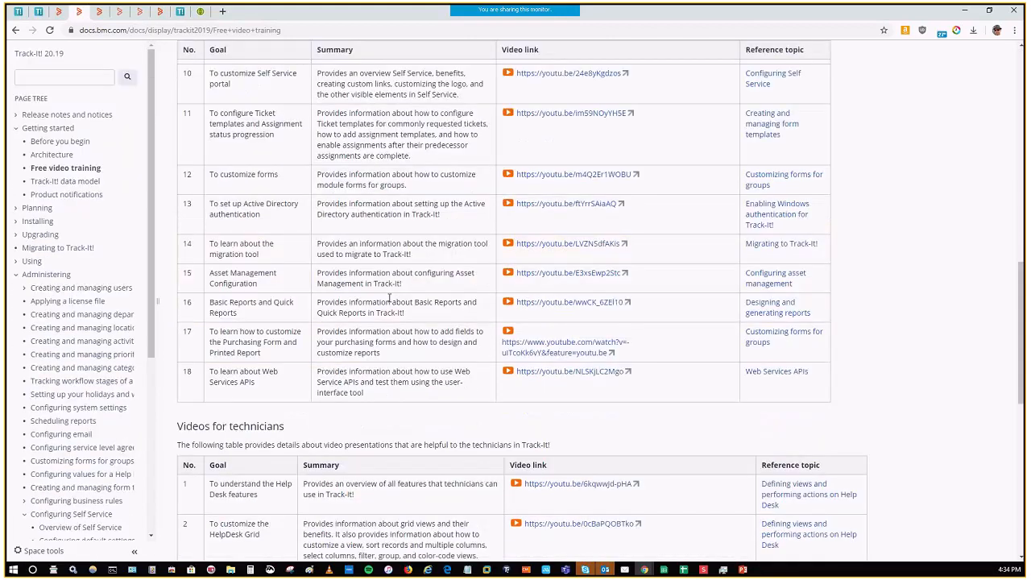
scroll(390, 298, down, 2)
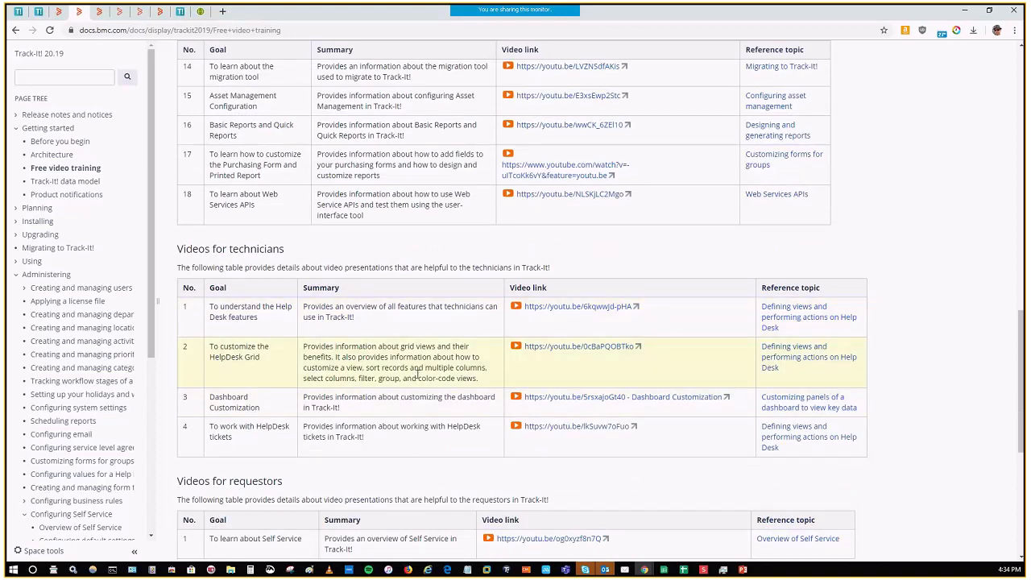
scroll(416, 403, down, 1)
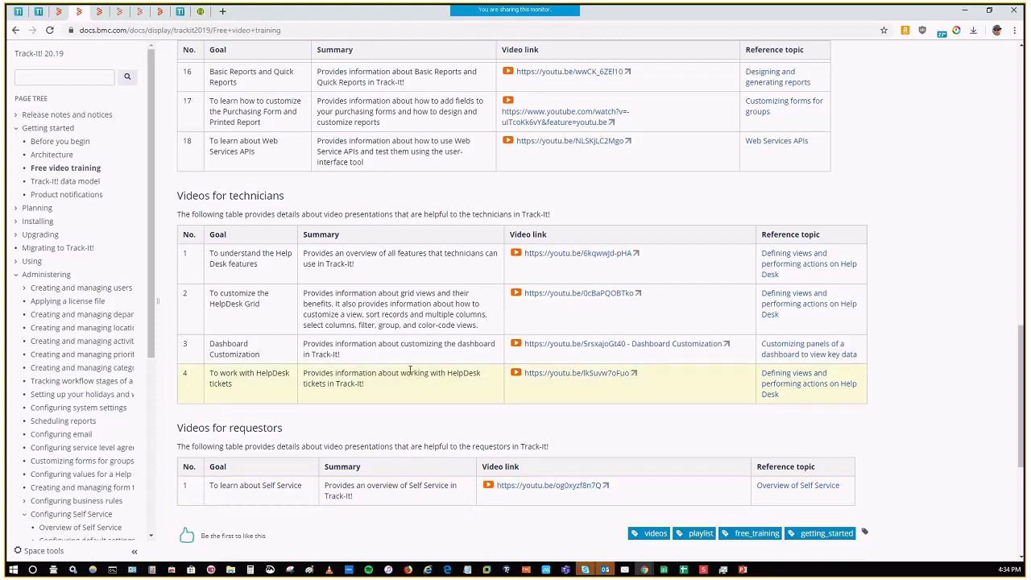
scroll(403, 346, up, 5)
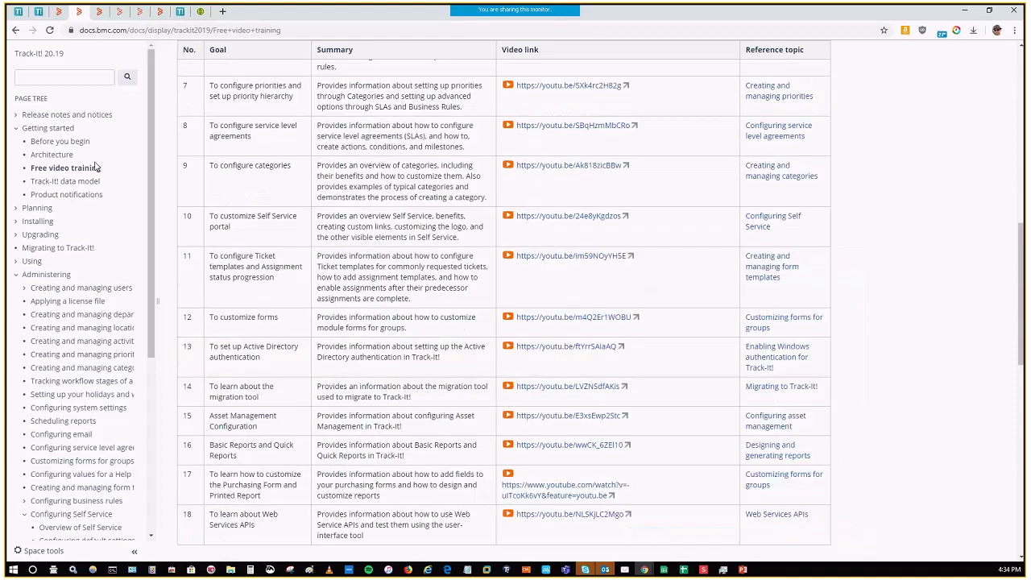
scroll(95, 104, up, 3)
Step: Examine the Track-It! 11.x vs. Track-It! 20xx matrix, comparing module availability across releases
click(98, 11)
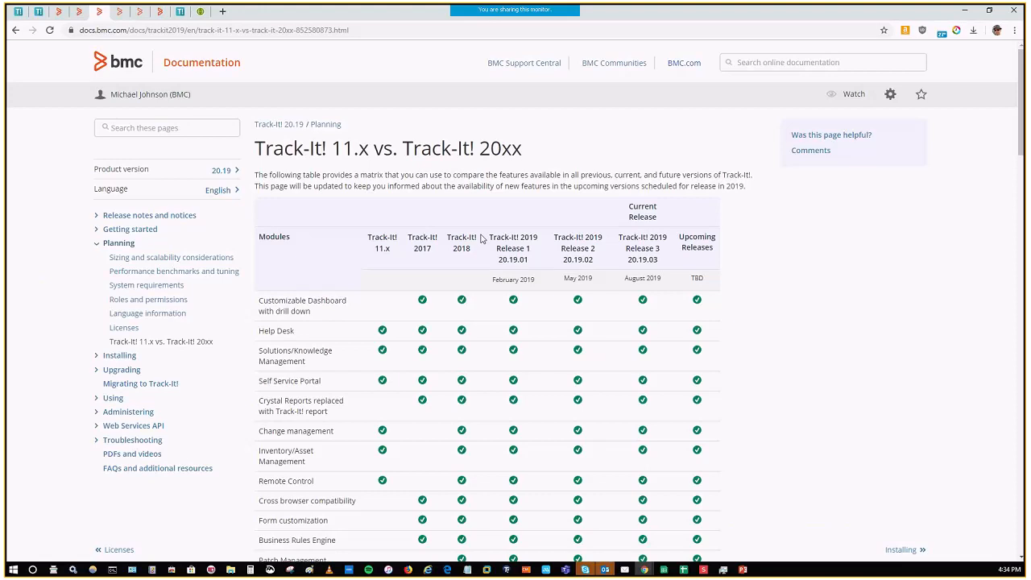
scroll(768, 314, down, 1)
scroll(768, 314, down, 2)
scroll(386, 165, up, 2)
scroll(386, 165, down, 4)
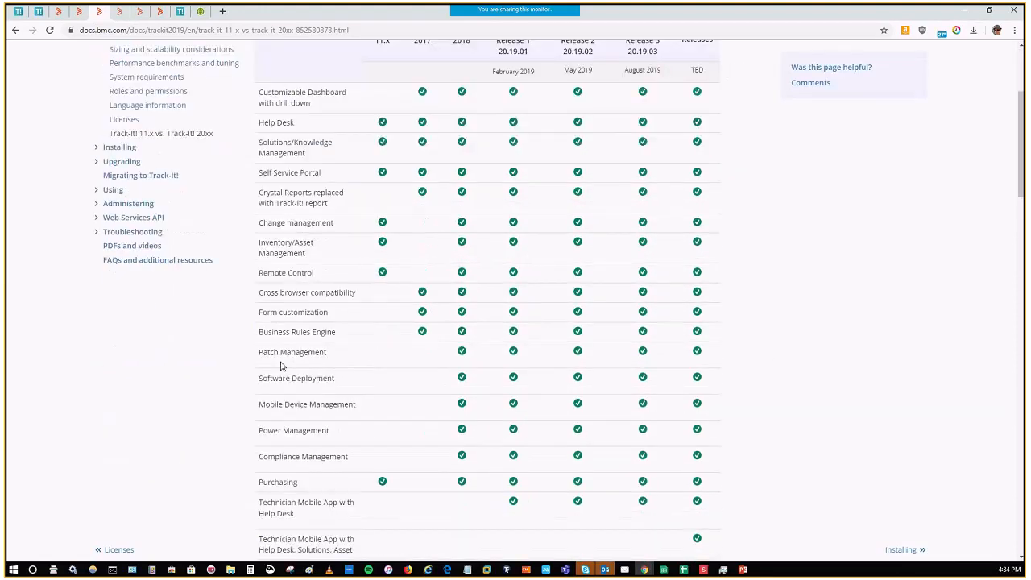
scroll(649, 322, up, 4)
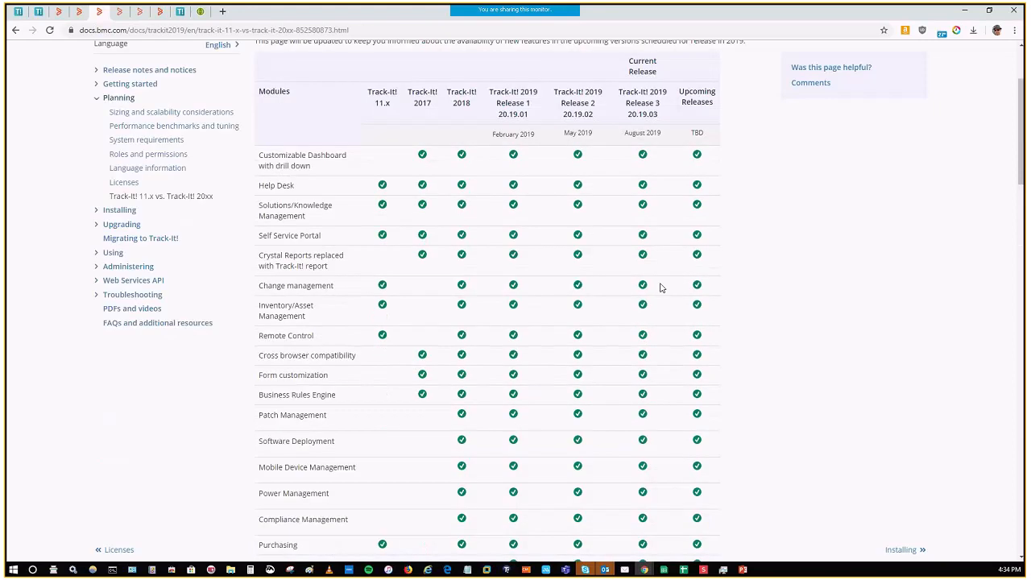
scroll(660, 288, up, 2)
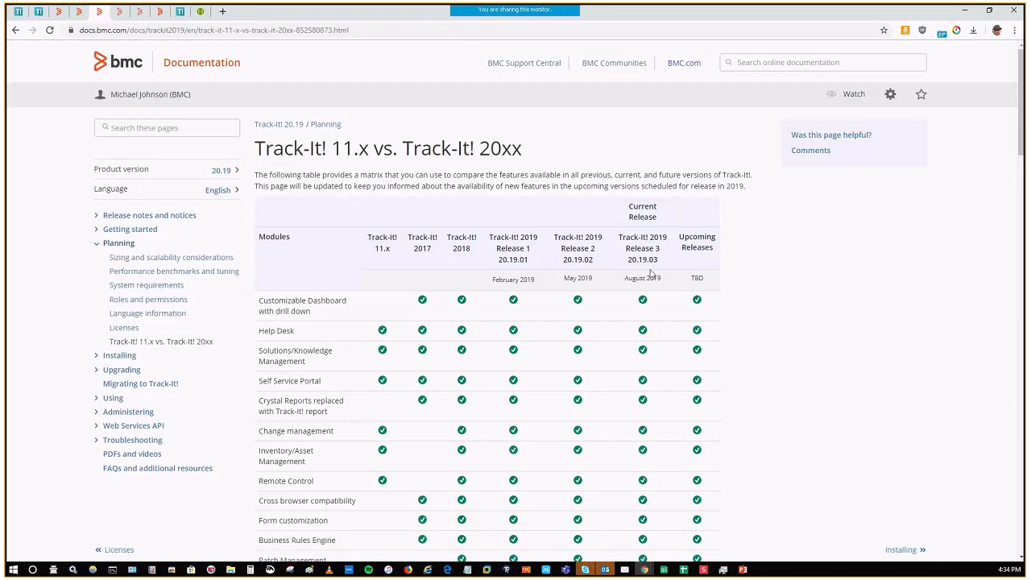
scroll(702, 301, down, 1)
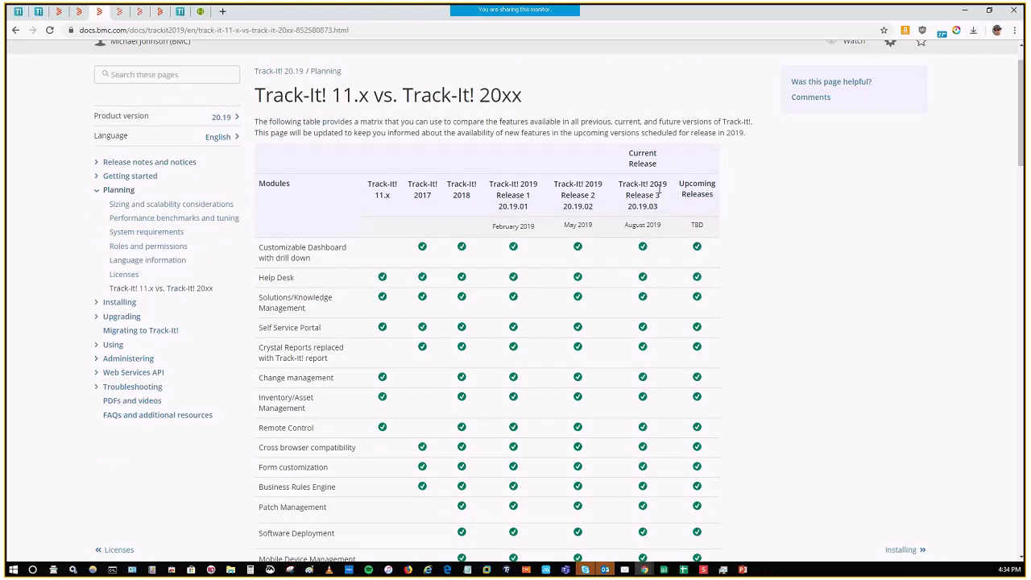
scroll(711, 249, down, 6)
scroll(700, 282, down, 5)
Step: Browse the latest discussions, documents and ideas in the Track-It! content list on BMC Communities
click(119, 11)
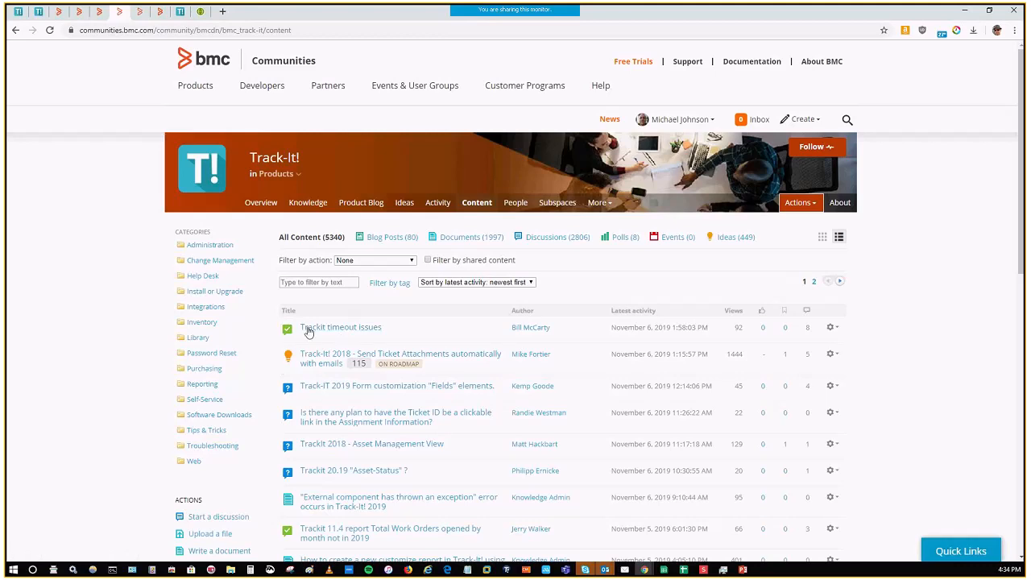
scroll(345, 332, down, 1)
scroll(346, 331, down, 1)
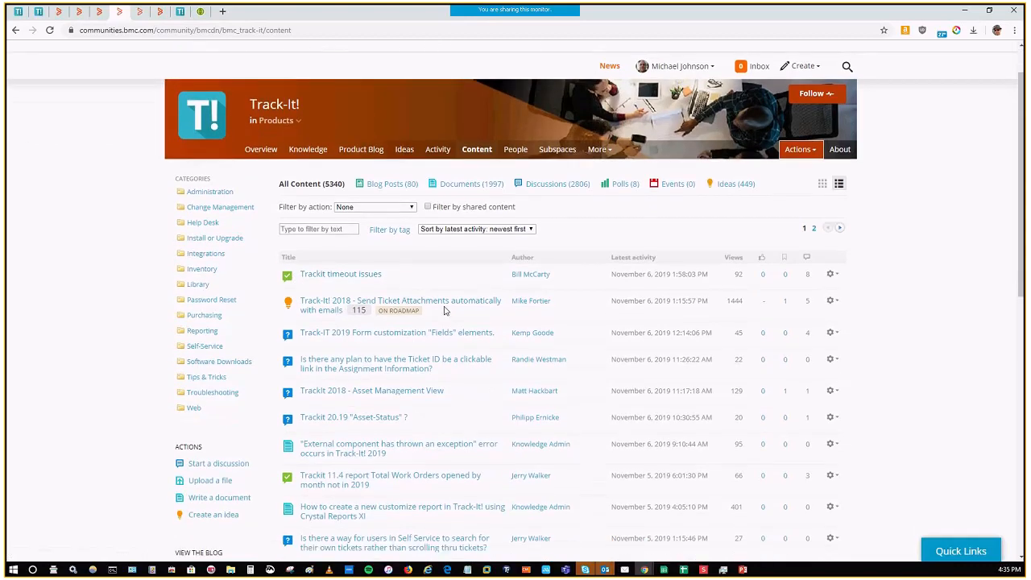
scroll(429, 324, down, 1)
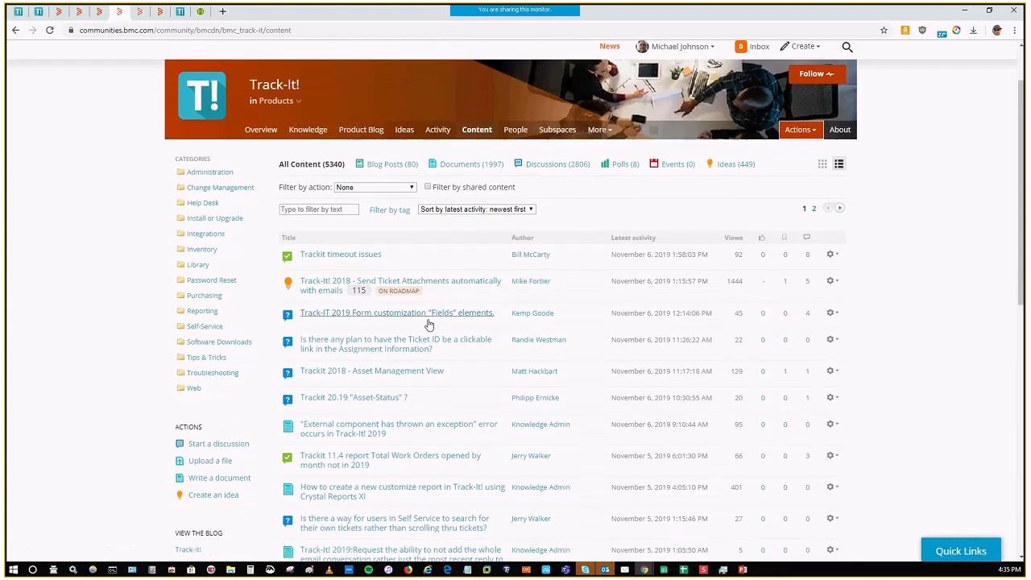
scroll(439, 330, down, 3)
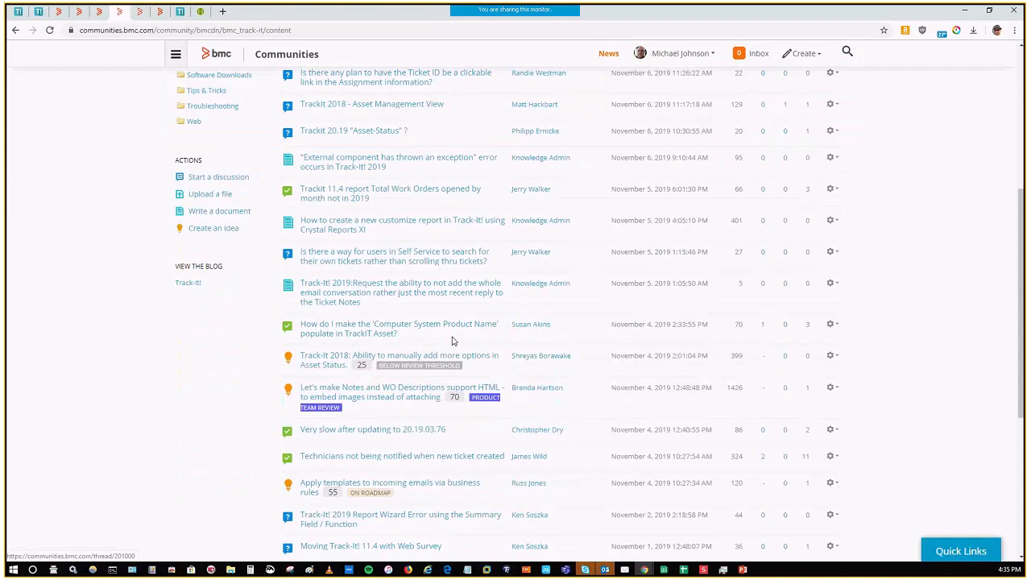
scroll(434, 275, up, 3)
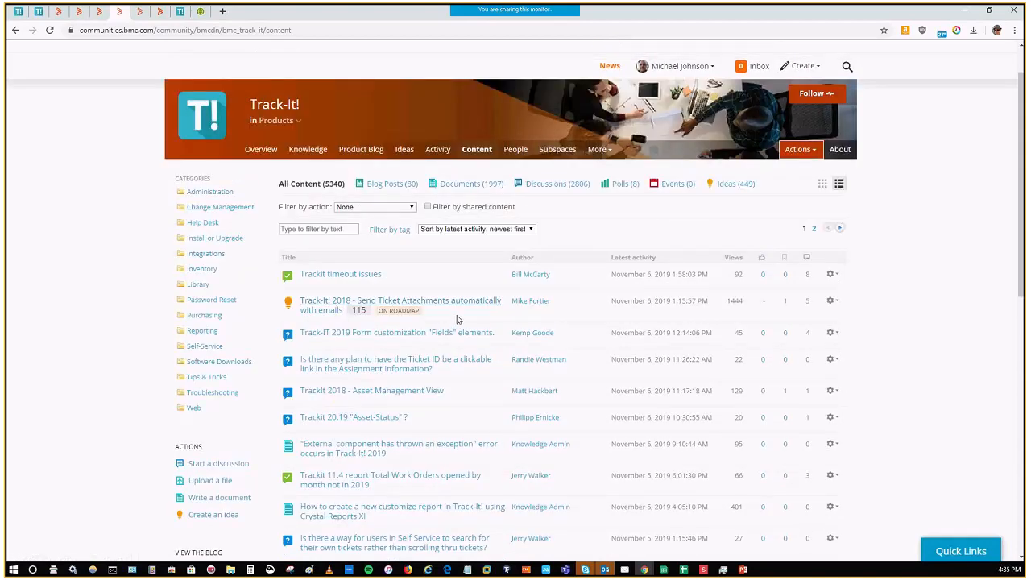
scroll(415, 318, down, 1)
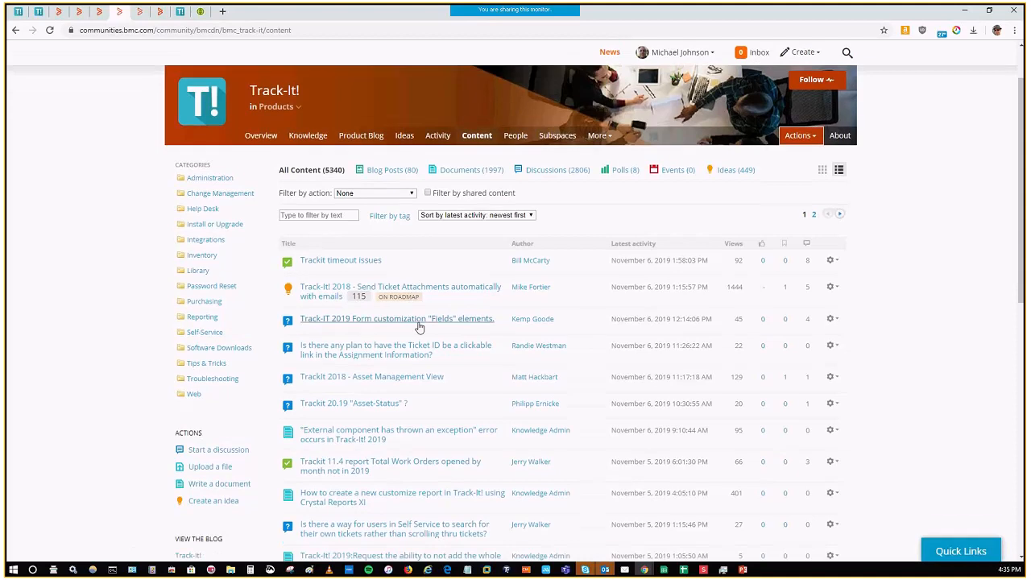
scroll(419, 328, down, 4)
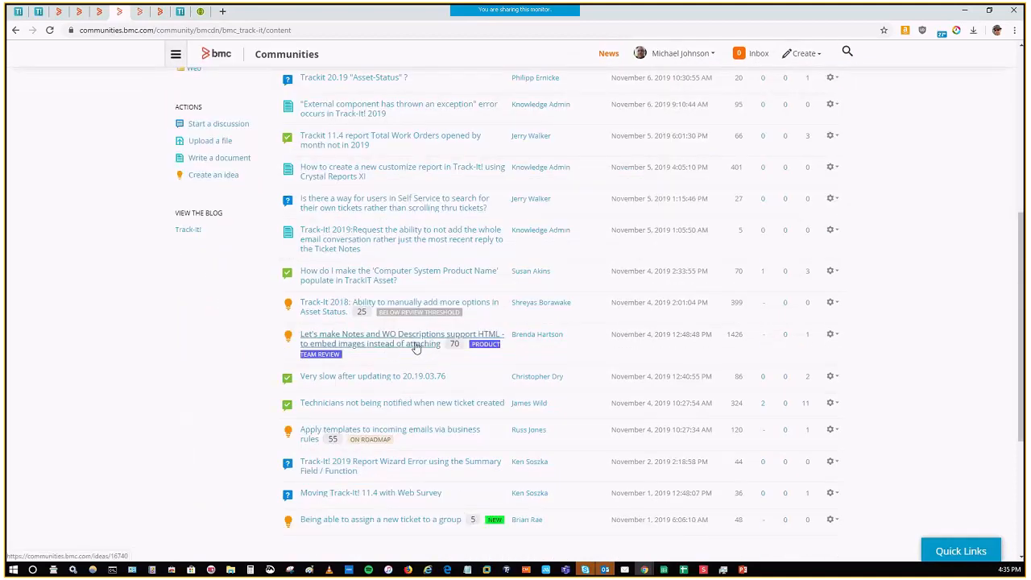
Step: Skim the early November 2019 threads and idea statuses in the Track-It! content list and return to its start
scroll(401, 355, down, 1)
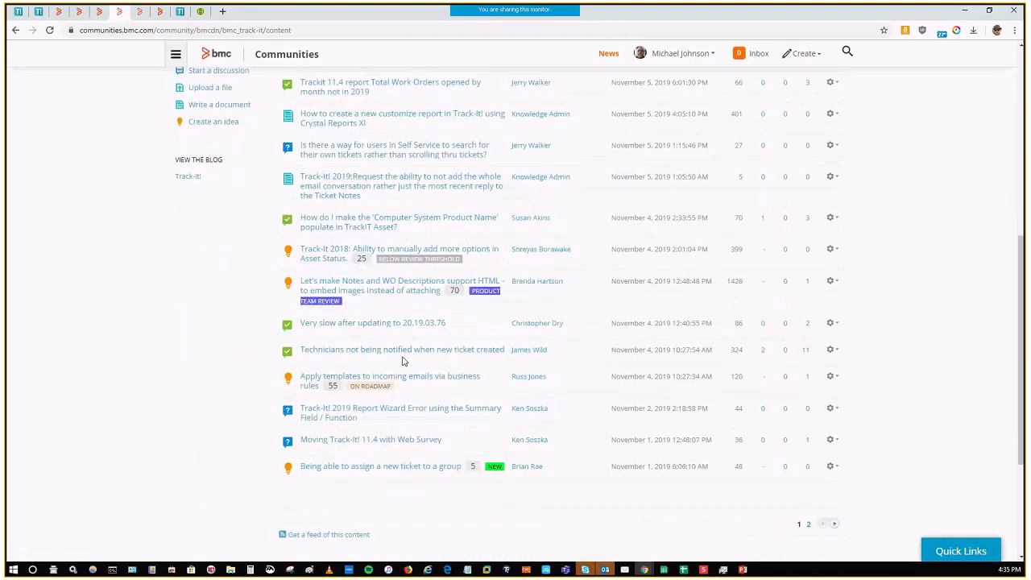
scroll(409, 385, up, 1)
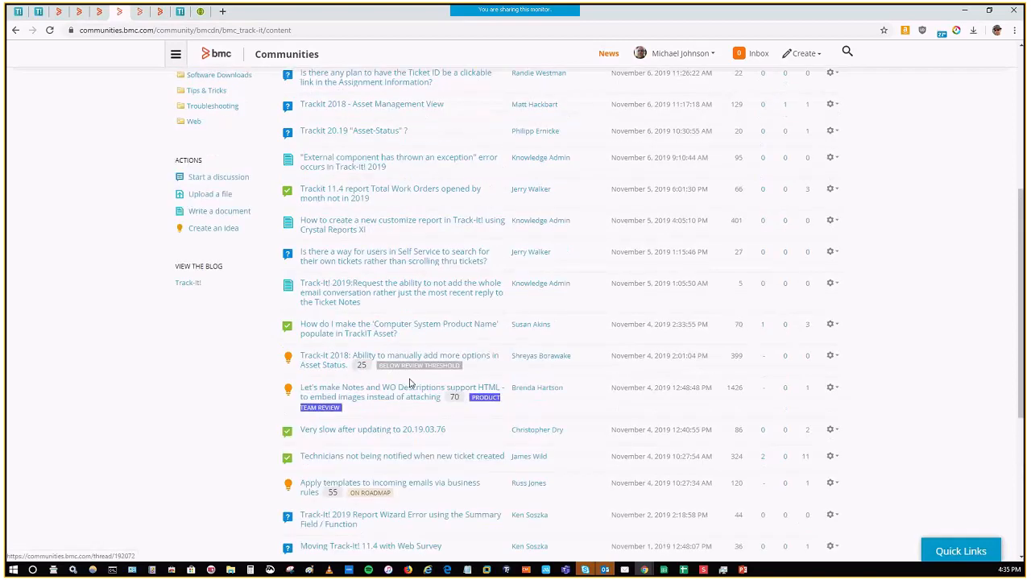
scroll(398, 345, up, 1)
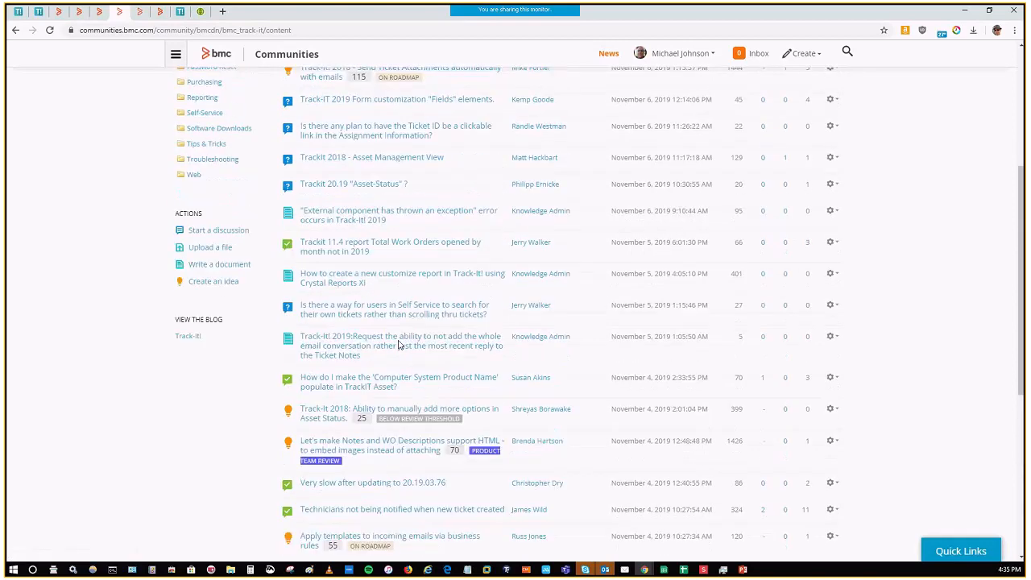
scroll(331, 276, up, 5)
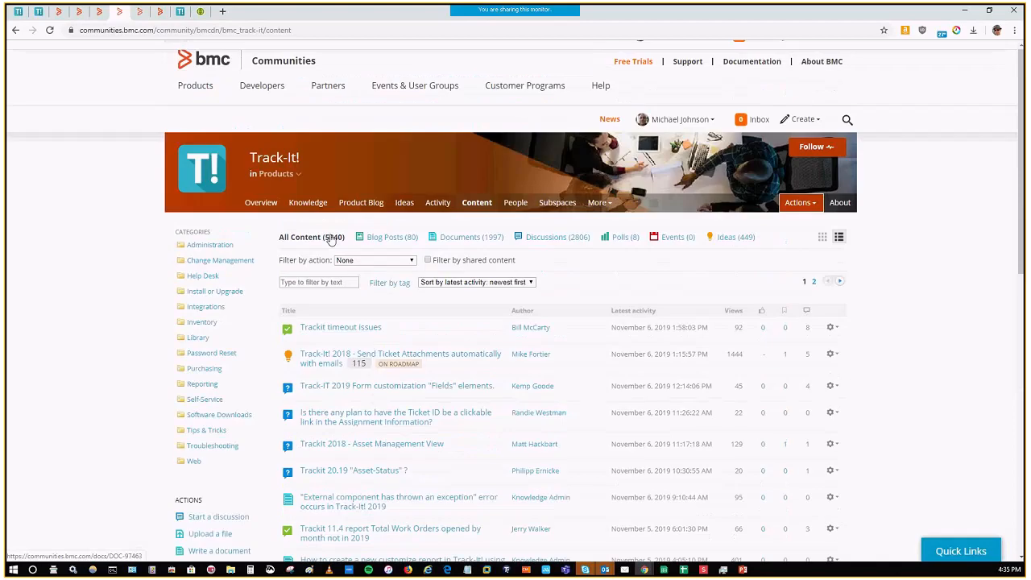
Step: Open the "Join the Track-It! Developers Circle" post from the developers circle search results and review its participation steps
click(141, 11)
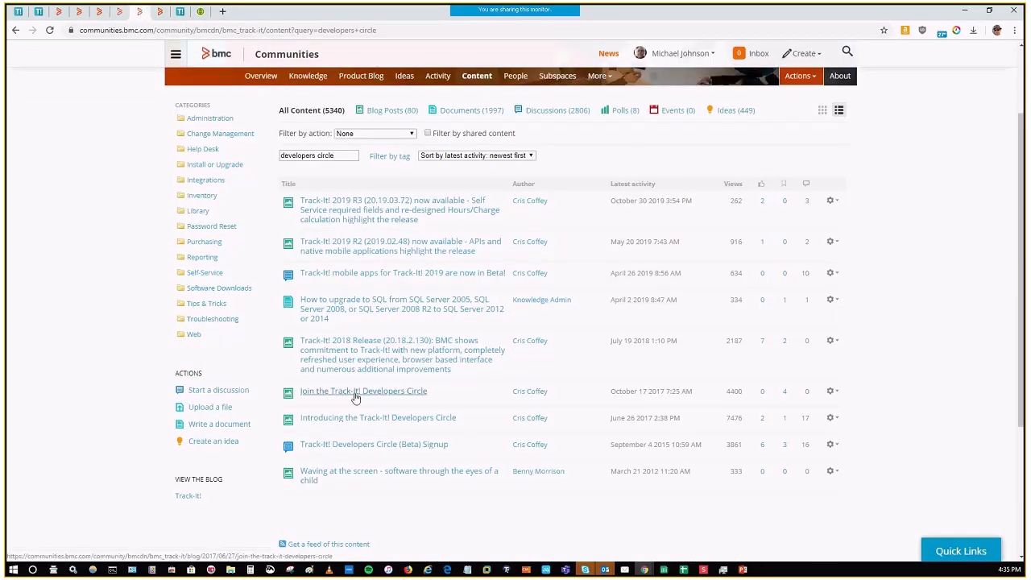
click(341, 156)
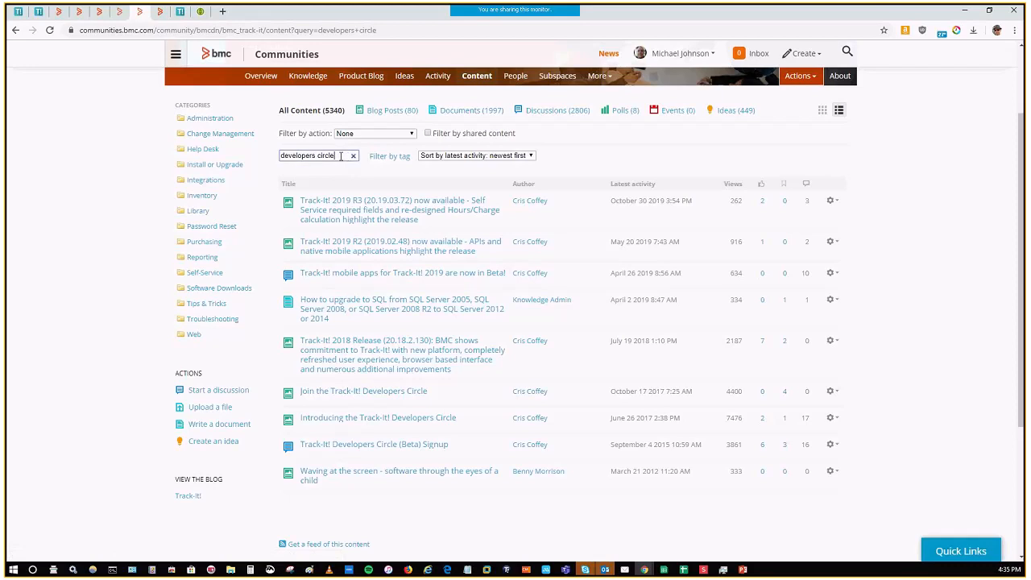
click(368, 393)
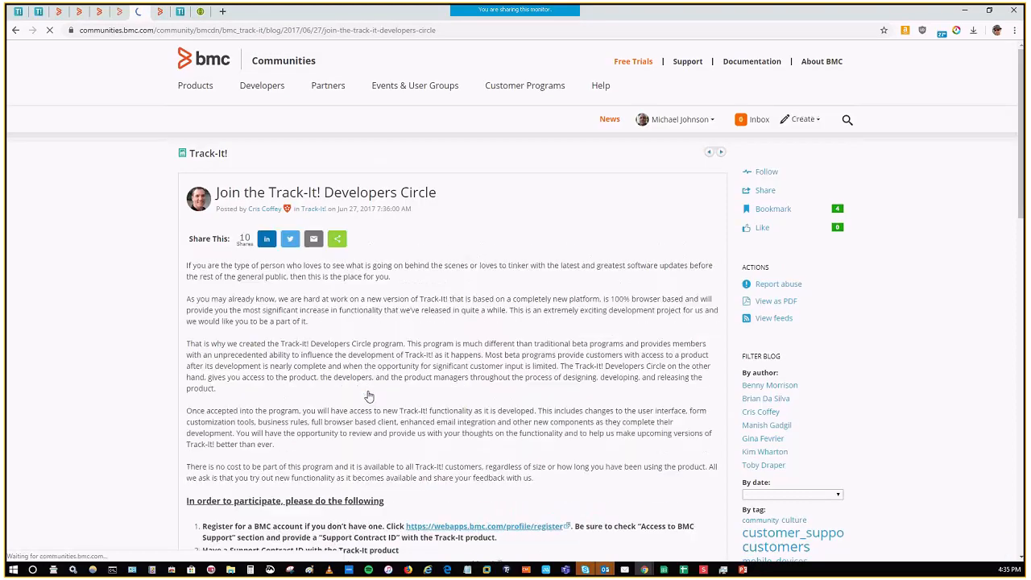
scroll(449, 405, down, 2)
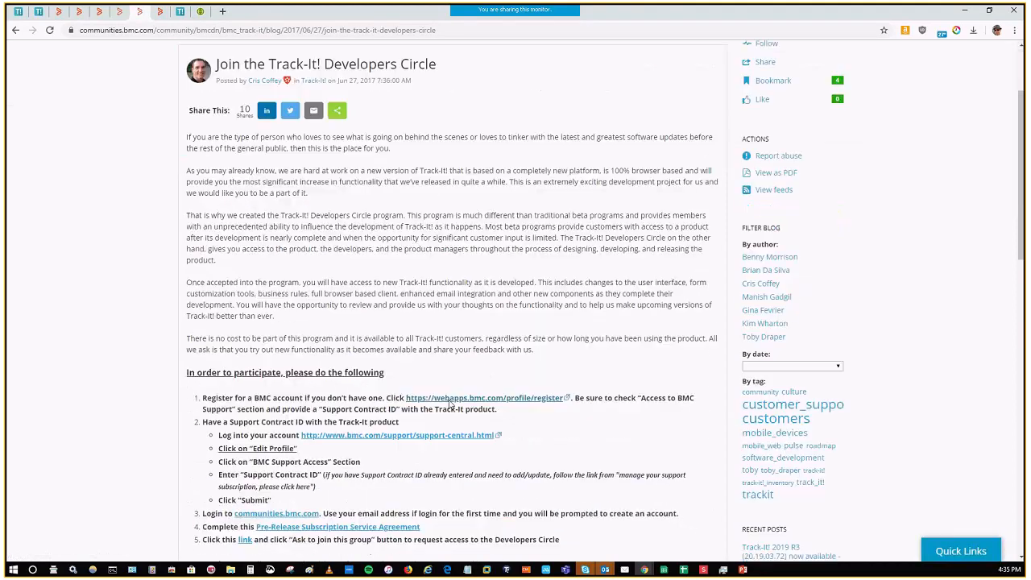
scroll(456, 408, down, 2)
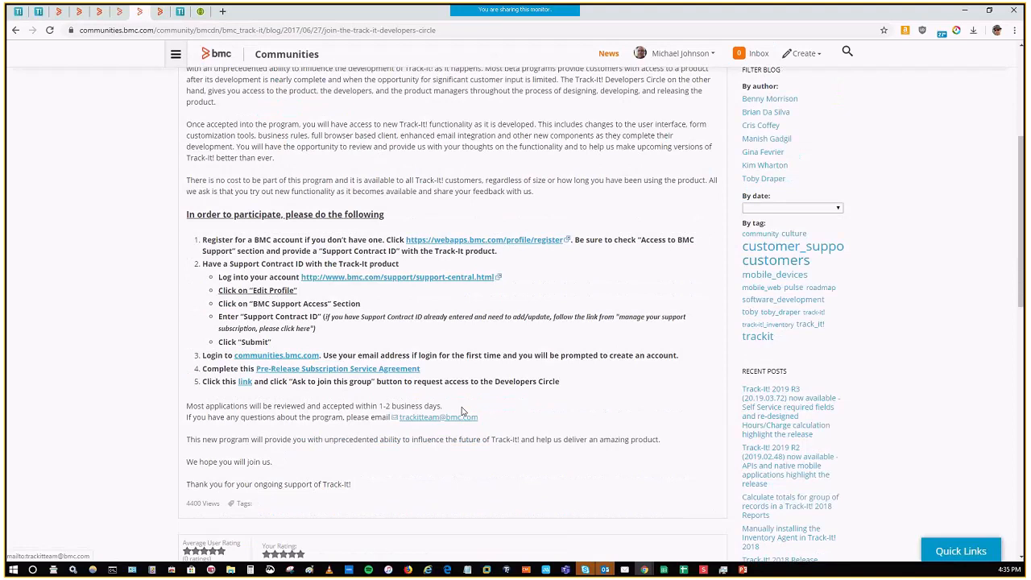
Step: Review the System requirements documentation, covering web browsers, server hardware, software, databases and security
click(160, 12)
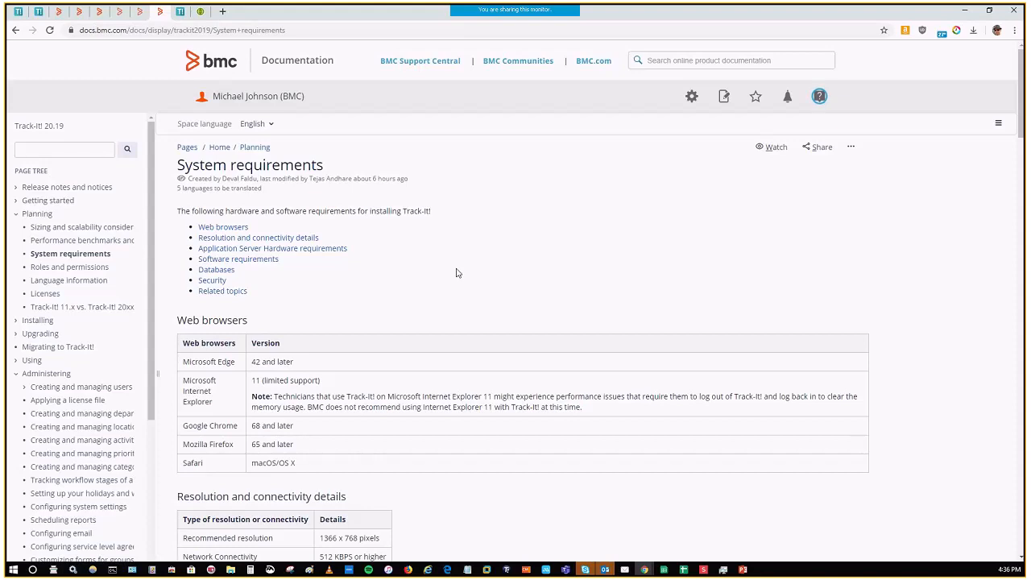
scroll(456, 273, down, 3)
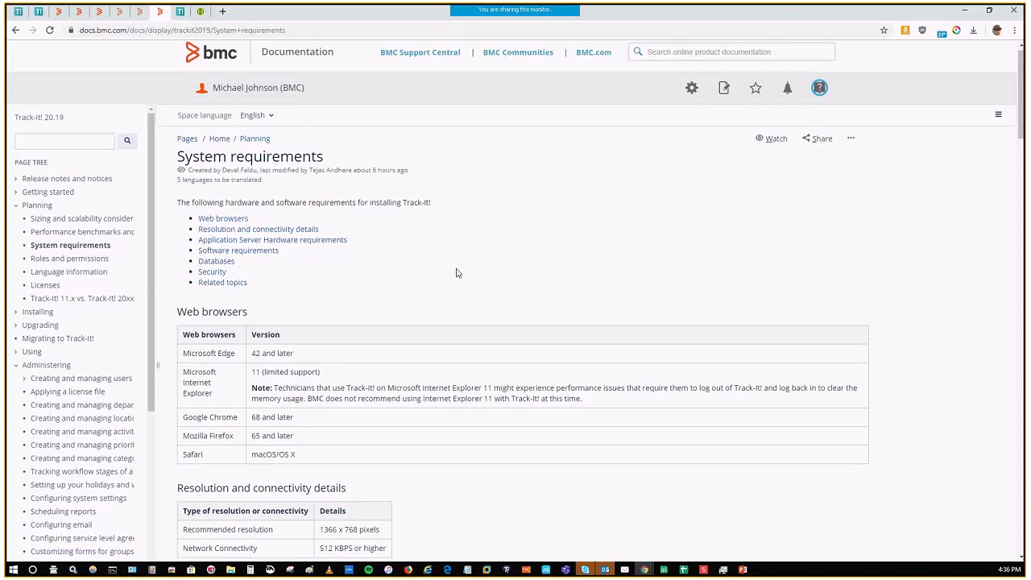
scroll(478, 276, down, 4)
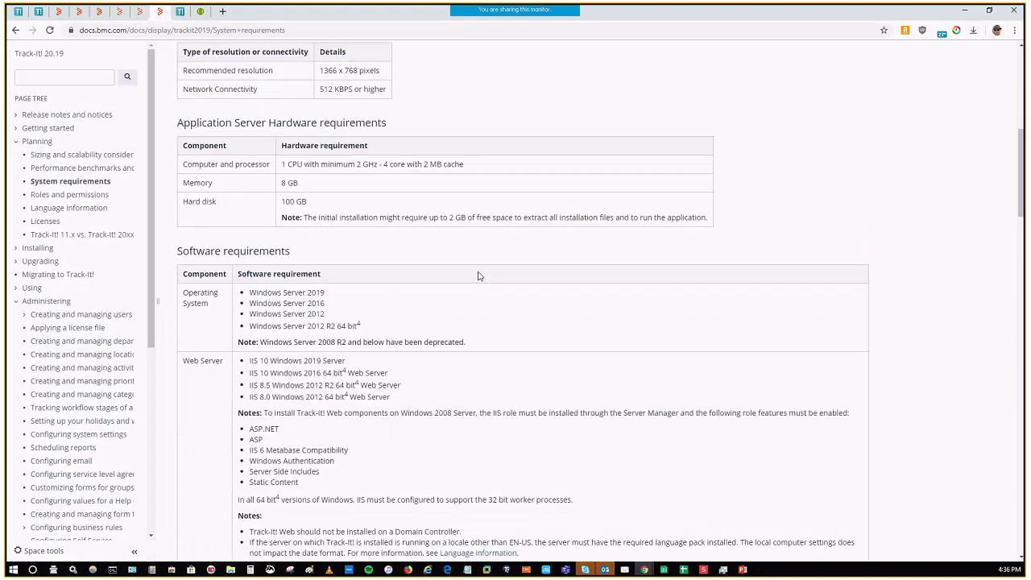
scroll(478, 276, down, 1)
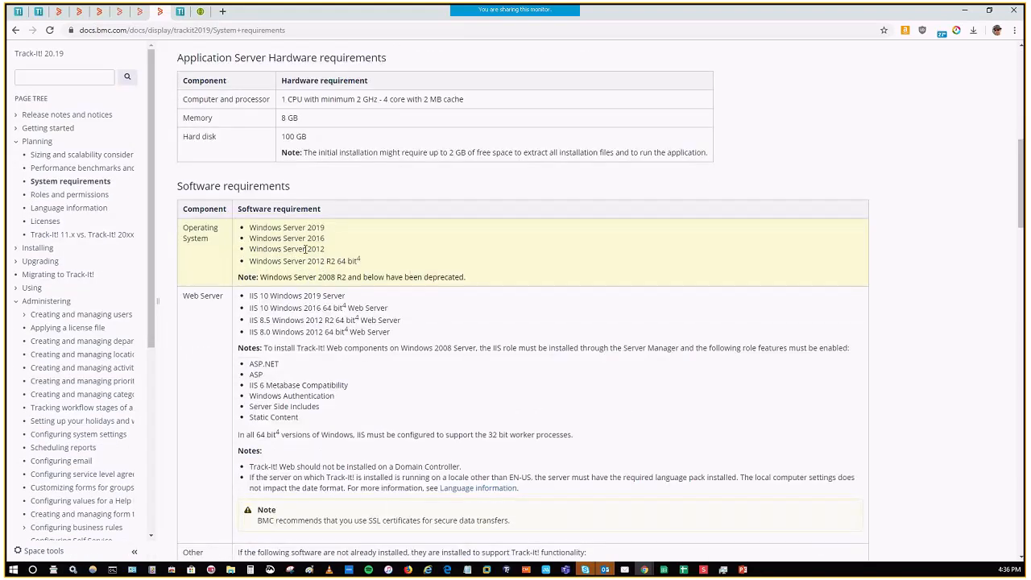
scroll(306, 249, down, 5)
scroll(373, 295, down, 1)
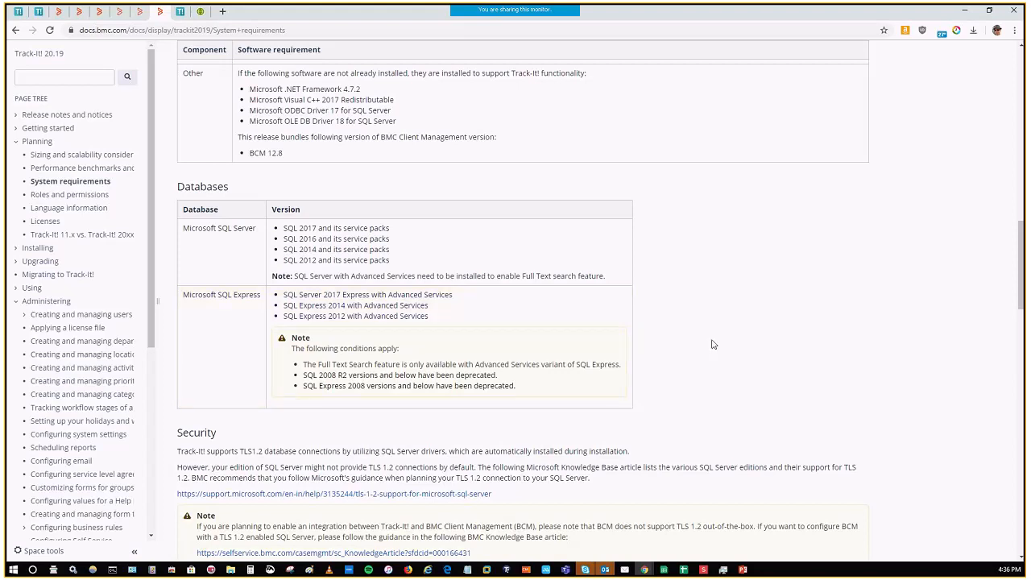
scroll(713, 344, down, 3)
scroll(714, 294, up, 15)
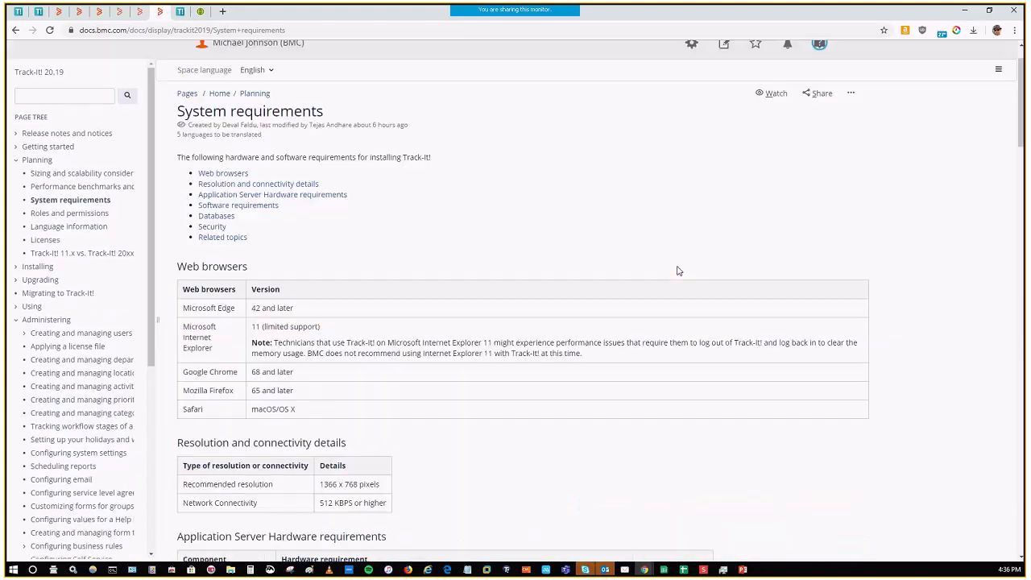
scroll(613, 263, up, 1)
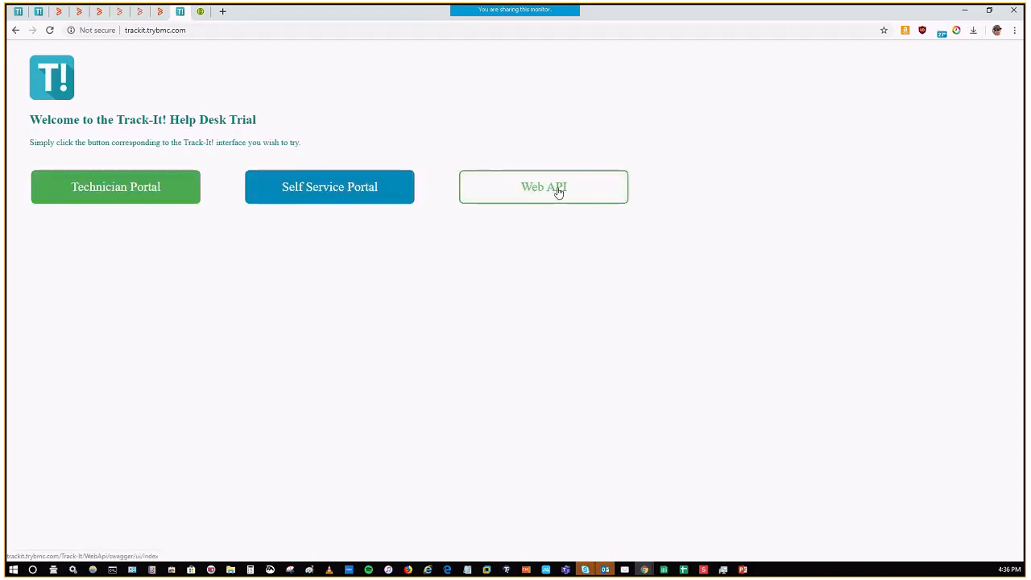
Step: Open the Technician Portal from the Help Desk Trial page and view the GET /tickets/{id} operation in the Track-It! WebAPI Swagger reference
click(133, 196)
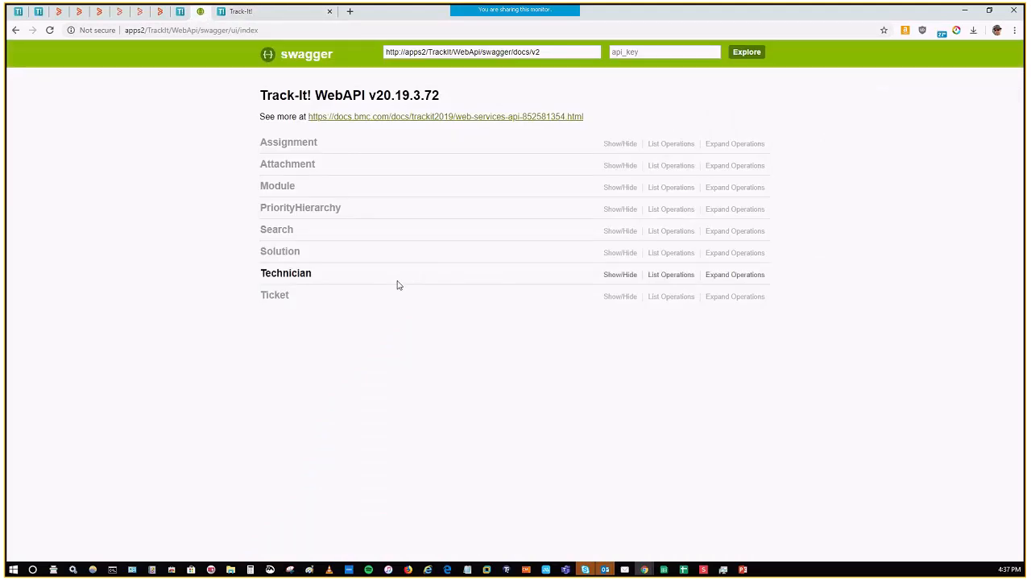
click(273, 295)
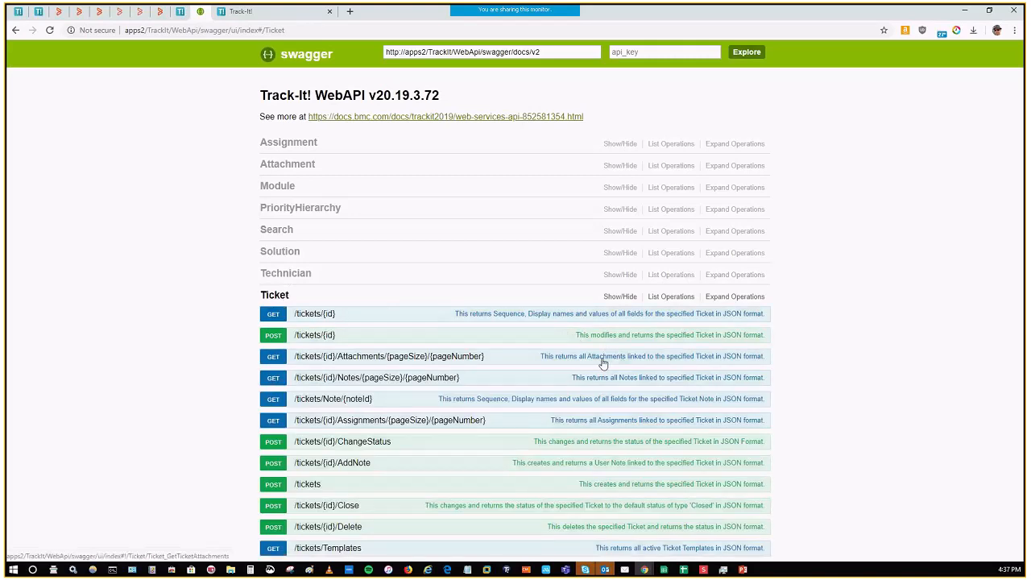
click(629, 315)
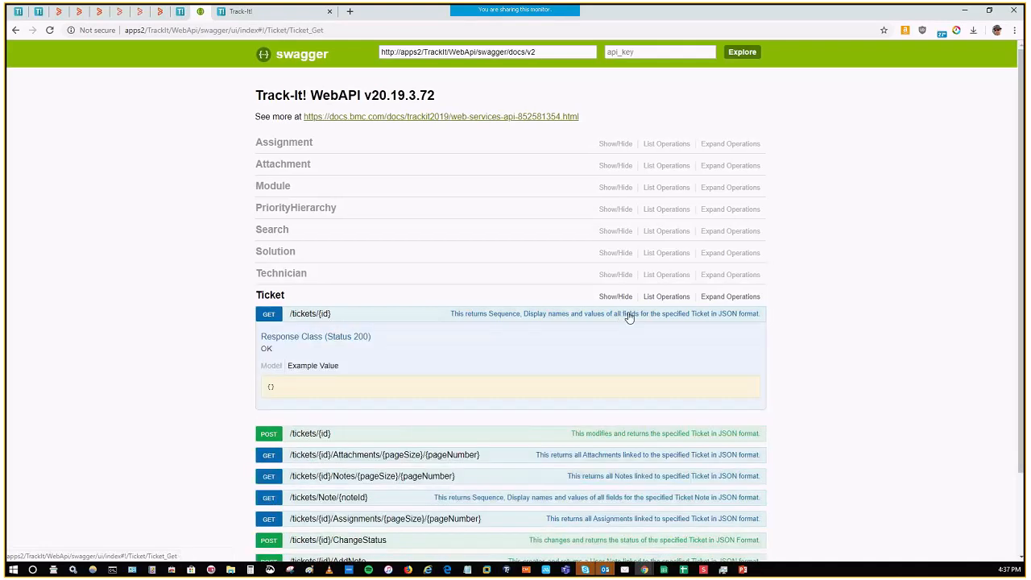
scroll(495, 363, down, 1)
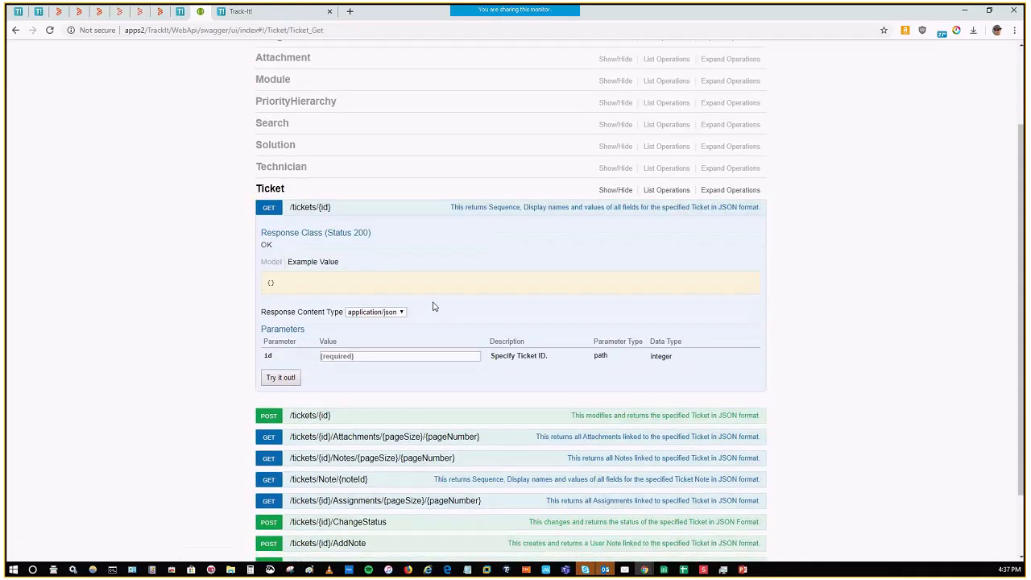
scroll(577, 350, down, 1)
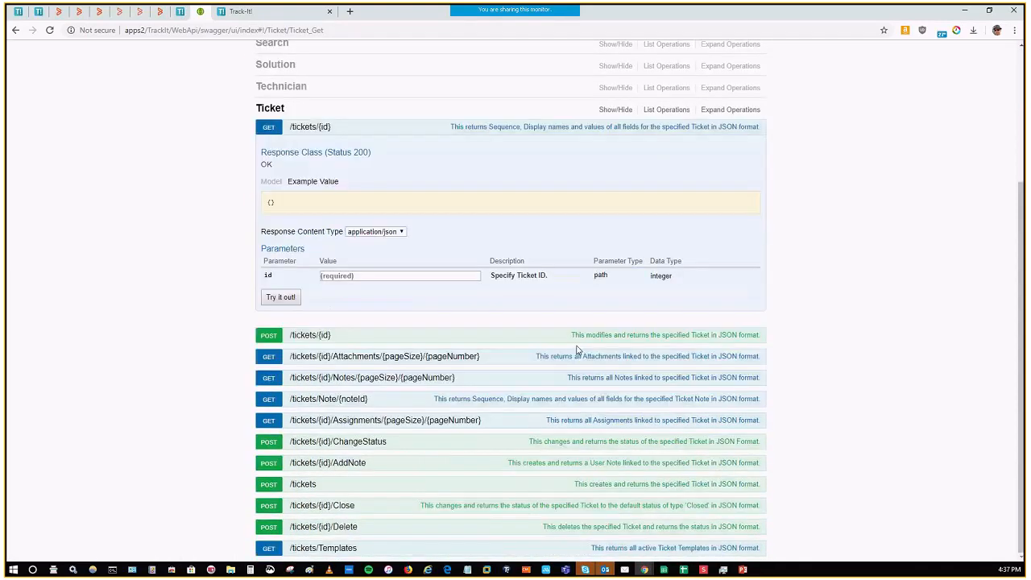
Step: Expand the POST /tickets/{id}/Delete operation to view its parameters, and collapse the GET /tickets/{id} details
click(597, 527)
scroll(626, 413, down, 2)
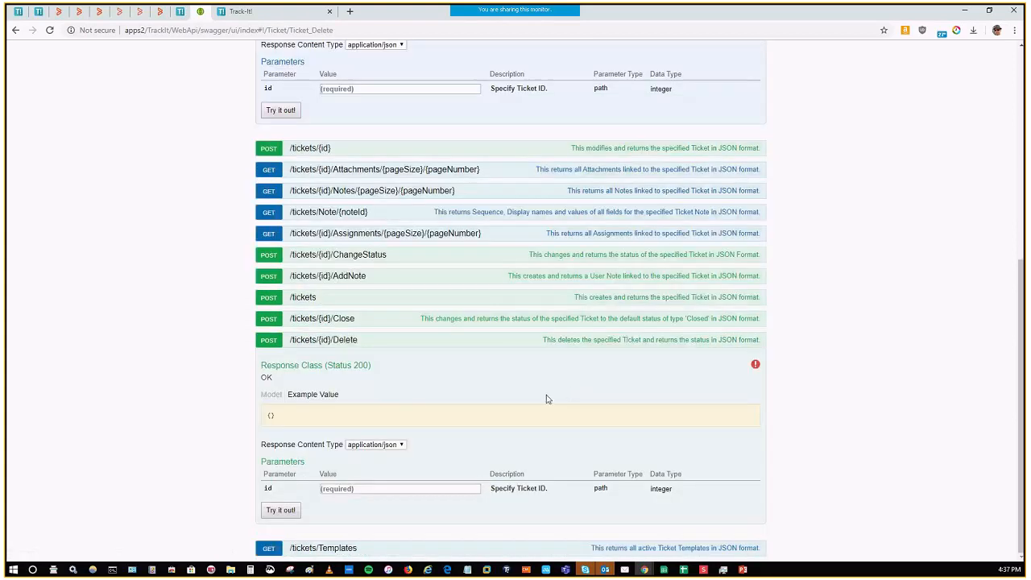
scroll(464, 259, up, 2)
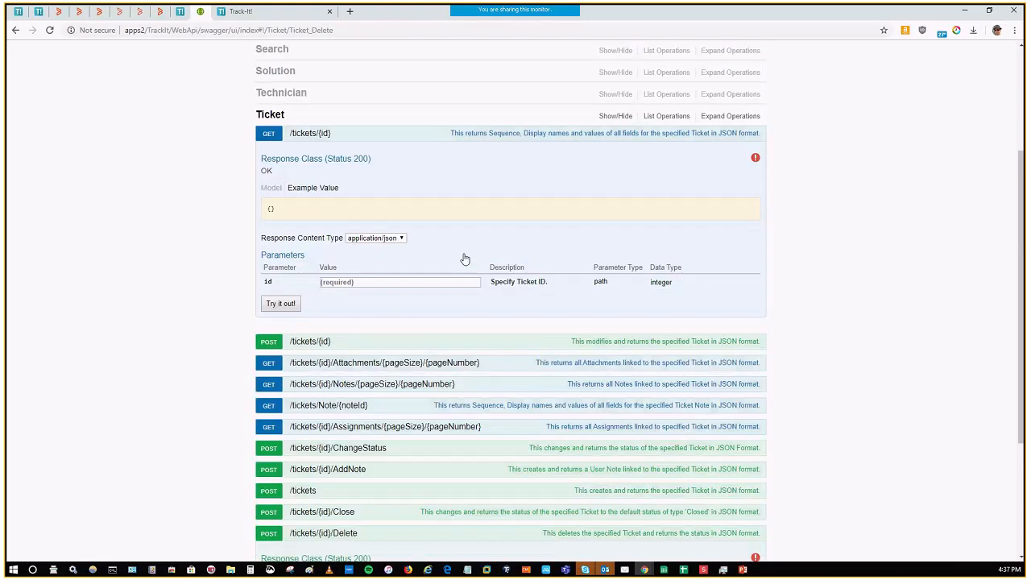
scroll(464, 259, up, 2)
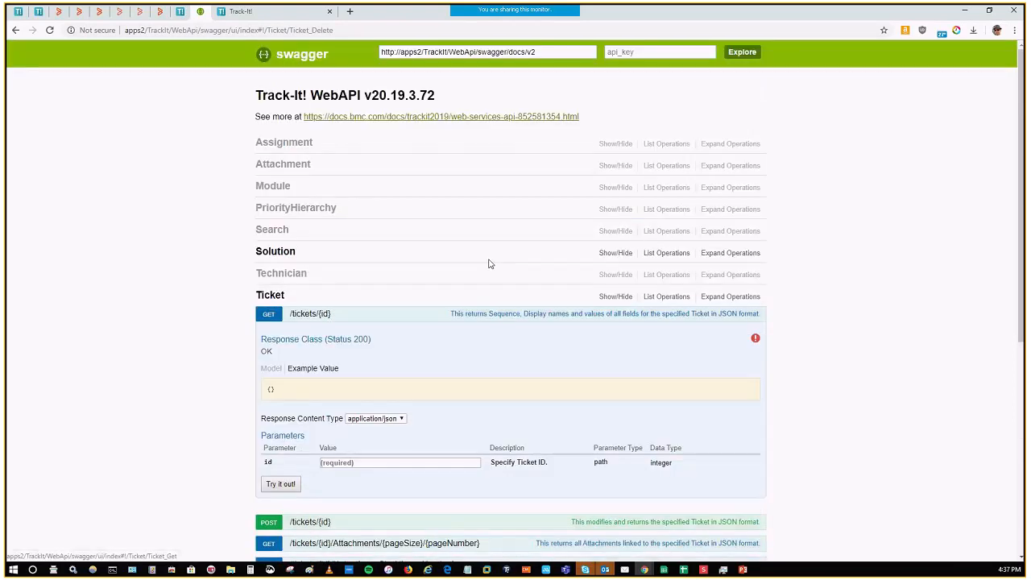
click(507, 322)
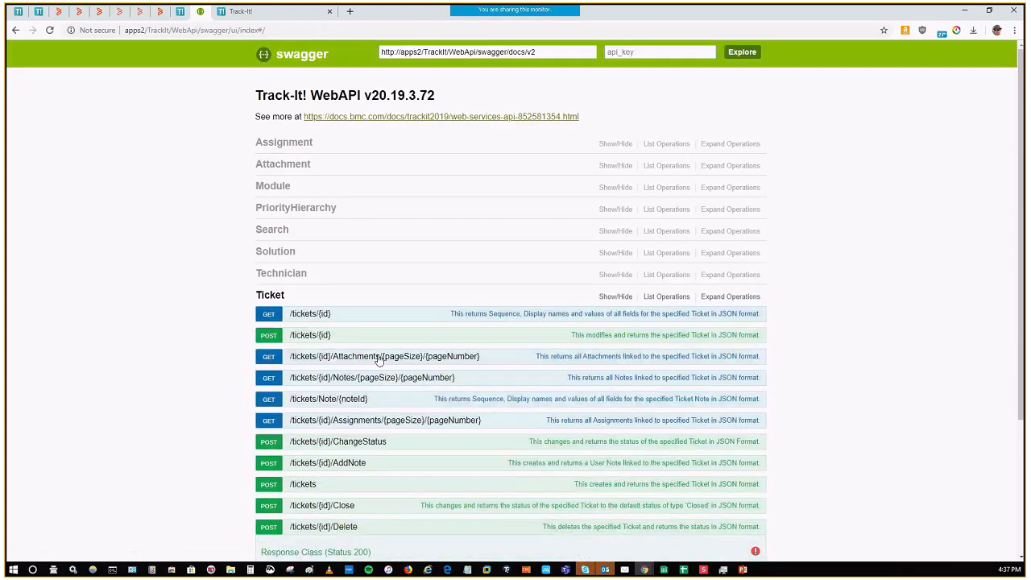
Step: View the trial's Track-It! login page, open trackit.com in a new tab and review its home page down to the Capterra reviews
click(277, 13)
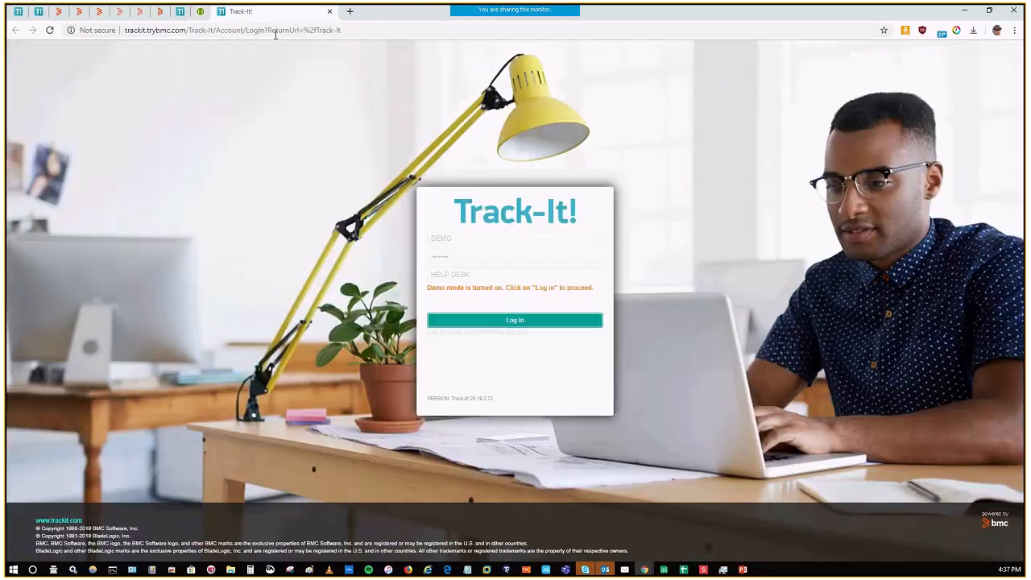
click(350, 12)
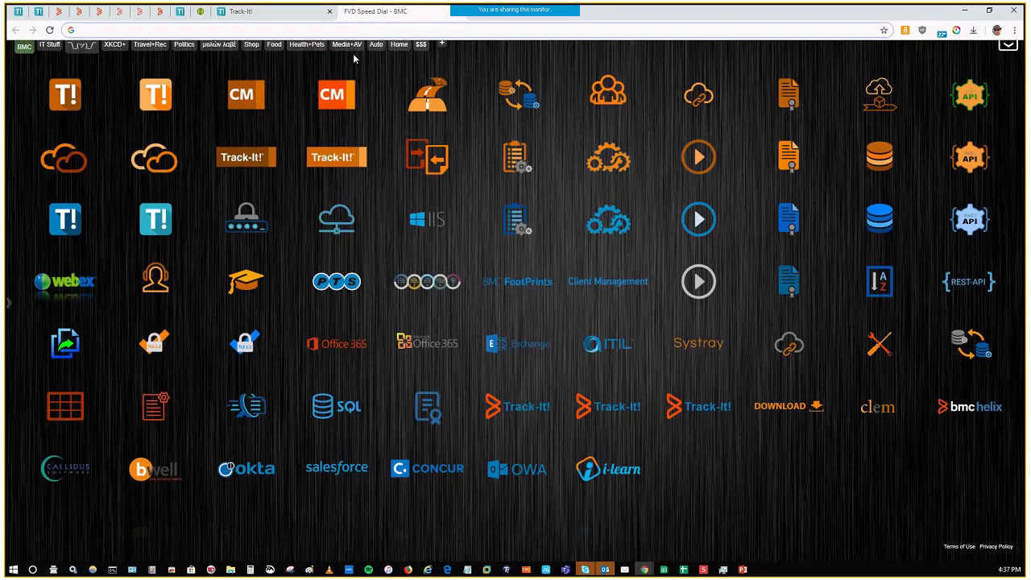
click(345, 215)
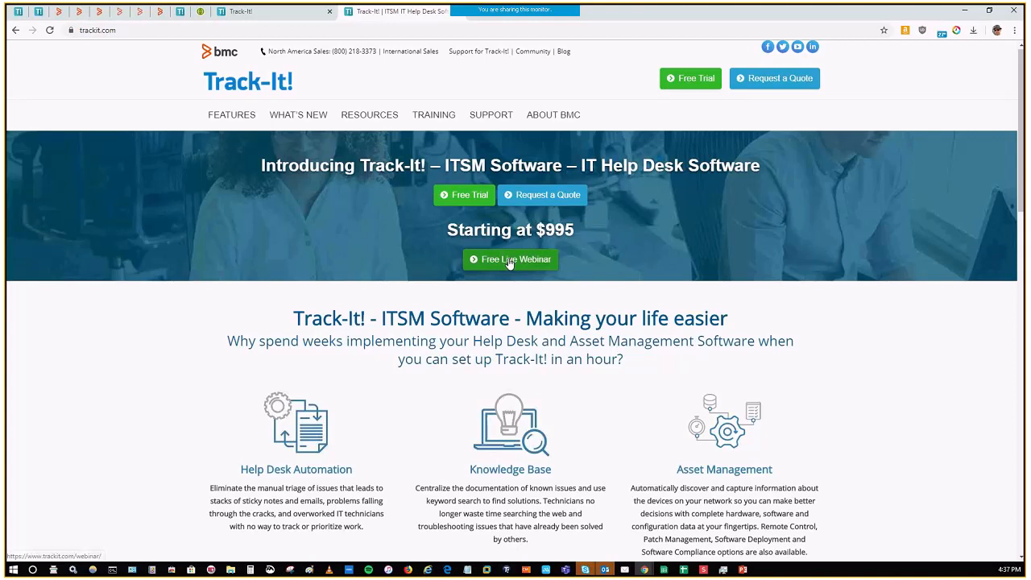
scroll(88, 322, down, 2)
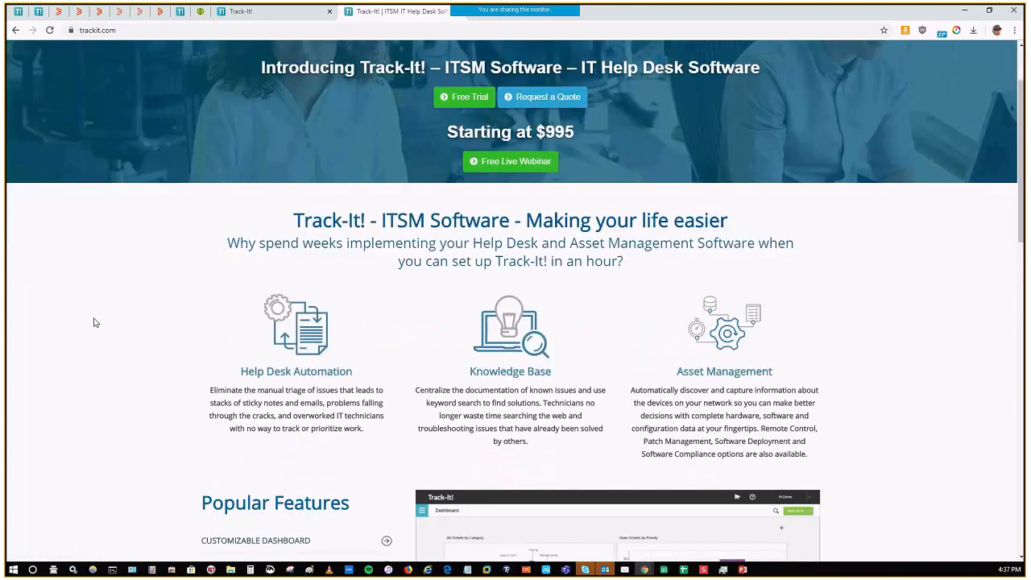
scroll(93, 322, down, 2)
scroll(596, 322, down, 10)
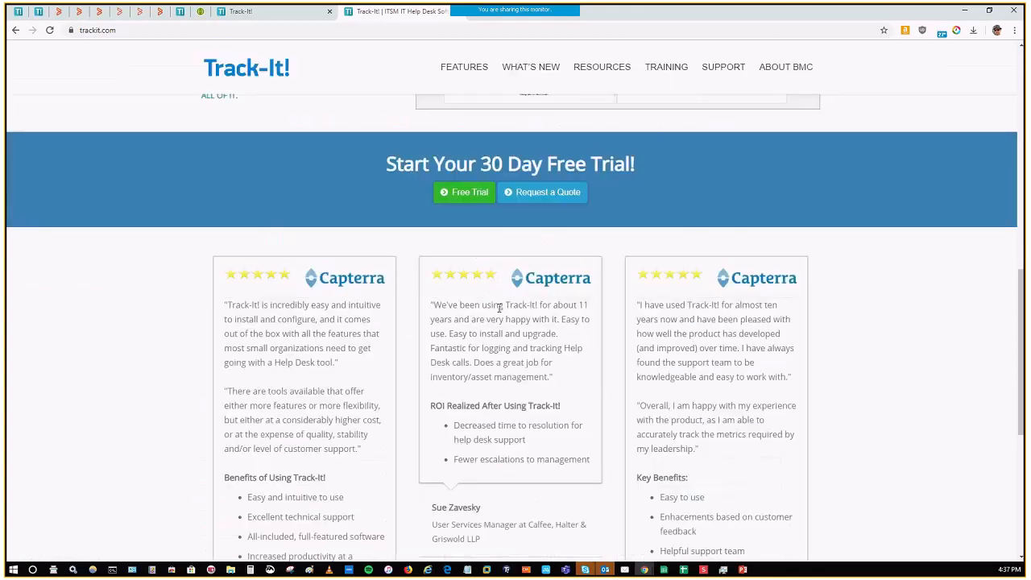
scroll(500, 307, down, 5)
scroll(540, 327, up, 15)
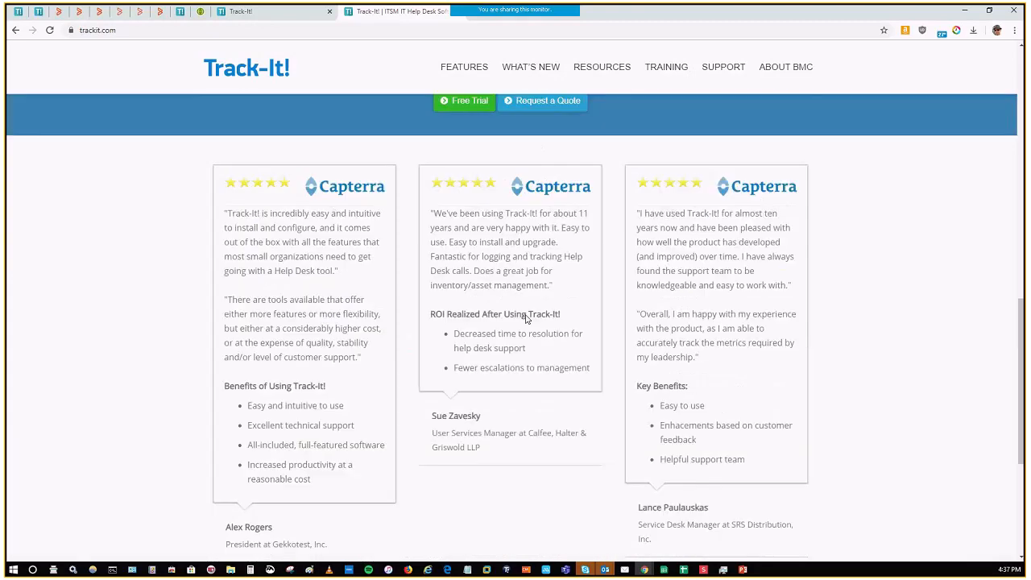
Step: Show the Reports and Metrics preview under Popular Features on the home page and open the Track-It! Resources page
scroll(511, 304, down, 3)
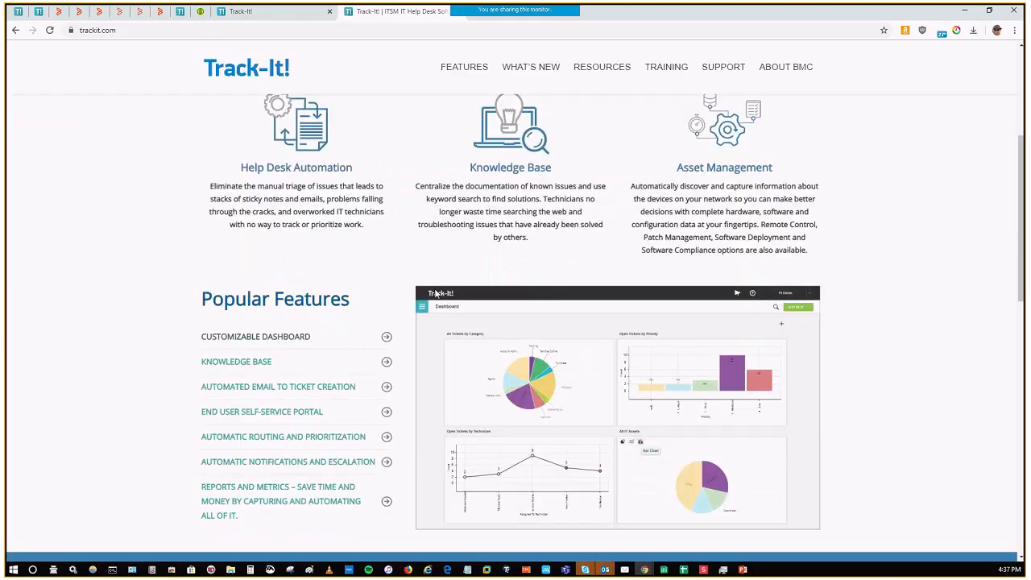
scroll(564, 258, down, 2)
scroll(664, 210, up, 4)
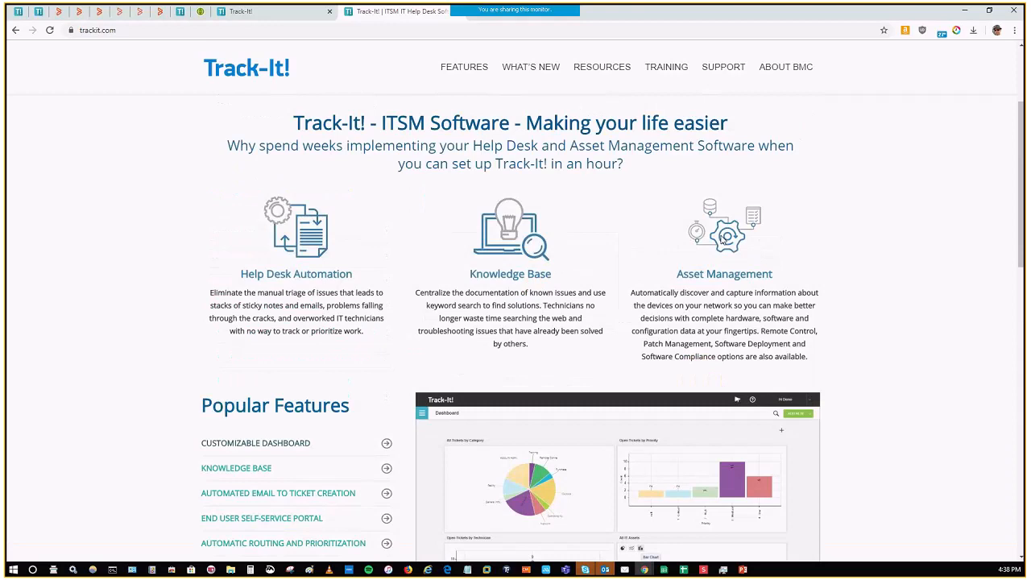
scroll(348, 388, down, 3)
scroll(348, 389, down, 2)
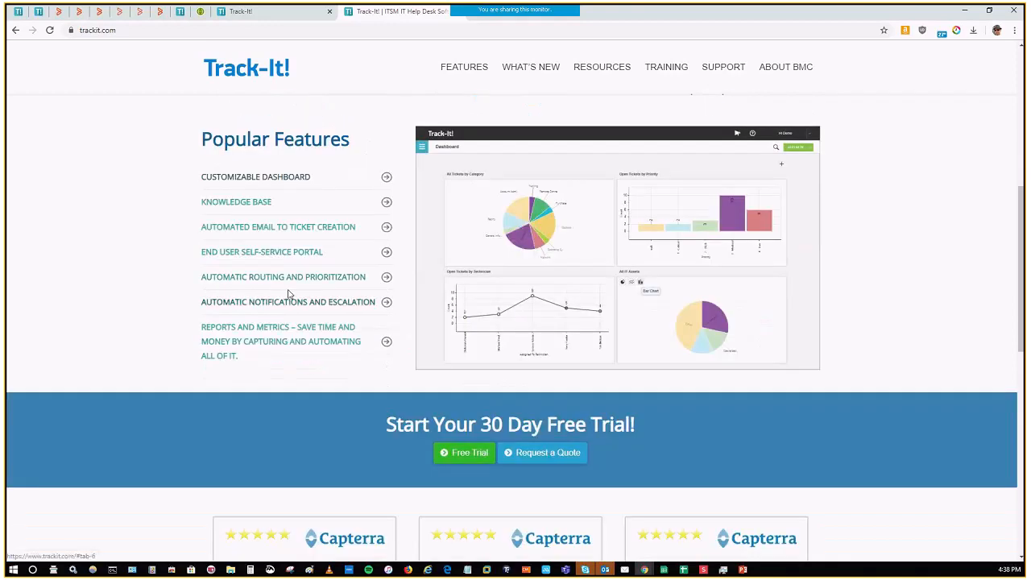
click(335, 349)
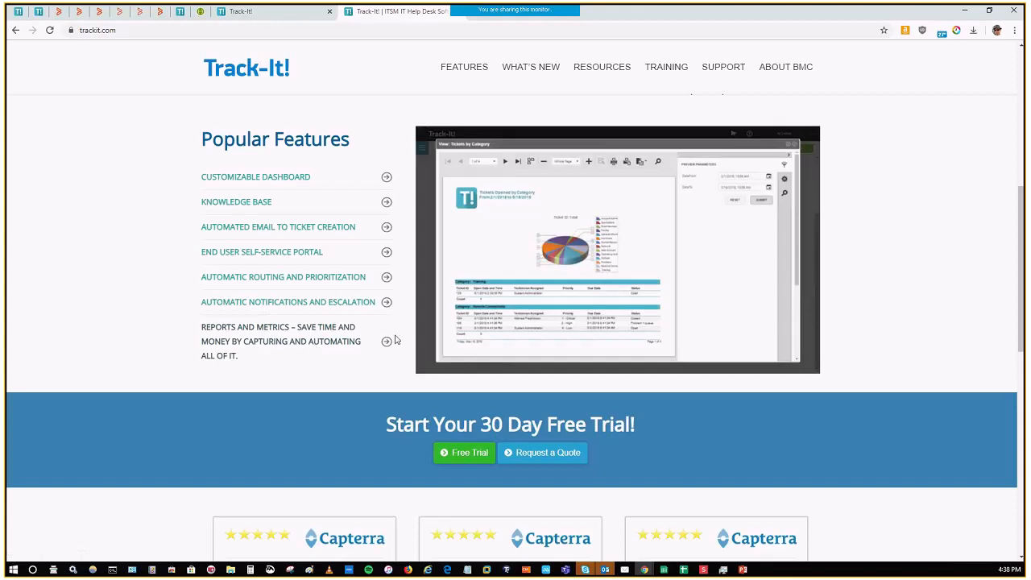
scroll(539, 250, up, 5)
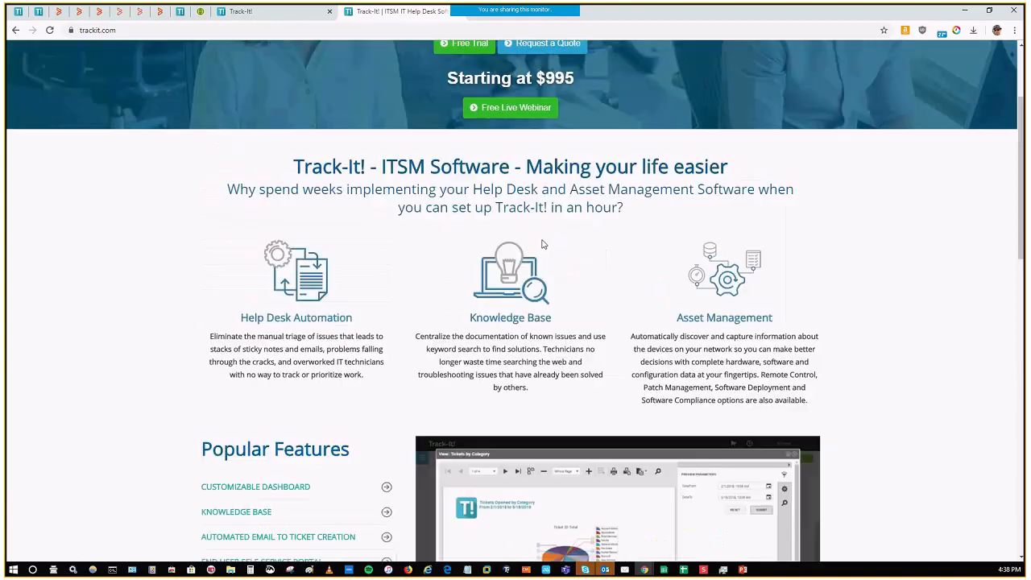
scroll(564, 185, down, 1)
click(602, 67)
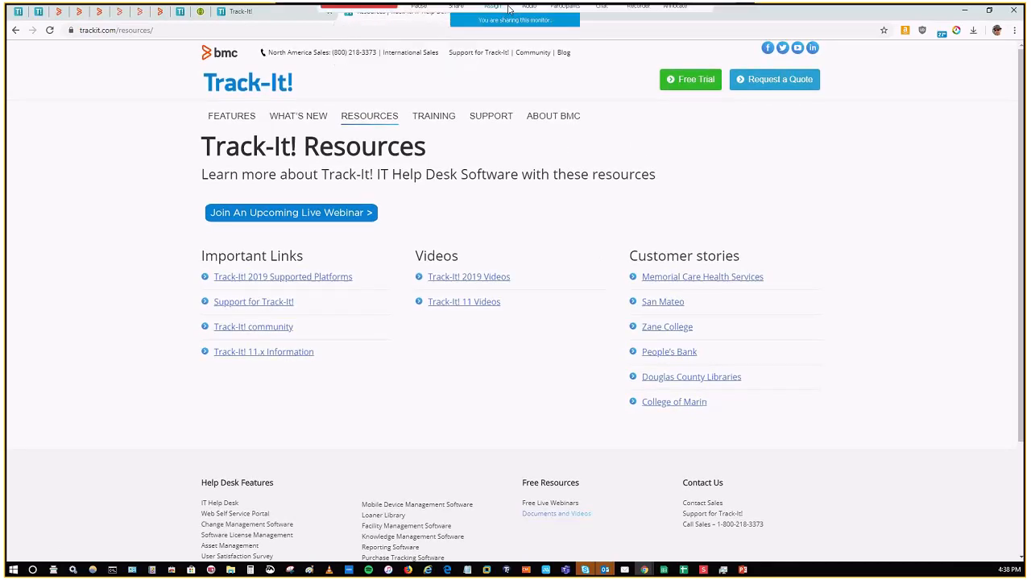
Step: Switch to PowerPoint and start the Track-It! 20.xx slide show from its title slide
mouse_move(509, 9)
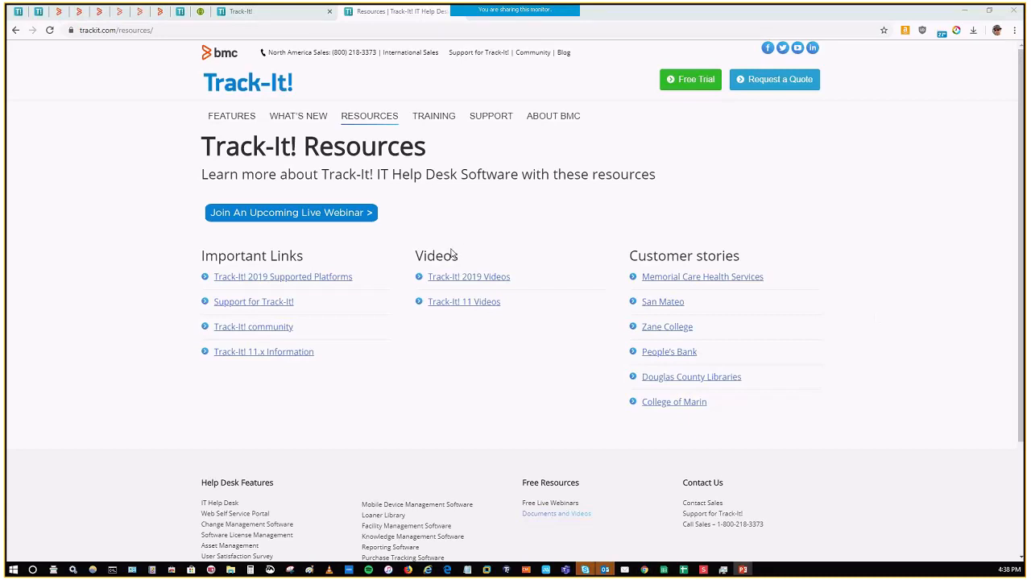
key(F5)
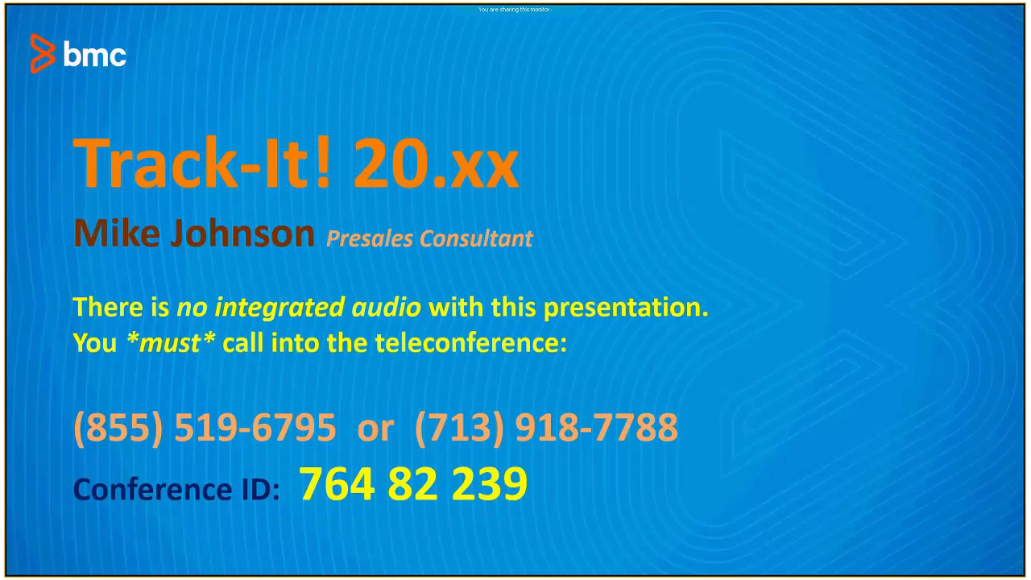
mouse_move(549, 6)
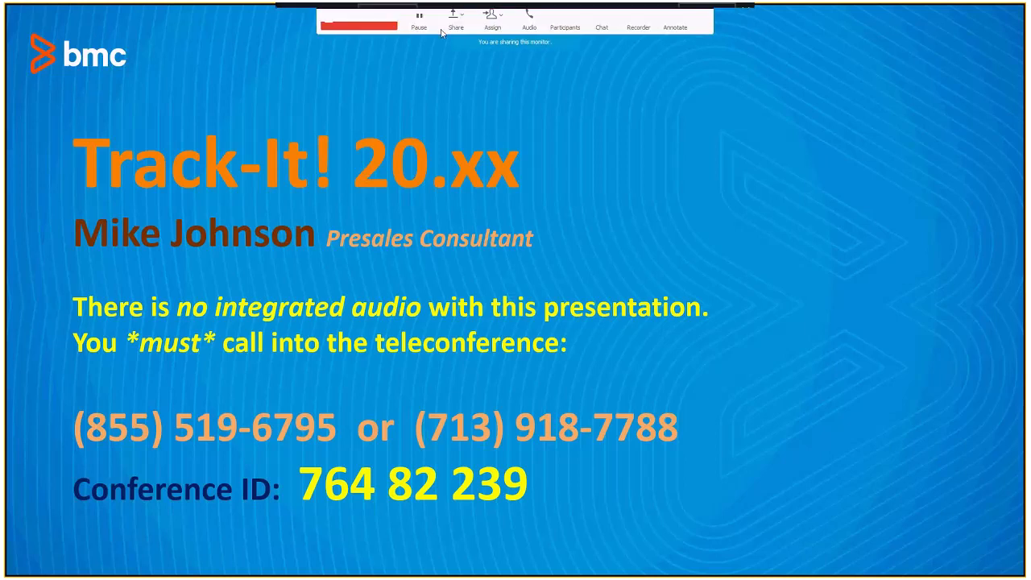